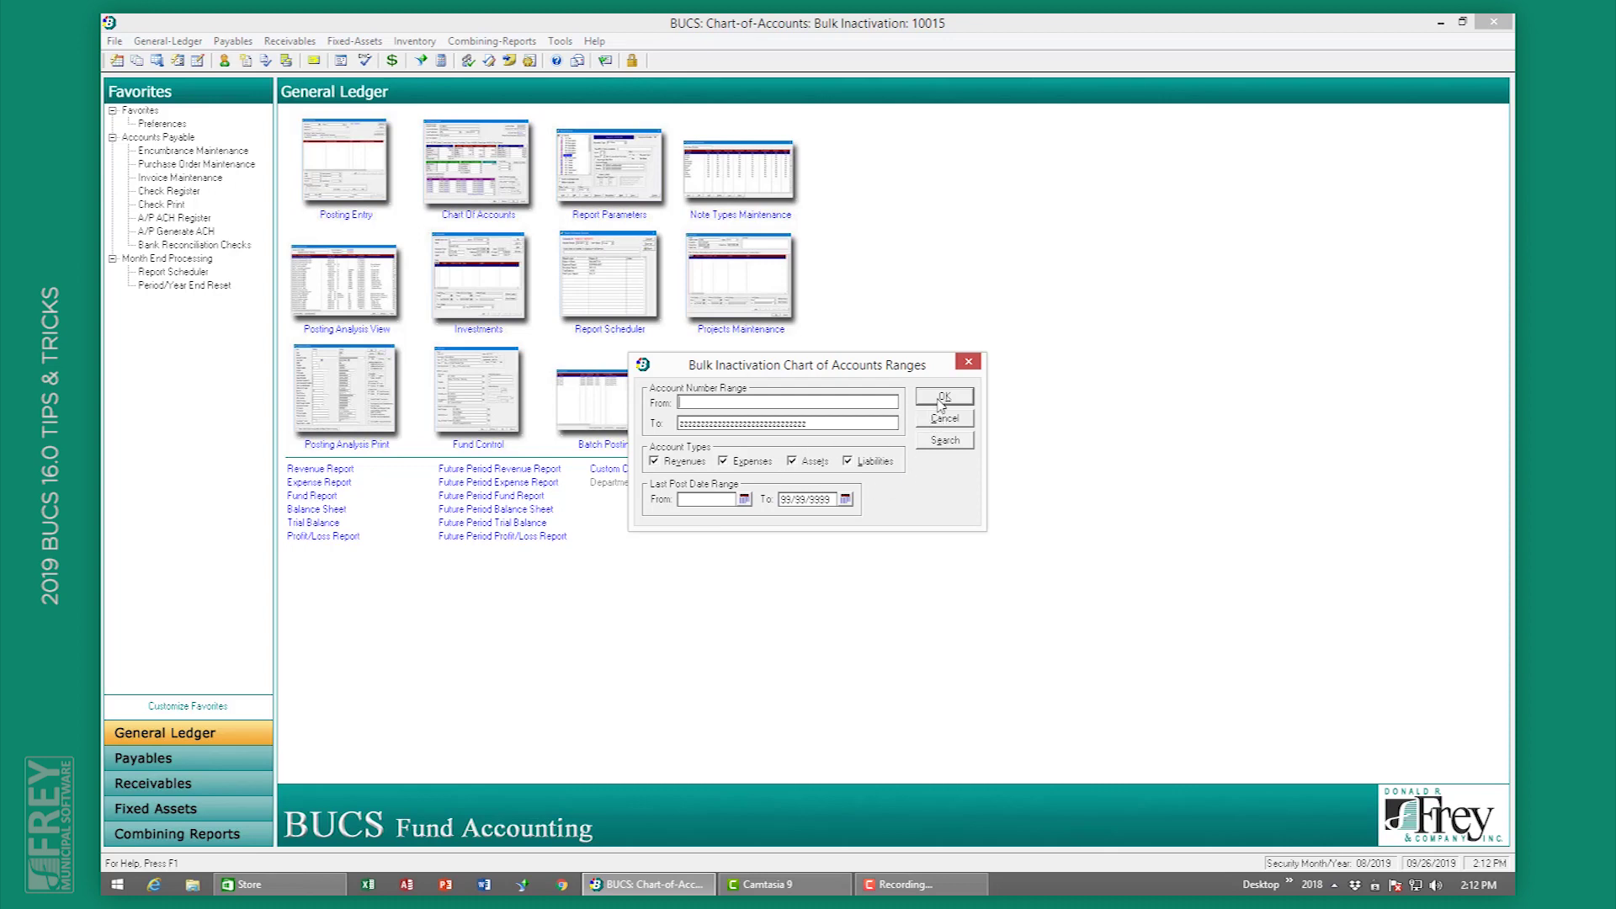
Step: Load the account ranges and tick Money Market Funds, Accounts Payable-General and Deferred Revenue, then cancel without inactivating
{"action": "left_click", "coordinate": [941, 401]}
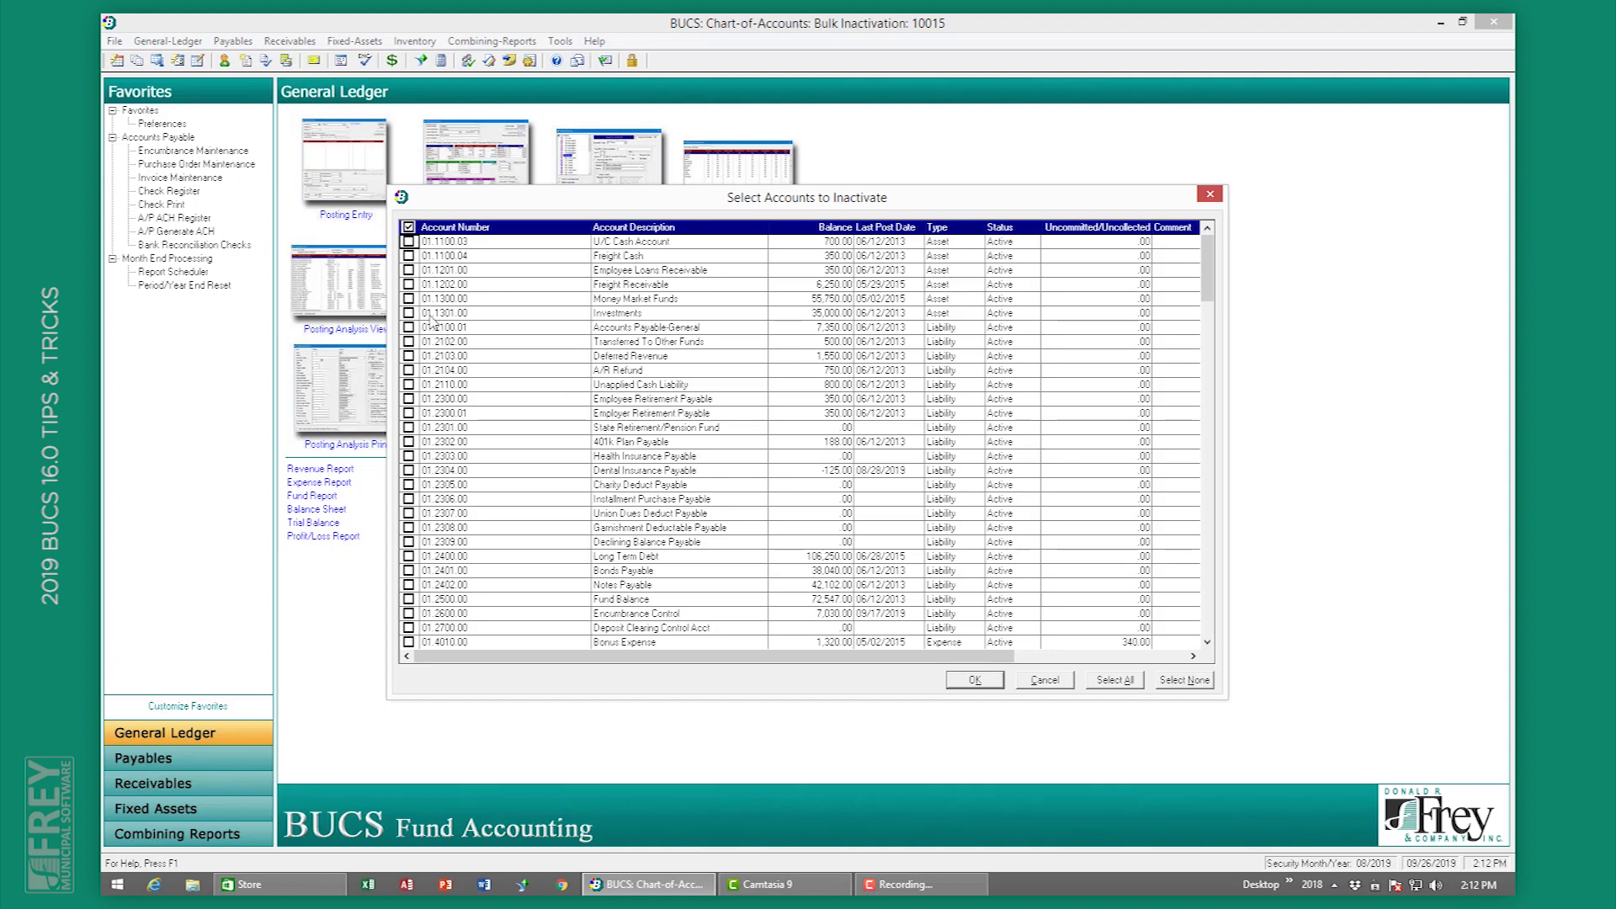
{"action": "left_click", "coordinate": [409, 300]}
{"action": "left_click", "coordinate": [409, 328]}
{"action": "left_click", "coordinate": [409, 357]}
{"action": "left_click", "coordinate": [1044, 682]}
{"action": "left_click", "coordinate": [920, 601]}
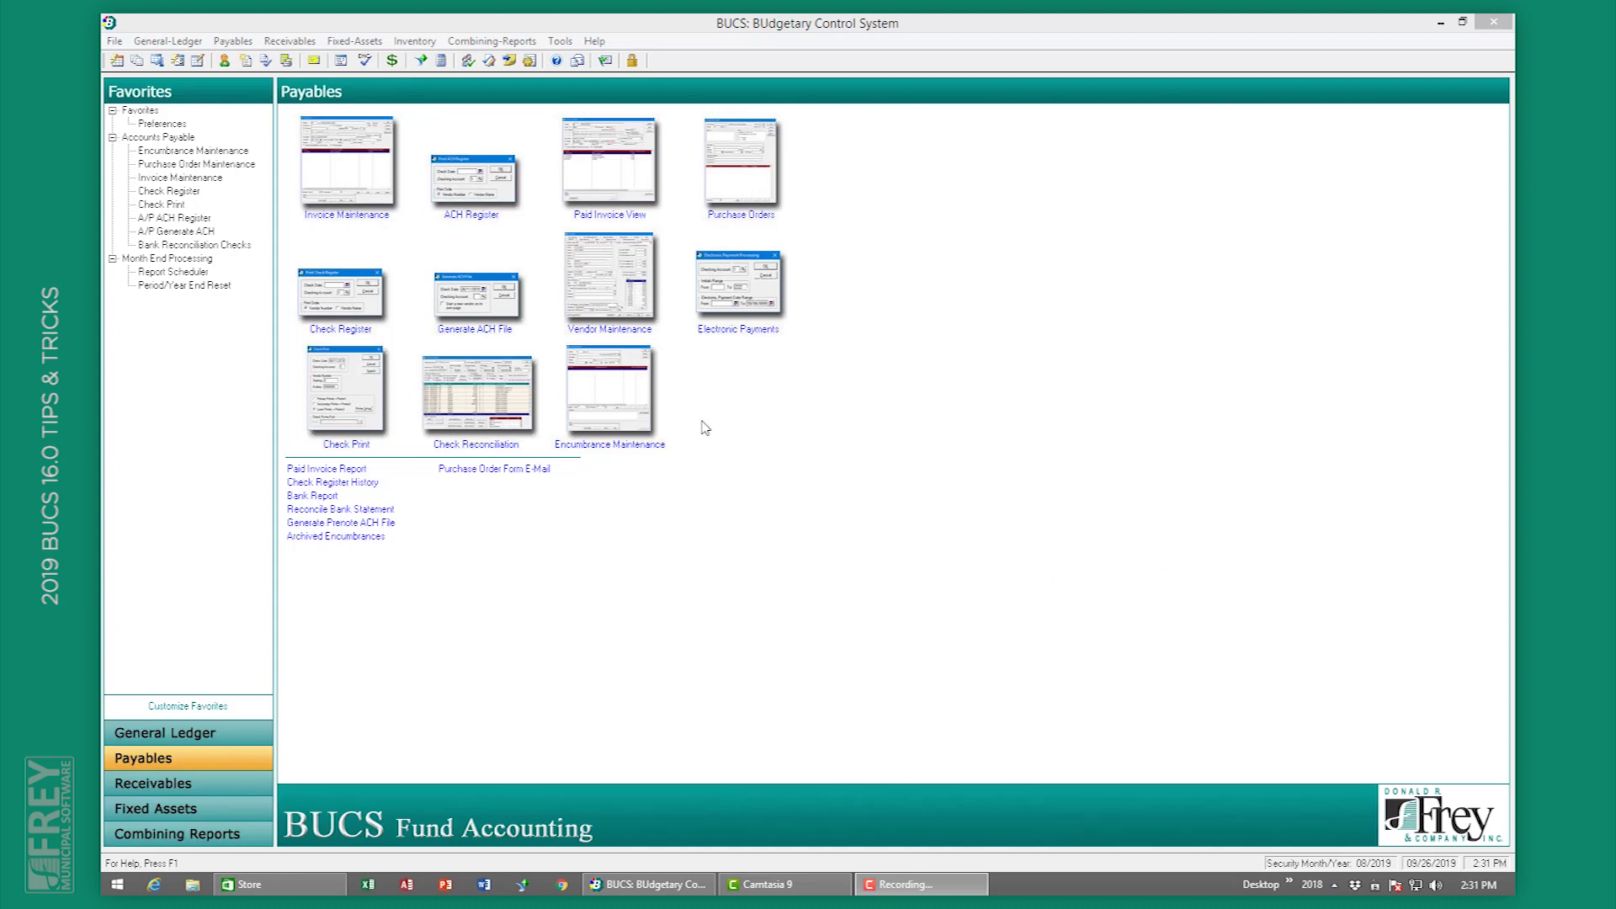
Step: From the vendor list, open the Frey & Company vendor record for editing
{"action": "left_click", "coordinate": [577, 284]}
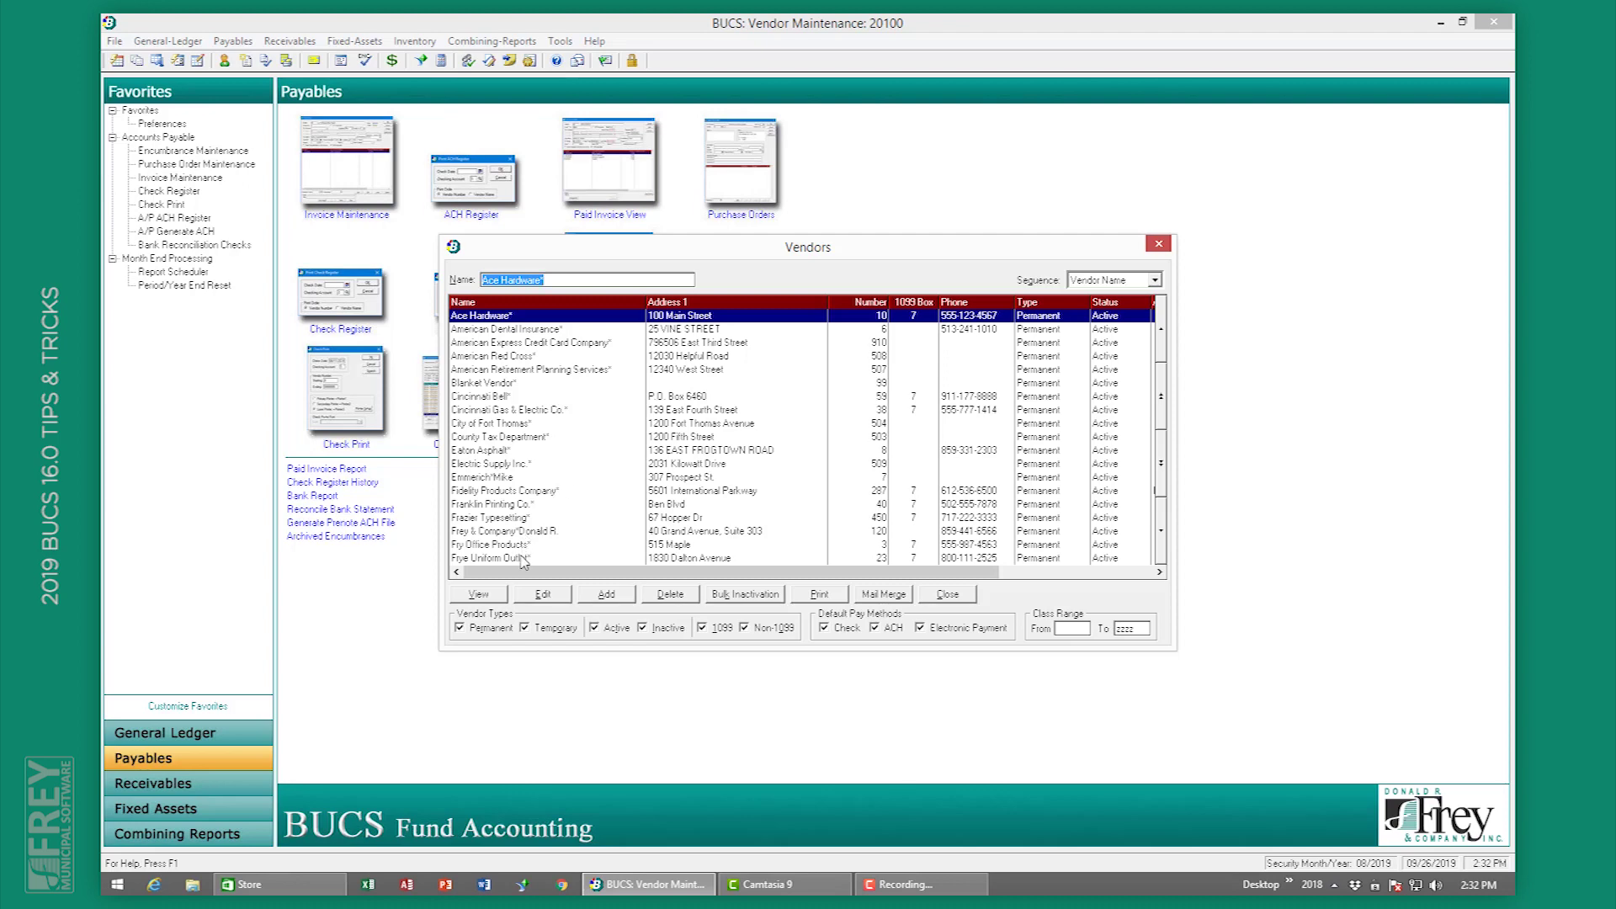
{"action": "left_click", "coordinate": [522, 531]}
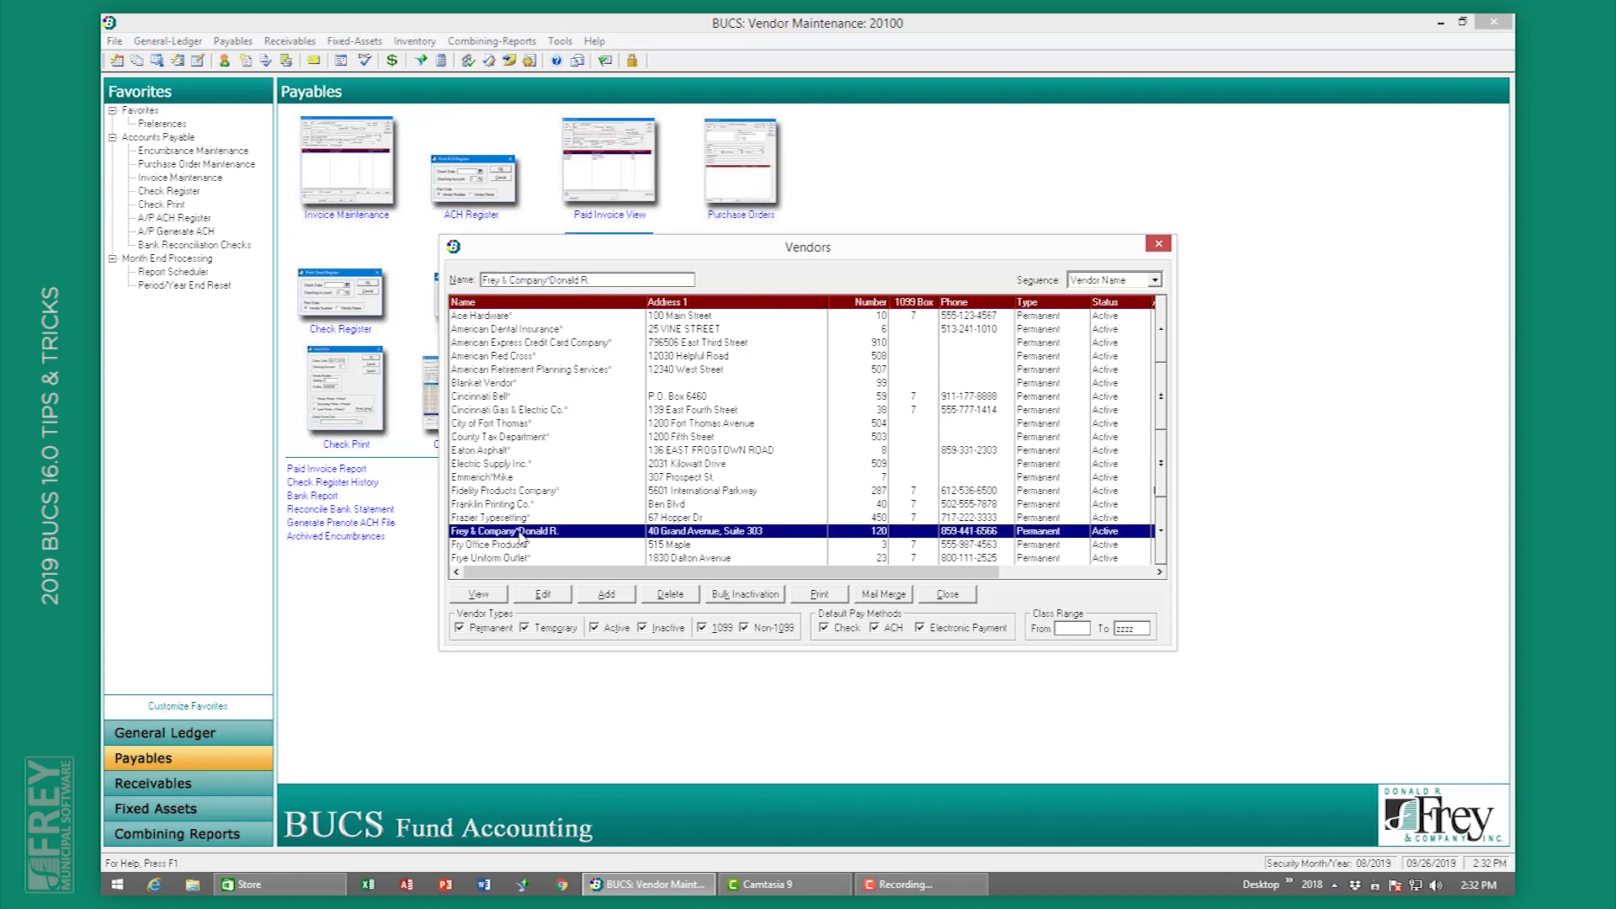
{"action": "left_click", "coordinate": [553, 596]}
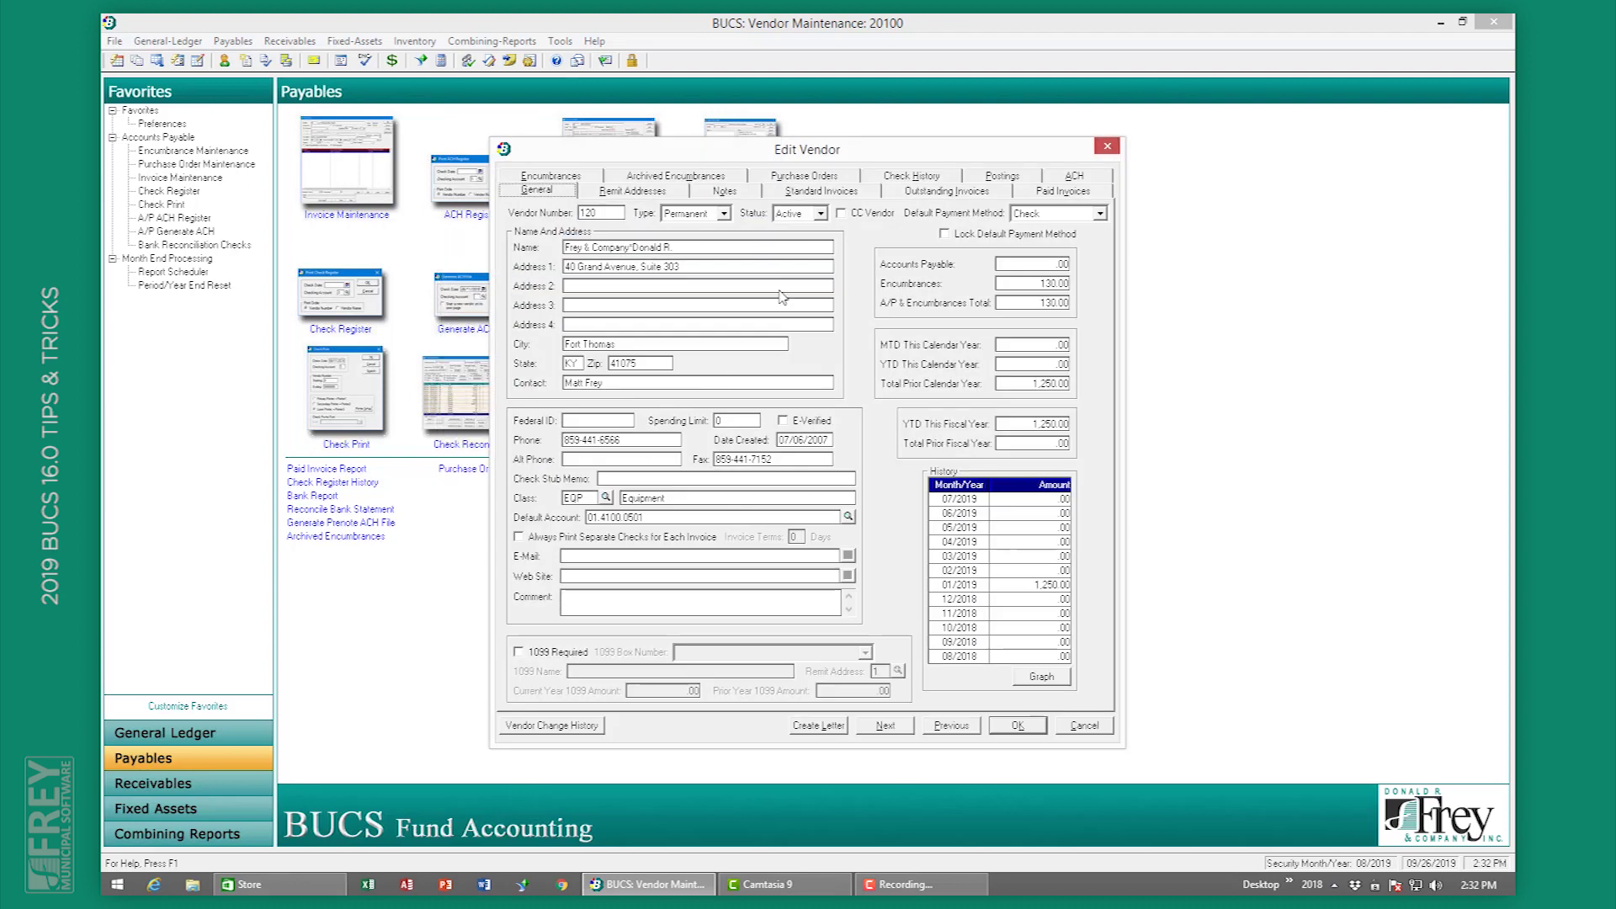
Step: Start a new vendor note with follow-up date 09/26/2019 assigned to a chosen user
{"action": "left_click", "coordinate": [757, 194]}
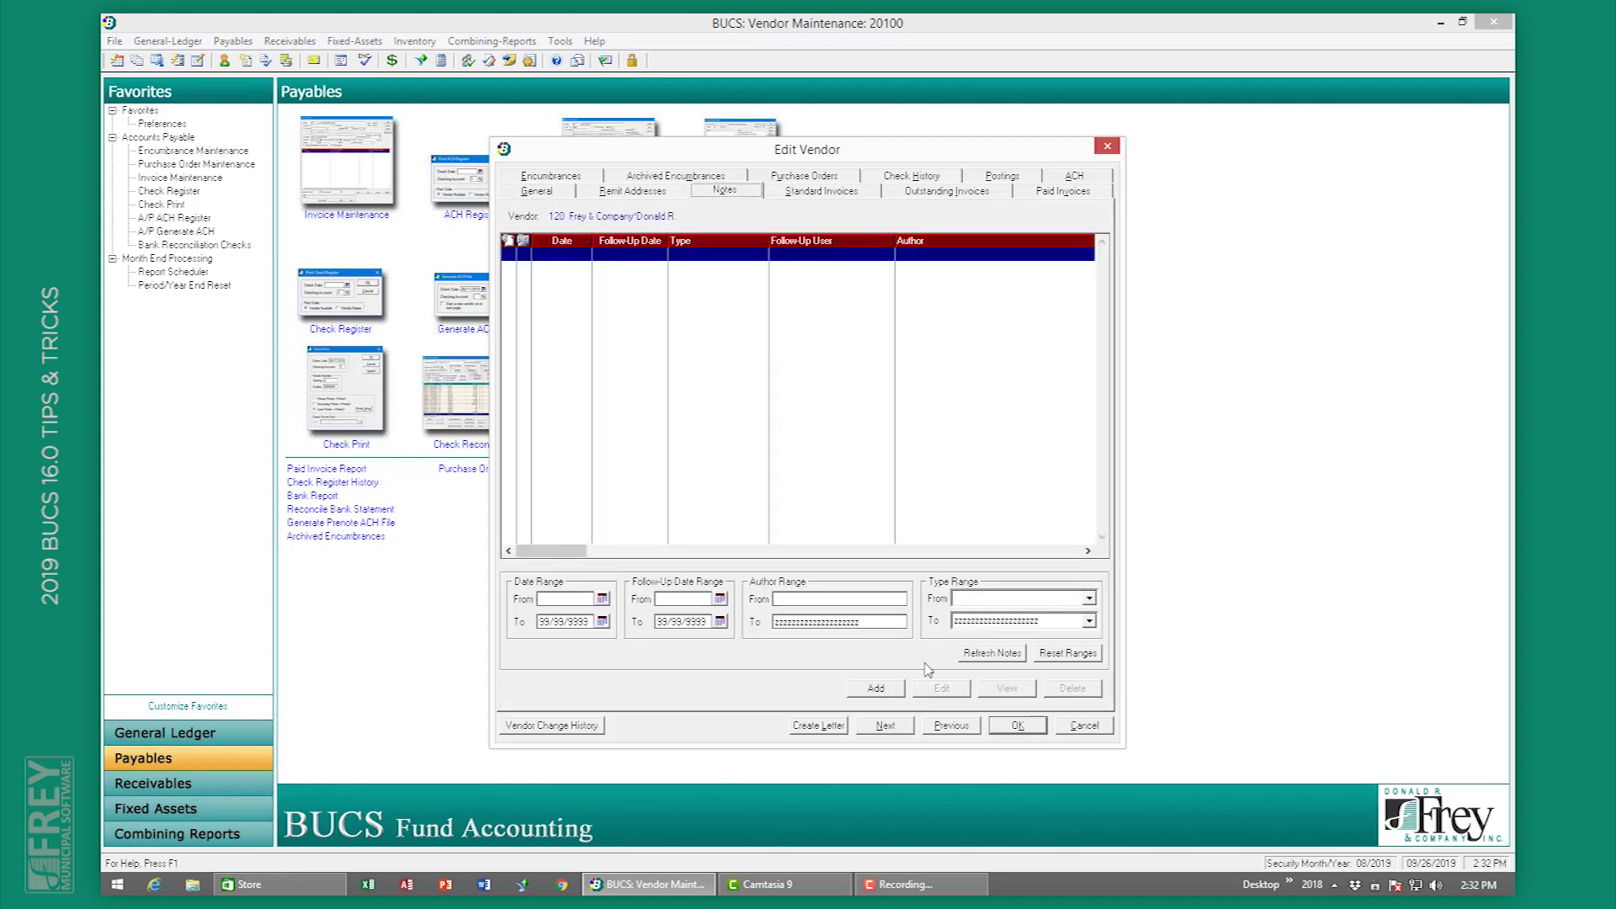
{"action": "left_click", "coordinate": [877, 689]}
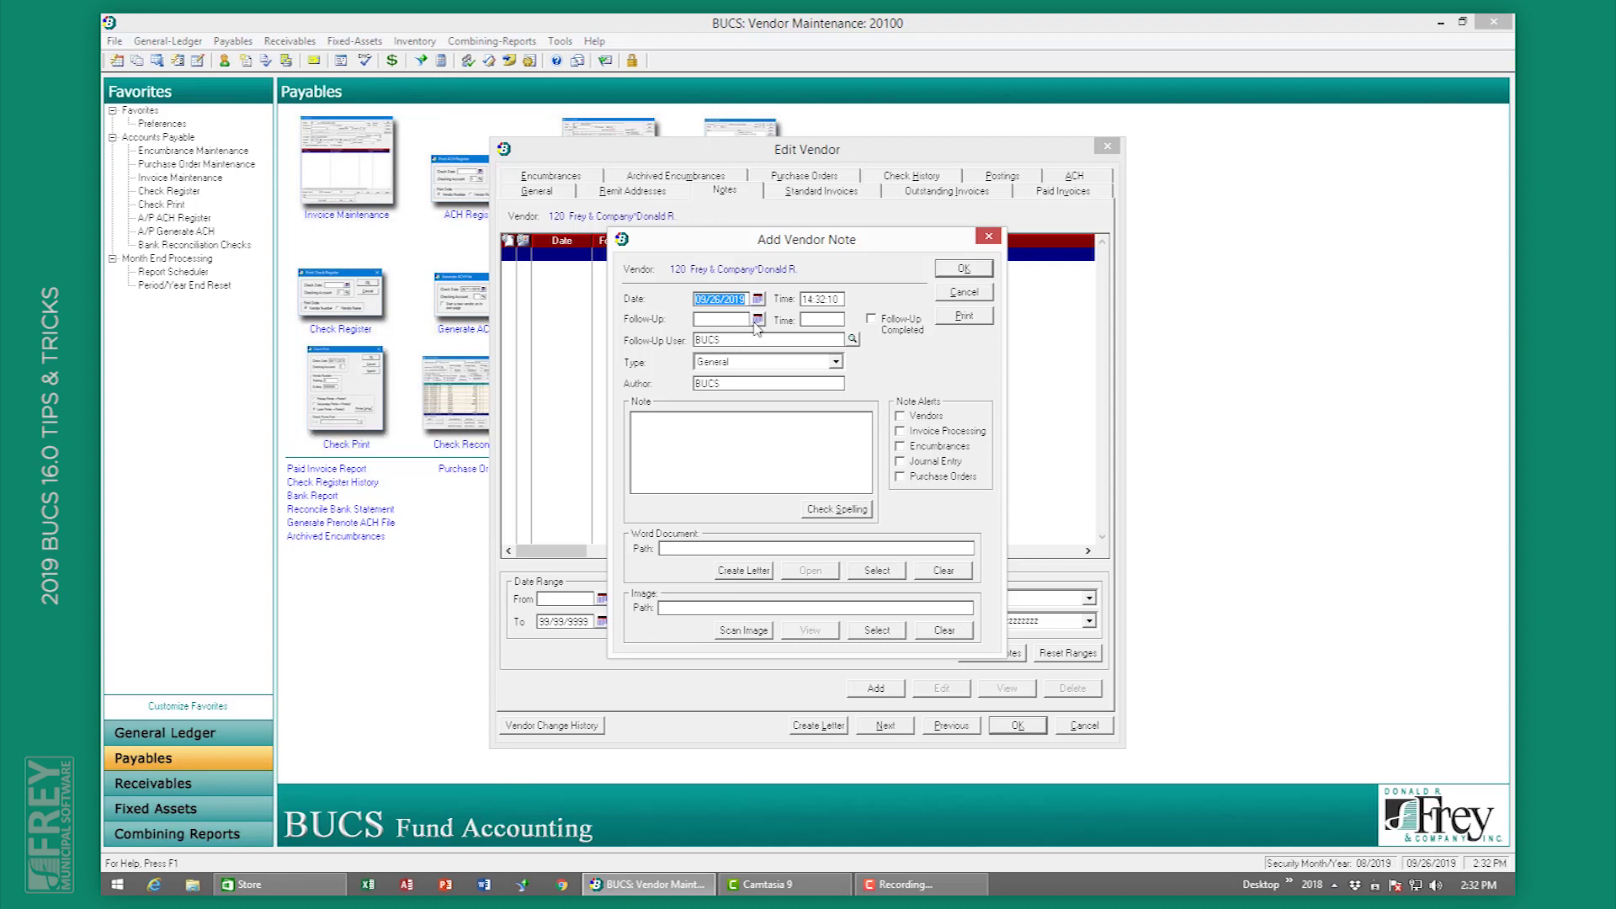
{"action": "left_click", "coordinate": [758, 320]}
{"action": "left_click", "coordinate": [714, 424]}
{"action": "left_click", "coordinate": [851, 338]}
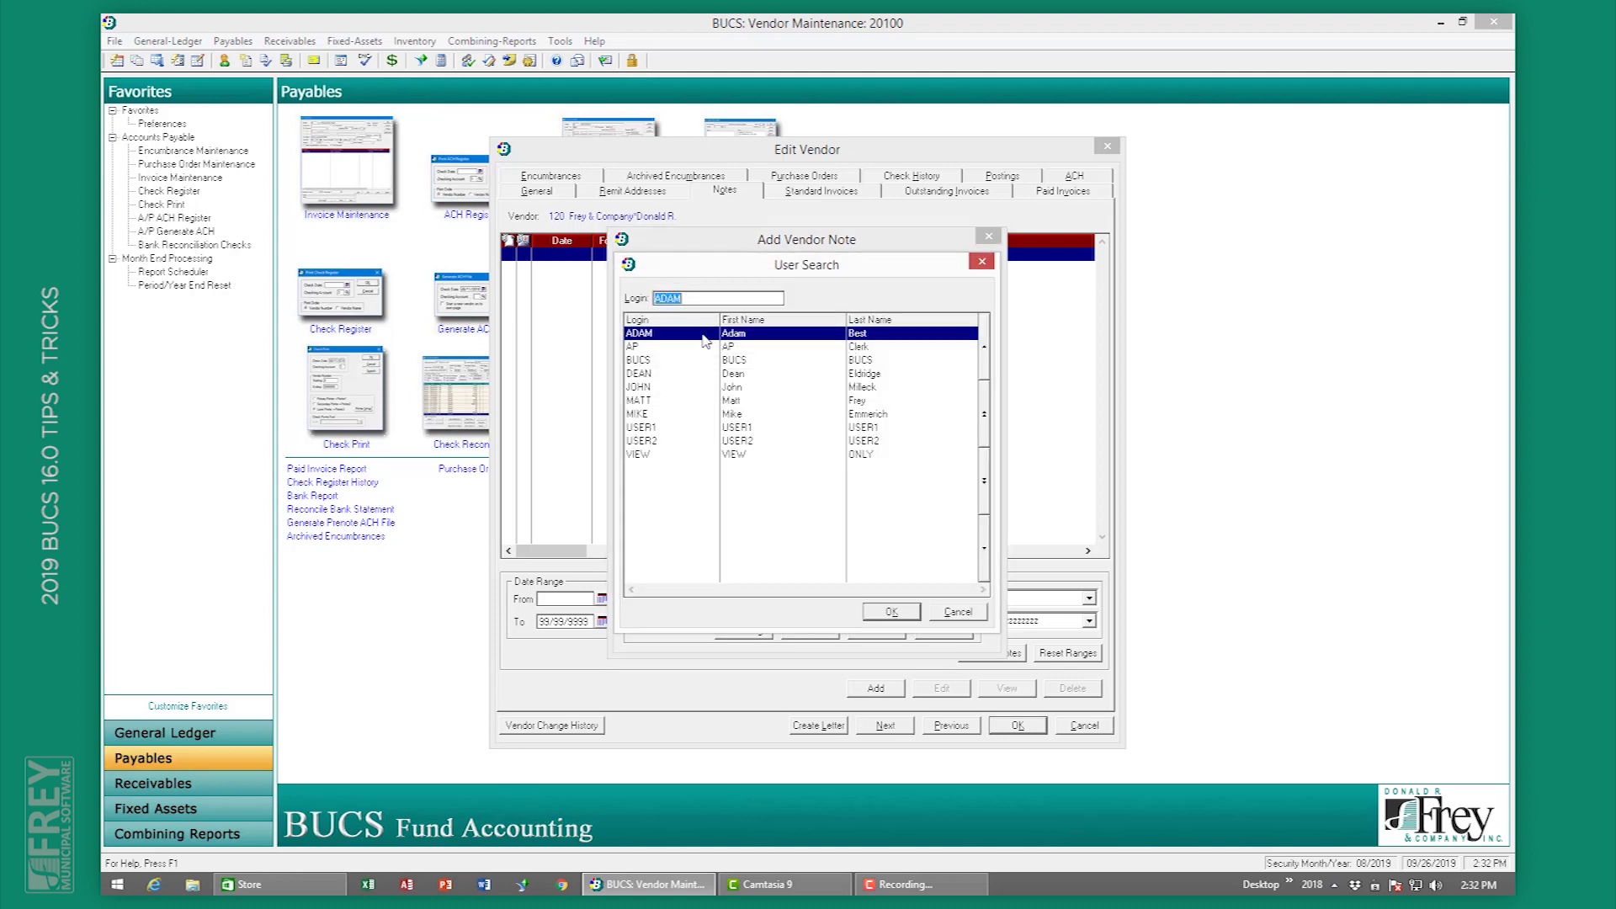
{"action": "double_click", "coordinate": [705, 340]}
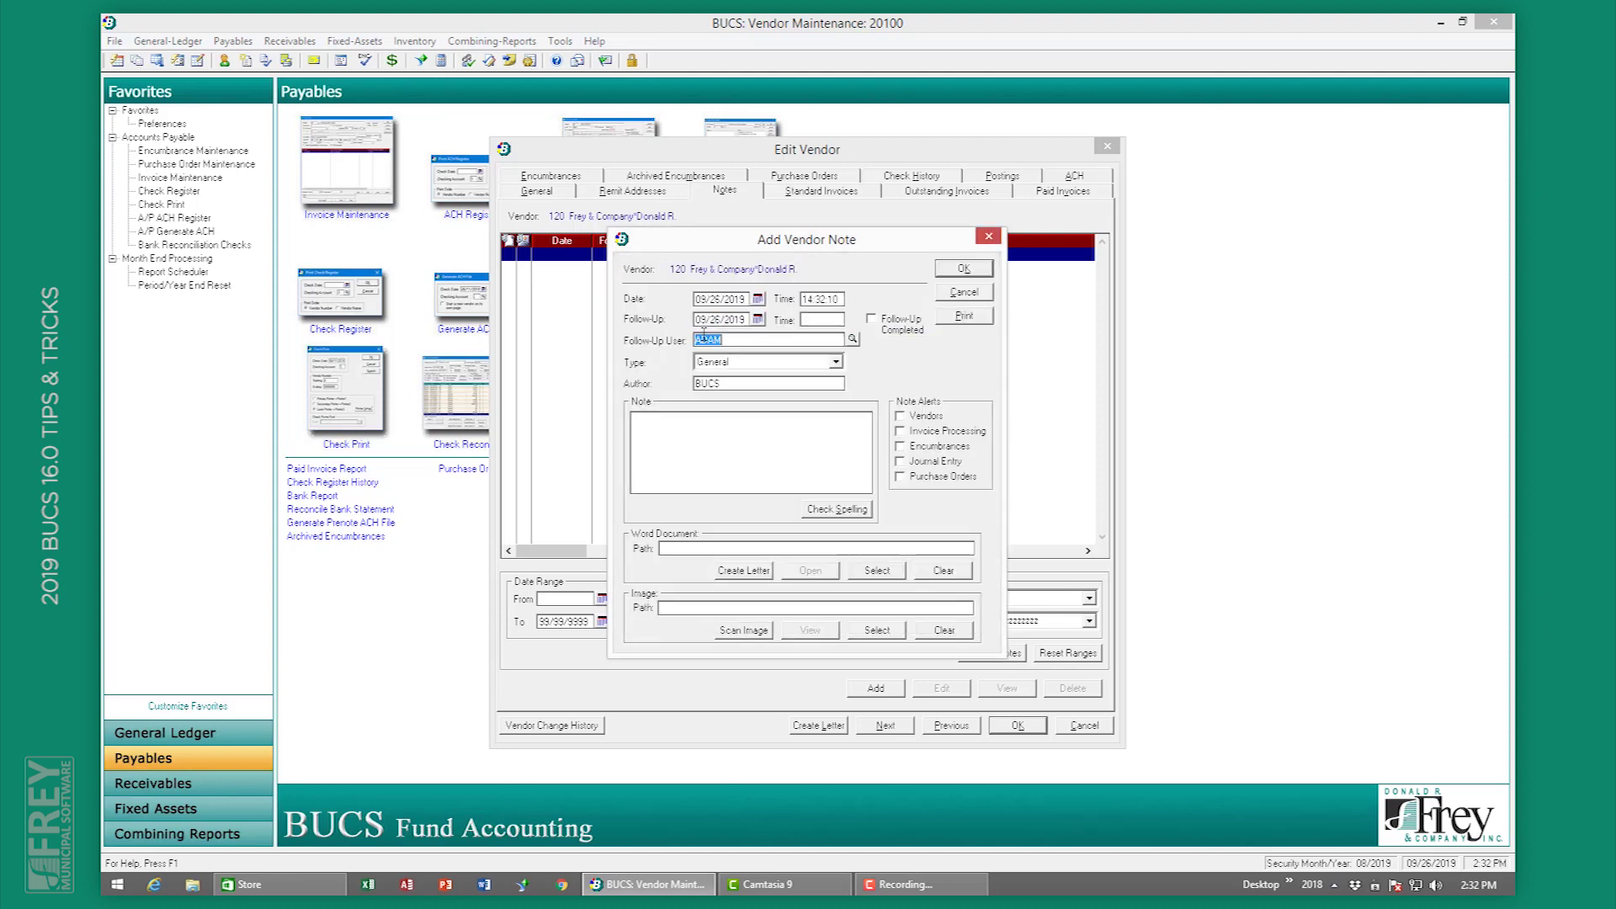
Step: Enter the note text 'This is a follow up note example.' and save the note
{"action": "left_click", "coordinate": [788, 436]}
{"action": "type", "text": "This is a follow up note example."}
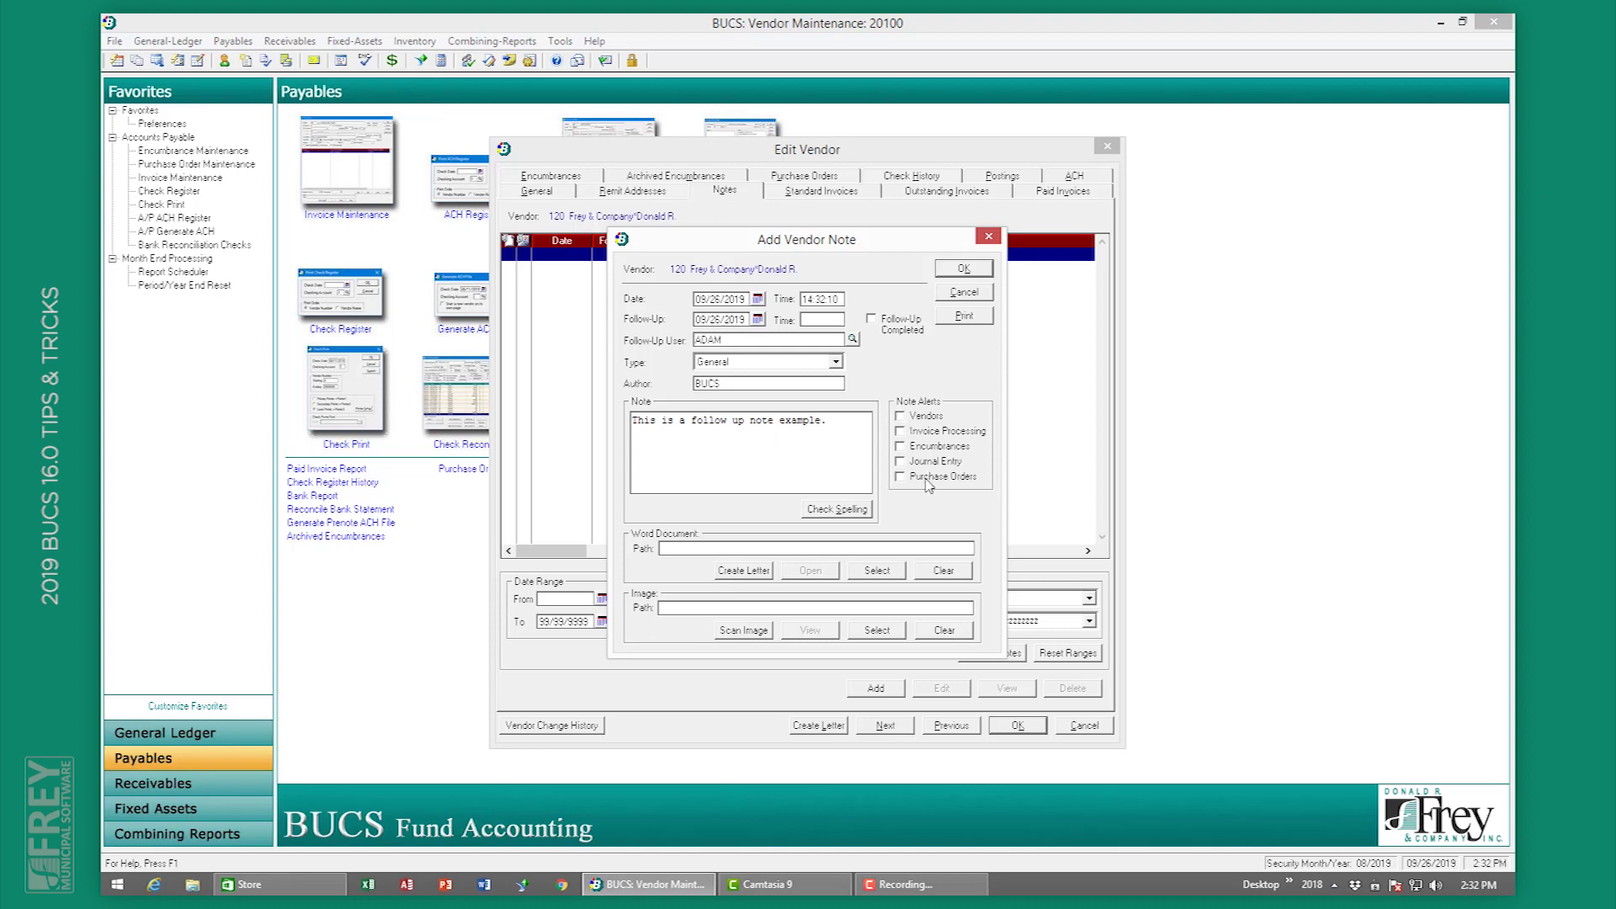
{"action": "left_click", "coordinate": [958, 271]}
Step: Close the vendor record and vendor list, then exit BUCS
{"action": "left_click", "coordinate": [1085, 725]}
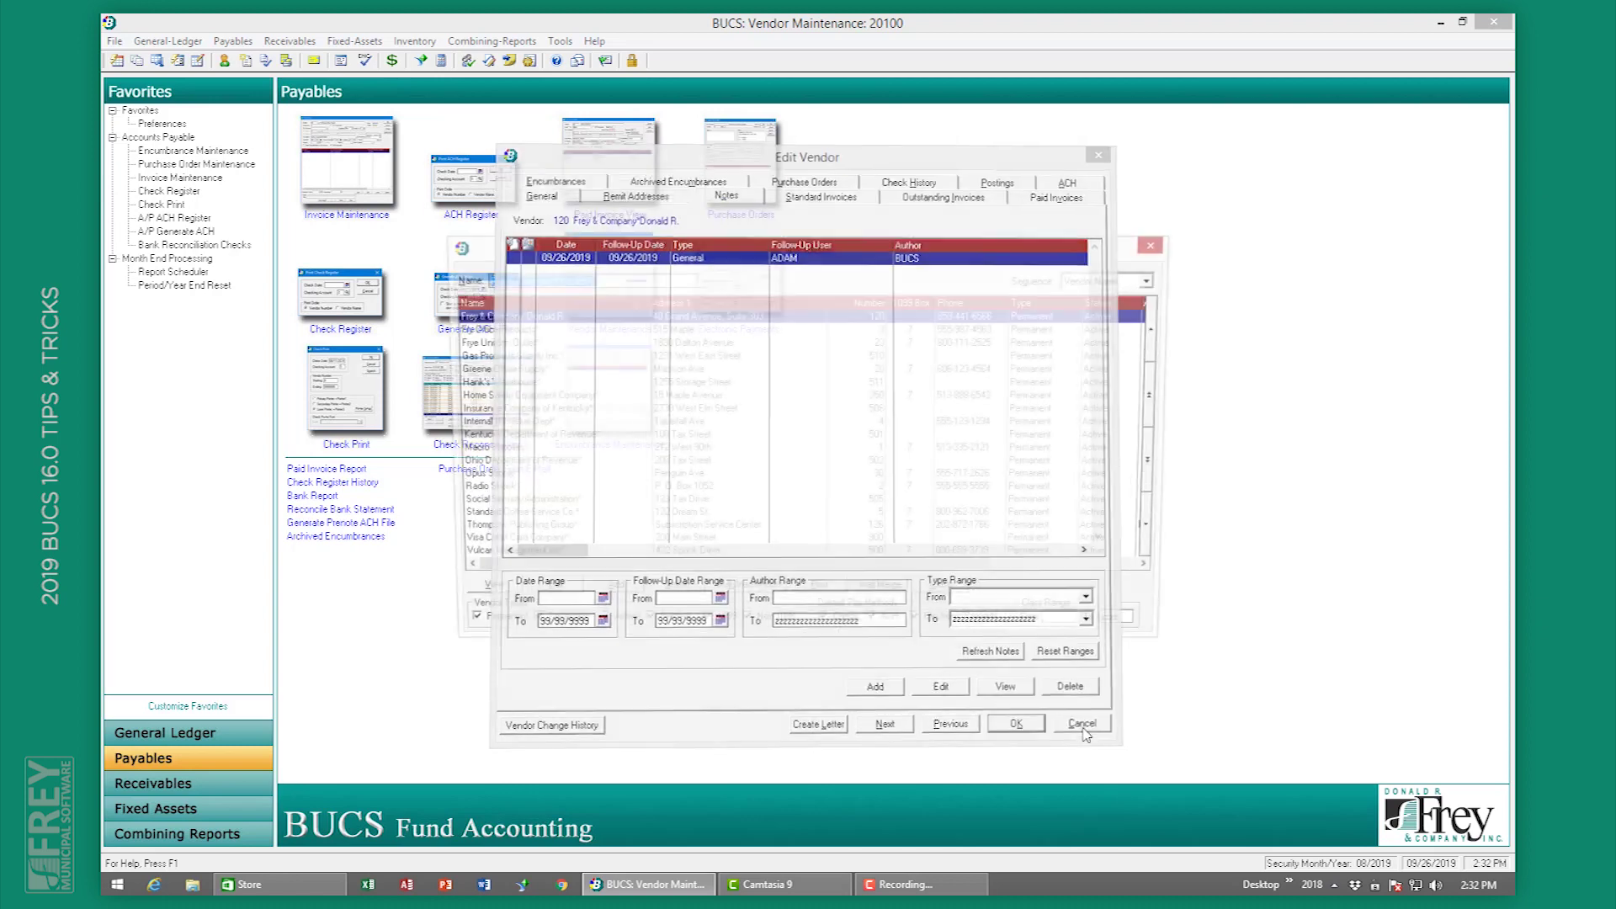
{"action": "left_click", "coordinate": [947, 593]}
{"action": "left_click", "coordinate": [1494, 22]}
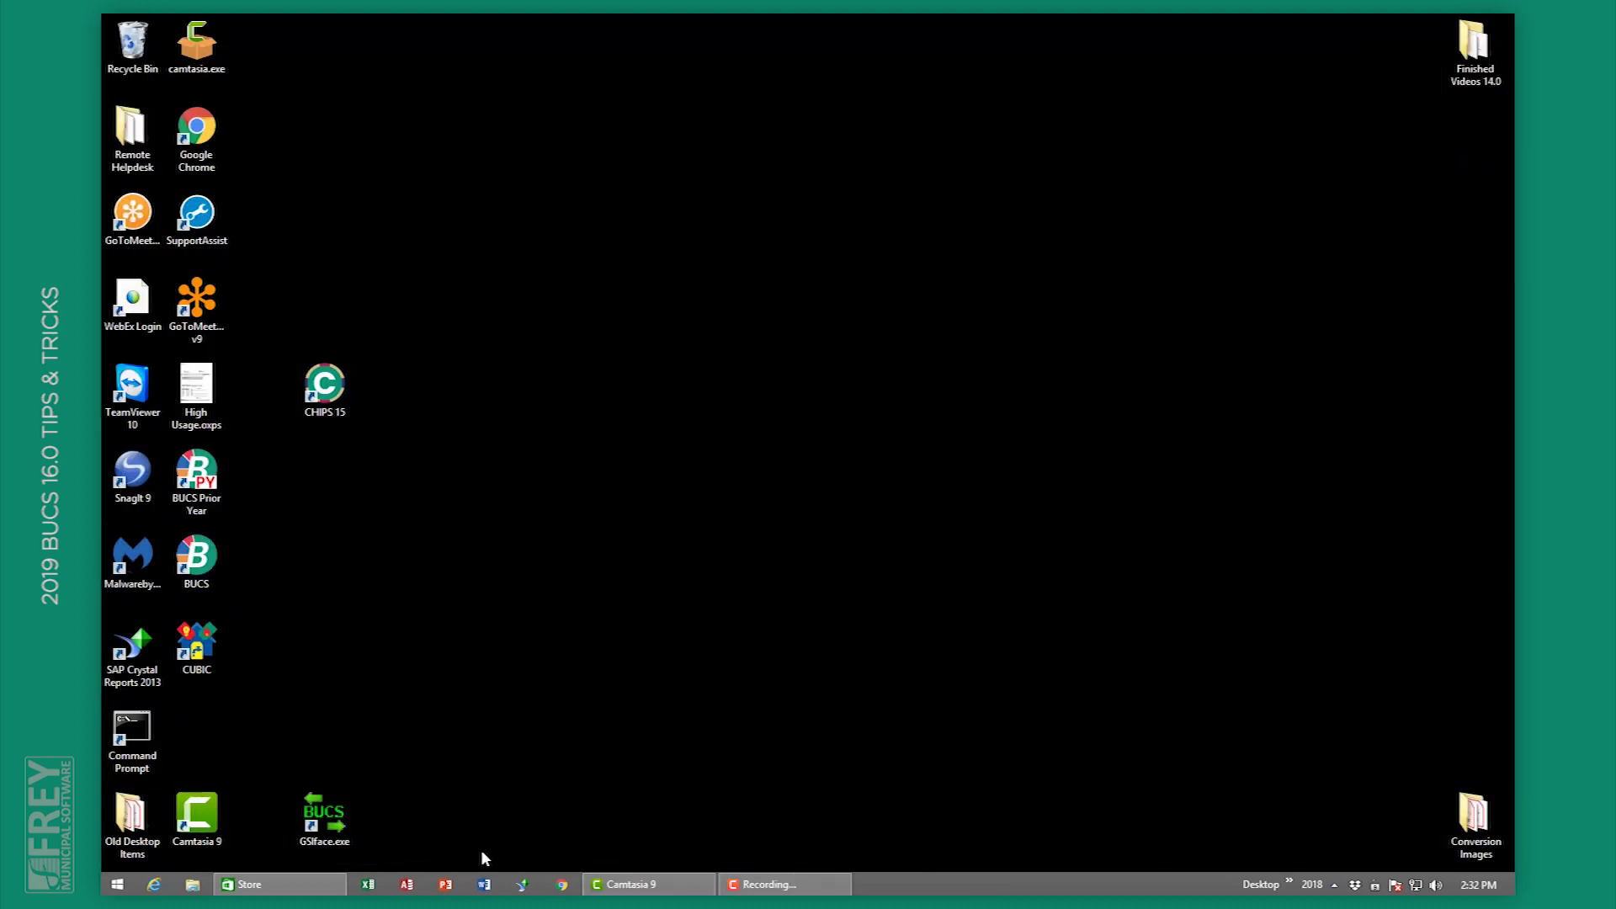
Step: Relaunch BUCS, log in, and skip the release letter and contact information request
{"action": "double_click", "coordinate": [190, 564]}
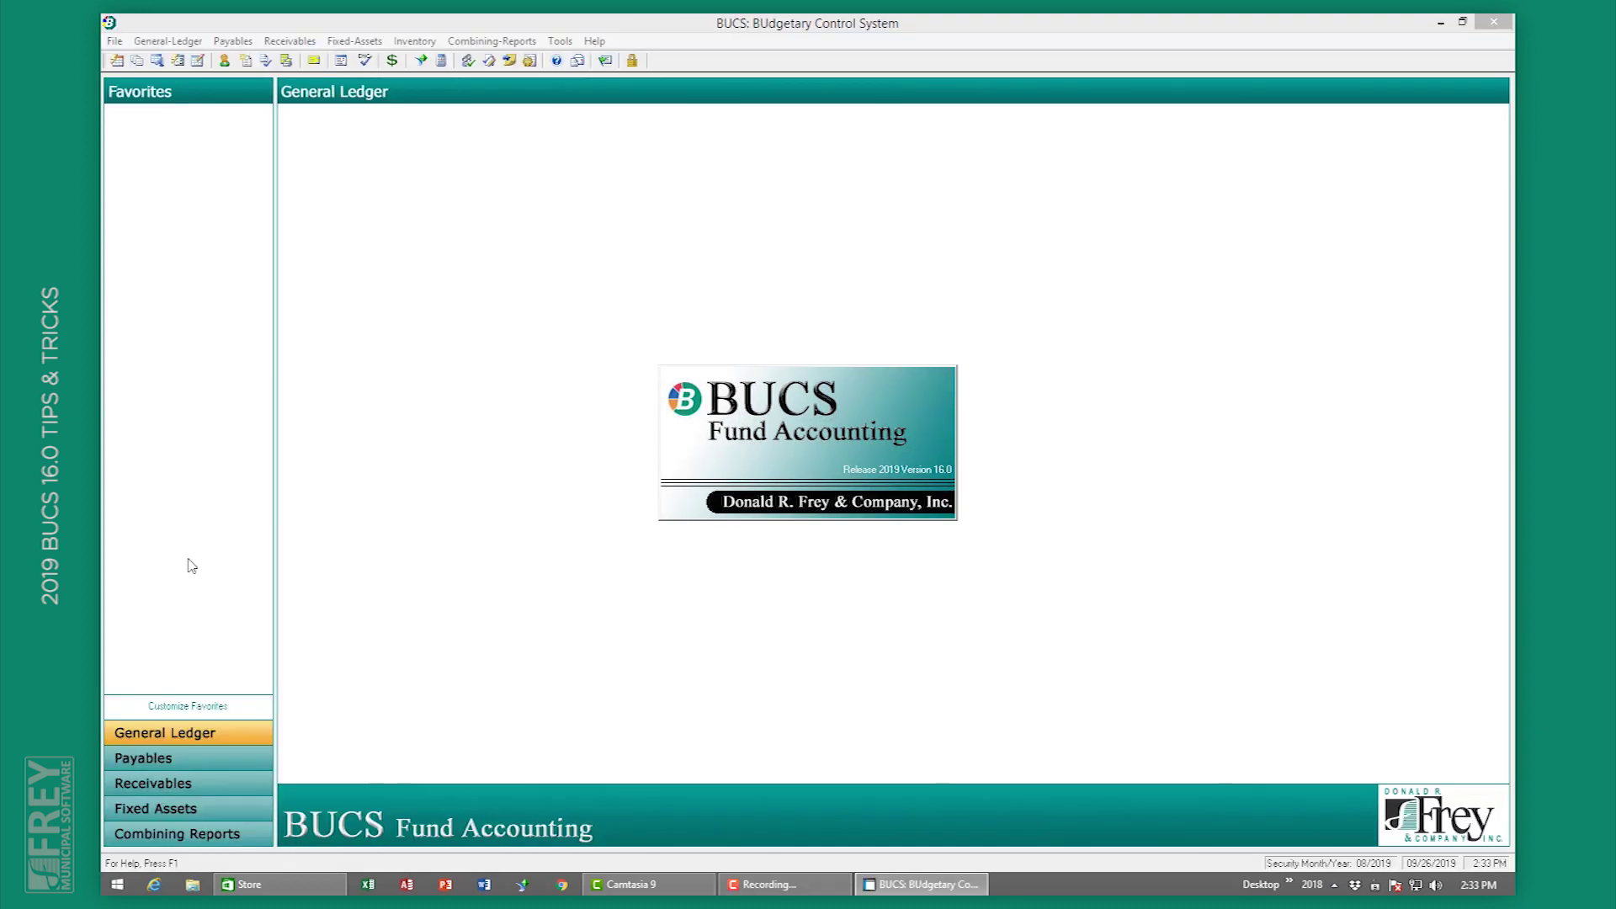
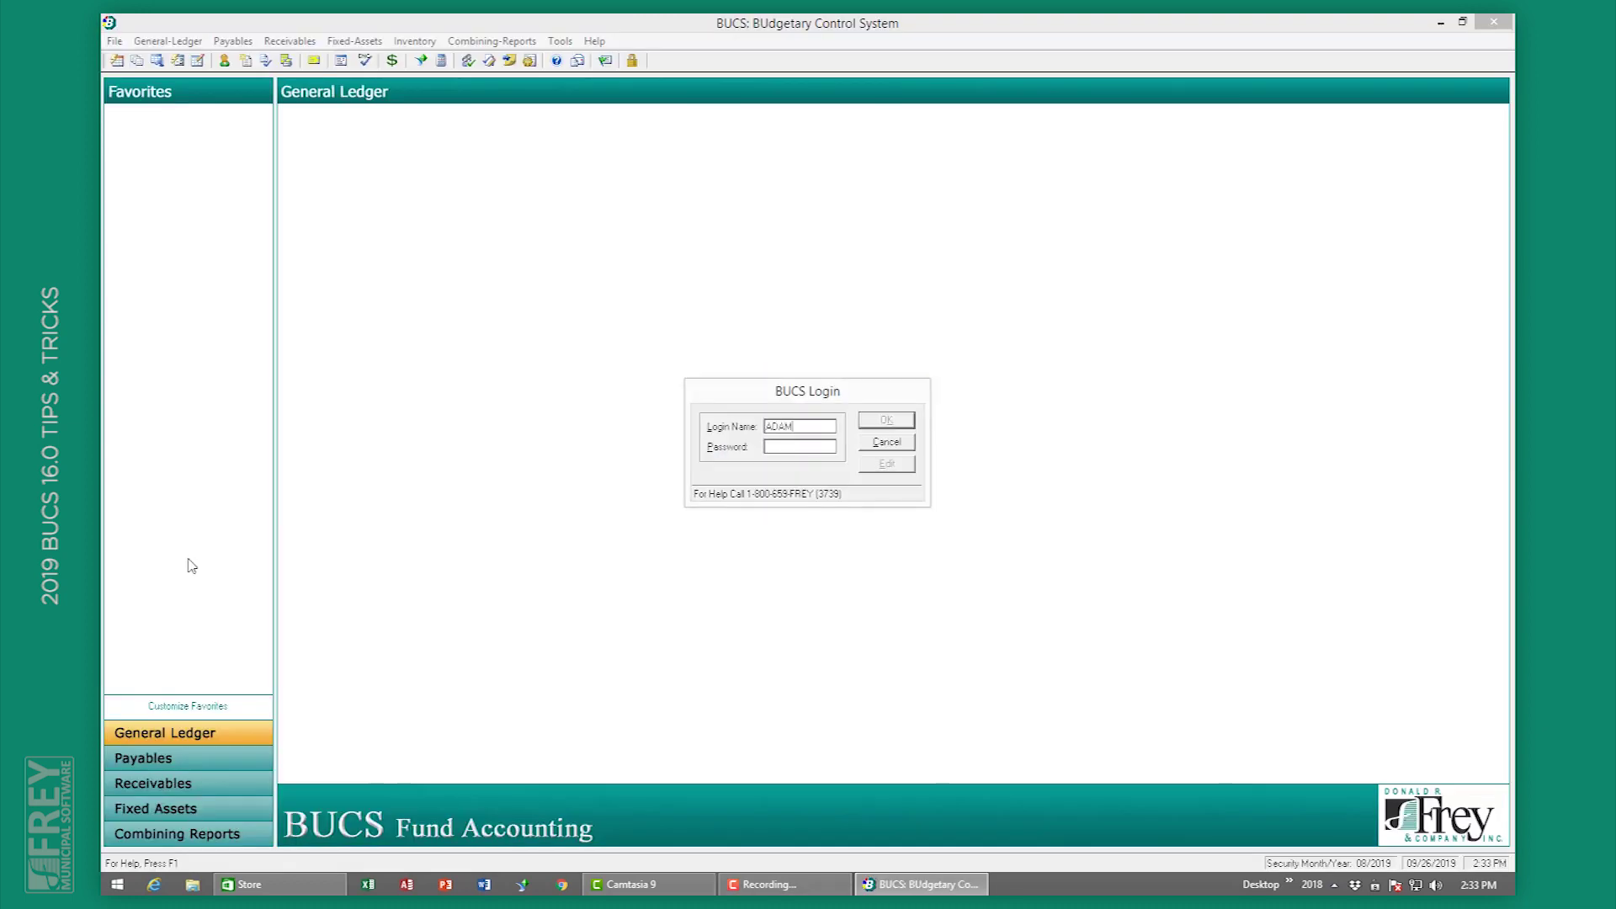
{"action": "key", "text": "Return"}
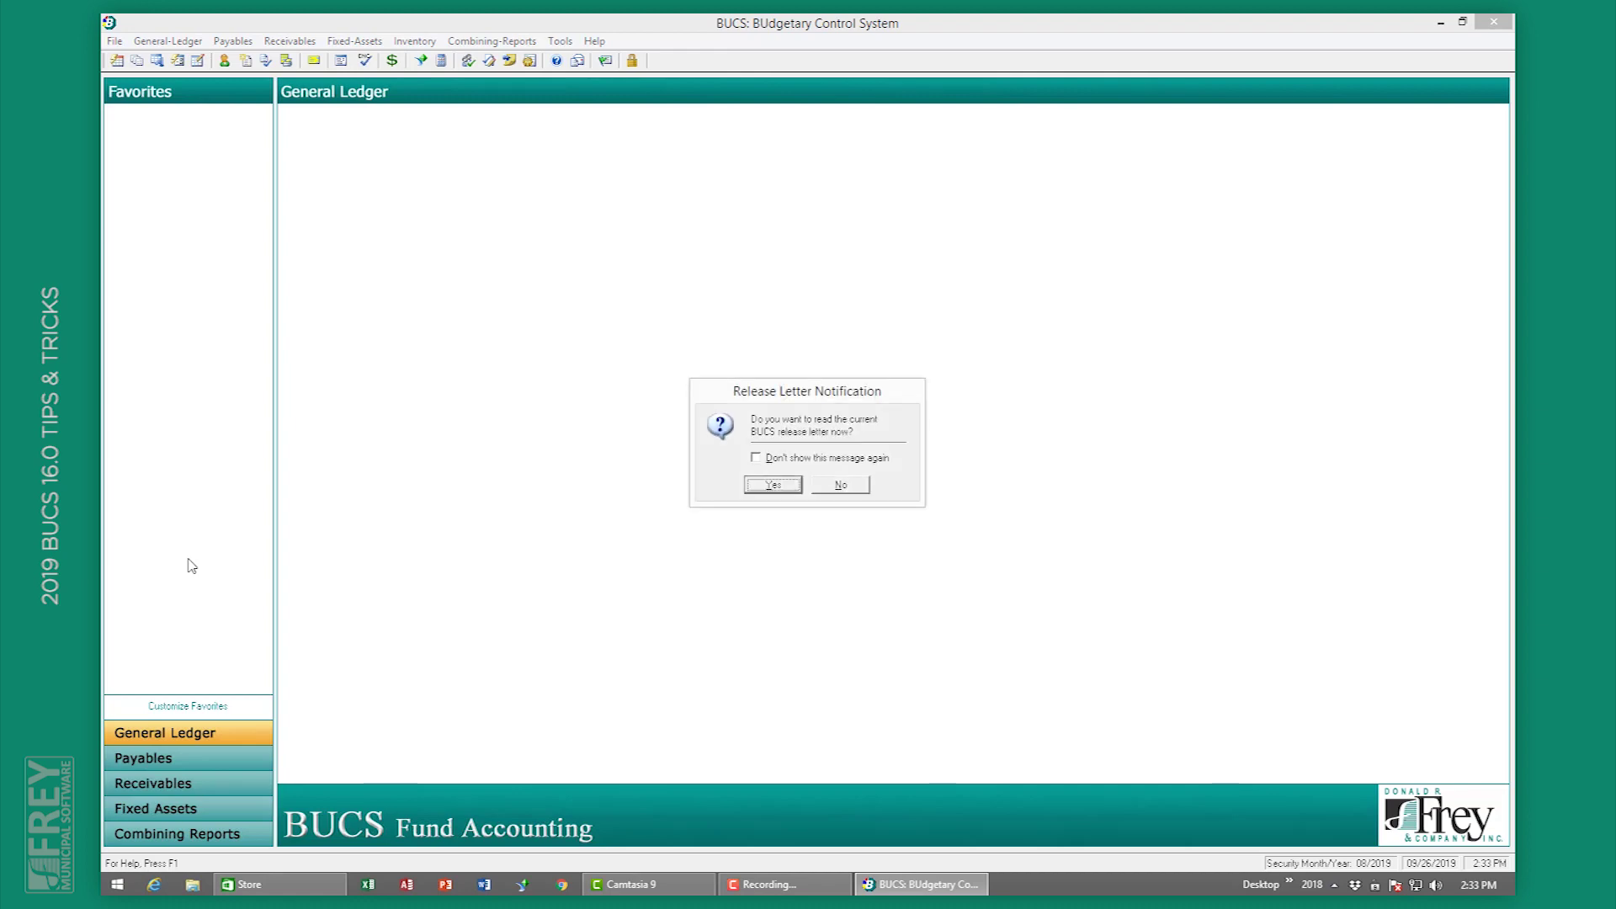
{"action": "left_click", "coordinate": [839, 487]}
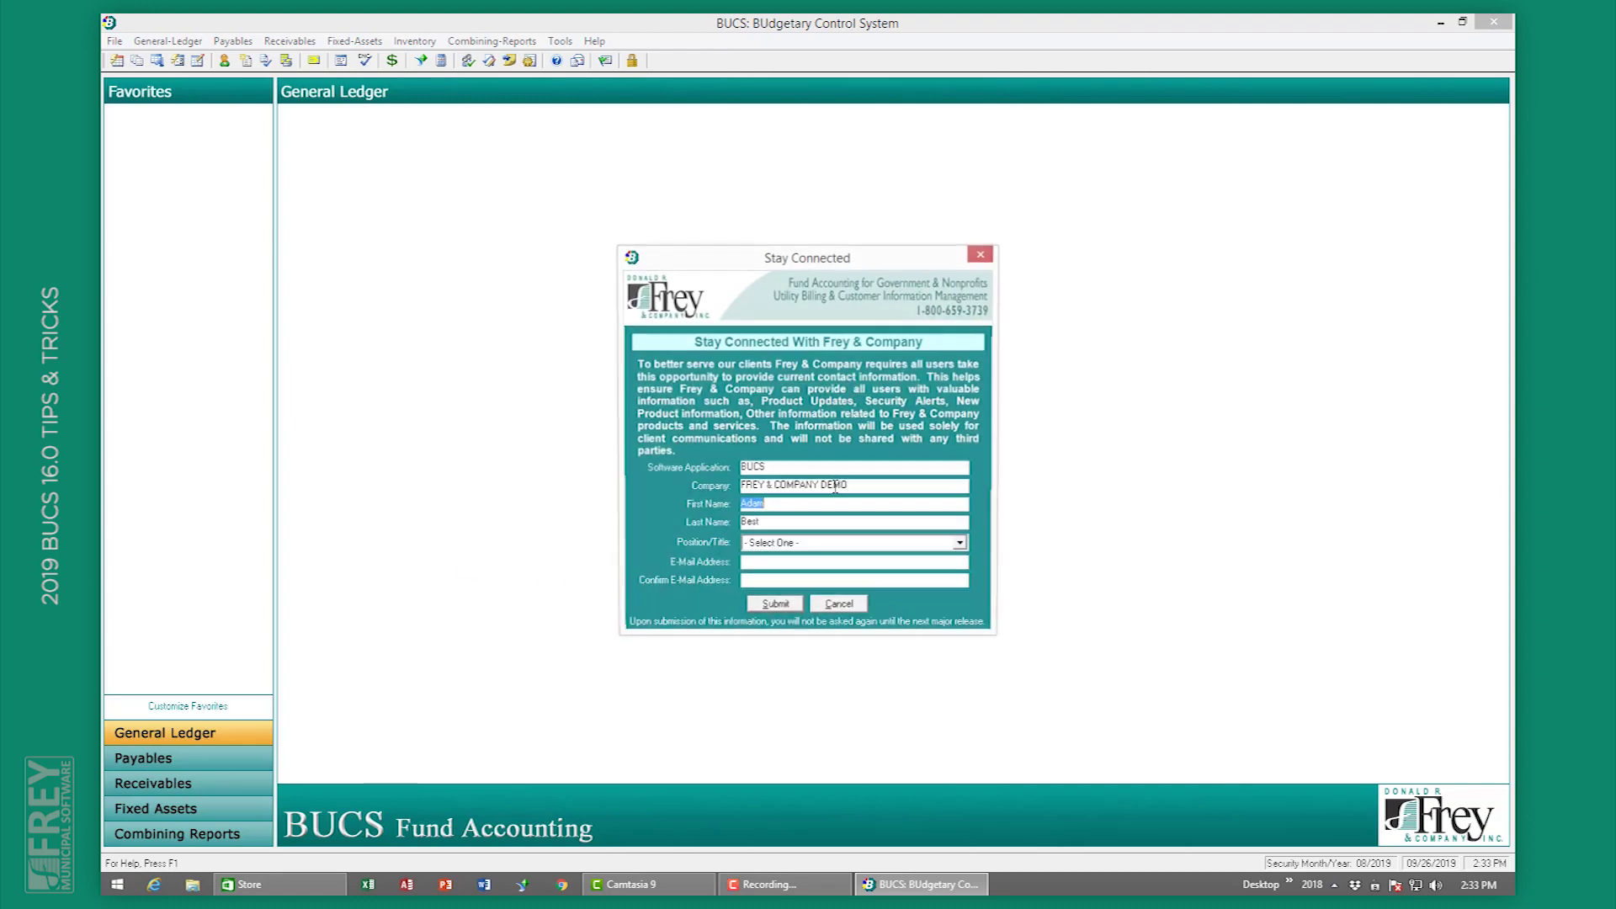
{"action": "left_click", "coordinate": [849, 607]}
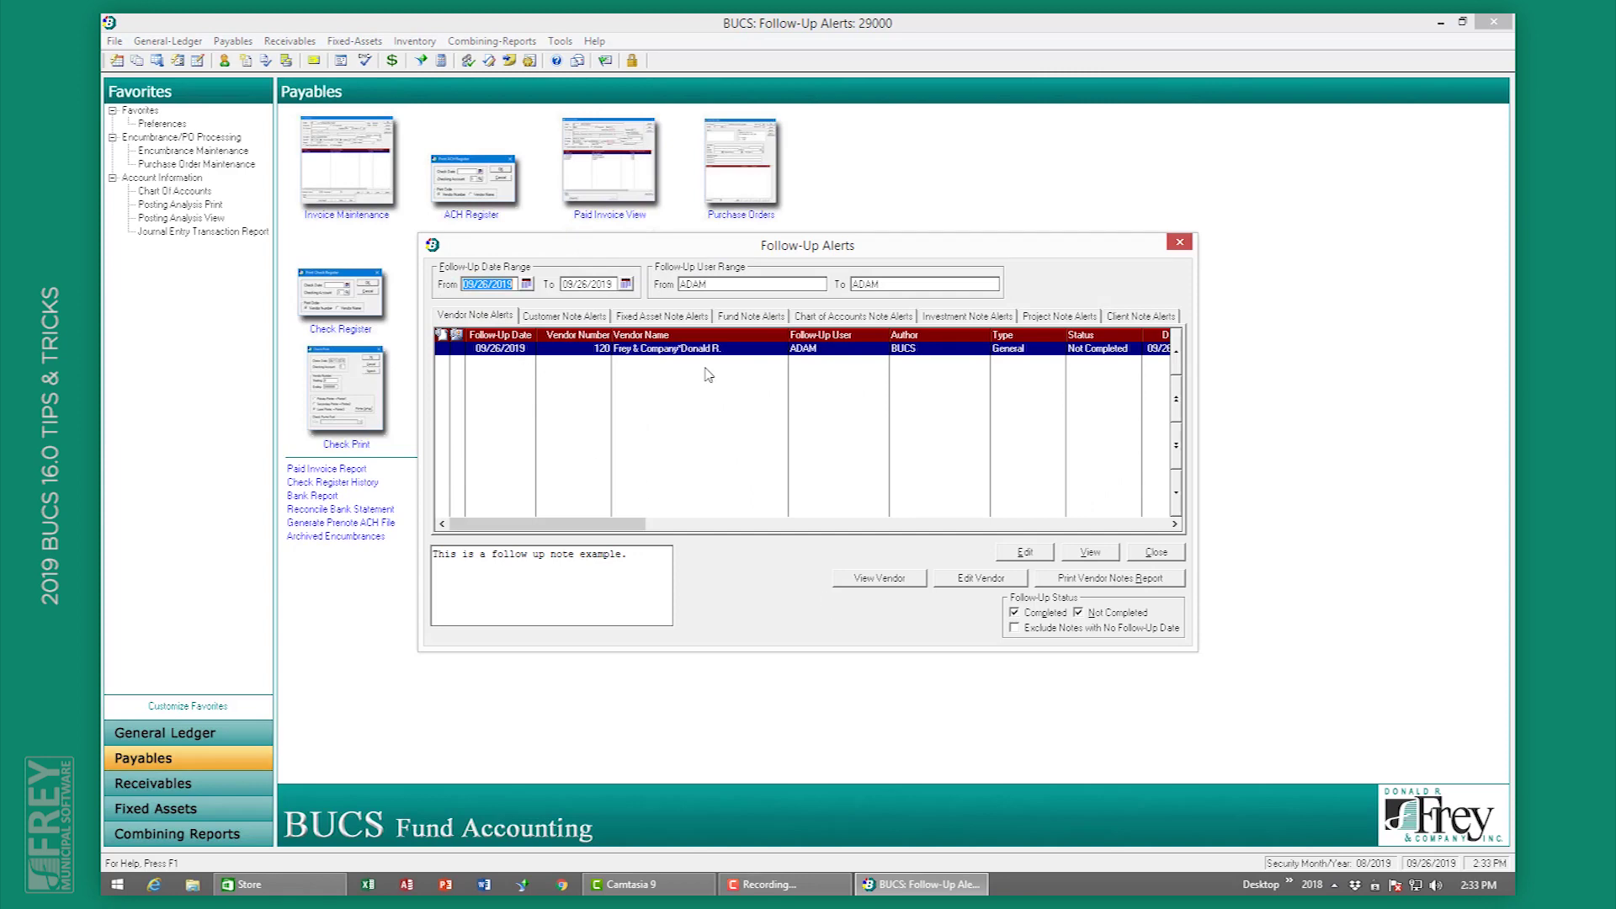
Step: Read the Frey & Company follow-up note in the Follow-Up Alerts list
{"action": "left_click", "coordinate": [1087, 553]}
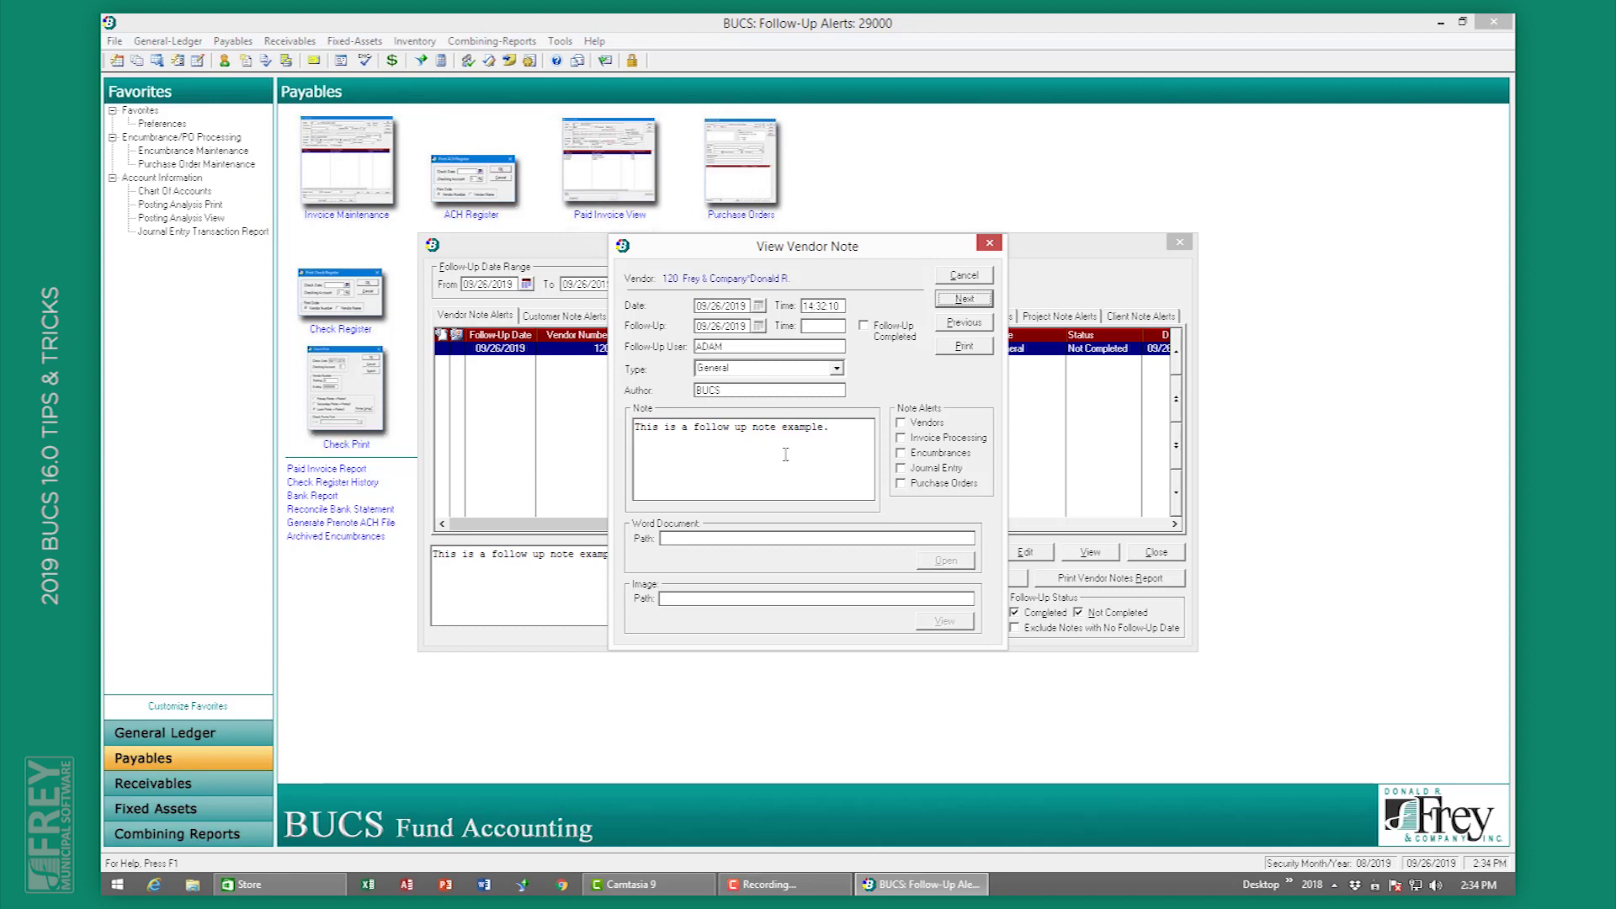
{"action": "key", "text": "shift+Tab"}
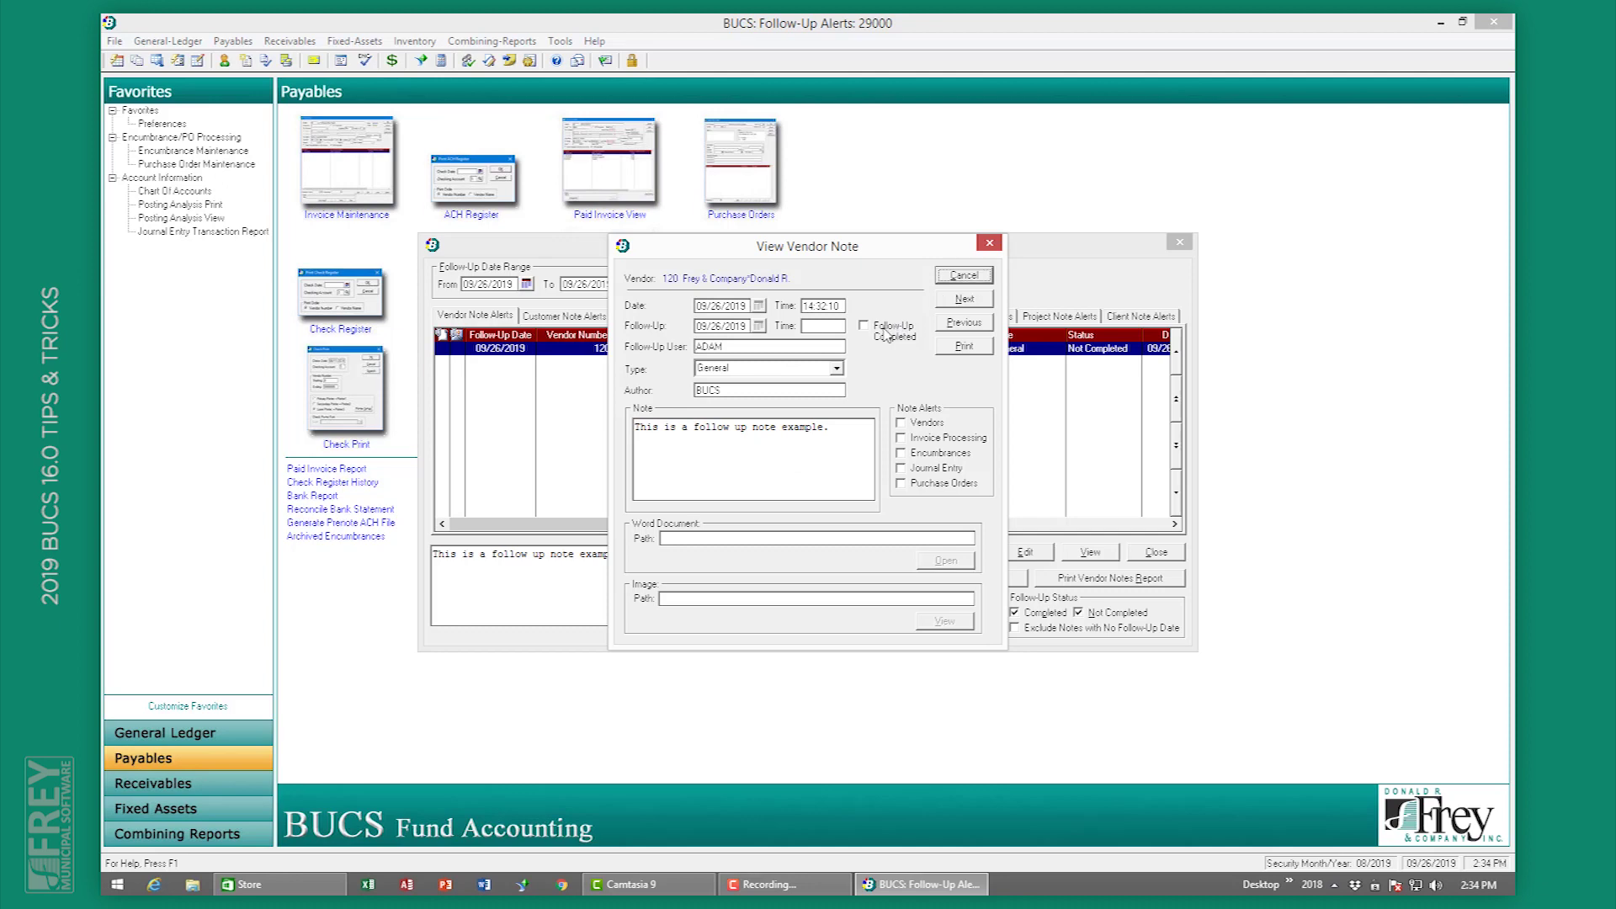
{"action": "left_click", "coordinate": [960, 278]}
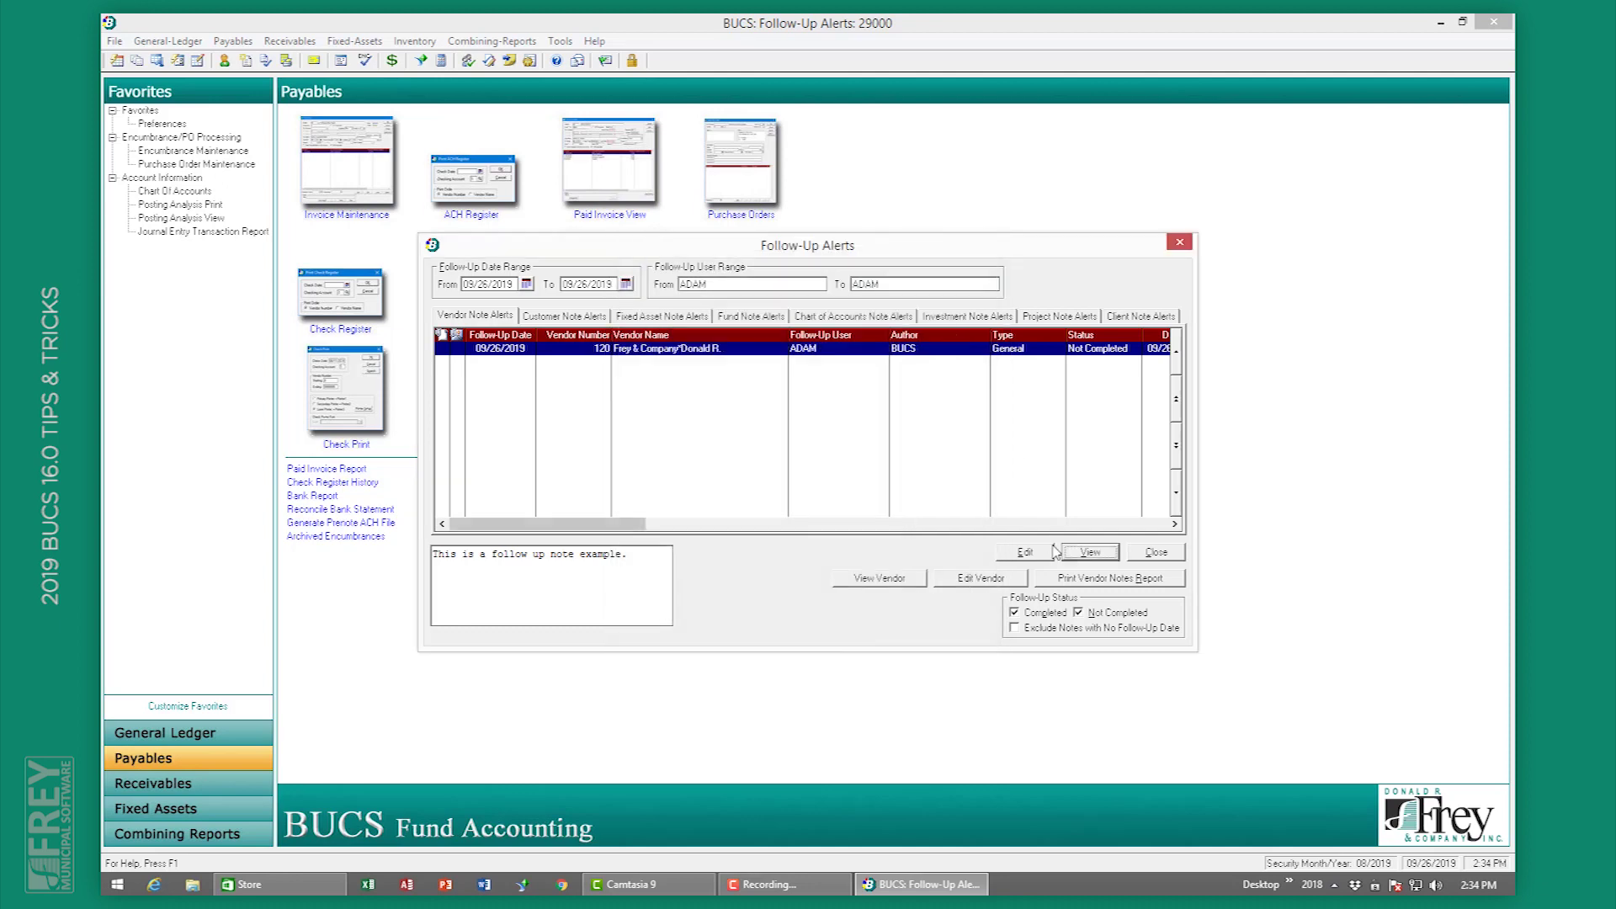
Step: Mark the follow-up note as Follow-Up Completed, save it, and close the alerts
{"action": "left_click", "coordinate": [1043, 552]}
{"action": "left_click", "coordinate": [904, 327]}
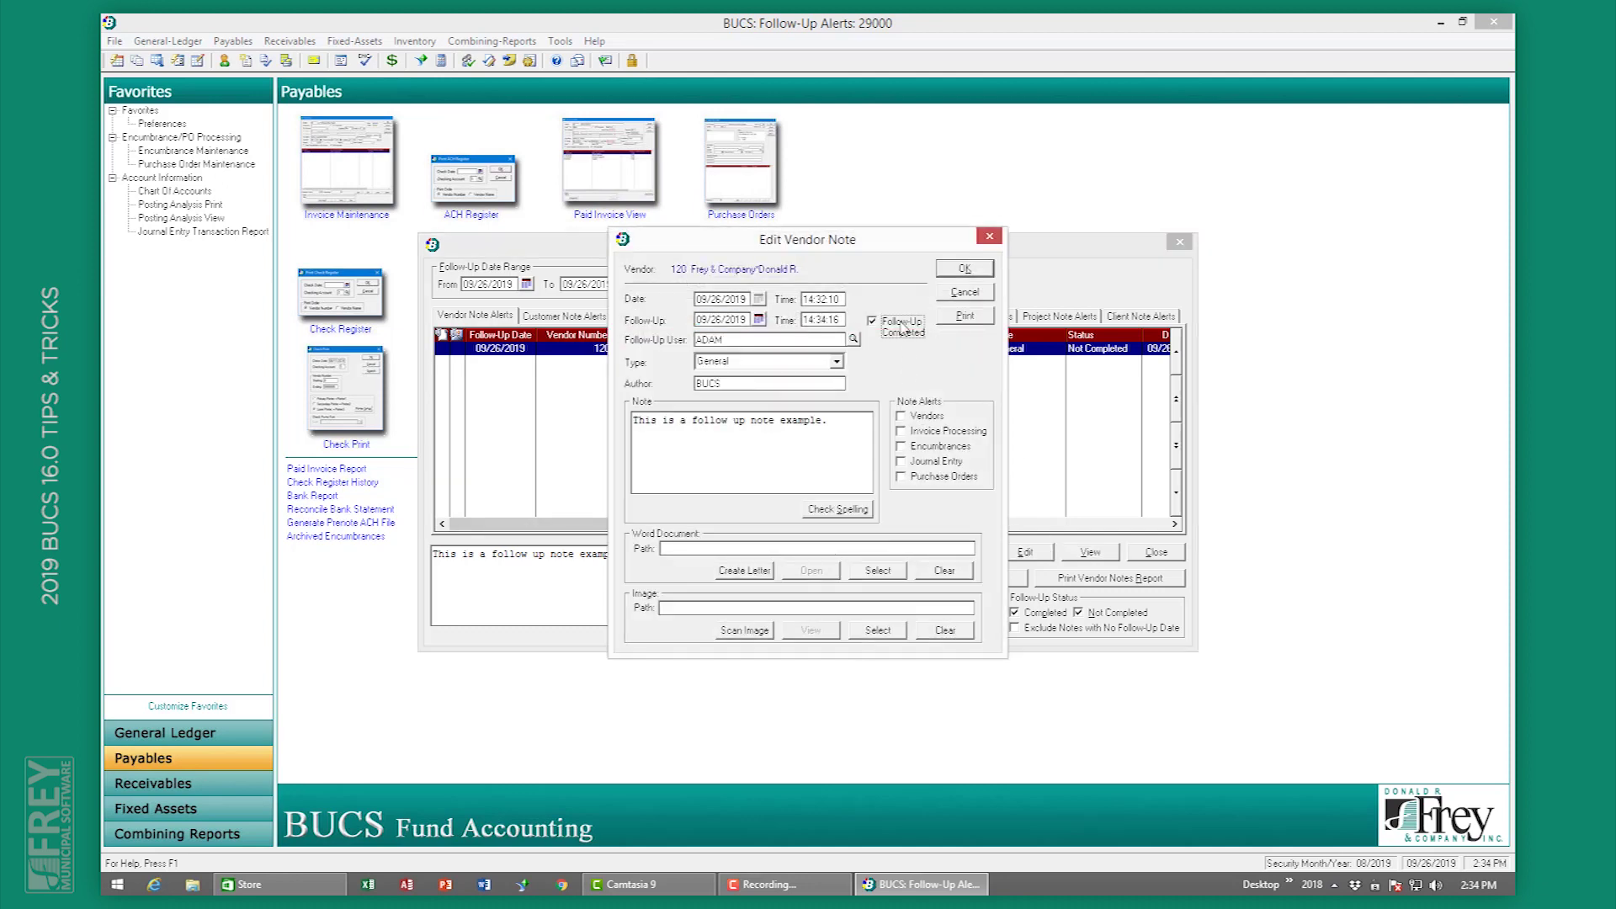
{"action": "left_click", "coordinate": [958, 271]}
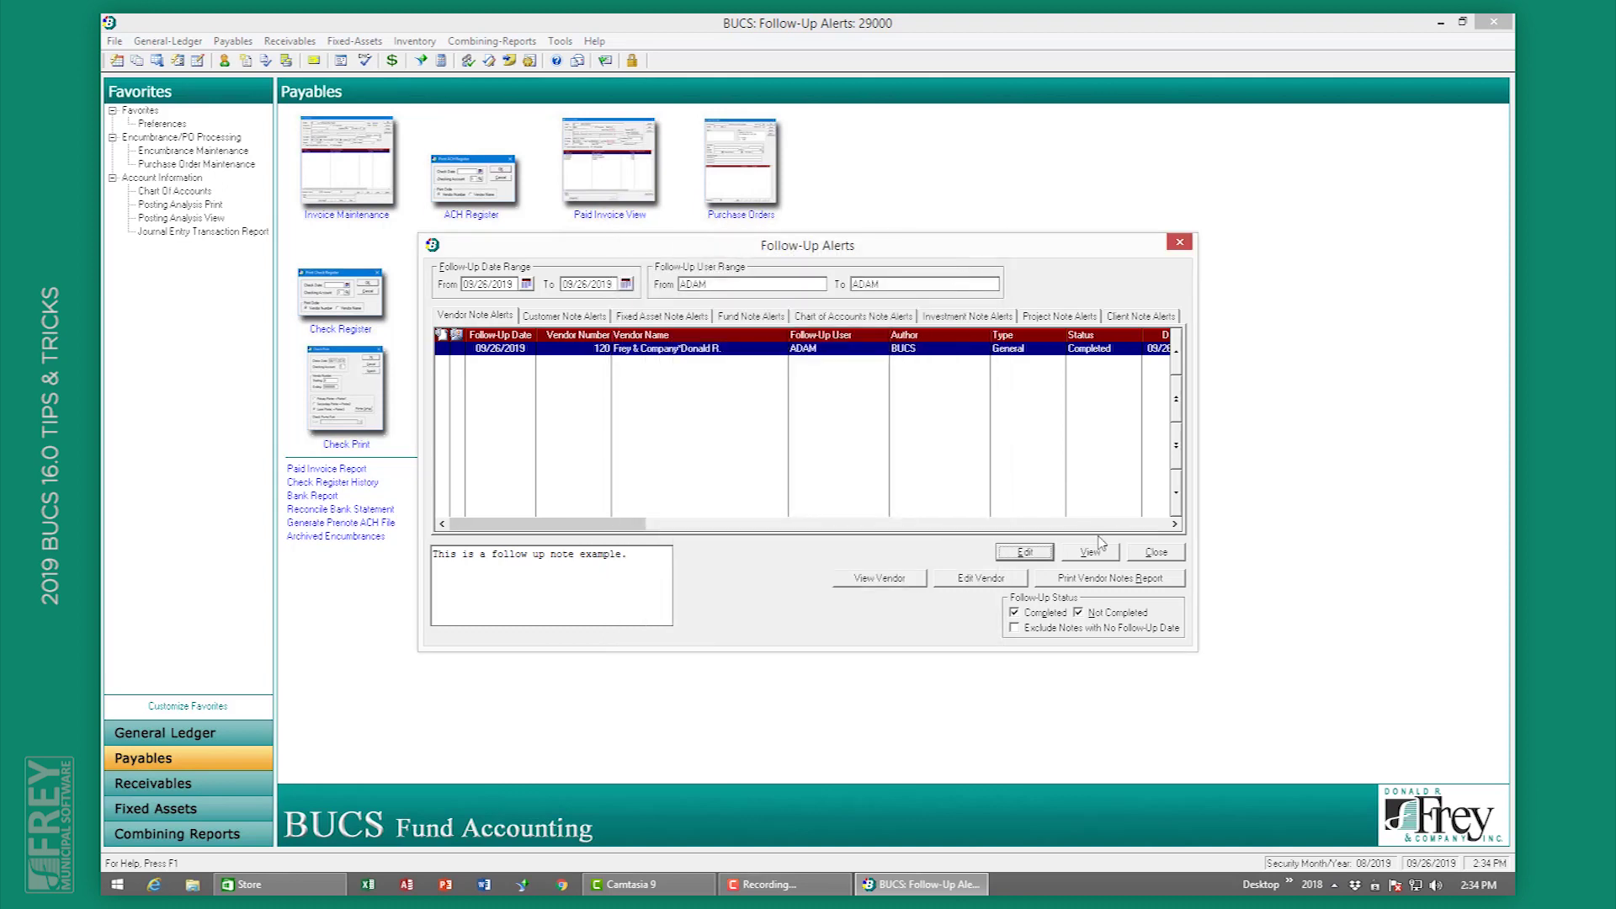
{"action": "left_click", "coordinate": [1138, 555]}
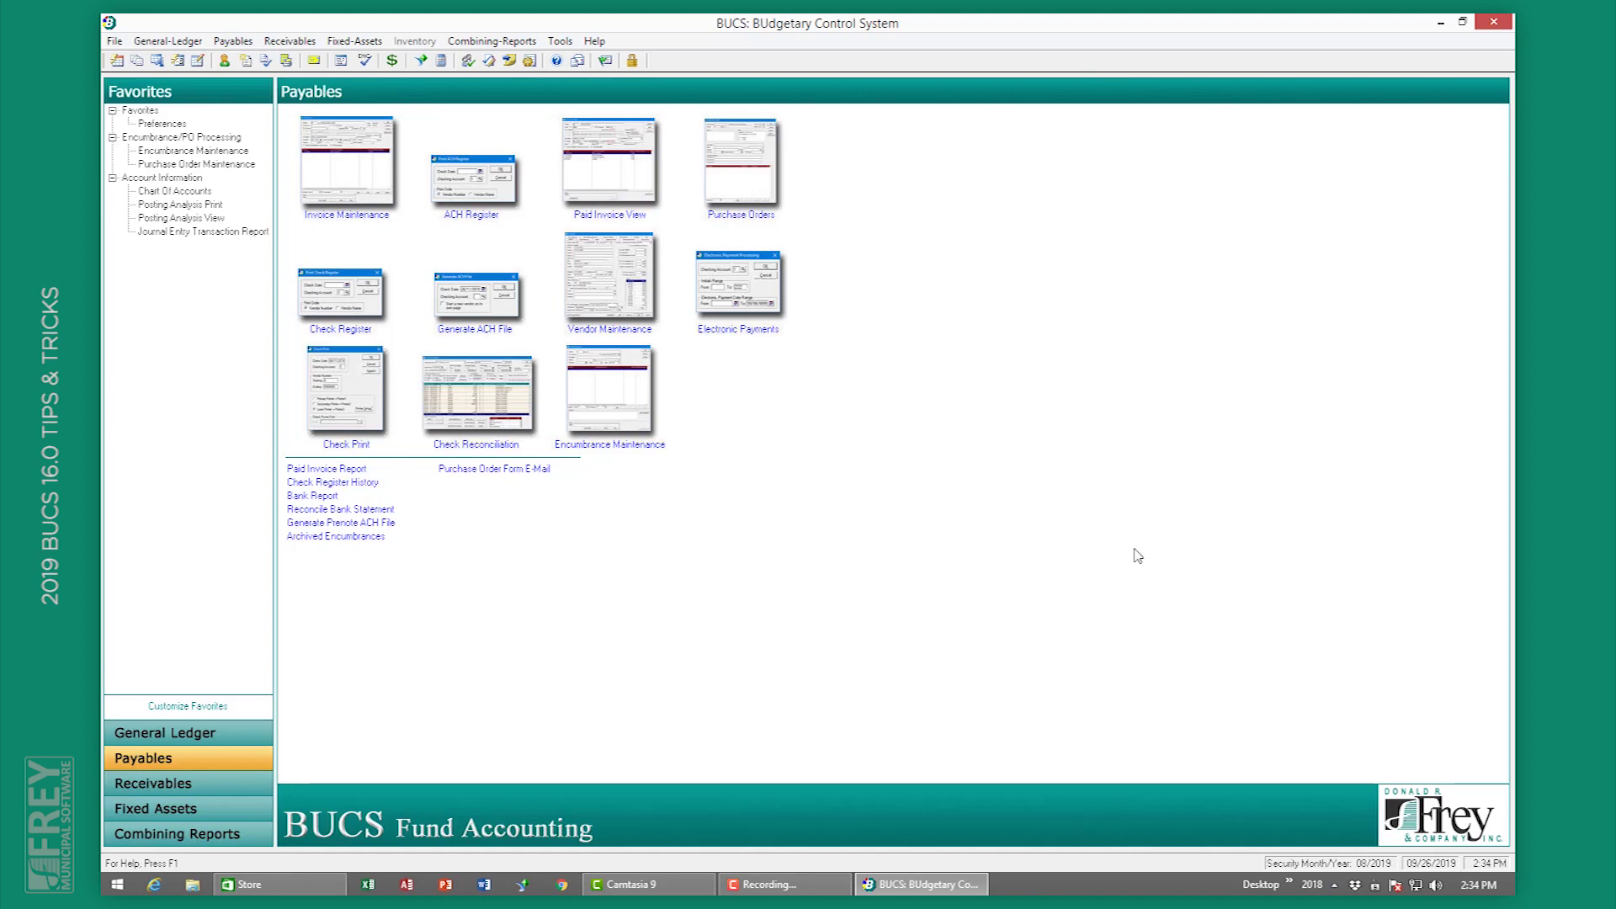
Step: In the General Ledger Chart Of Accounts, view account 01.1100.01 General Fund Cash - Checking
{"action": "left_click", "coordinate": [222, 728]}
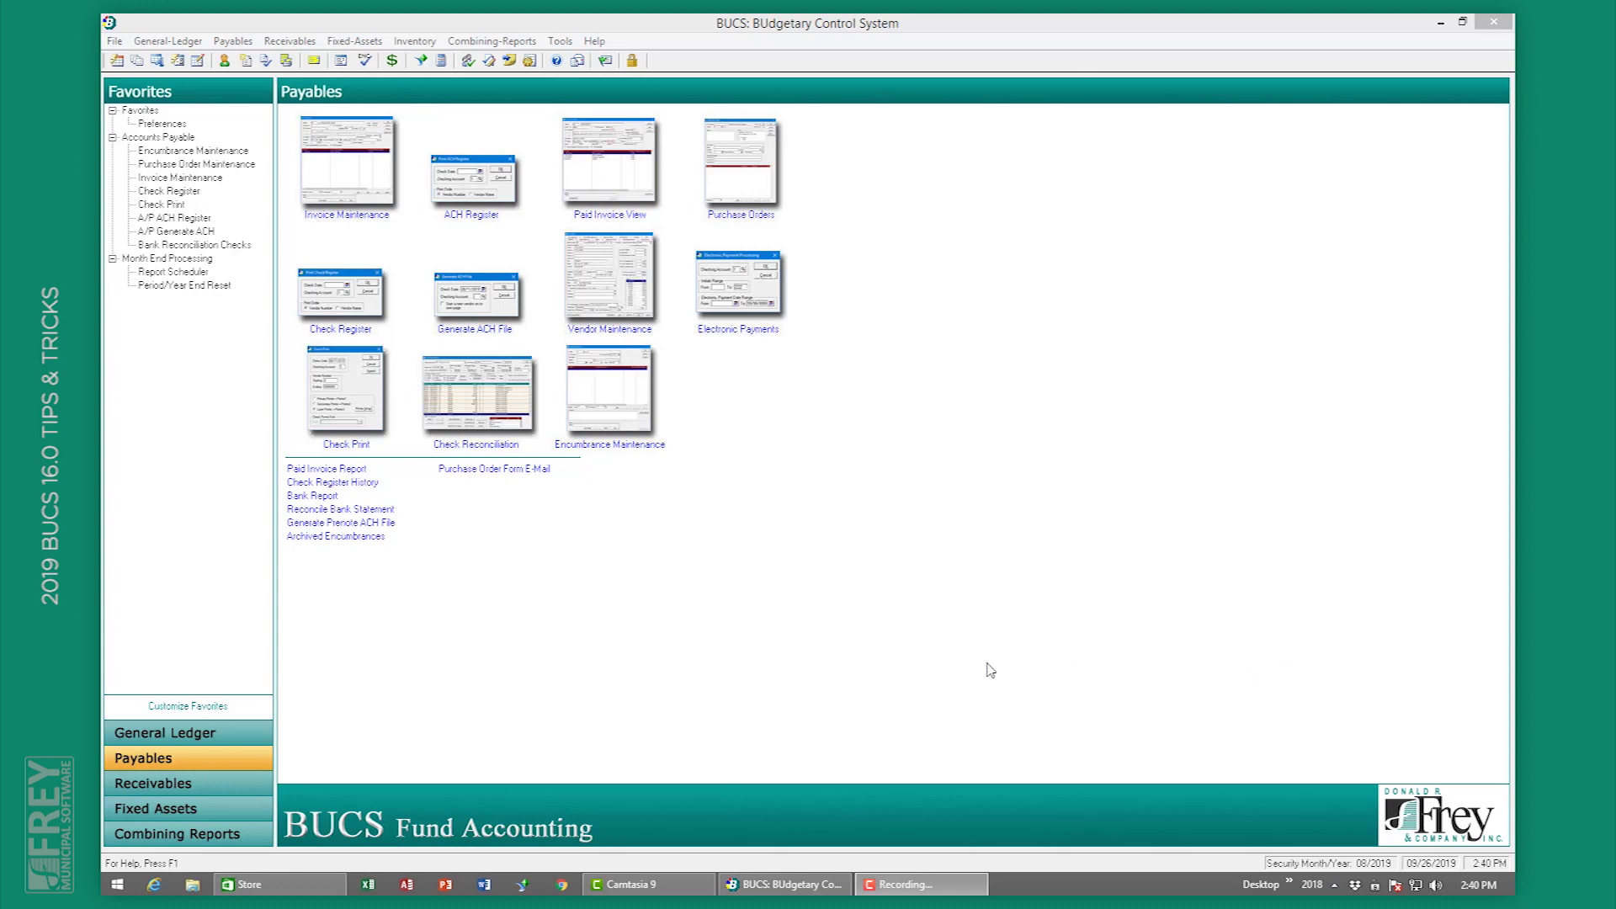
{"action": "left_click", "coordinate": [221, 729]}
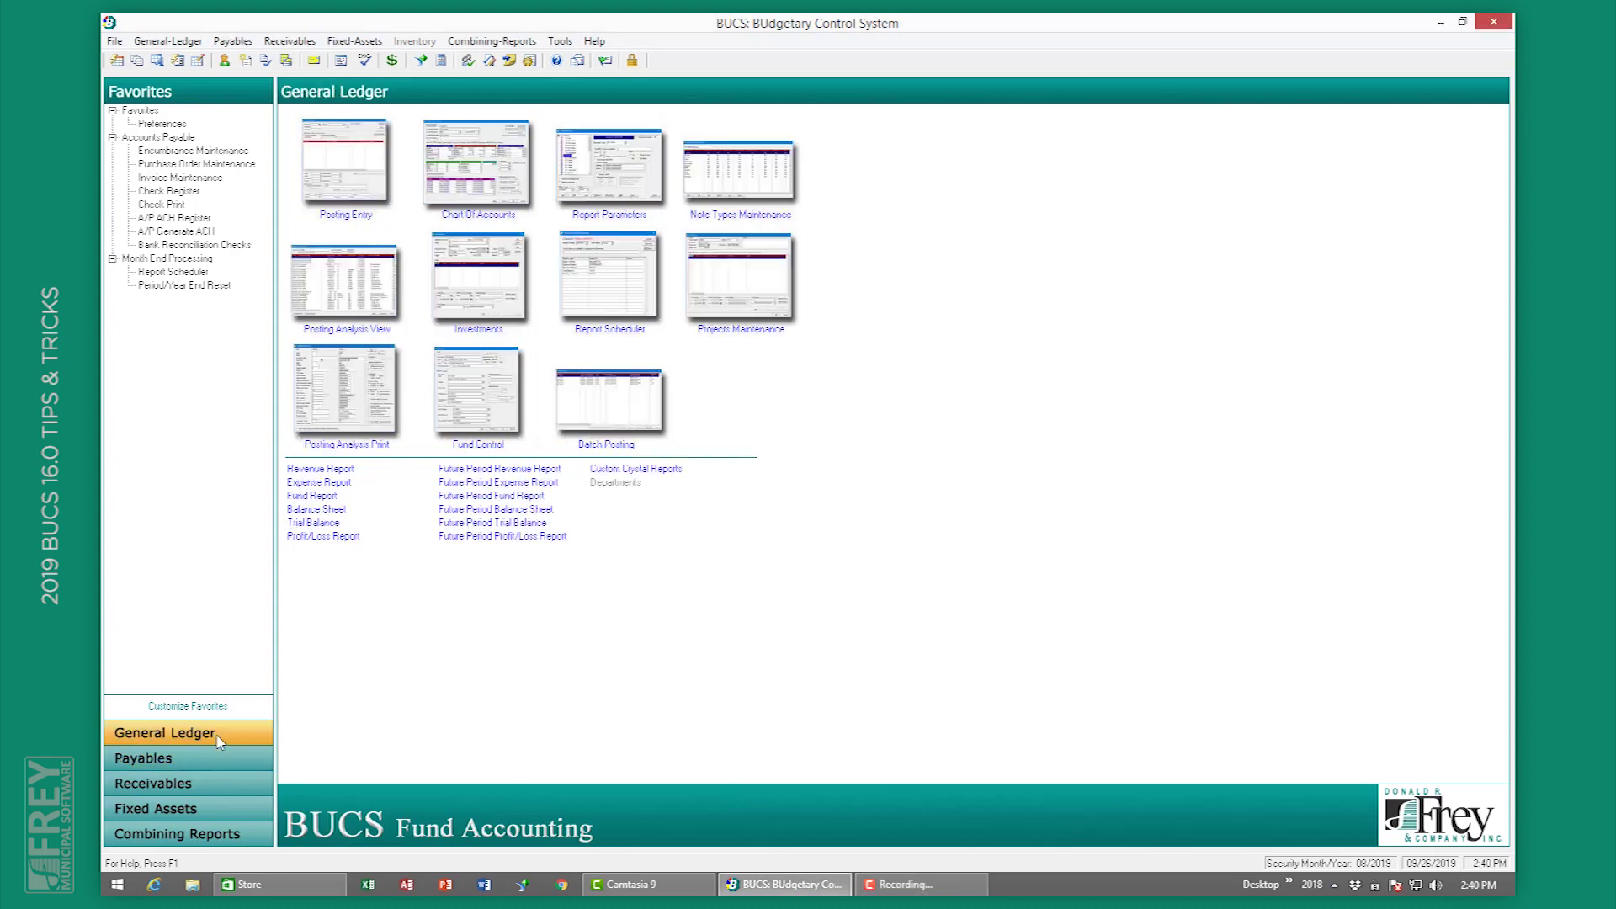
{"action": "left_click", "coordinate": [495, 193]}
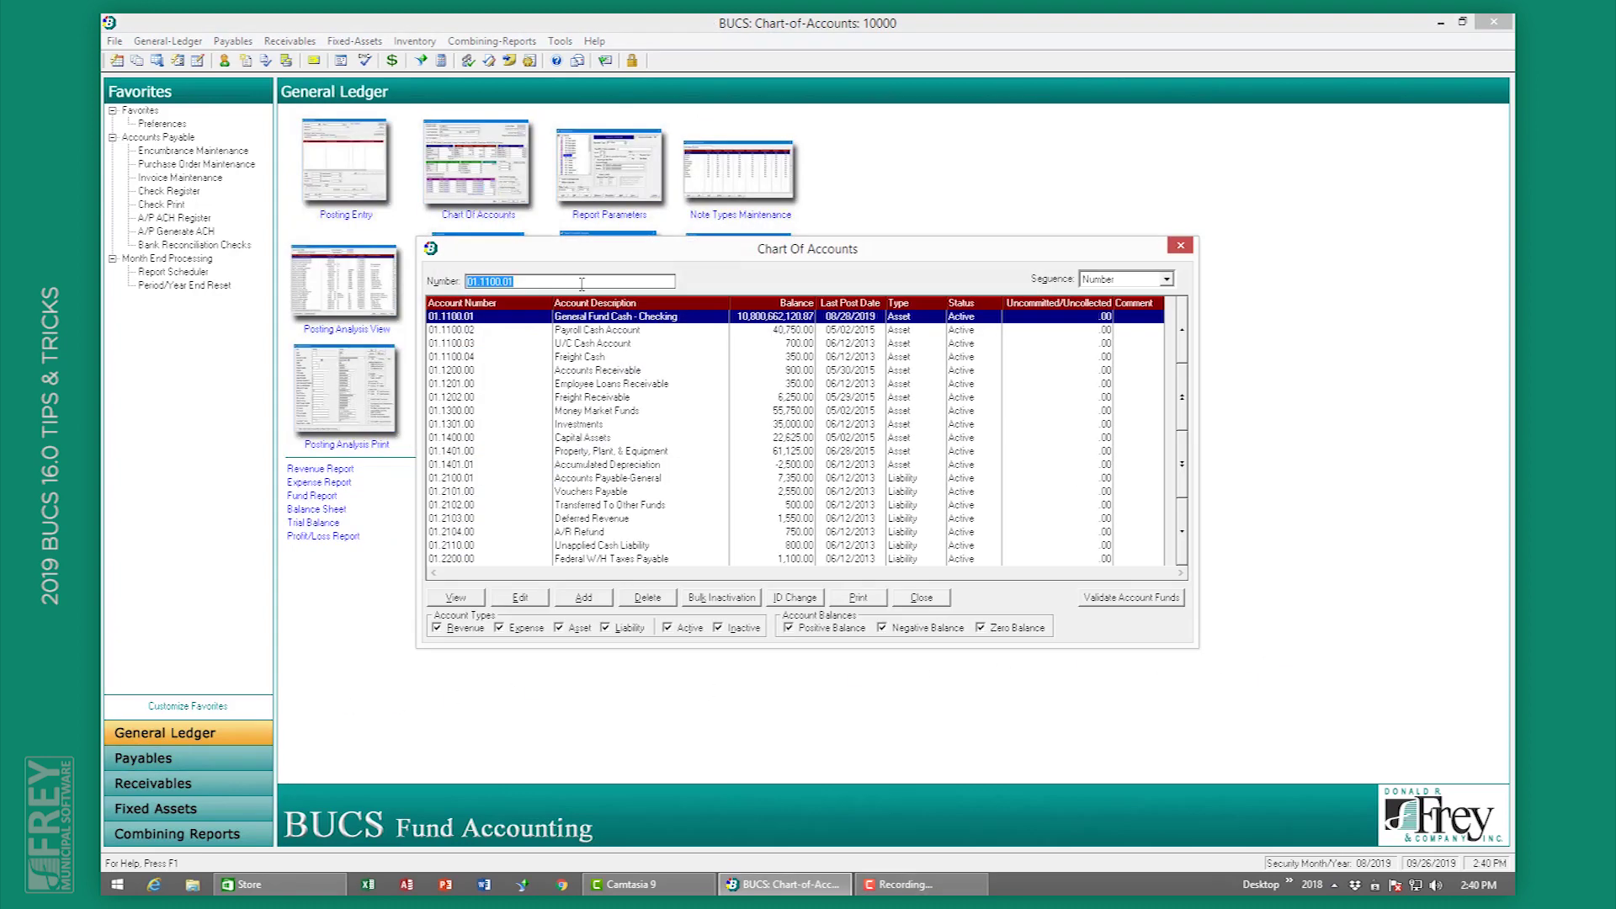
{"action": "double_click", "coordinate": [744, 319]}
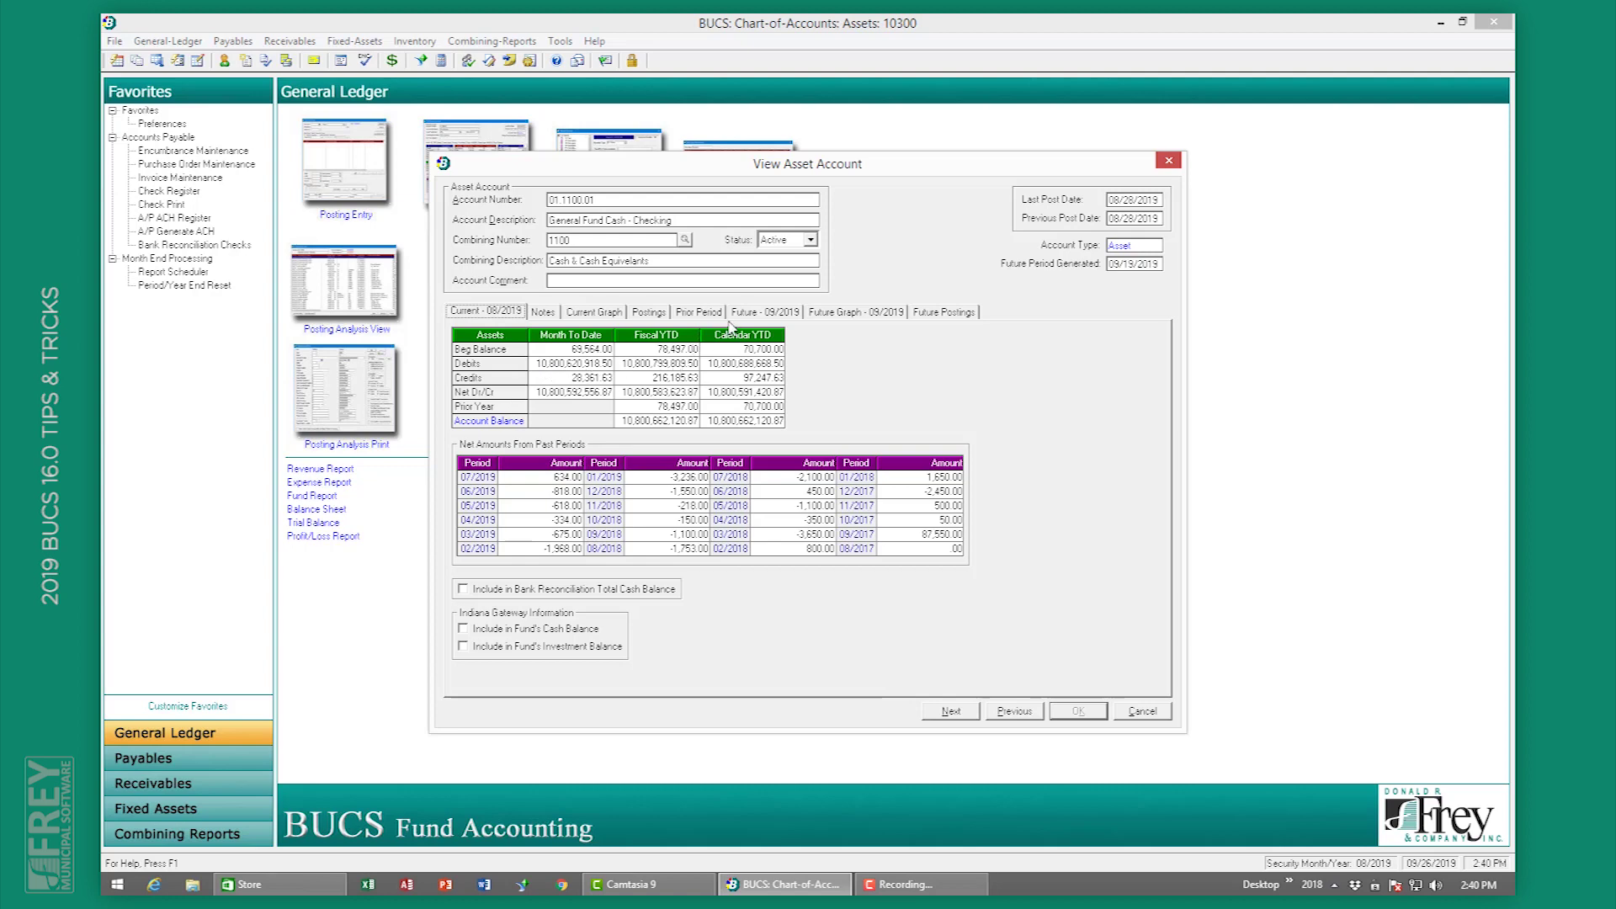
Step: View the current-period graph for account 01.1100.01, then close the account record
{"action": "left_click", "coordinate": [609, 313]}
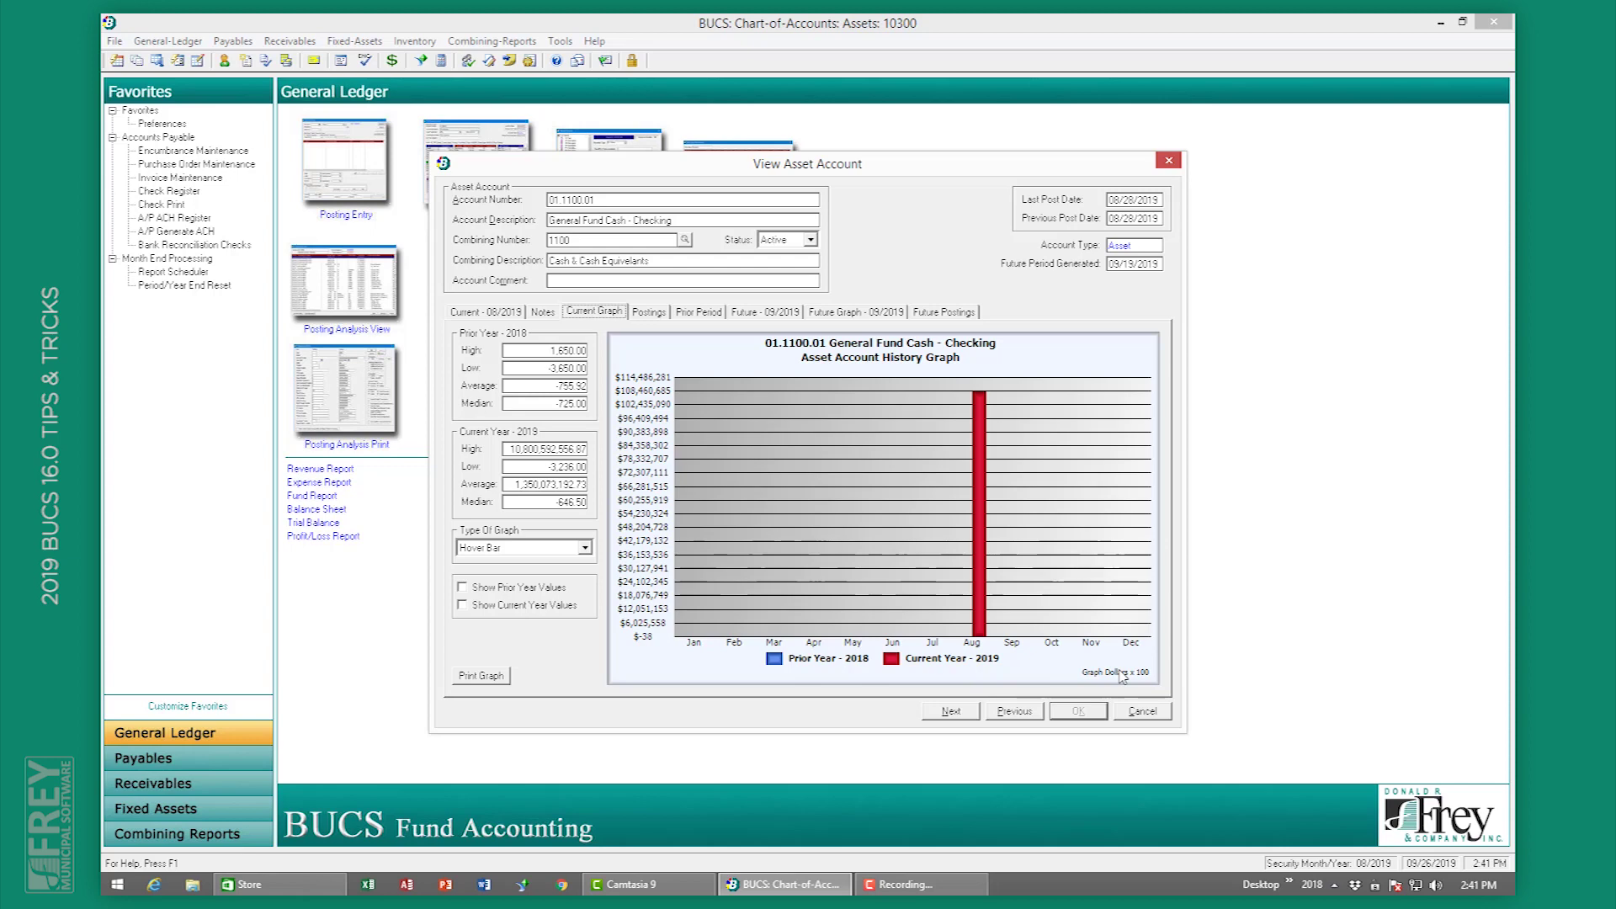
{"action": "left_click", "coordinate": [1142, 711]}
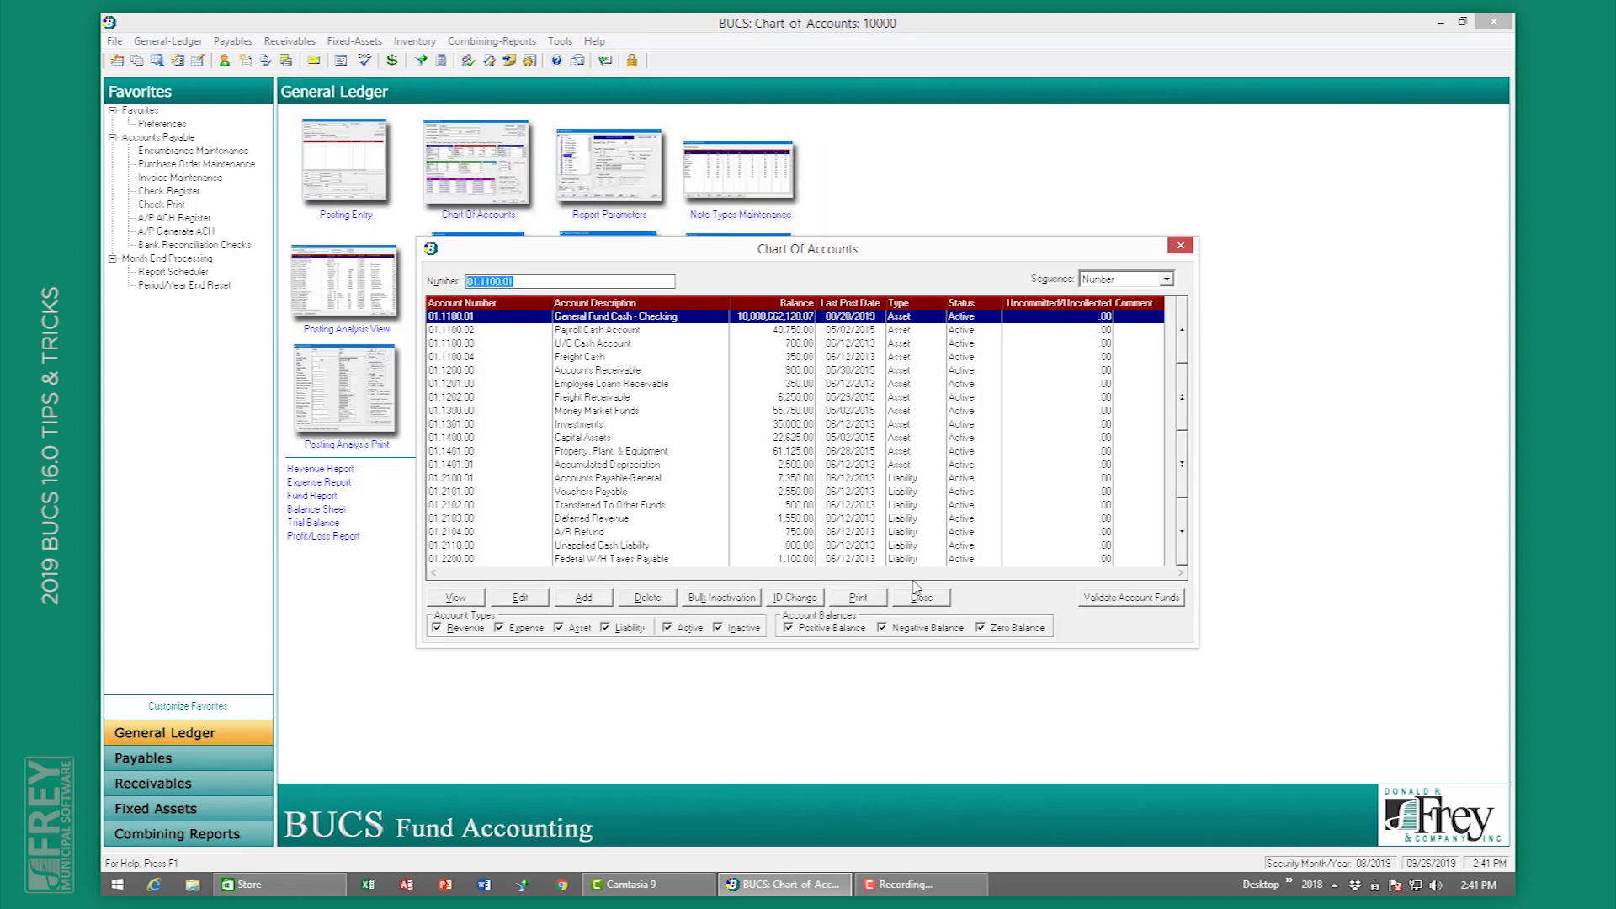
Step: Reopen the Chart Of Accounts and switch its Sequence to Advanced Search
{"action": "key", "text": "Escape"}
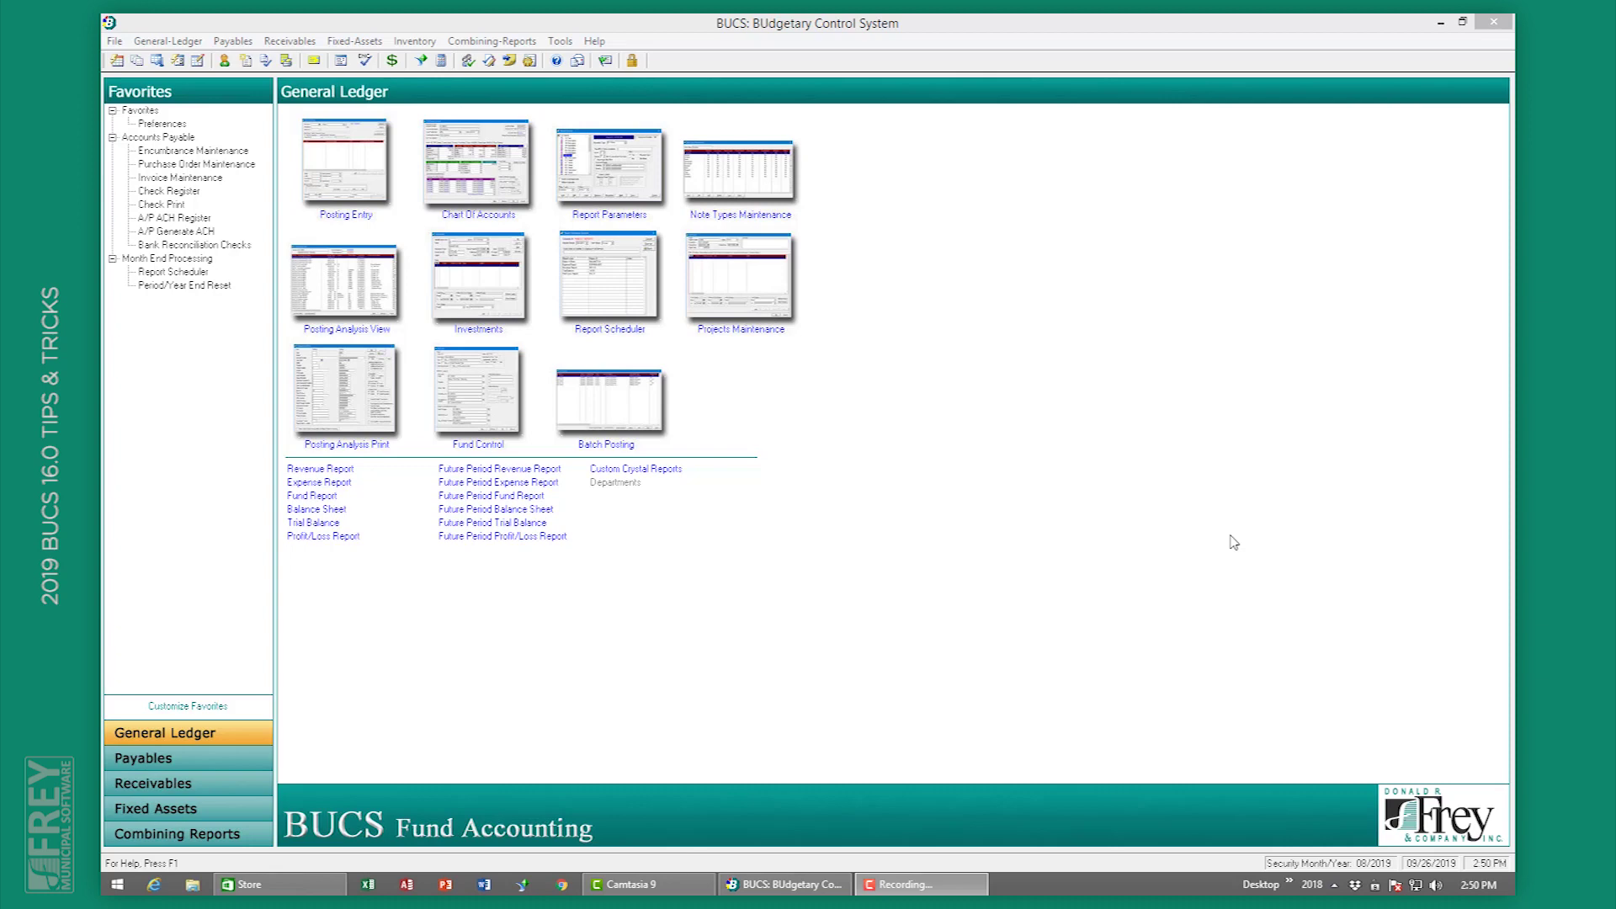
{"action": "left_click", "coordinate": [444, 175]}
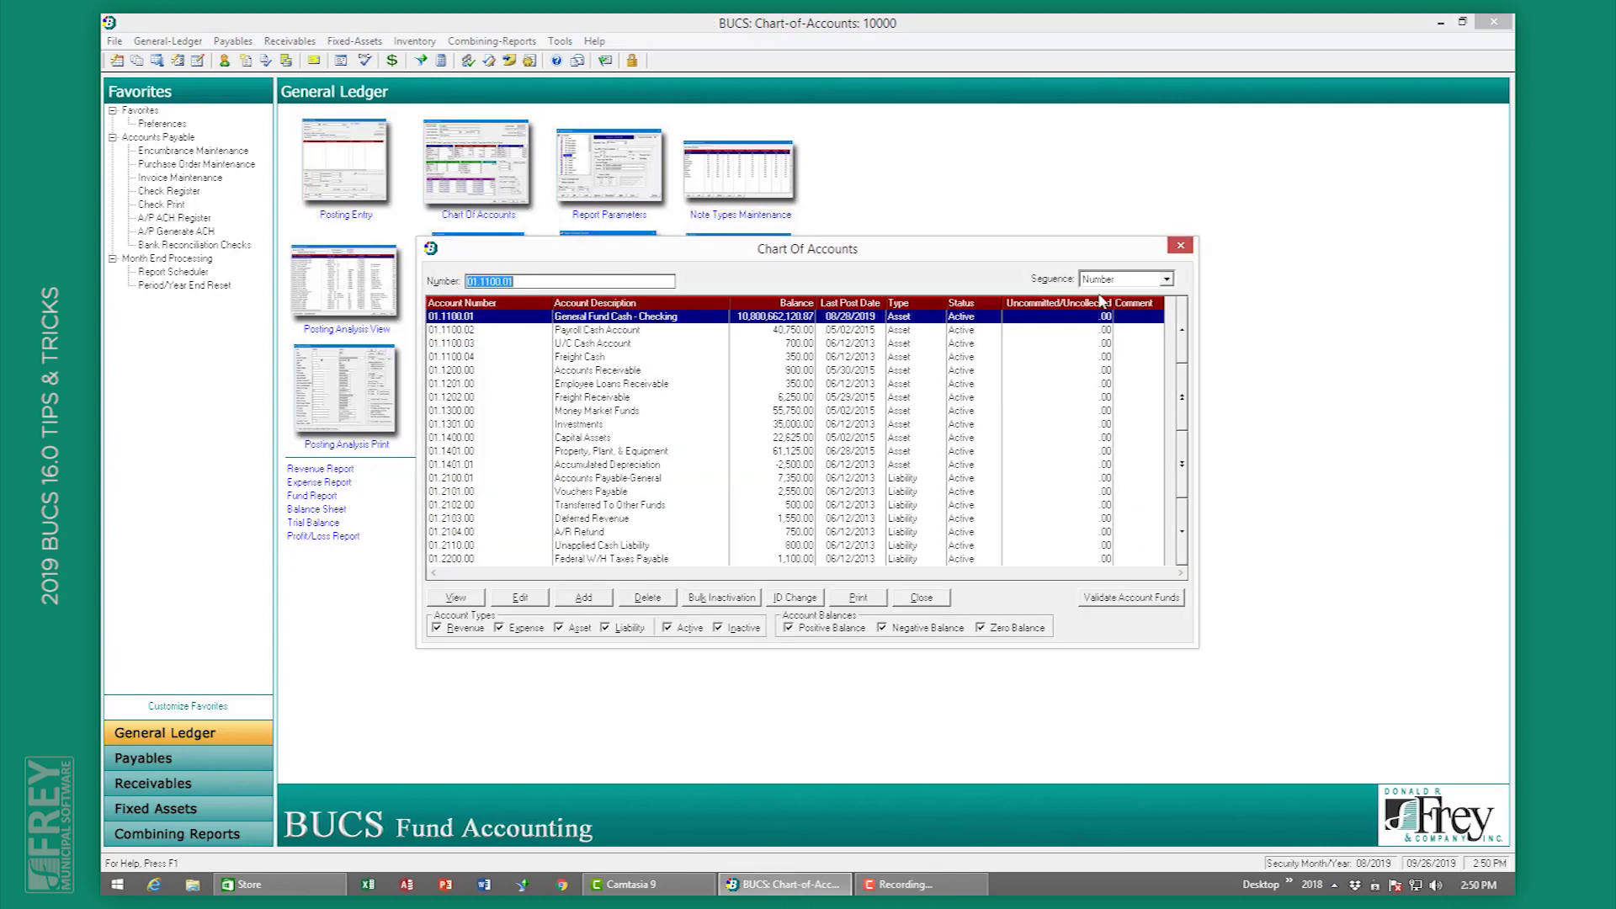
{"action": "left_click", "coordinate": [1166, 280]}
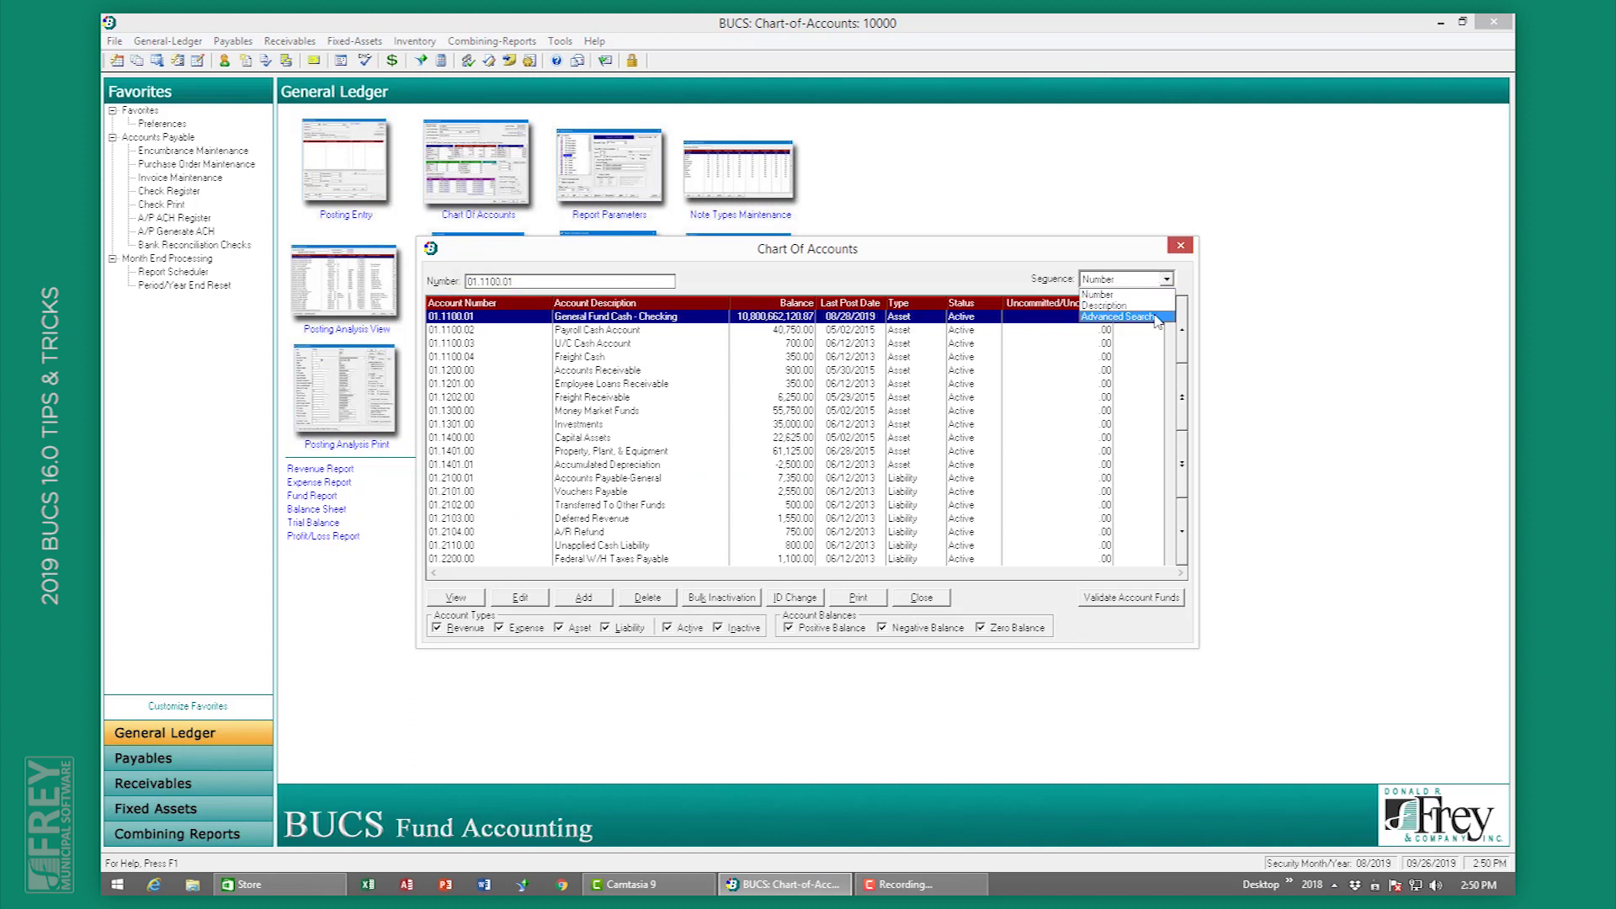
{"action": "left_click", "coordinate": [1120, 316]}
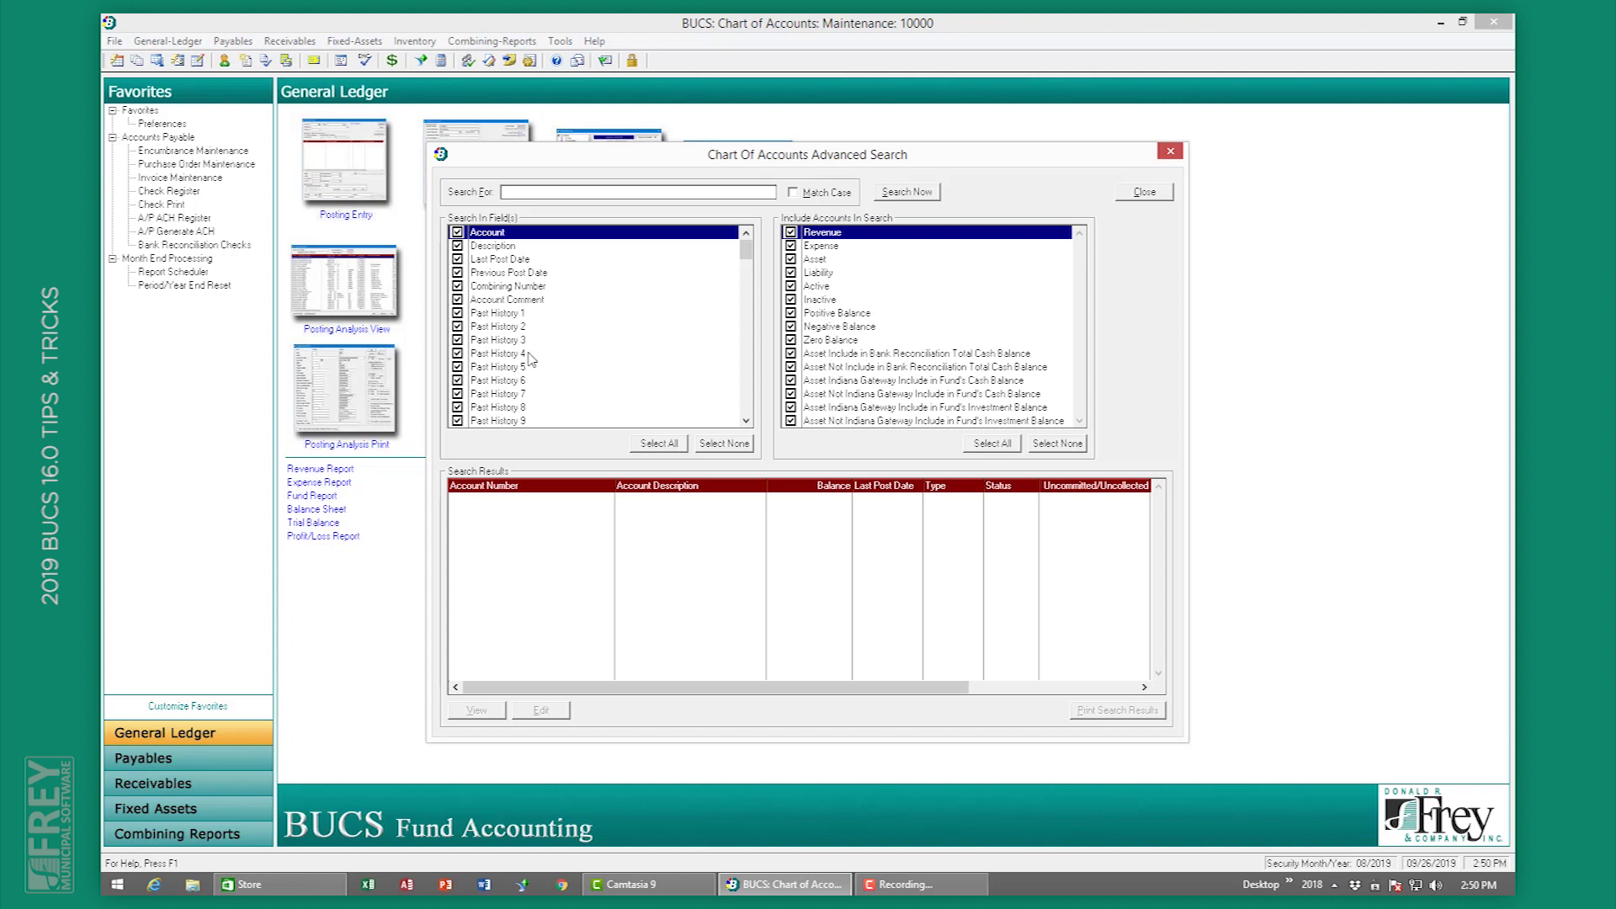
Step: Search all account fields for 'cash', listing accounts from 01.1100.01 through Electric Deposit Cash
{"action": "left_click_drag", "start_coordinate": [746, 253], "coordinate": [756, 429]}
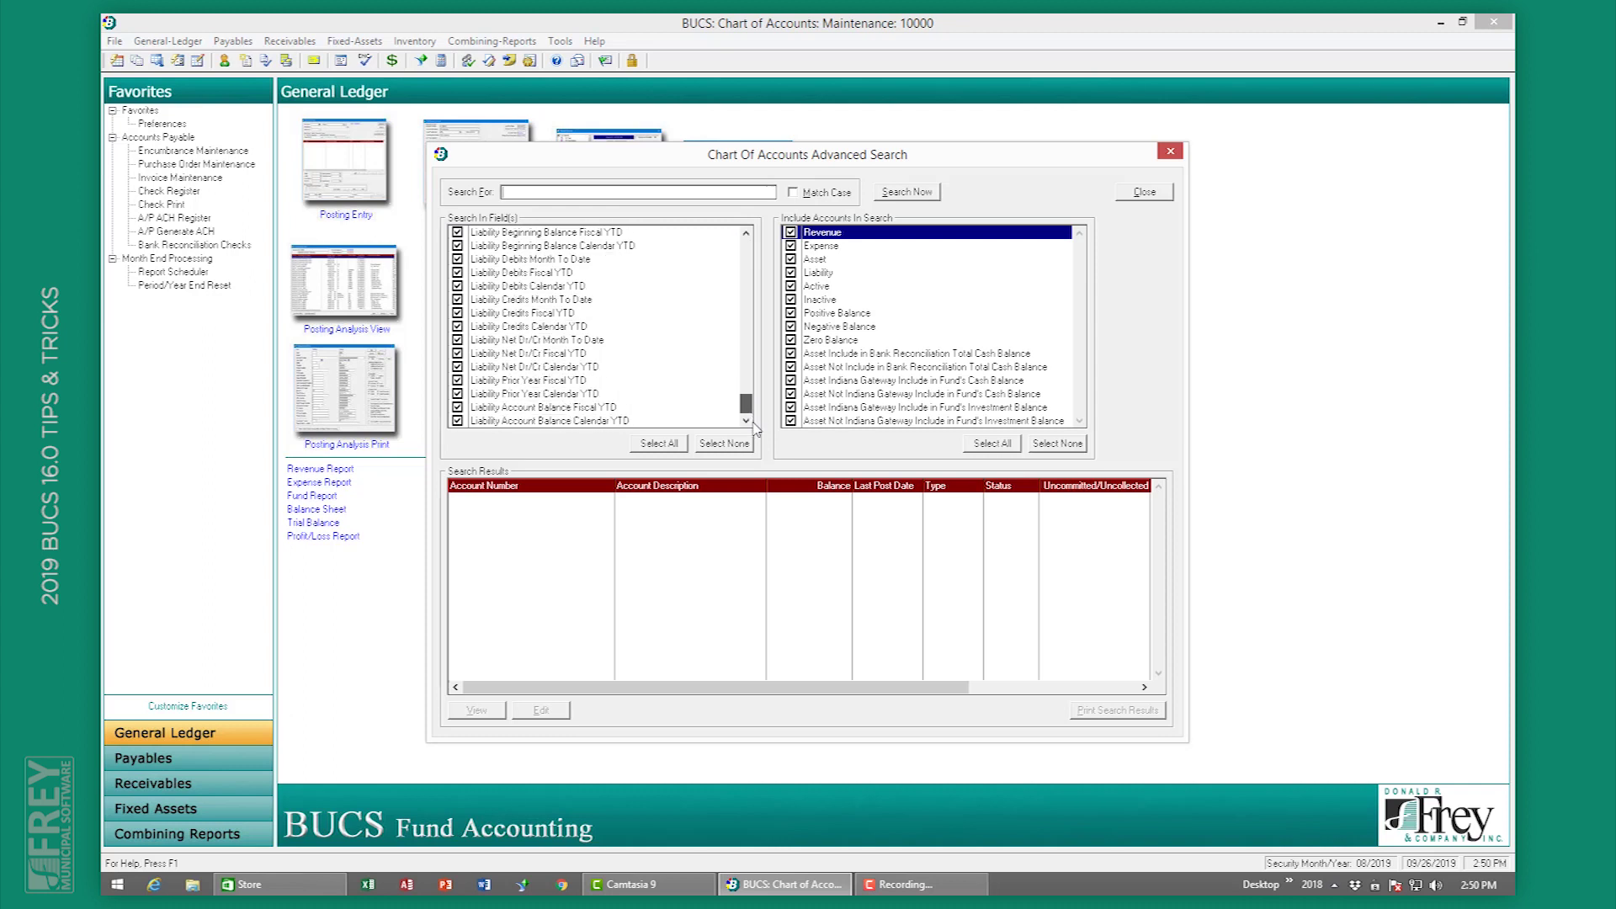
{"action": "left_click_drag", "start_coordinate": [755, 429], "coordinate": [747, 251]}
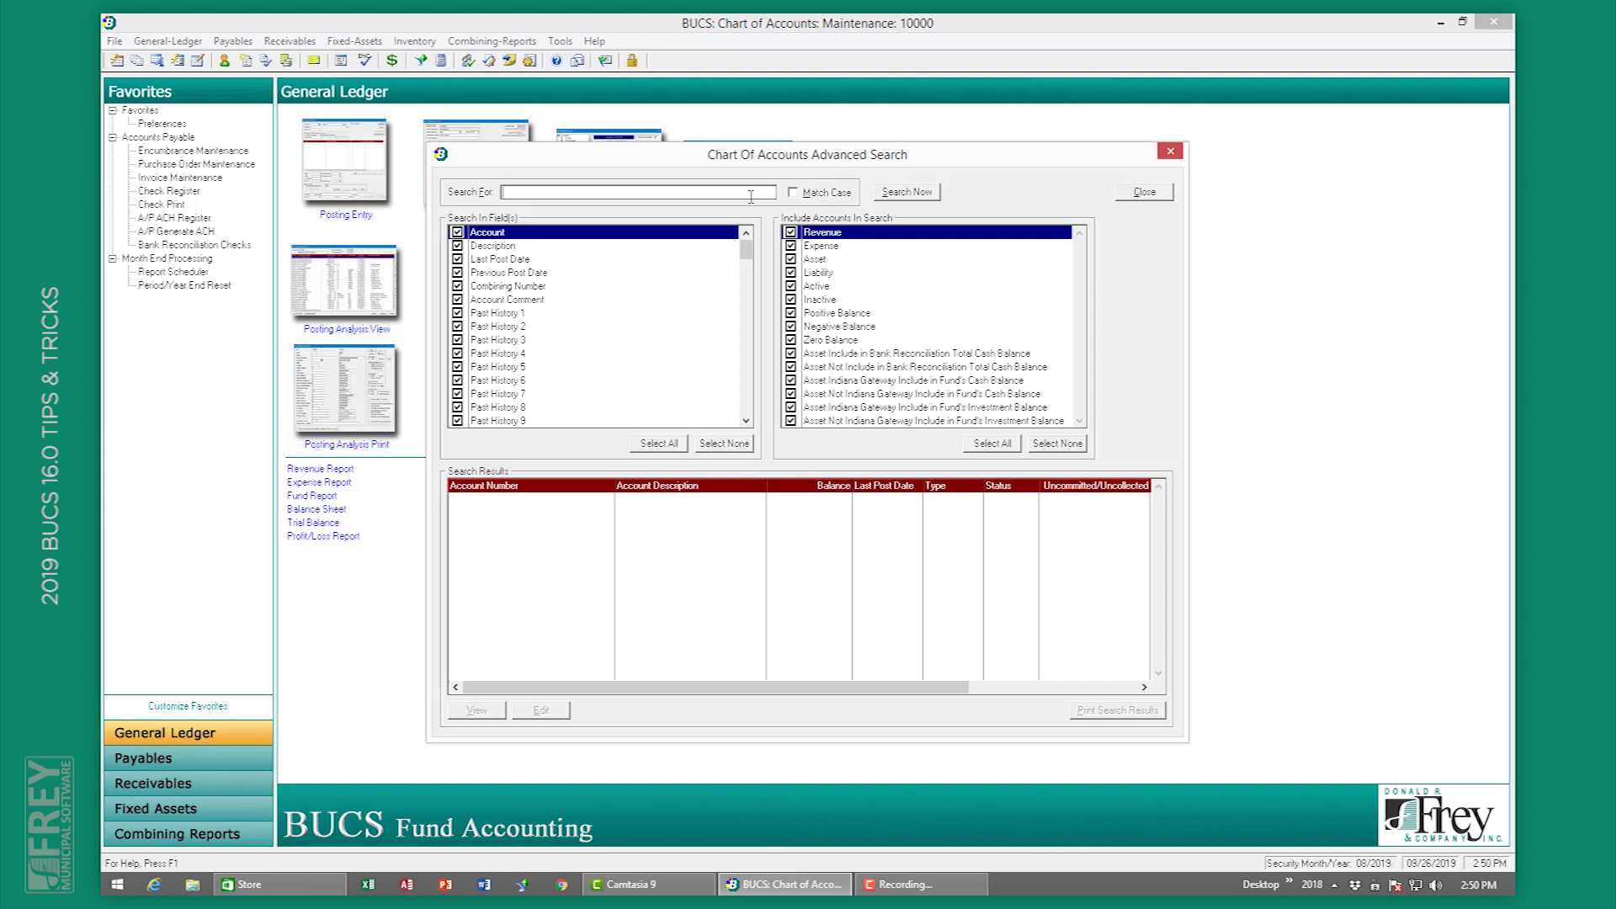
{"action": "type", "text": "cash"}
{"action": "left_click", "coordinate": [905, 193]}
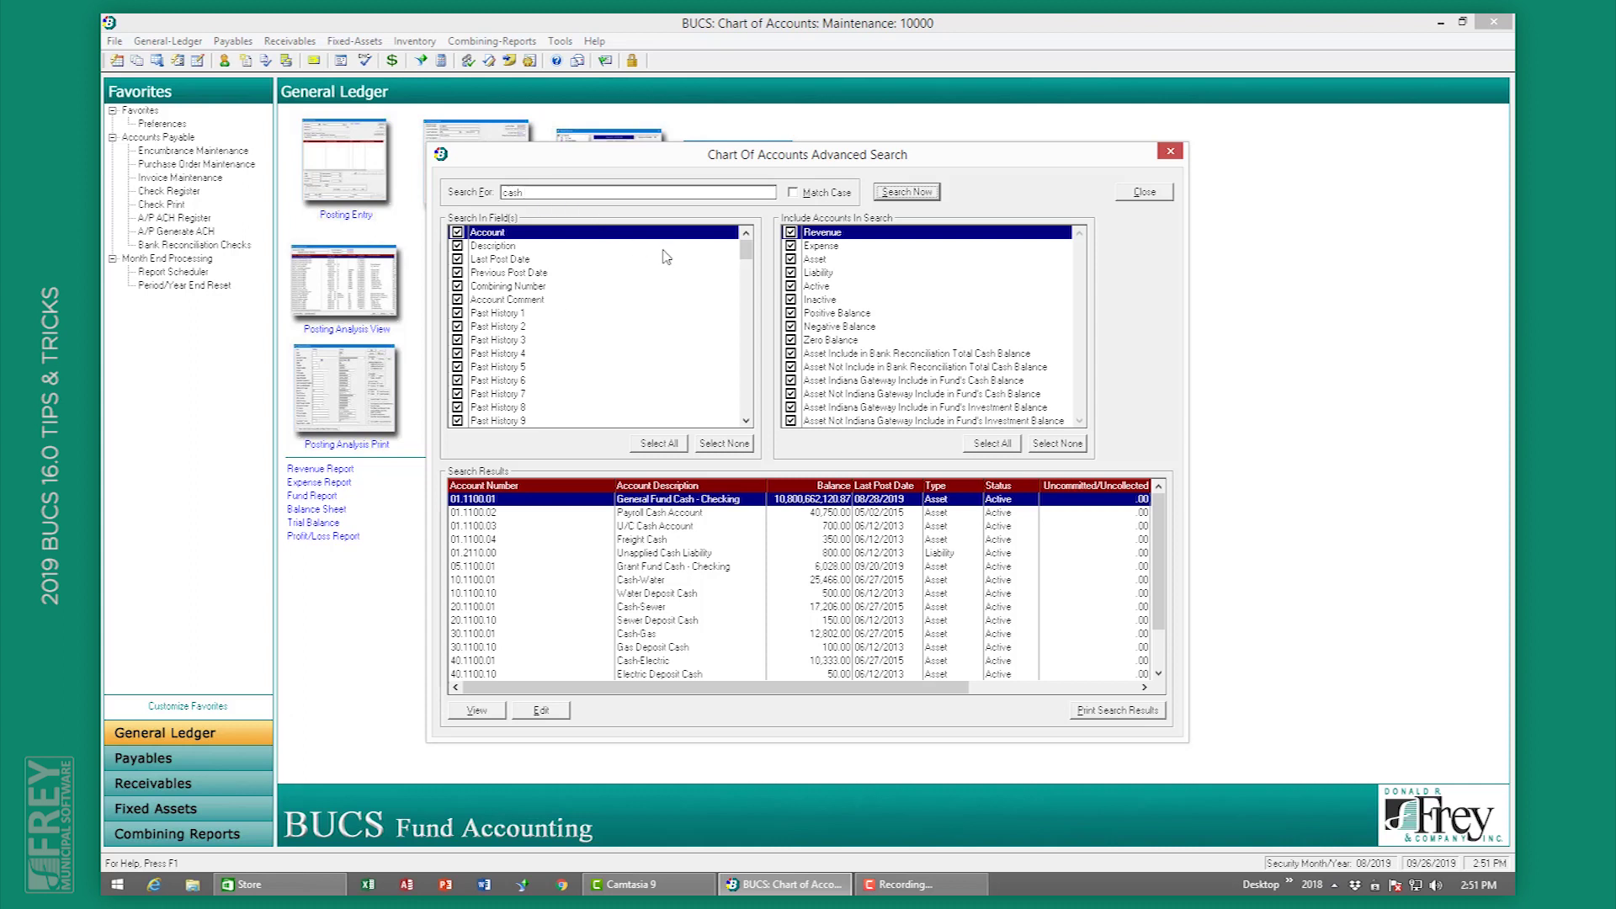
Step: Close the Advanced Search and Chart Of Accounts windows
{"action": "left_click", "coordinate": [1145, 192]}
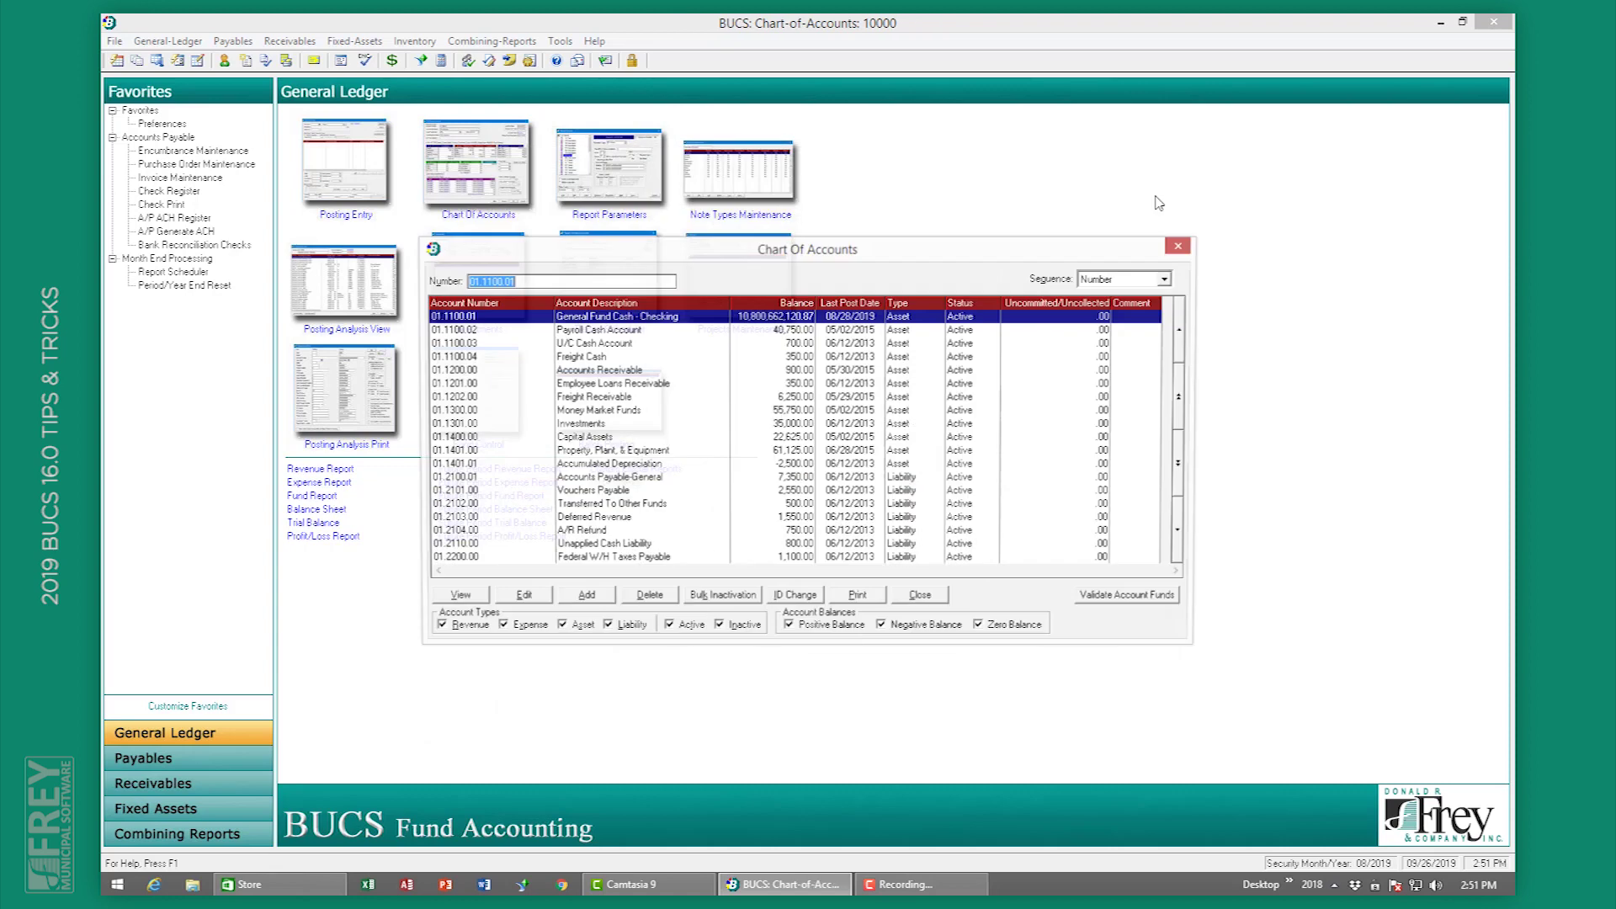
{"action": "left_click", "coordinate": [923, 598]}
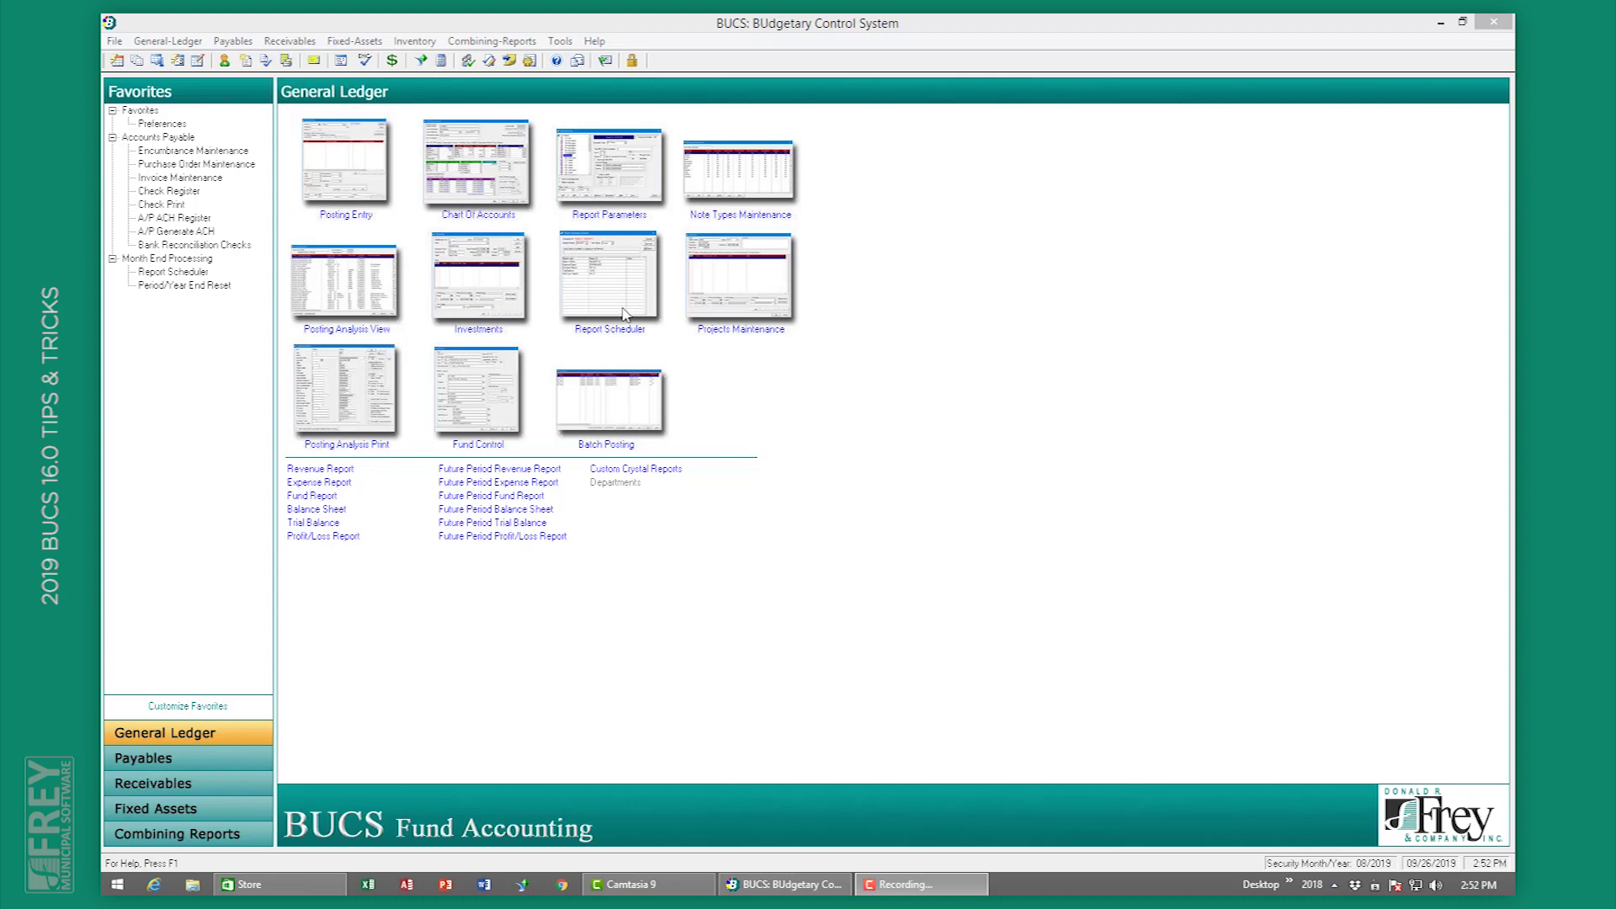
Step: Open System Controls record 01000 for editing and show its A/P settings
{"action": "left_click", "coordinate": [169, 42]}
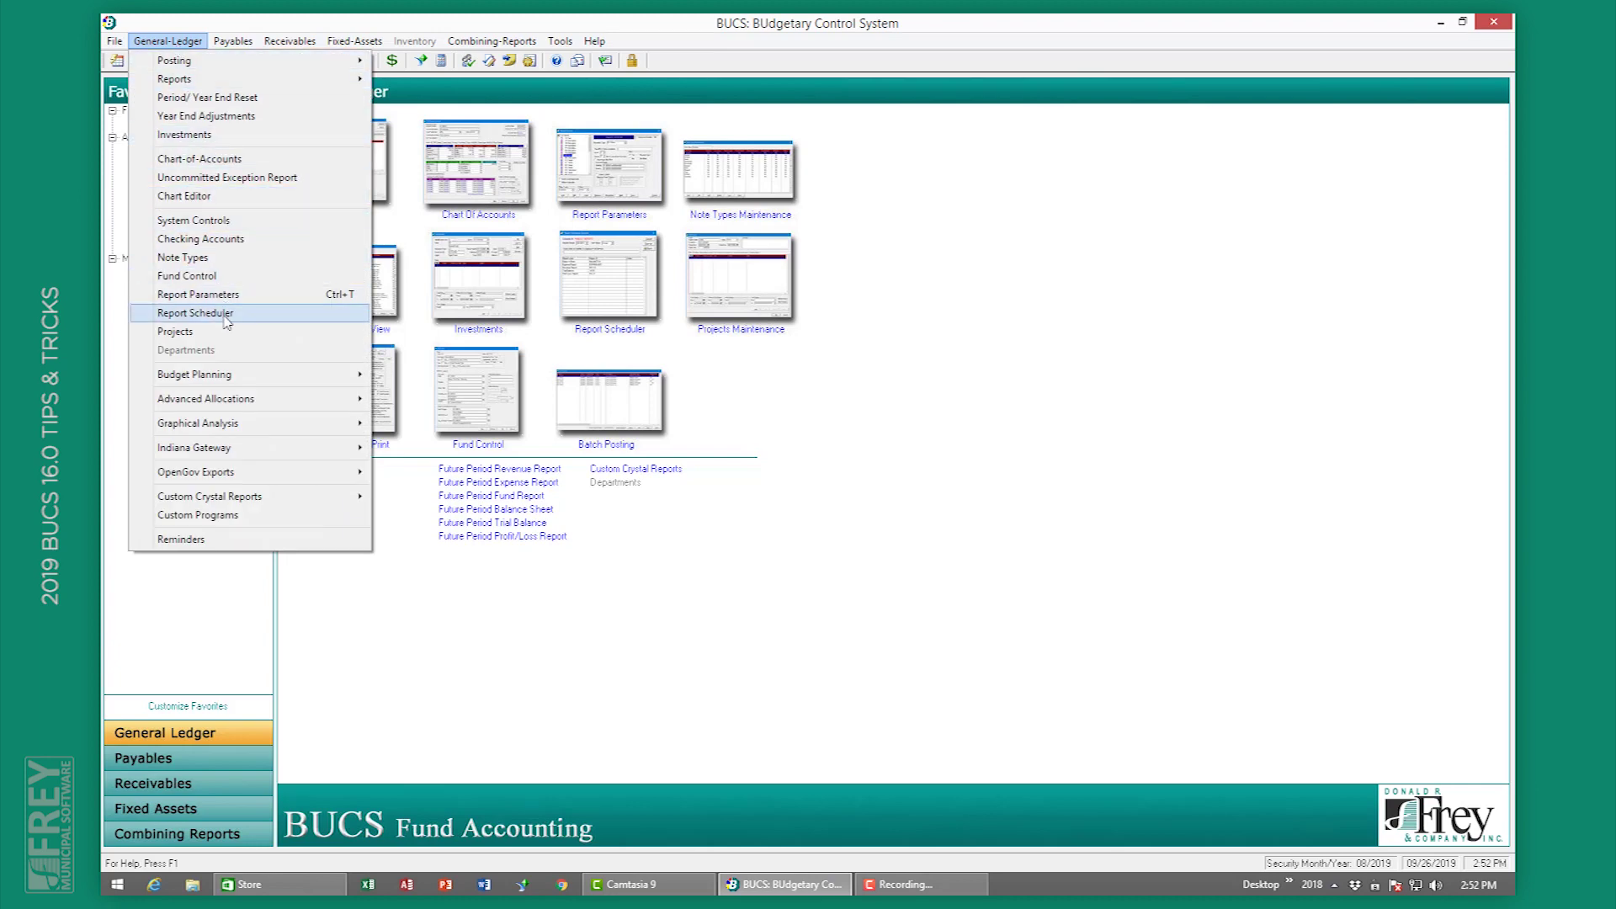
{"action": "left_click", "coordinate": [226, 222]}
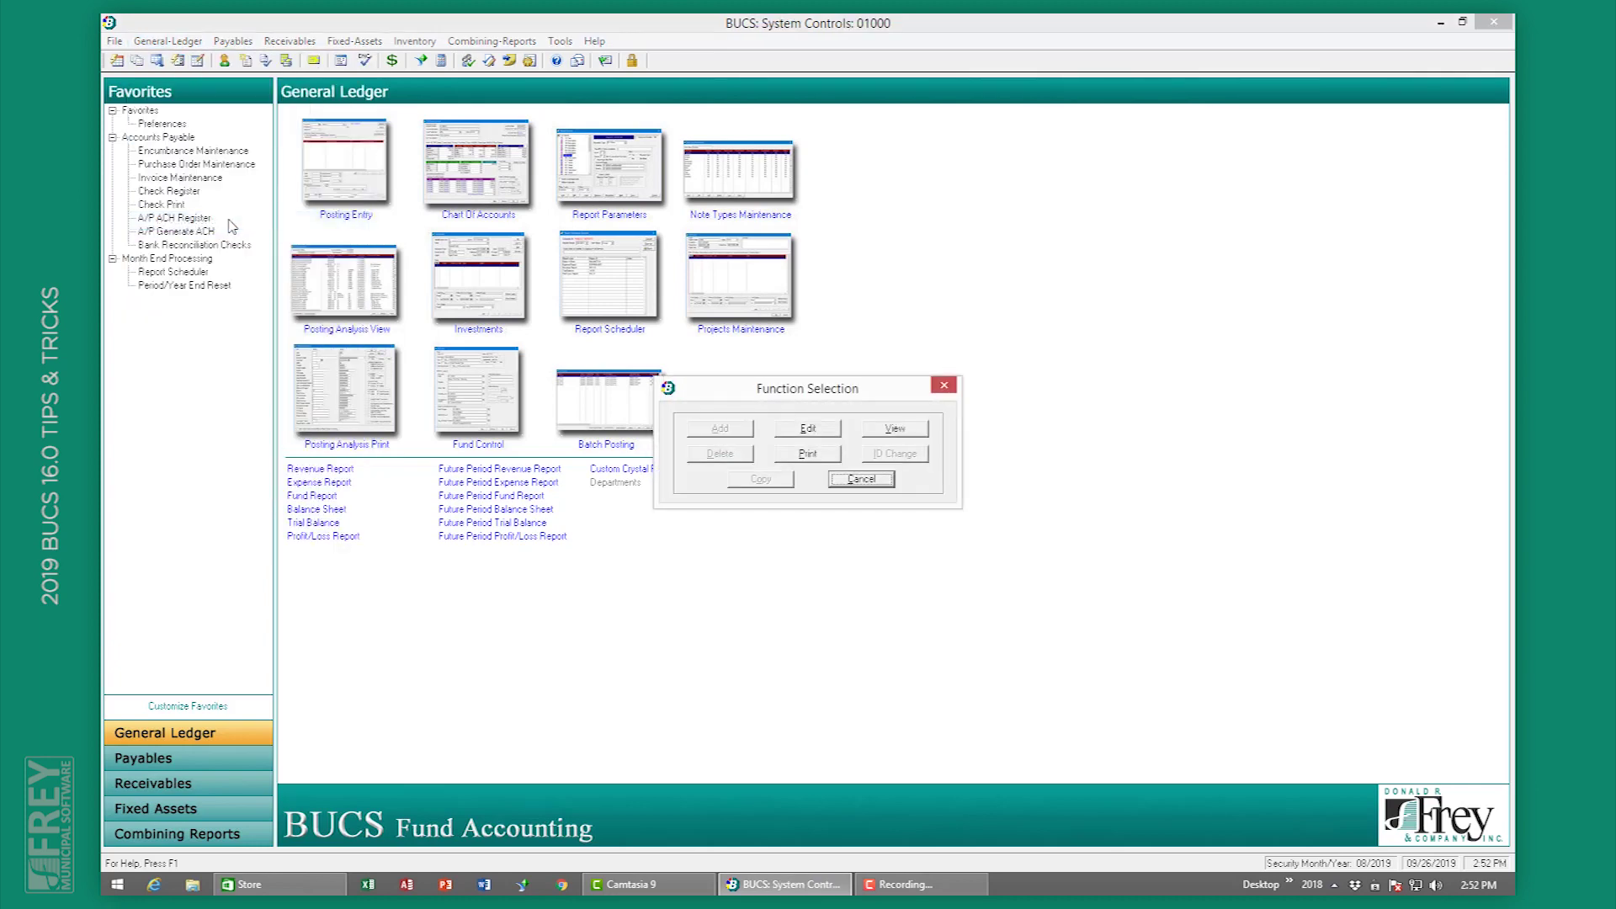
{"action": "left_click", "coordinate": [807, 429]}
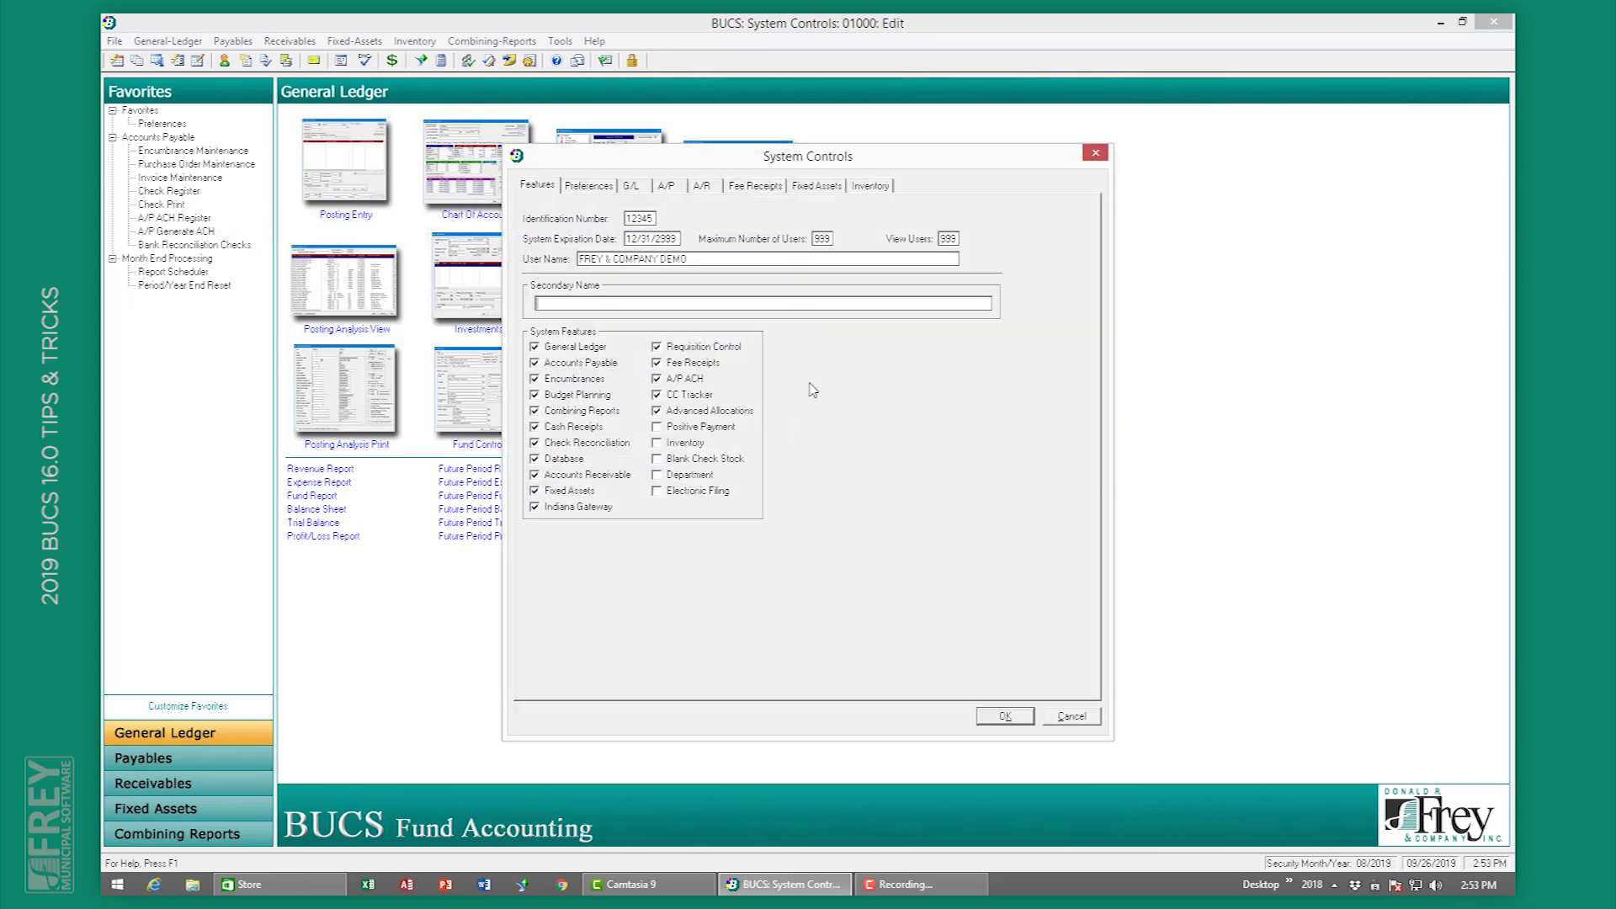
{"action": "left_click", "coordinate": [667, 185]}
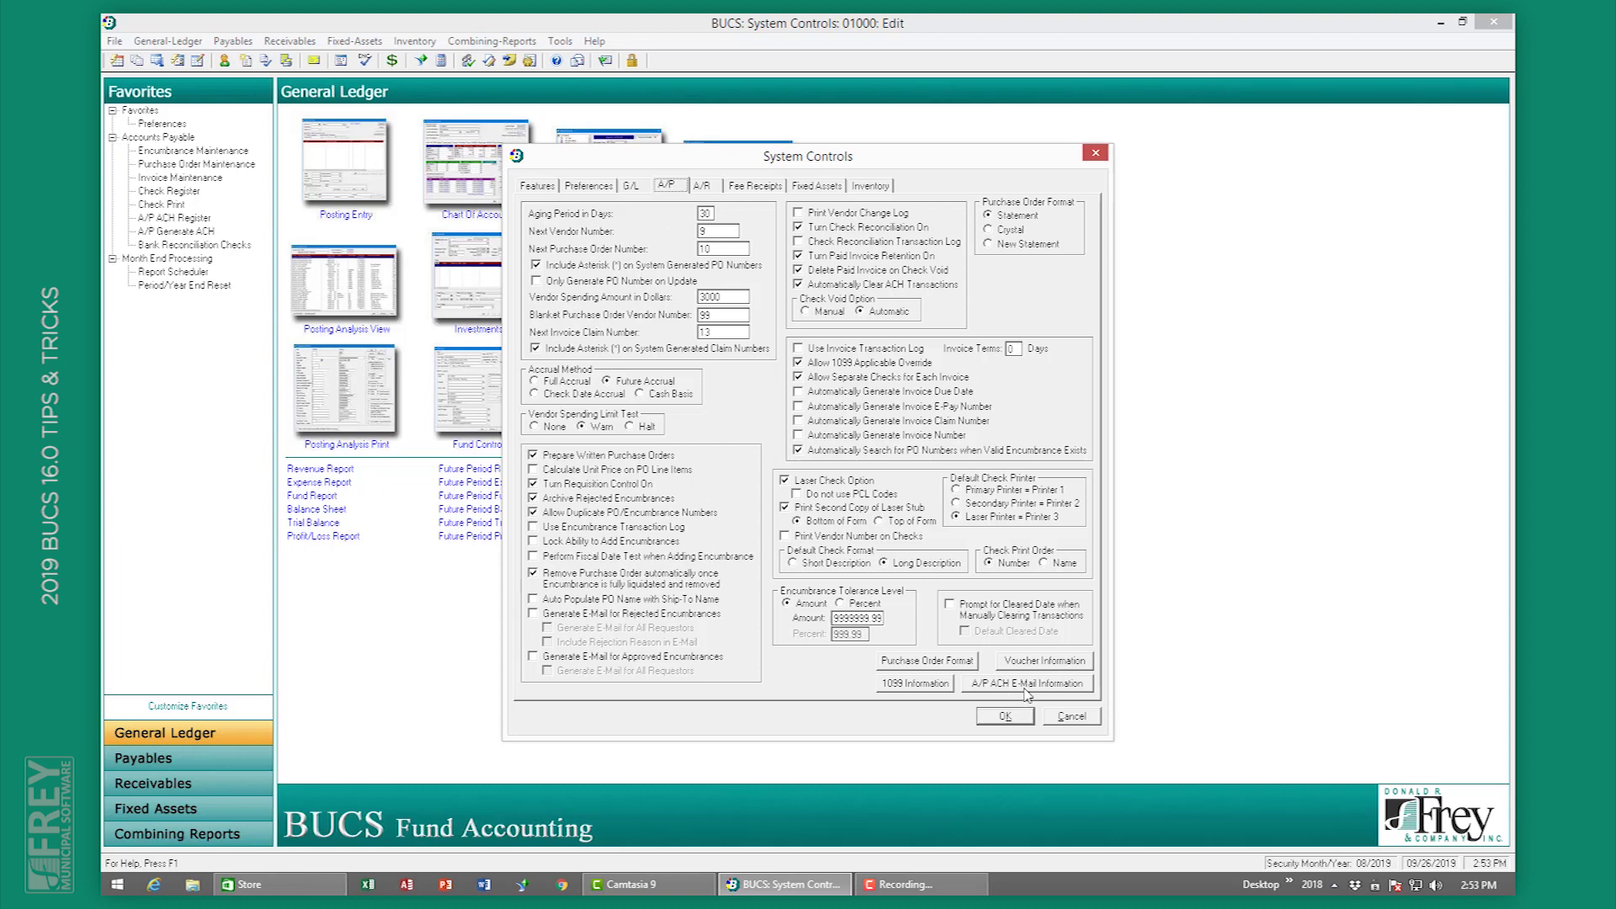
Step: Enable Vendor Name in the ACH e-mail invoice detail and save System Controls, skipping the Crystal Reports directory
{"action": "left_click", "coordinate": [1026, 683]}
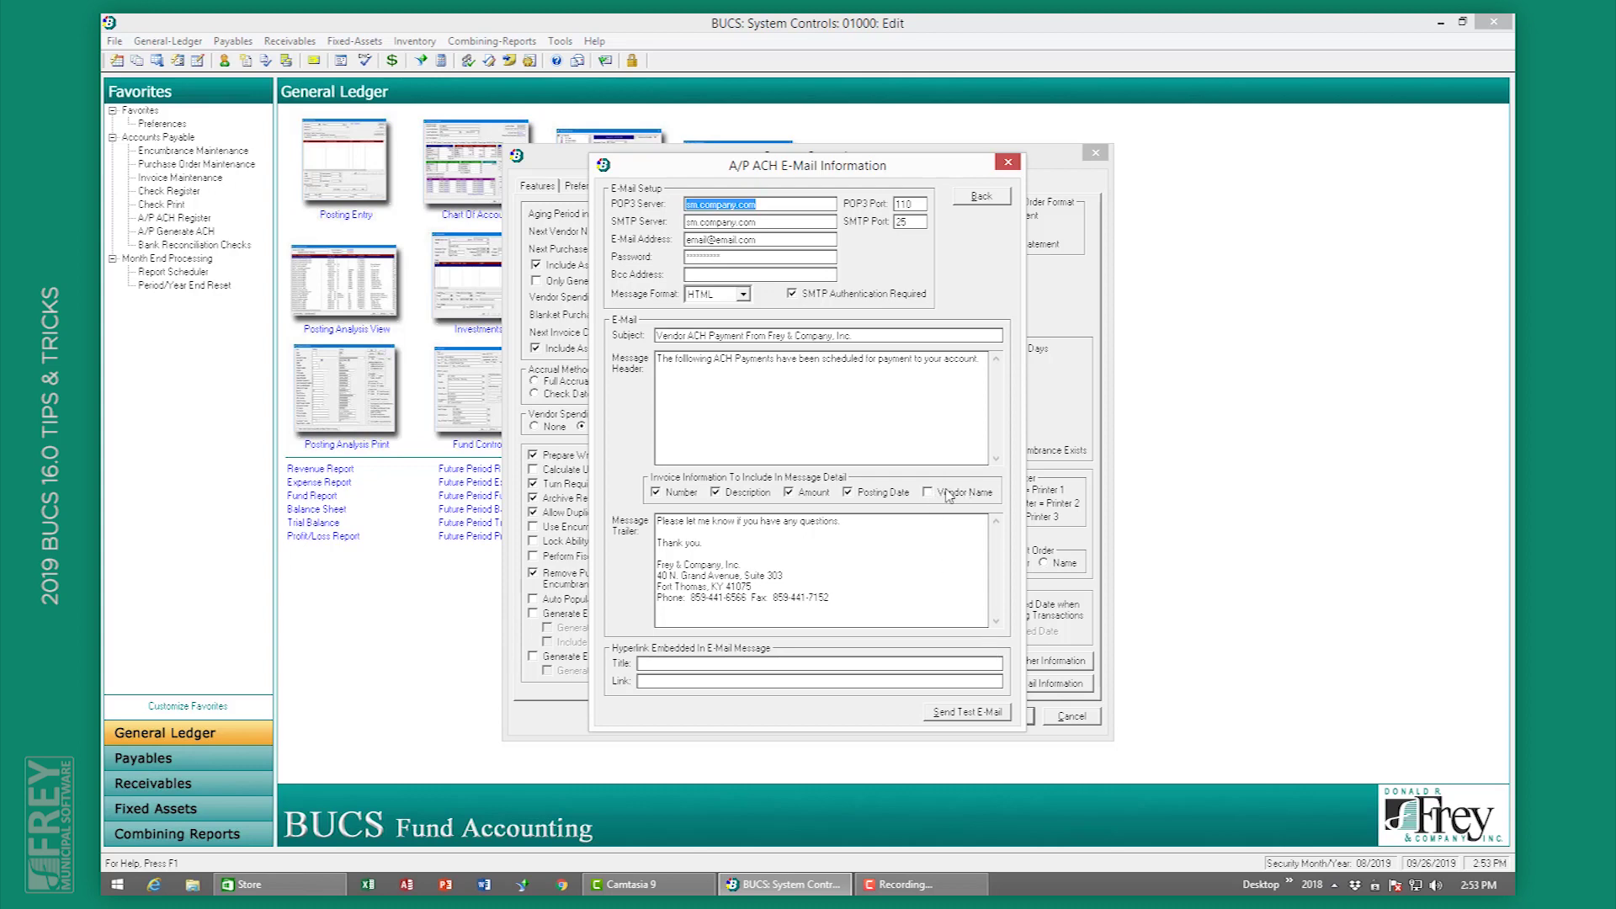
{"action": "left_click", "coordinate": [949, 495]}
{"action": "left_click", "coordinate": [982, 195]}
{"action": "left_click", "coordinate": [1006, 716]}
{"action": "left_click", "coordinate": [964, 533]}
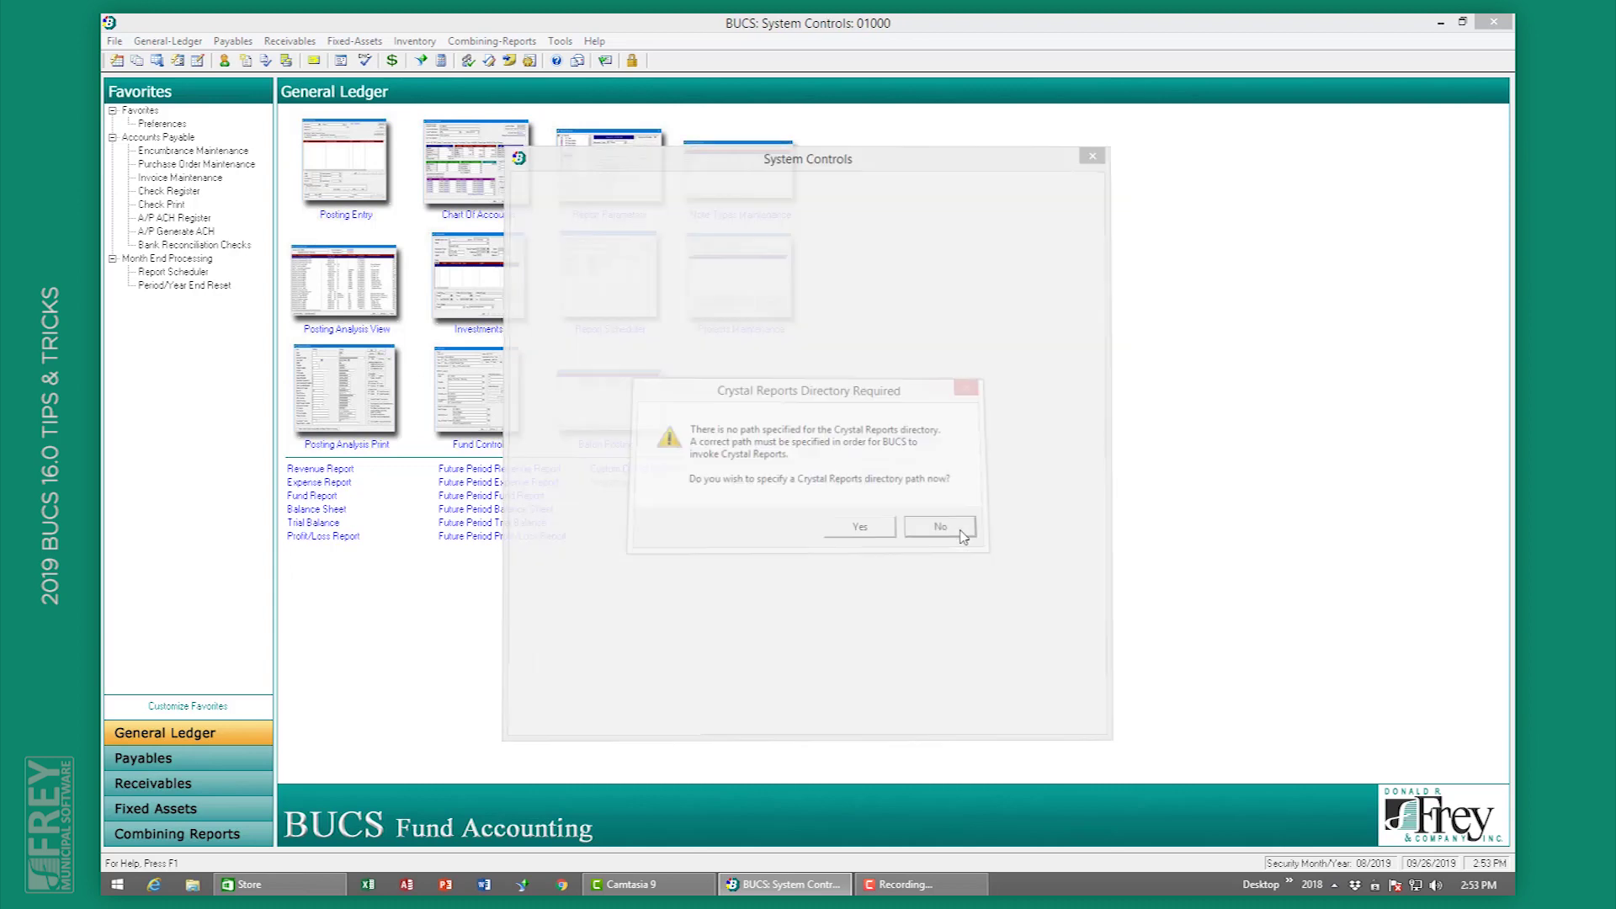
{"action": "left_click", "coordinate": [885, 485]}
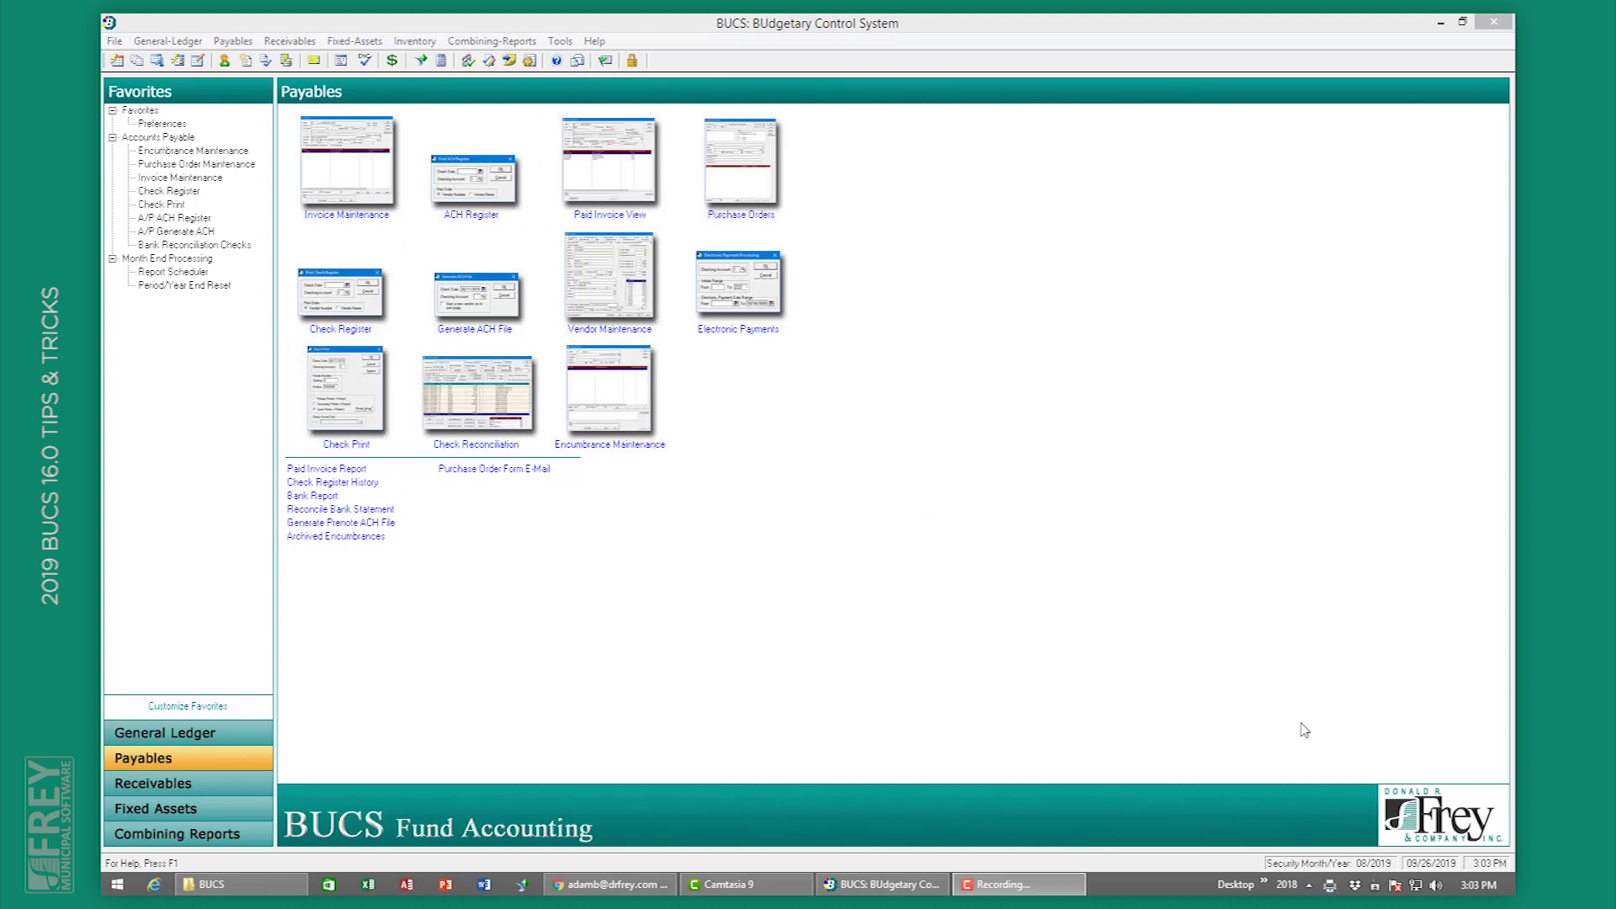
Step: Generate the ACH file for the 1,995.00 payment, preview its report, and send the notification e-mail
{"action": "left_click", "coordinate": [490, 302]}
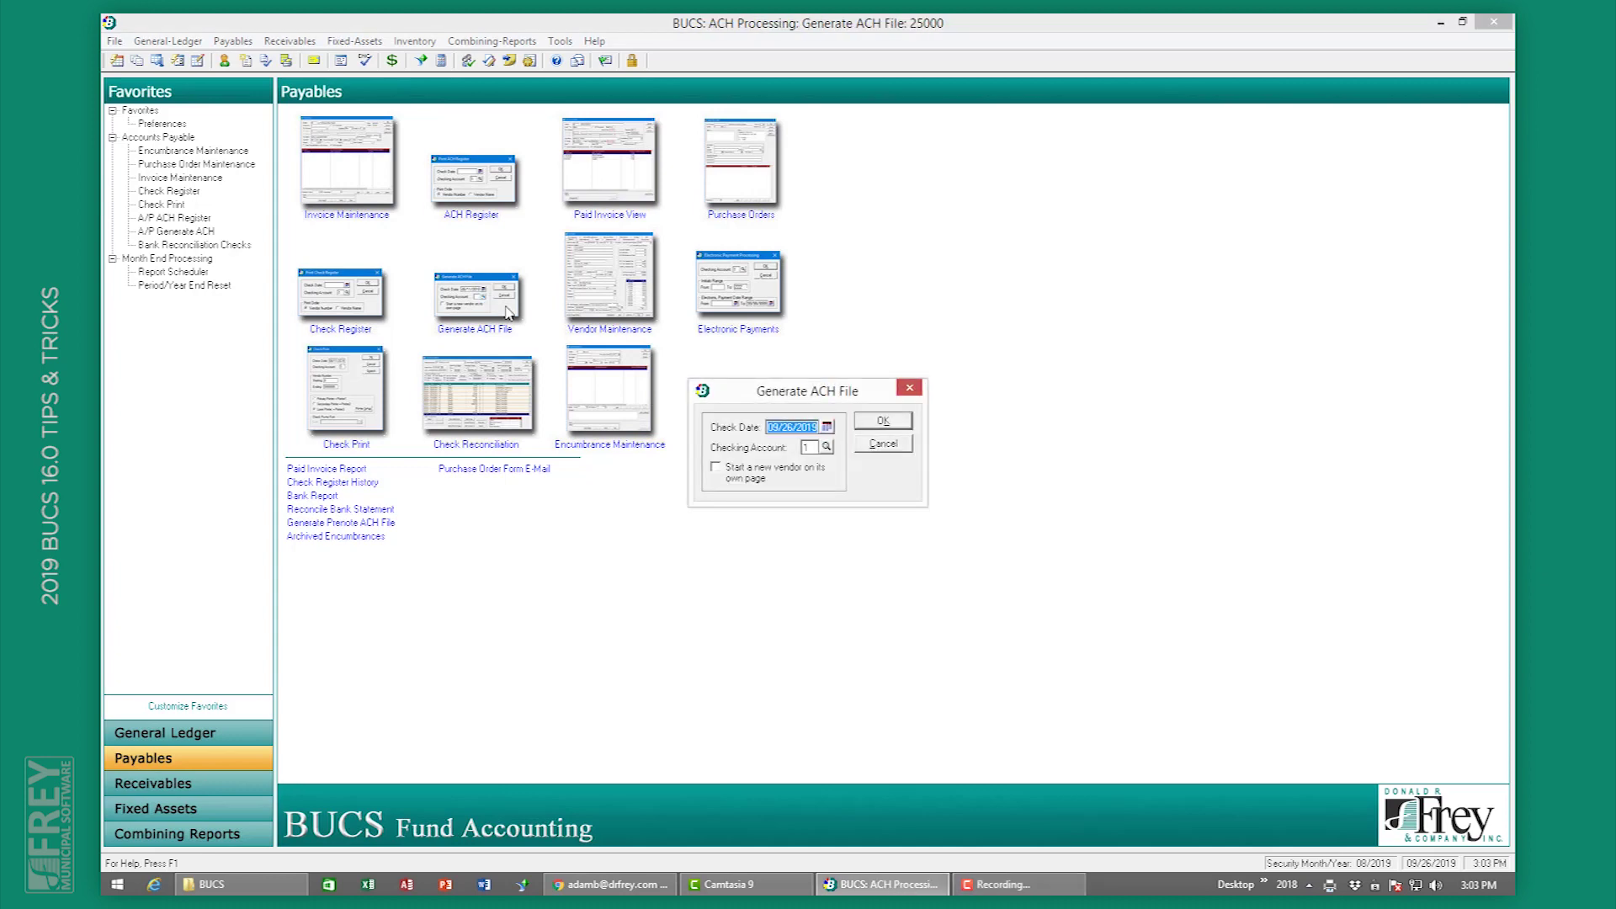
{"action": "left_click", "coordinate": [882, 420]}
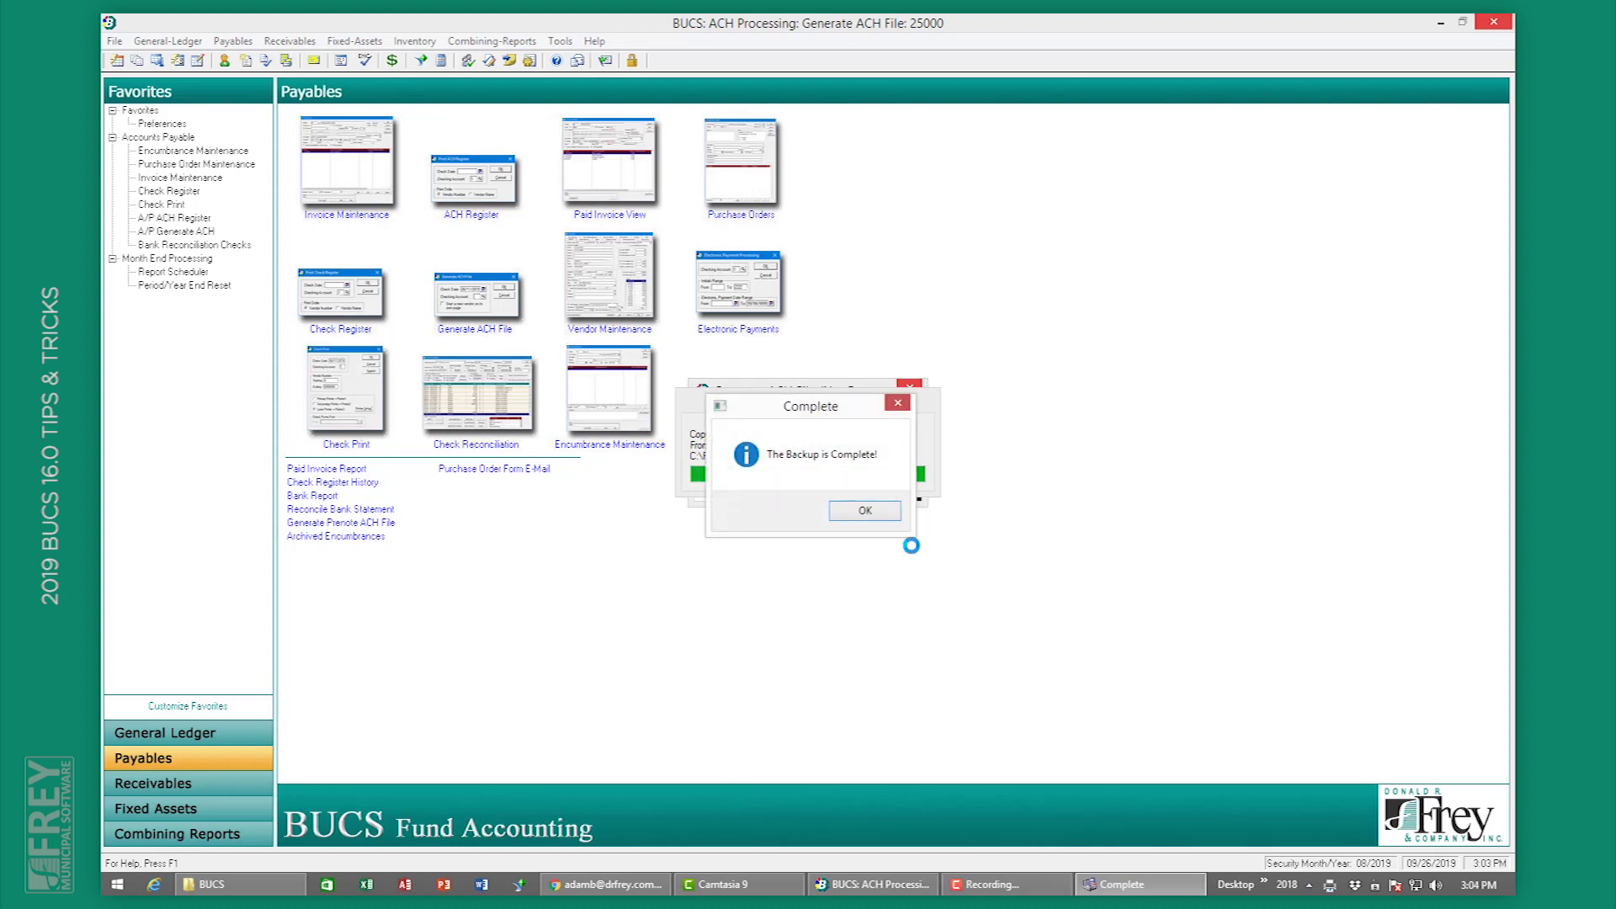
{"action": "left_click", "coordinate": [865, 511]}
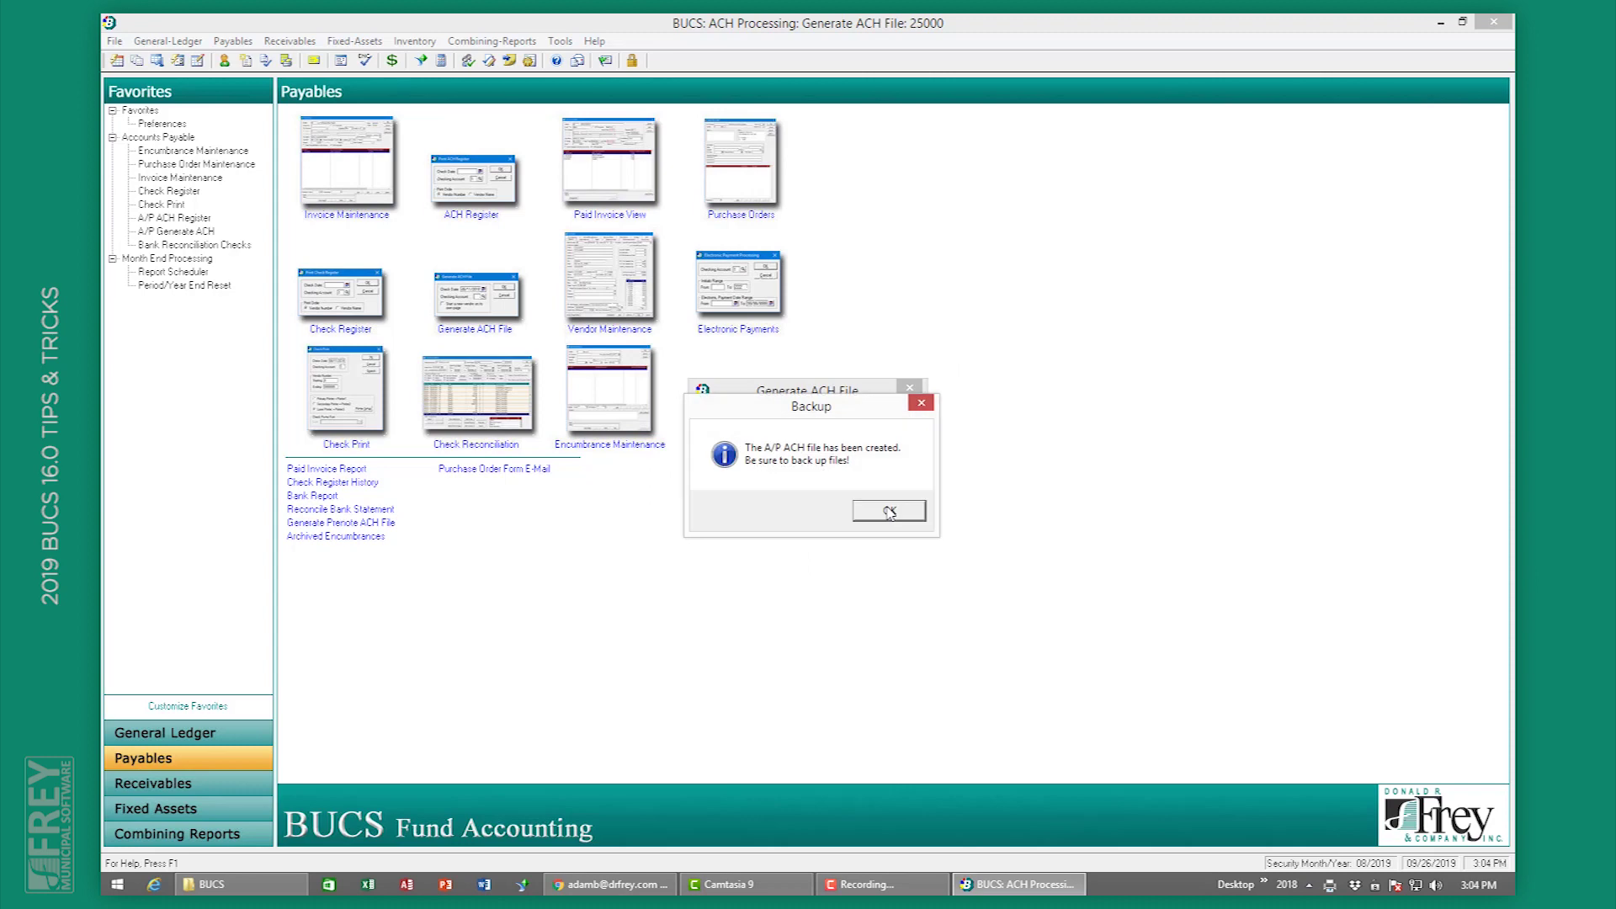
{"action": "left_click", "coordinate": [890, 511]}
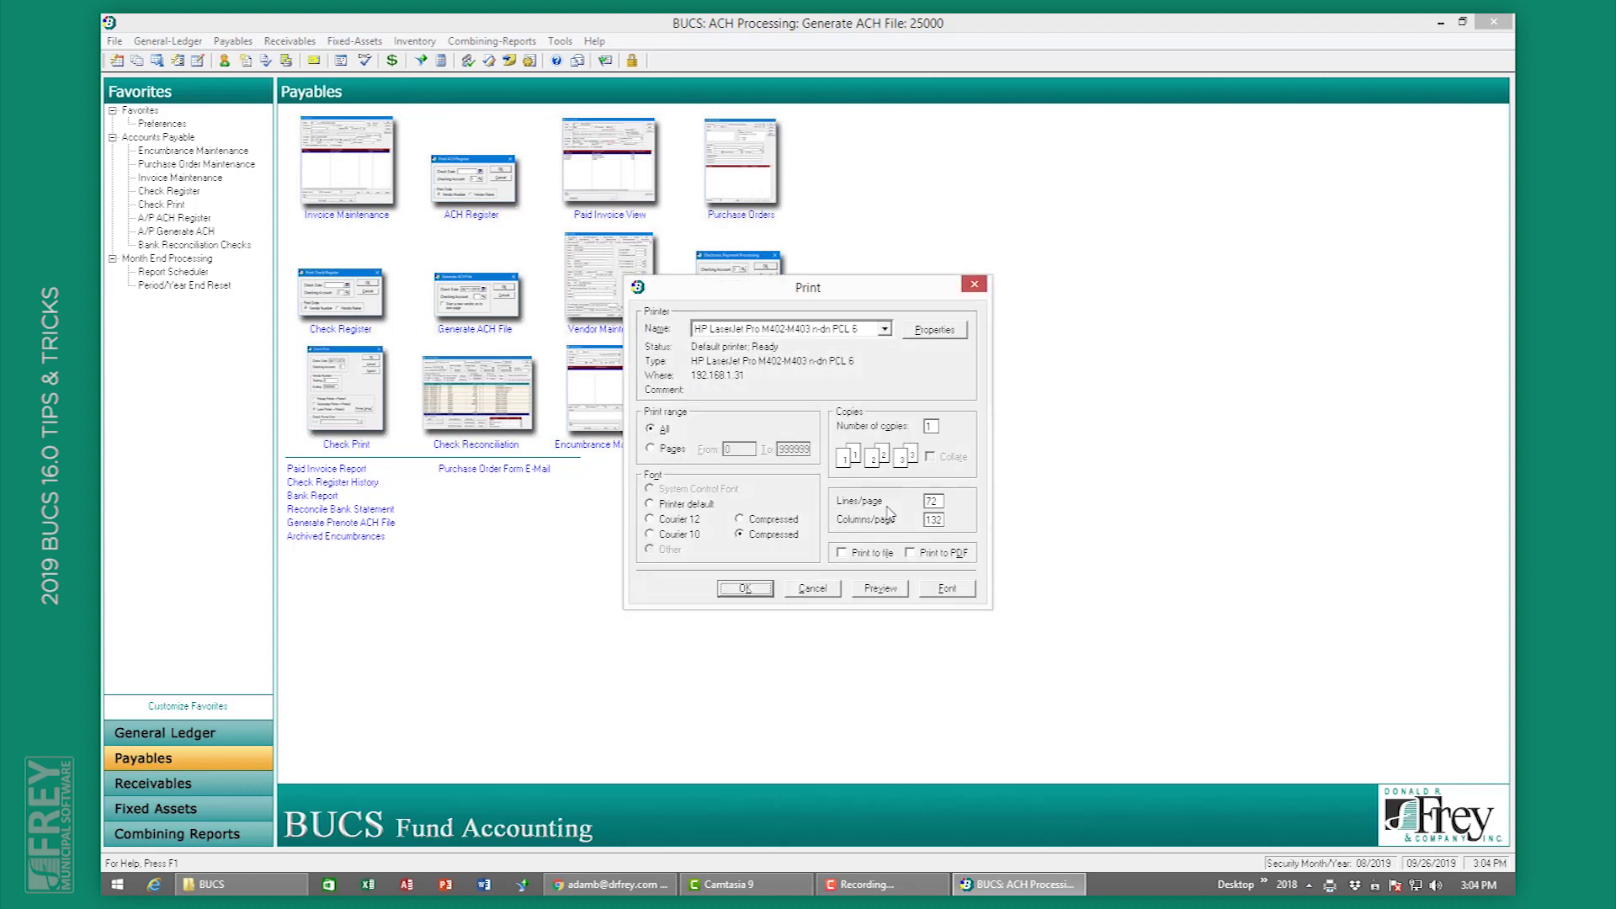
{"action": "left_click", "coordinate": [879, 588]}
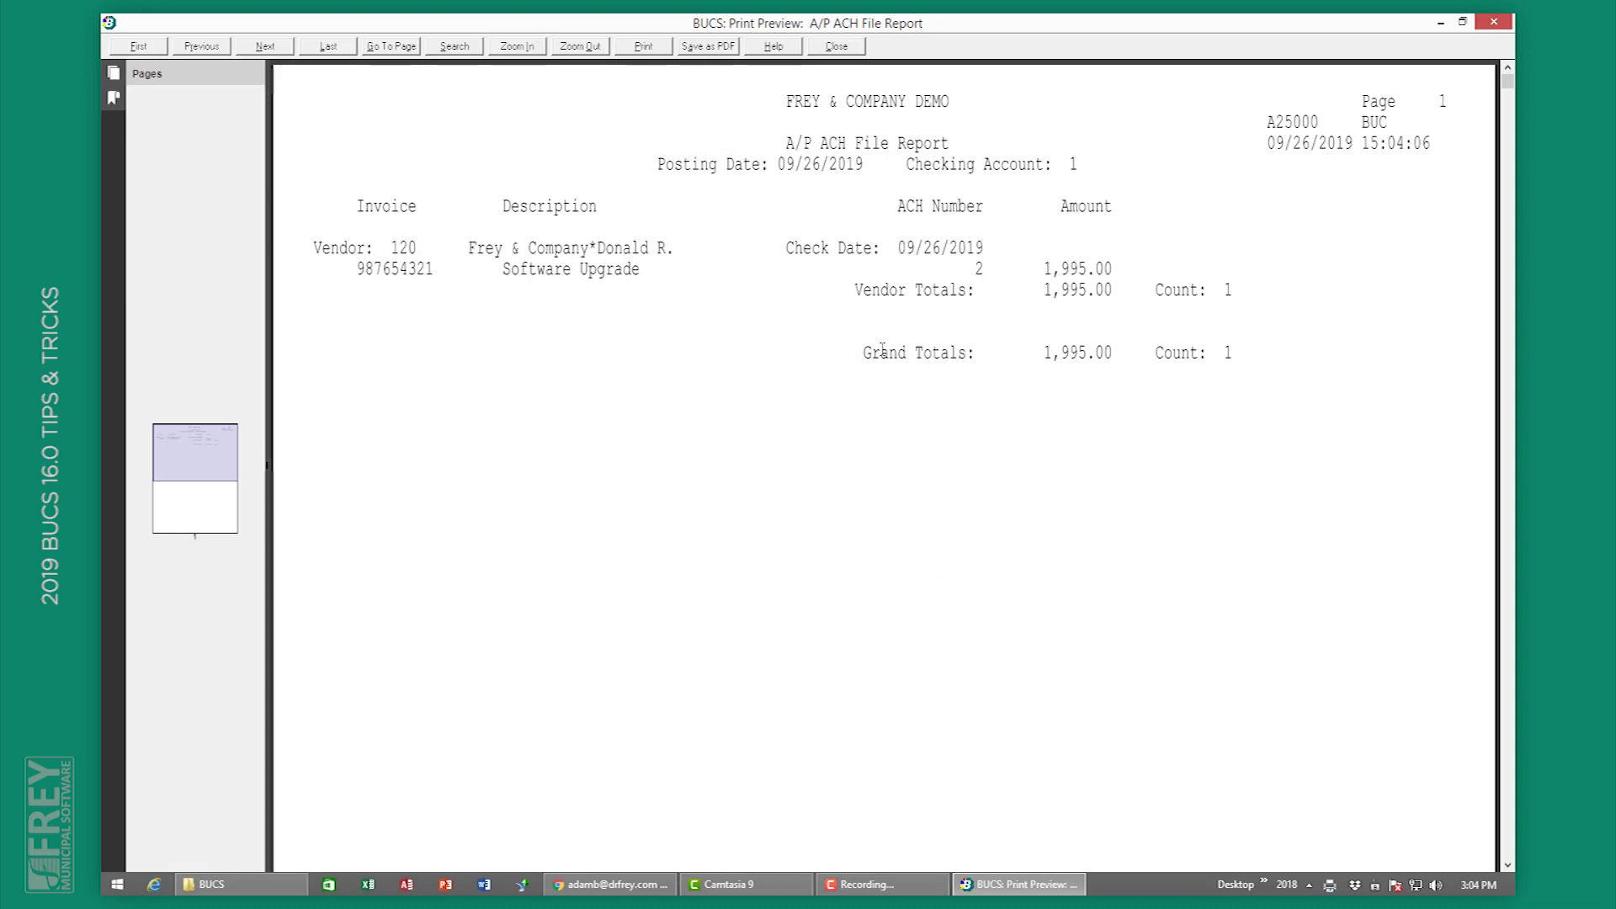
{"action": "left_click", "coordinate": [836, 46]}
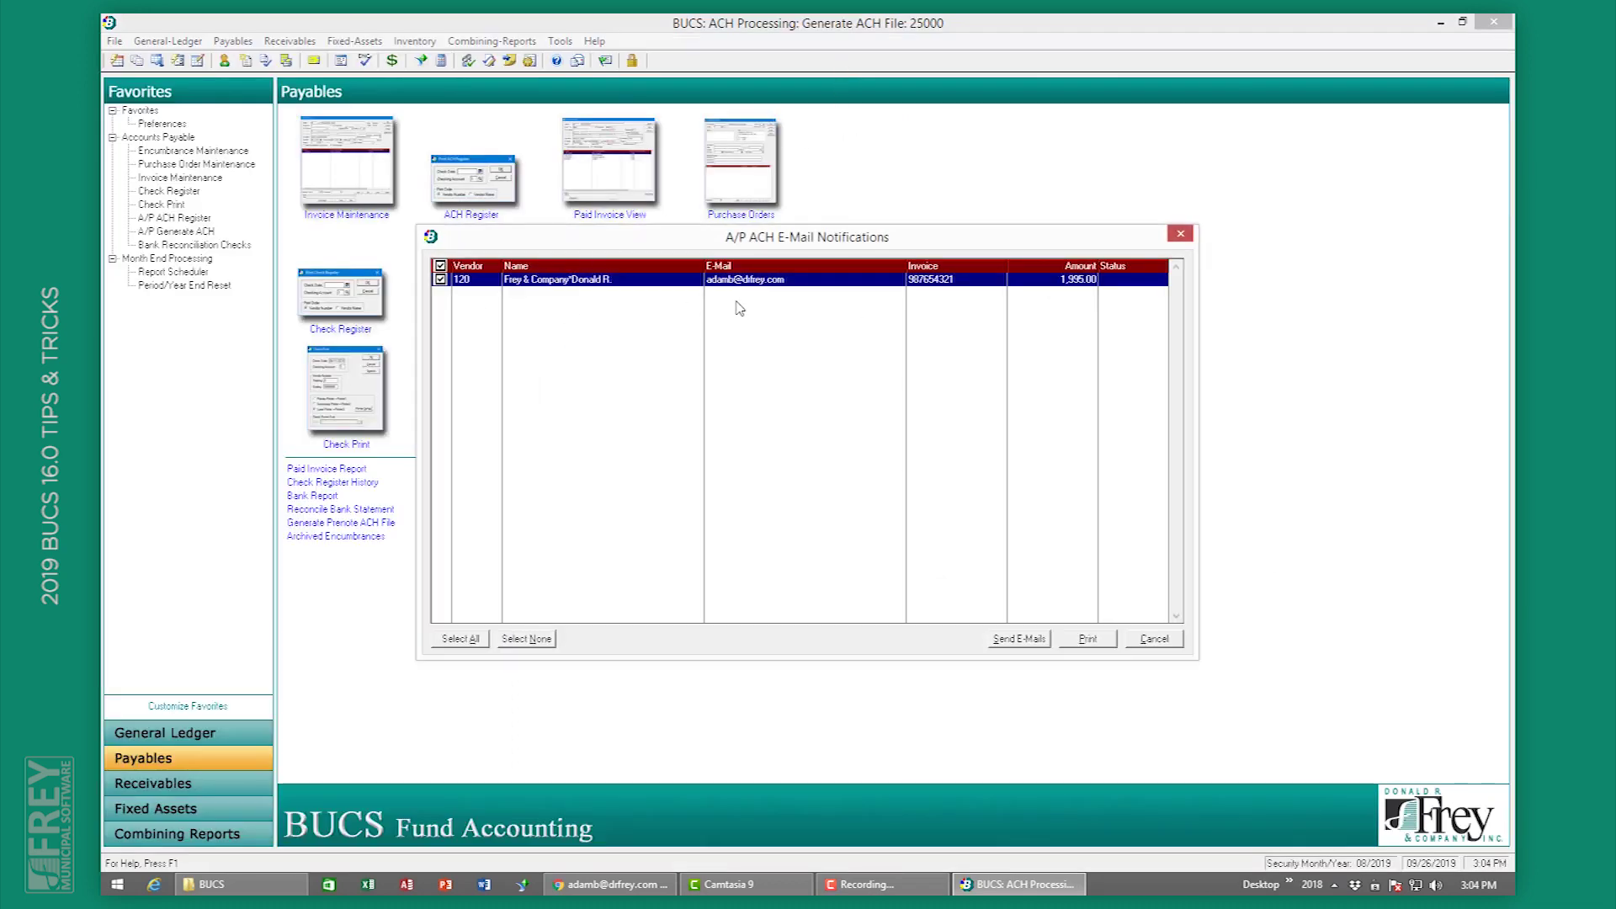
{"action": "left_click", "coordinate": [1031, 645]}
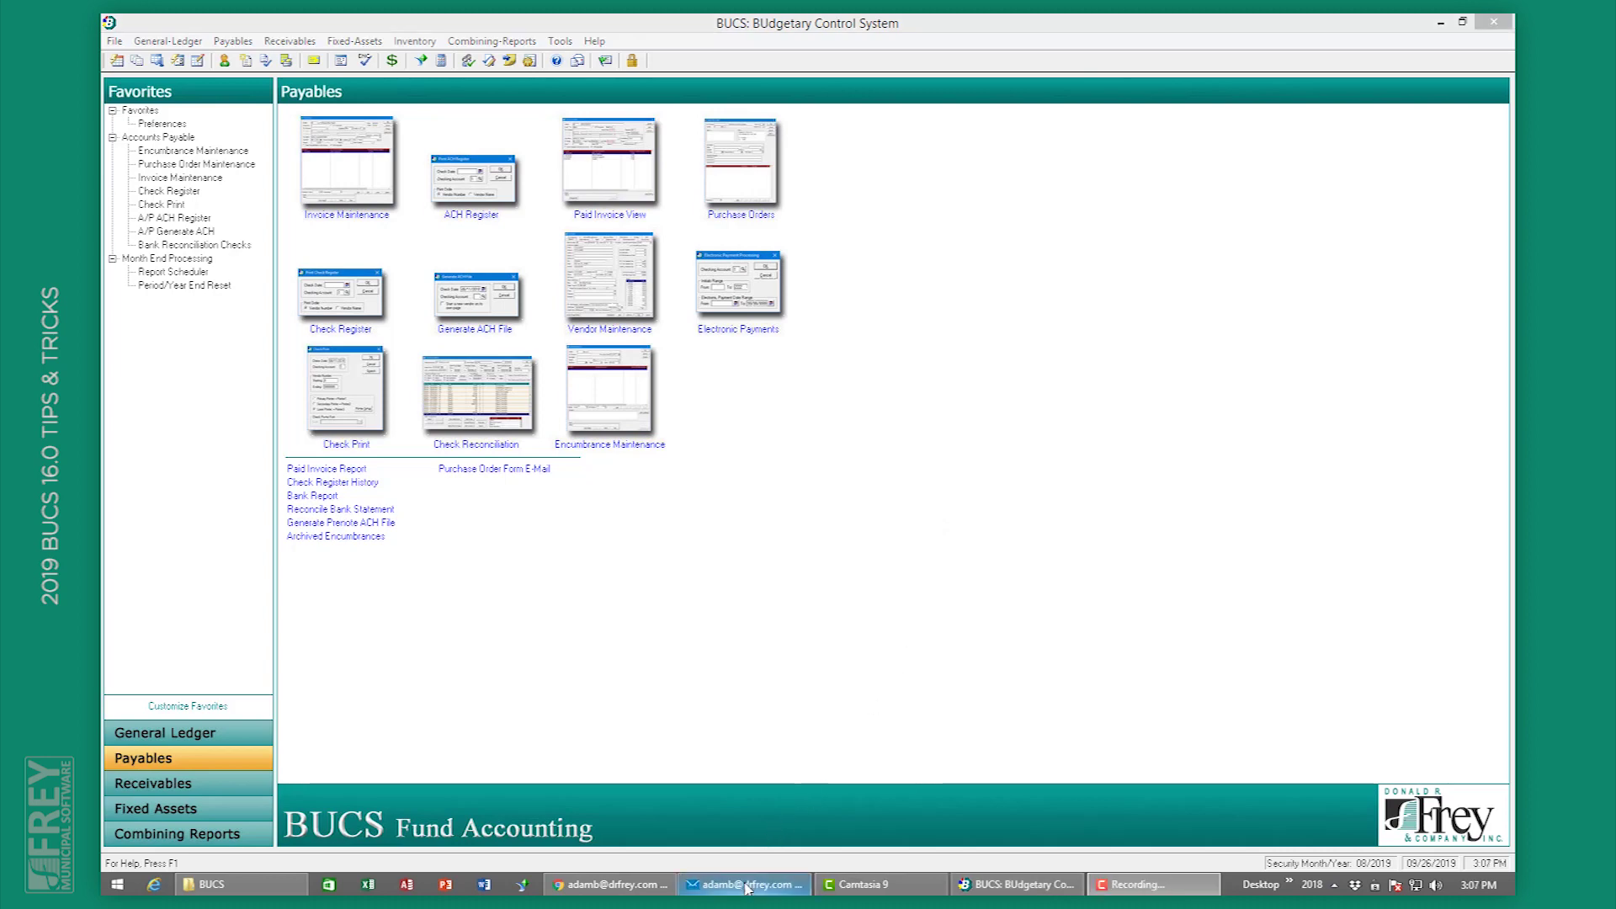
{"action": "left_click", "coordinate": [747, 888]}
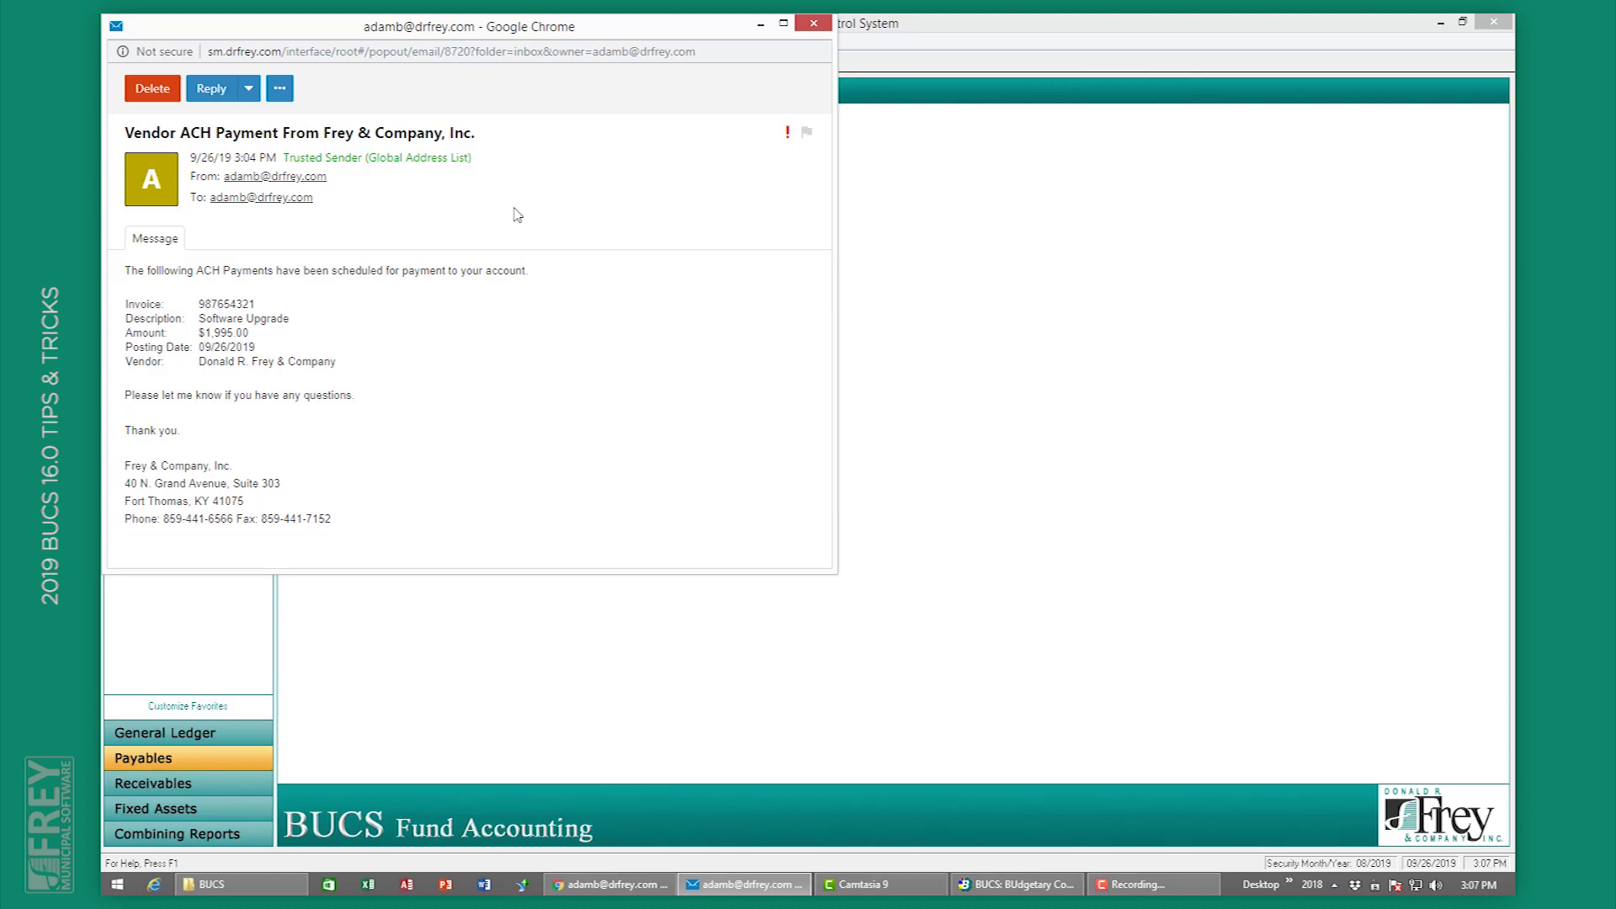
{"action": "left_click", "coordinate": [813, 23]}
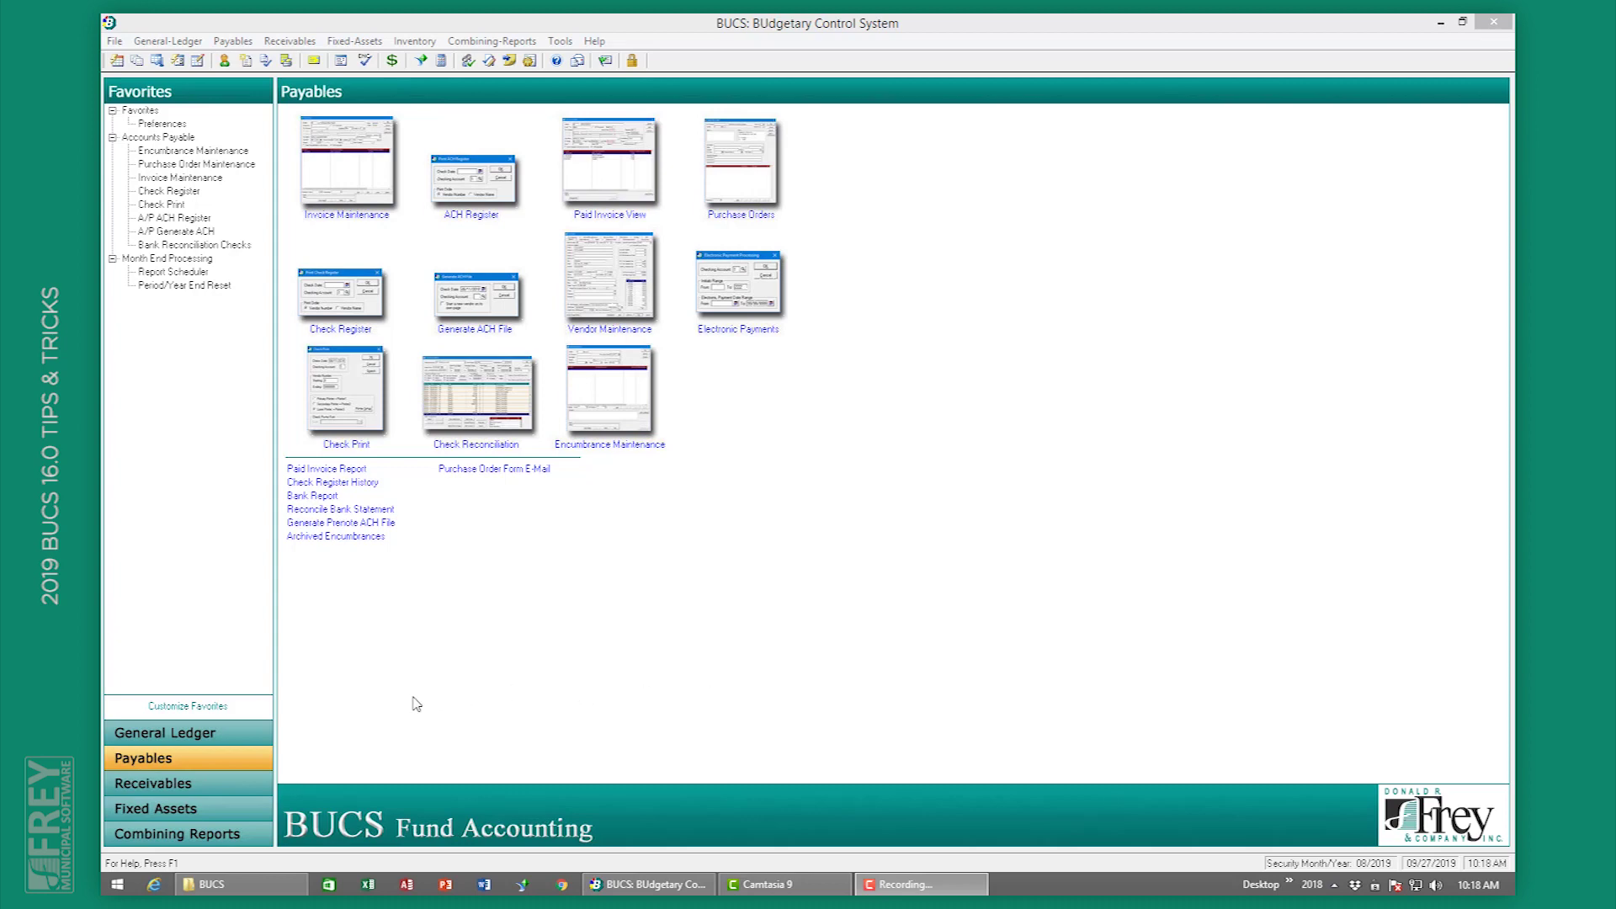
Step: Generate future period report data for 09/2019, then cancel the Future Period Trial Balance options
{"action": "left_click", "coordinate": [204, 739]}
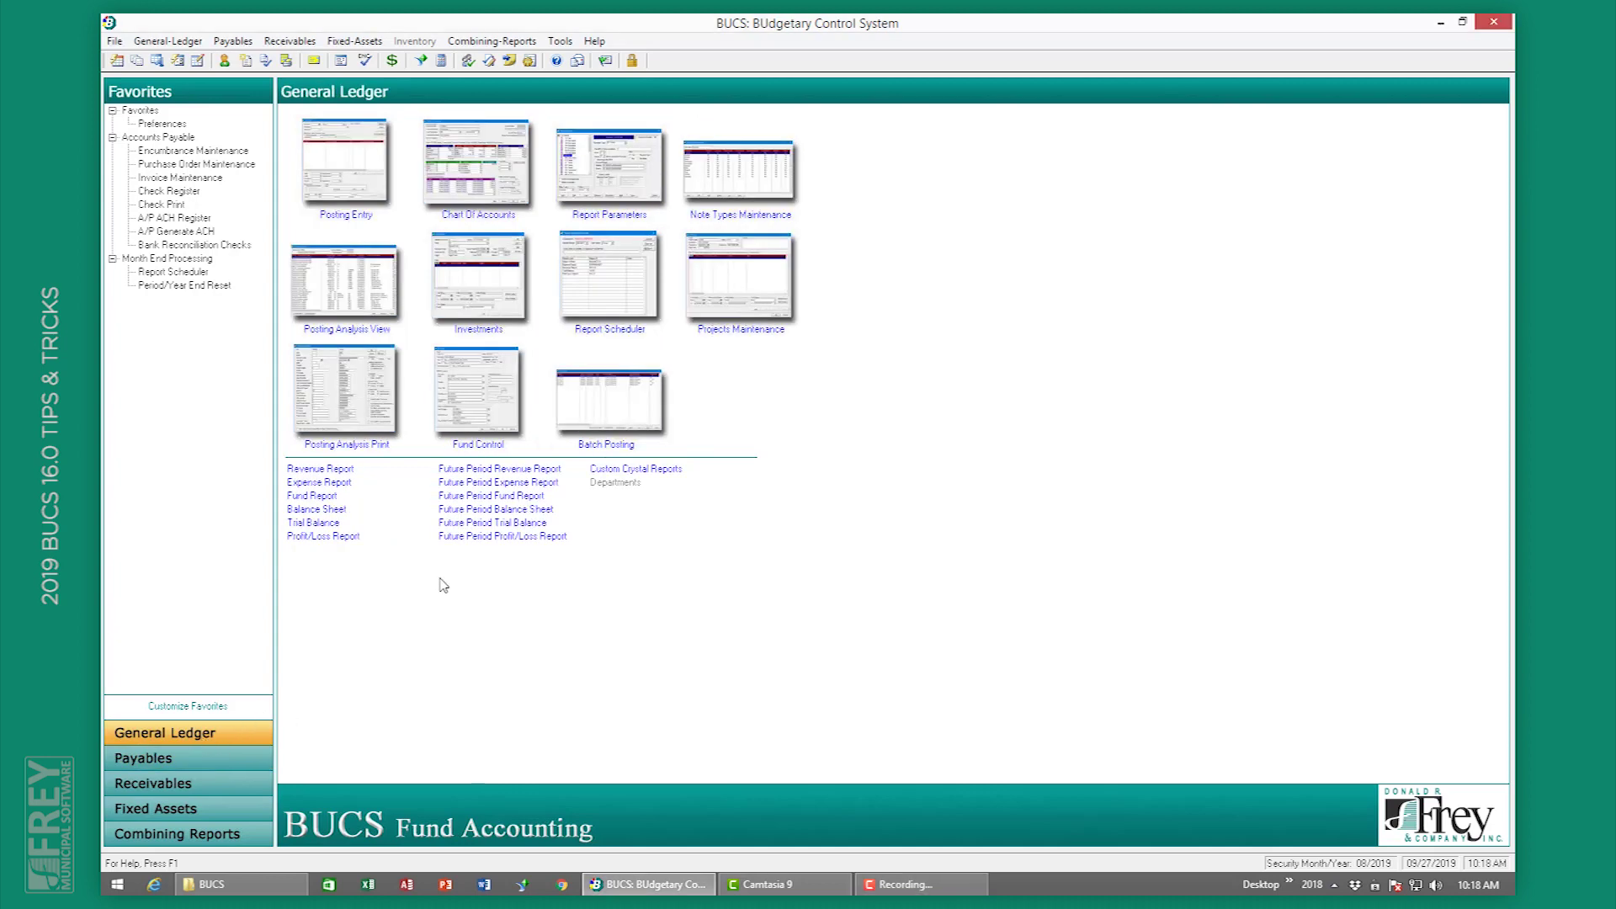
{"action": "left_click", "coordinate": [474, 523]}
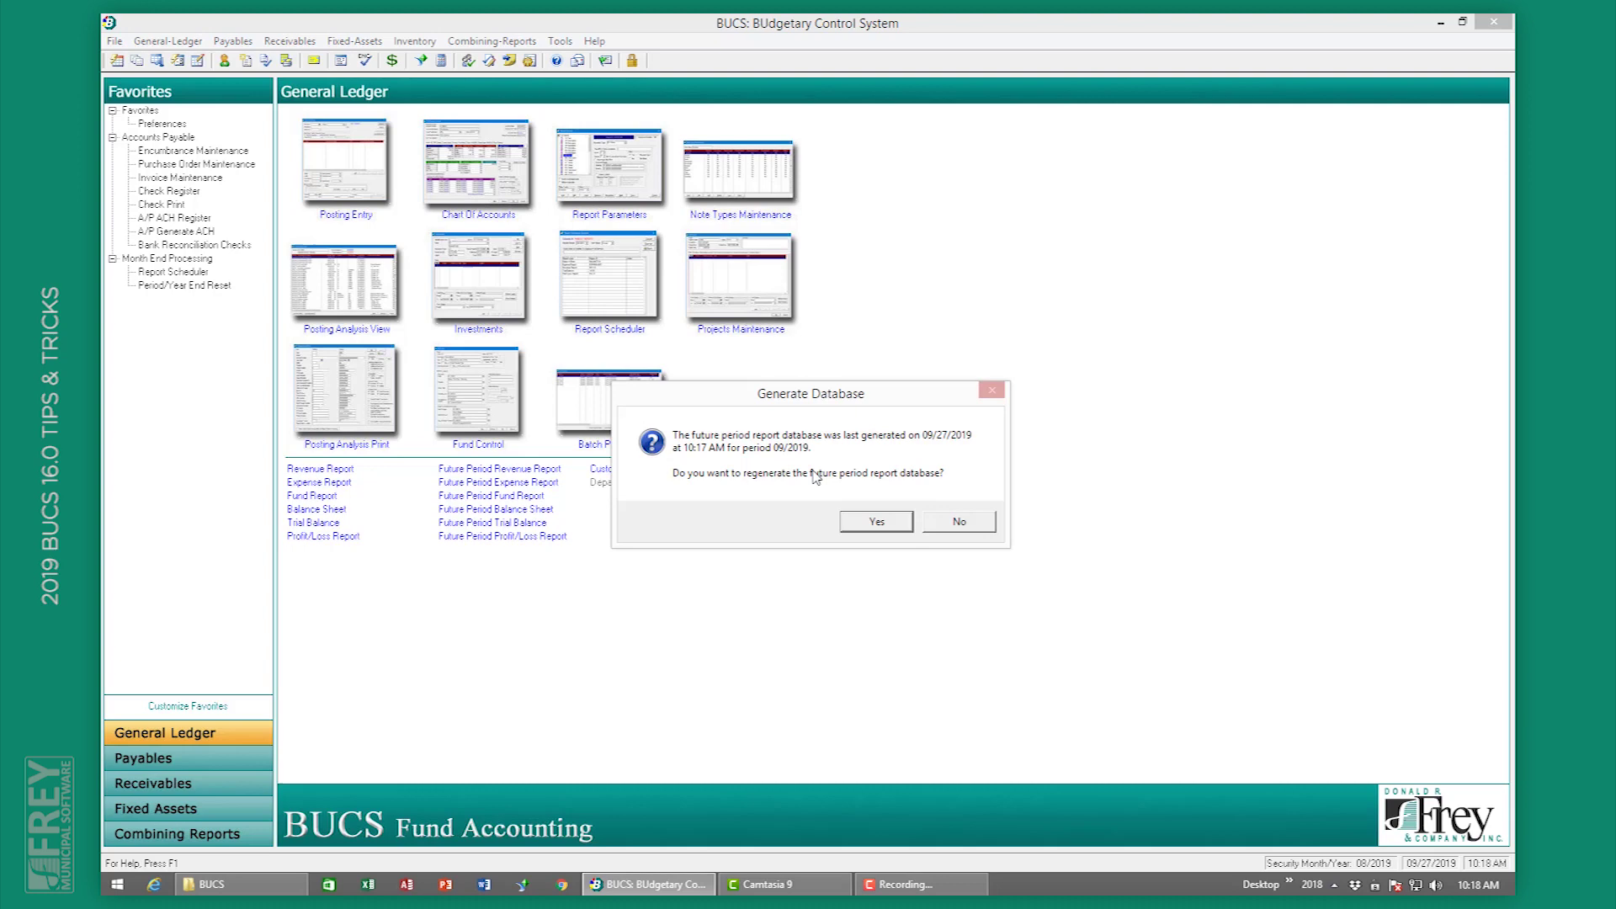
{"action": "left_click", "coordinate": [877, 522]}
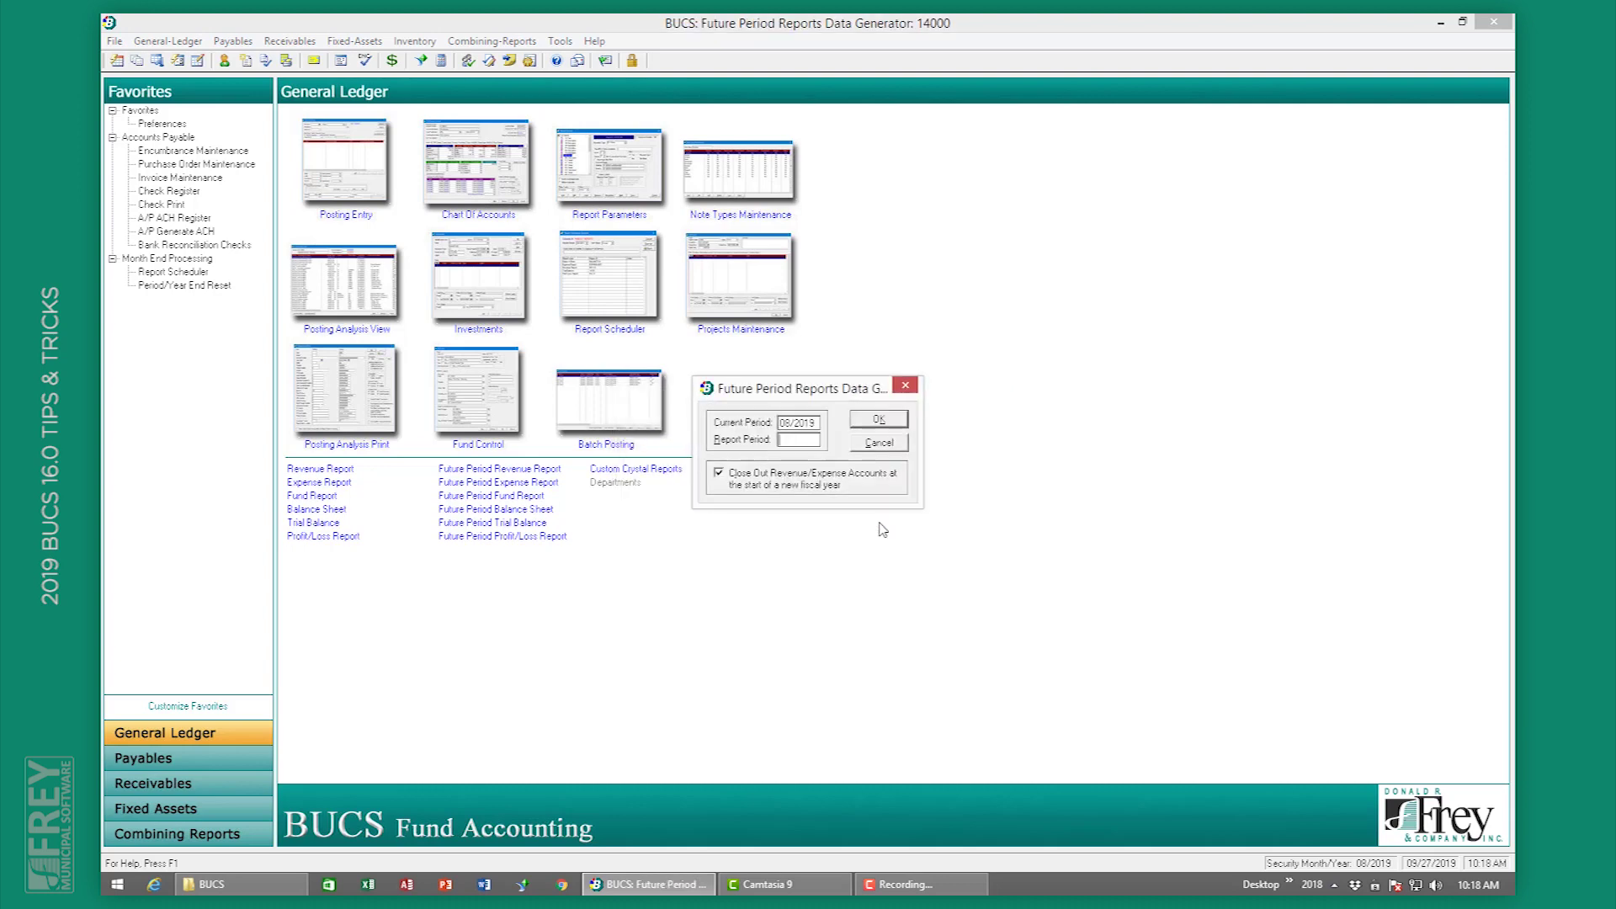
{"action": "type", "text": "09/"}
{"action": "key", "text": "Tab"}
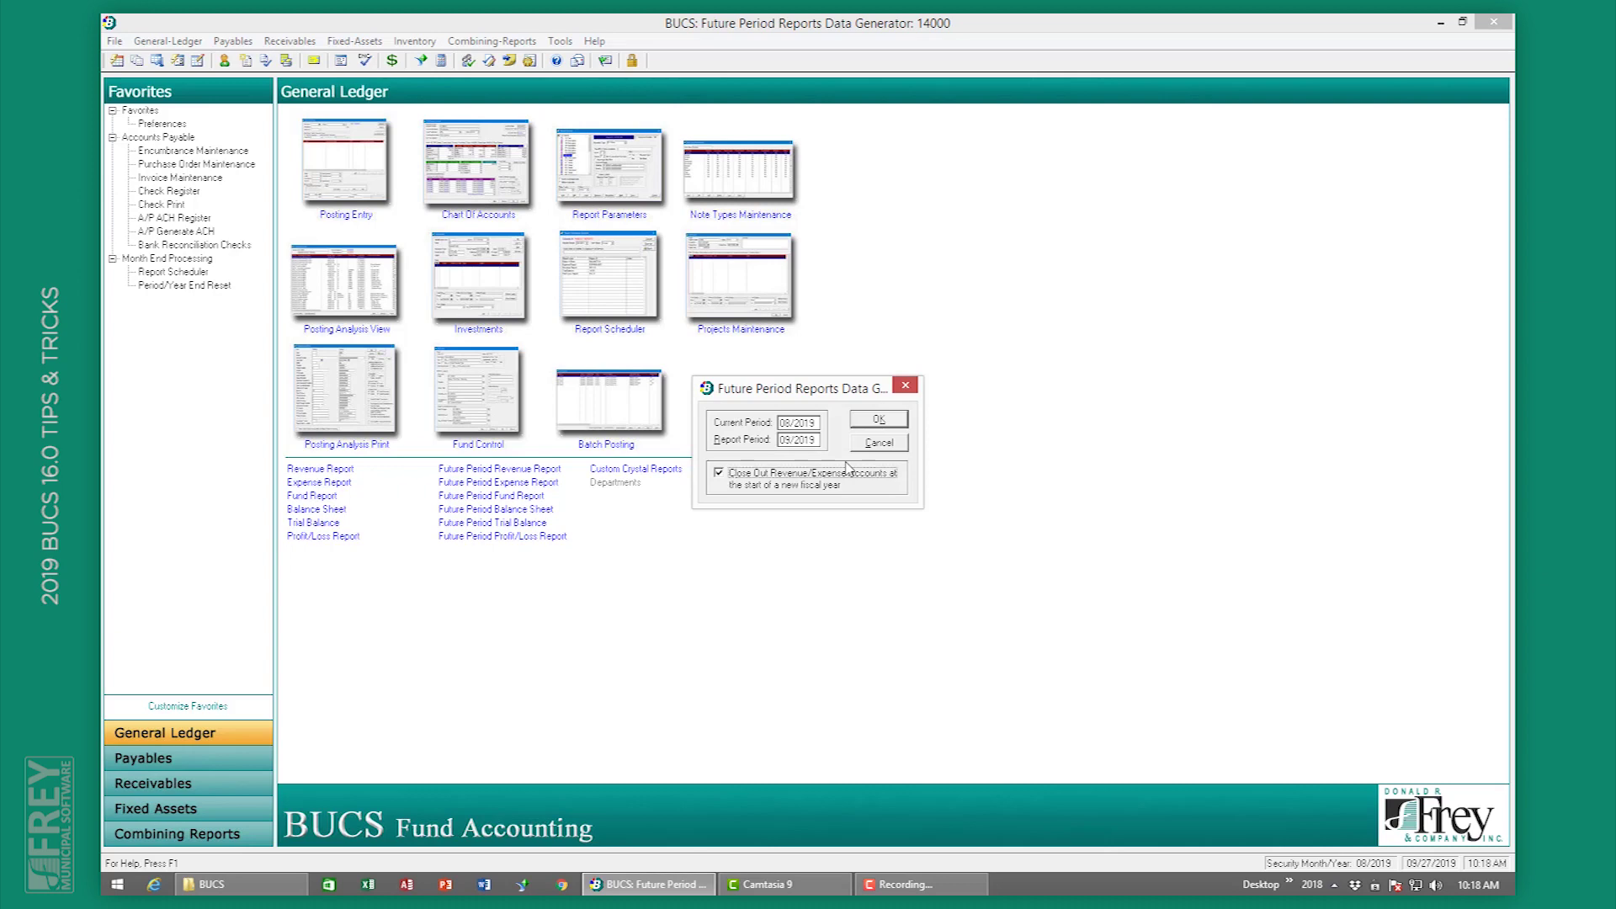
{"action": "left_click", "coordinate": [884, 419]}
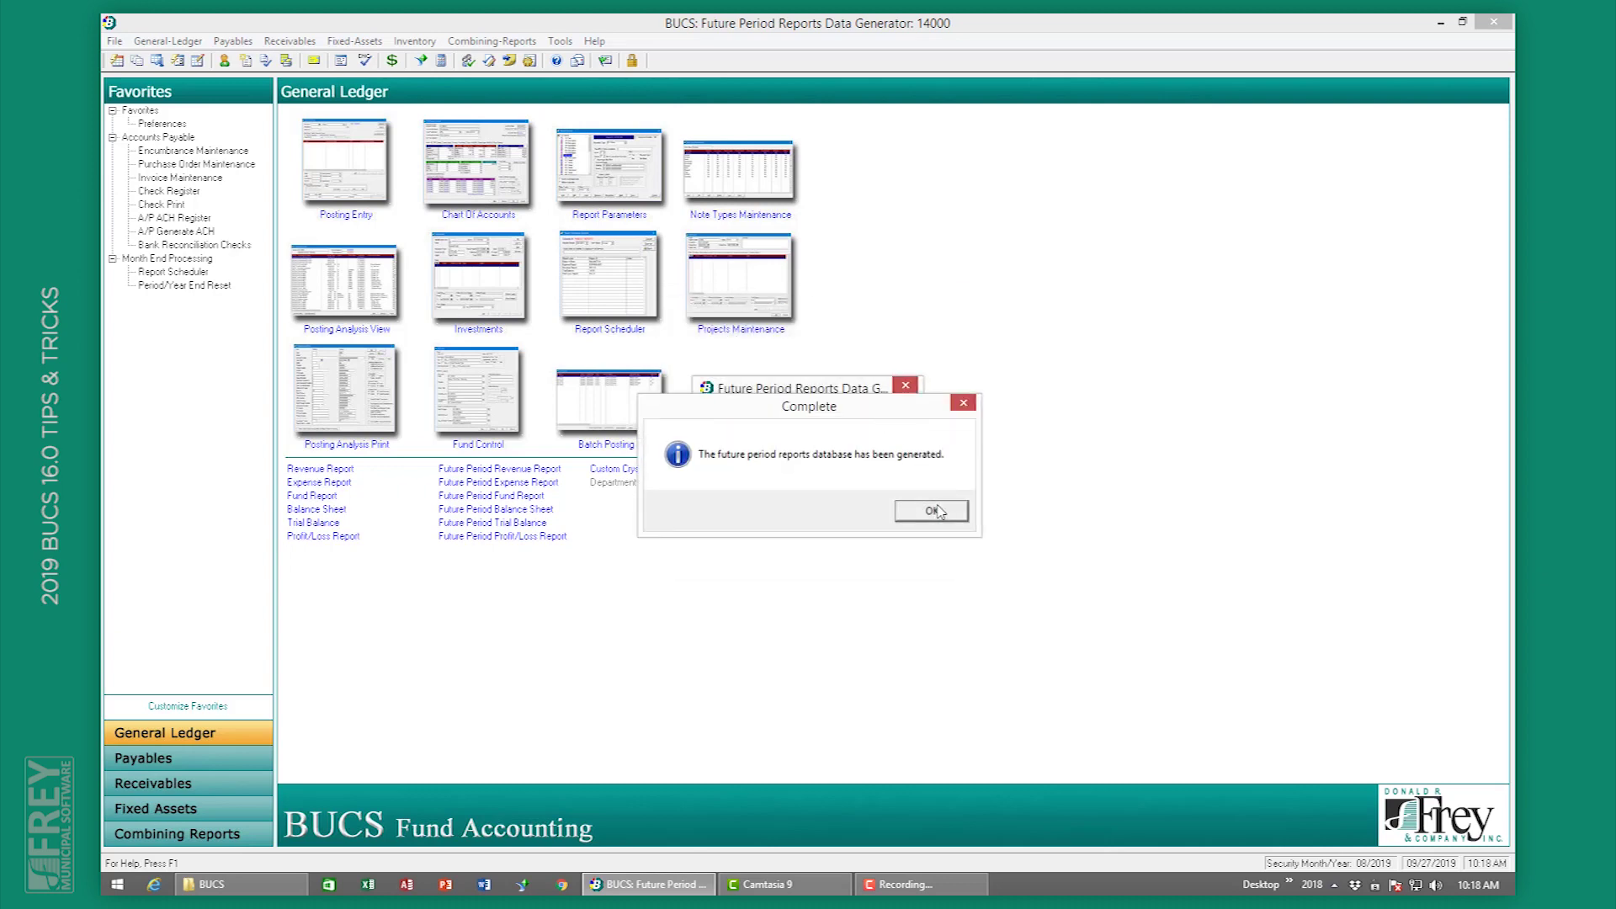
{"action": "left_click", "coordinate": [931, 510]}
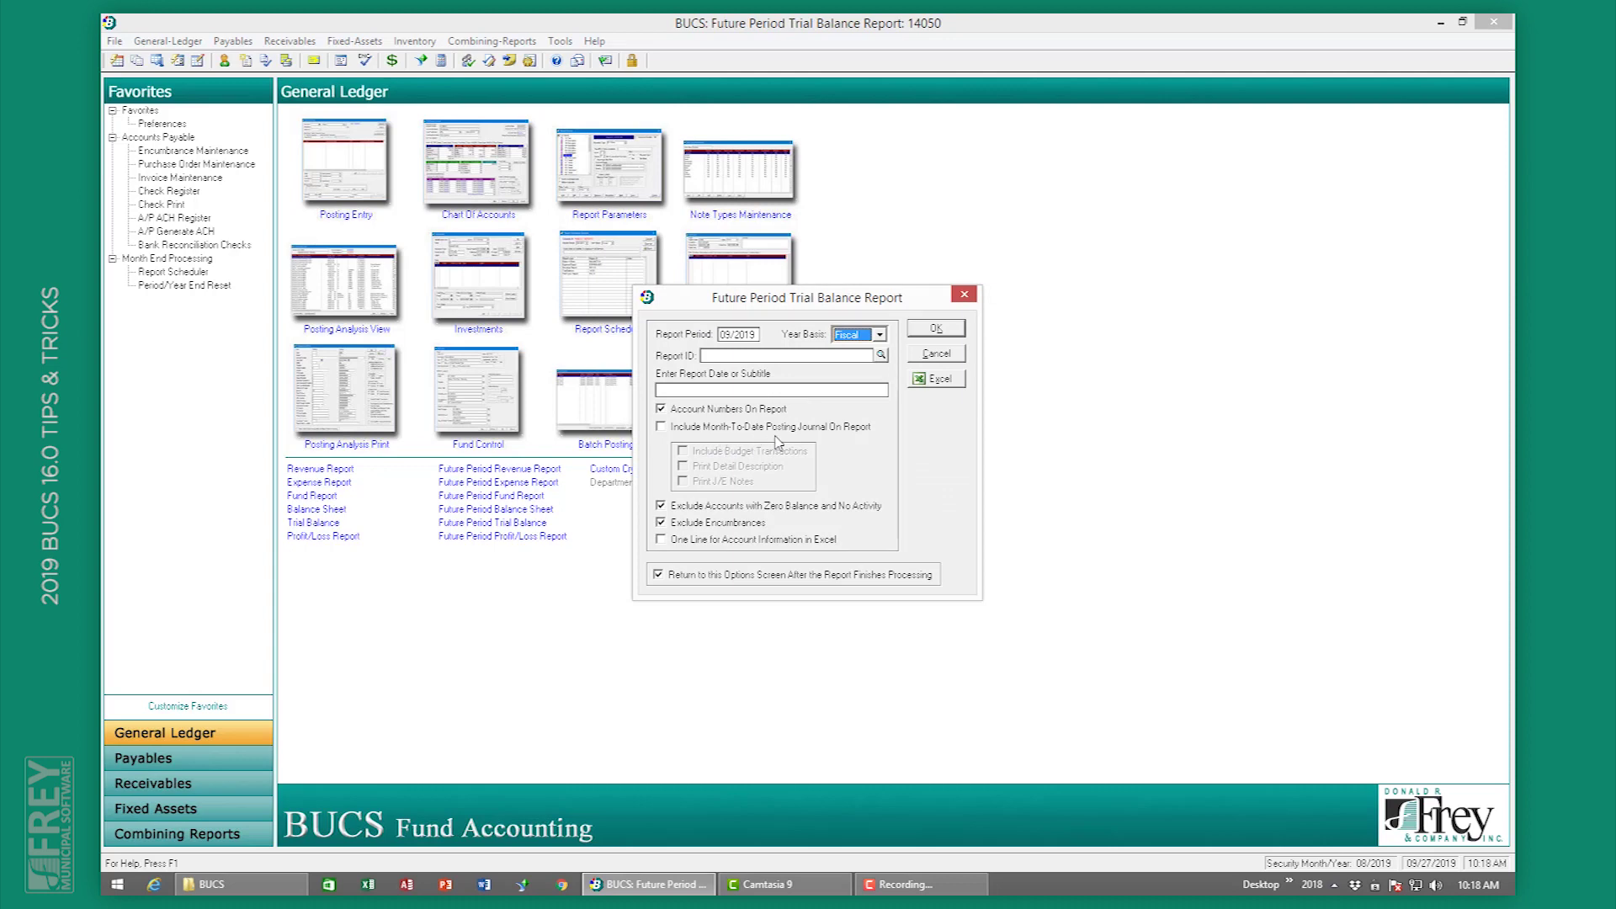
{"action": "left_click", "coordinate": [715, 428]}
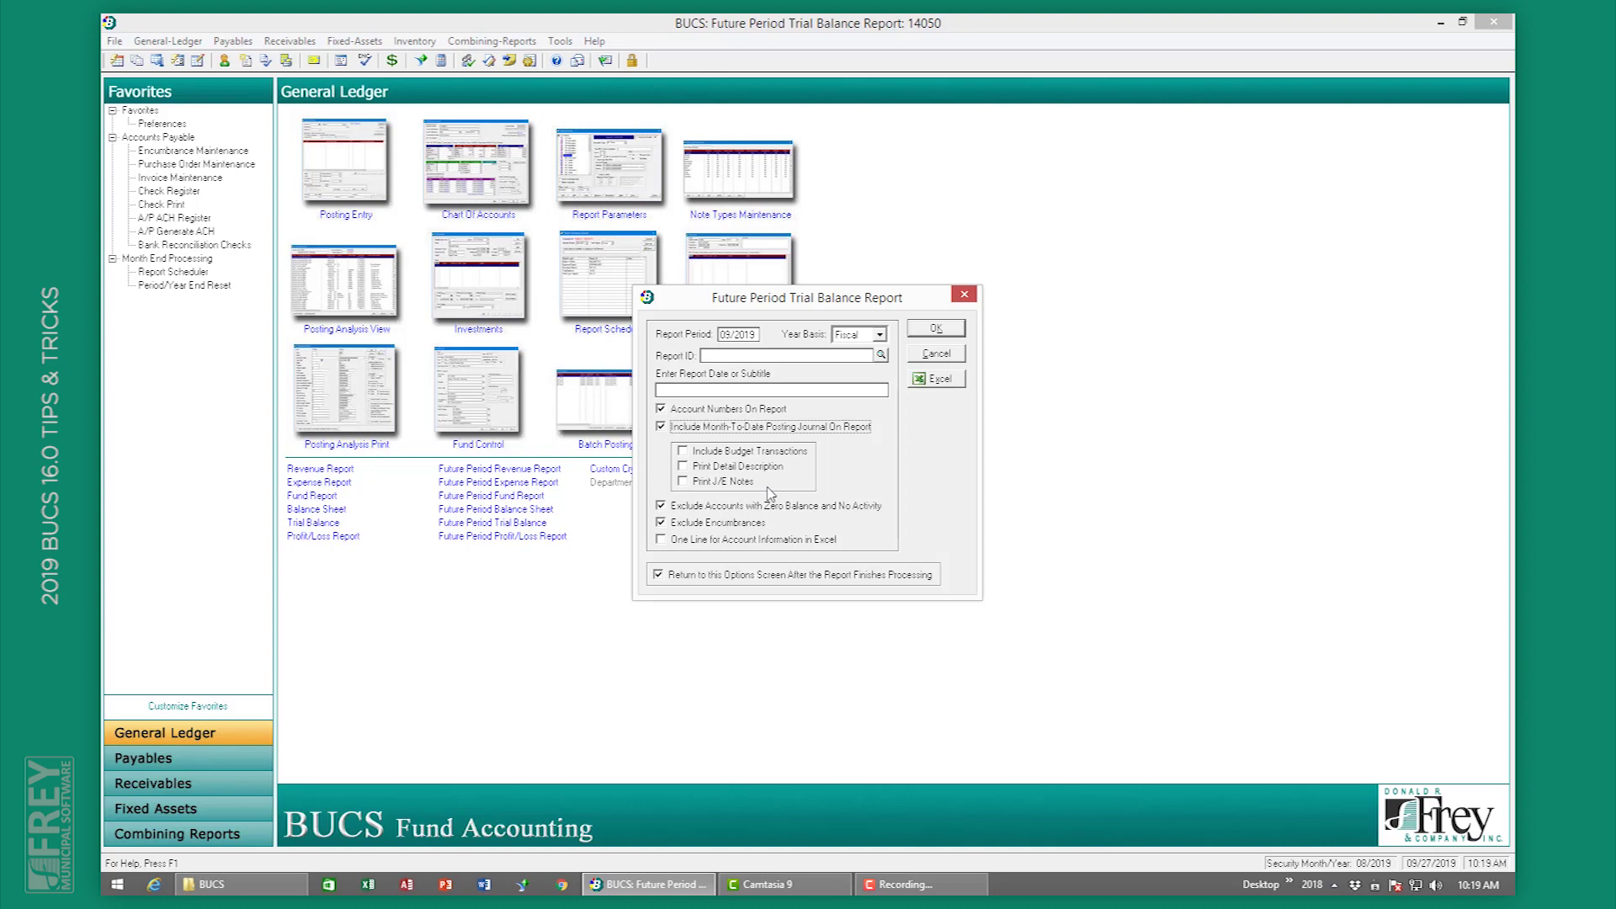
{"action": "left_click", "coordinate": [933, 357]}
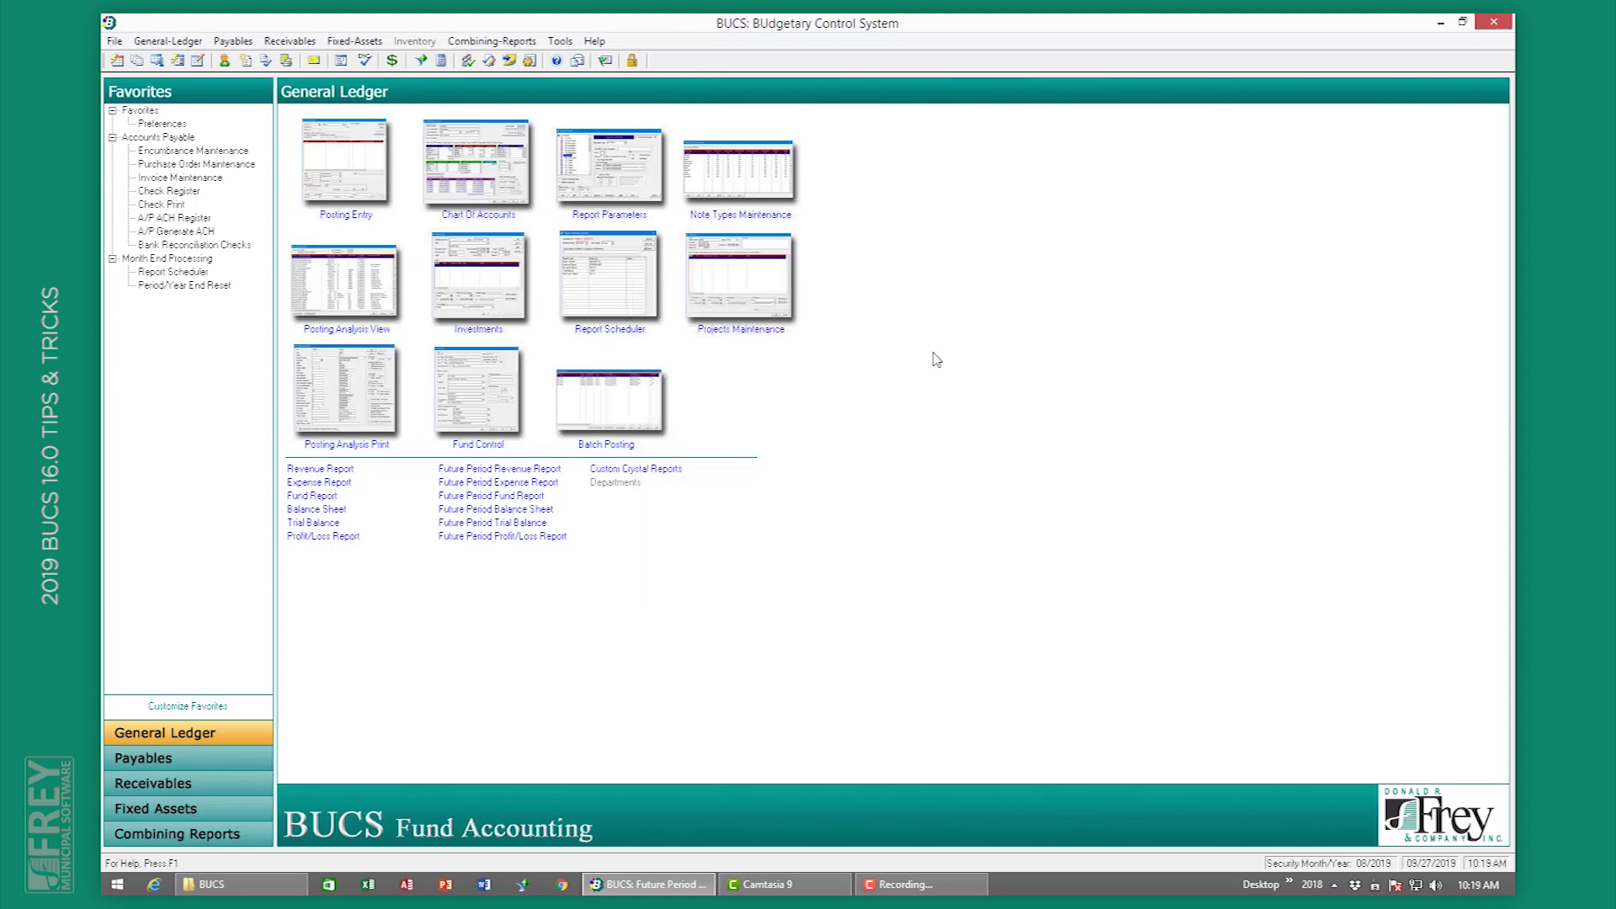
{"action": "left_click", "coordinate": [335, 522]}
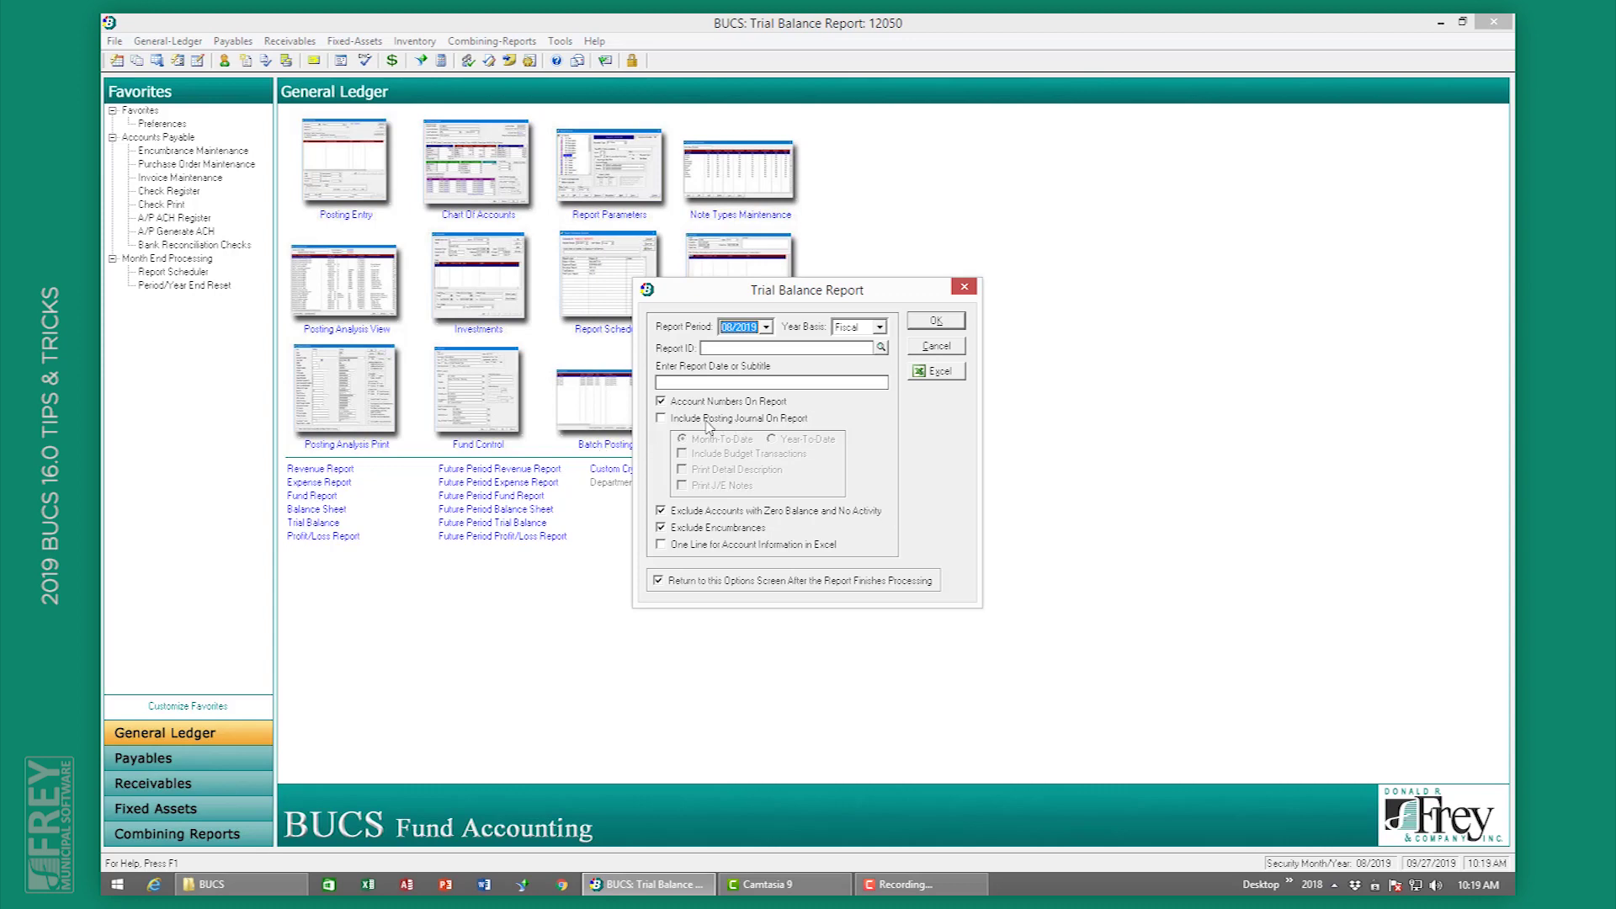
{"action": "left_click", "coordinate": [708, 421]}
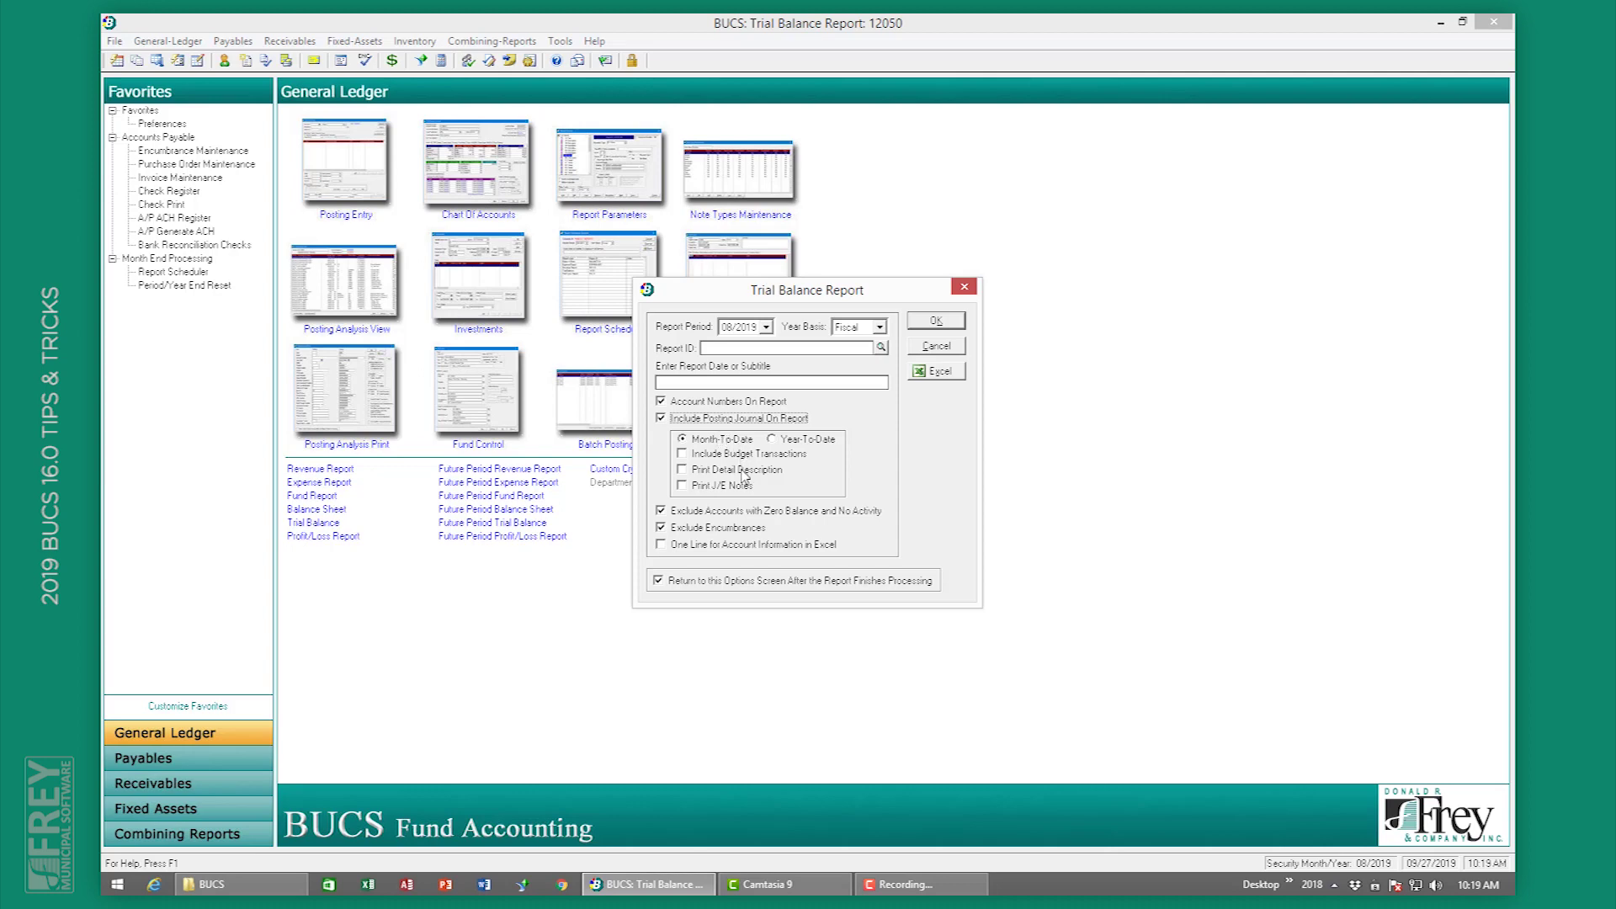
{"action": "left_click", "coordinate": [751, 418]}
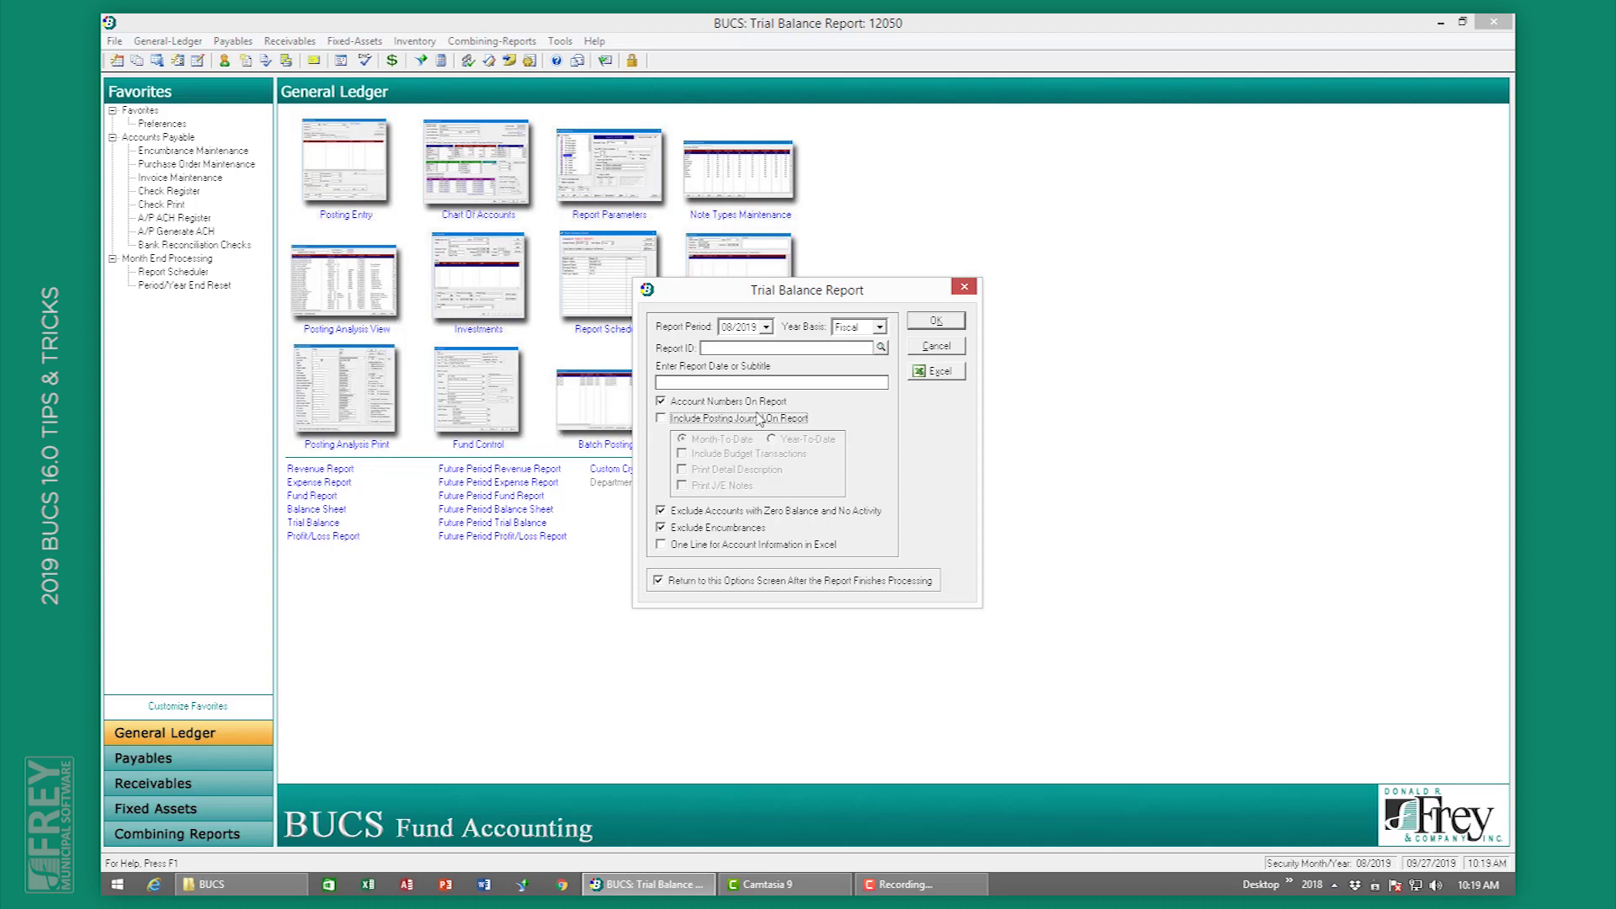
{"action": "left_click", "coordinate": [956, 352]}
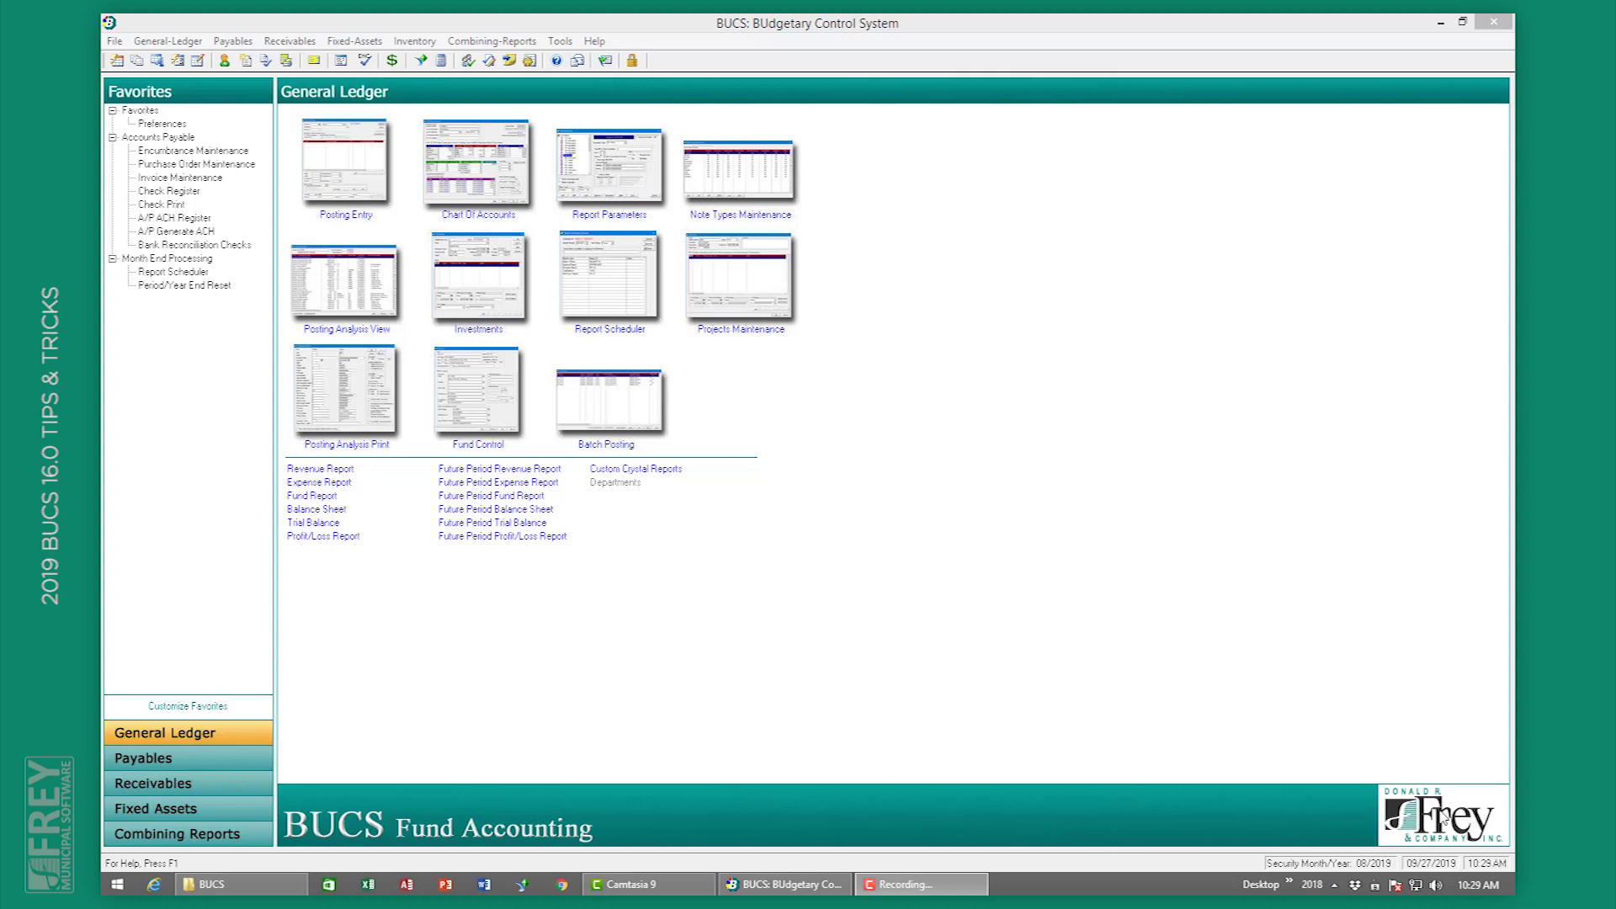
{"action": "left_click", "coordinate": [322, 515]}
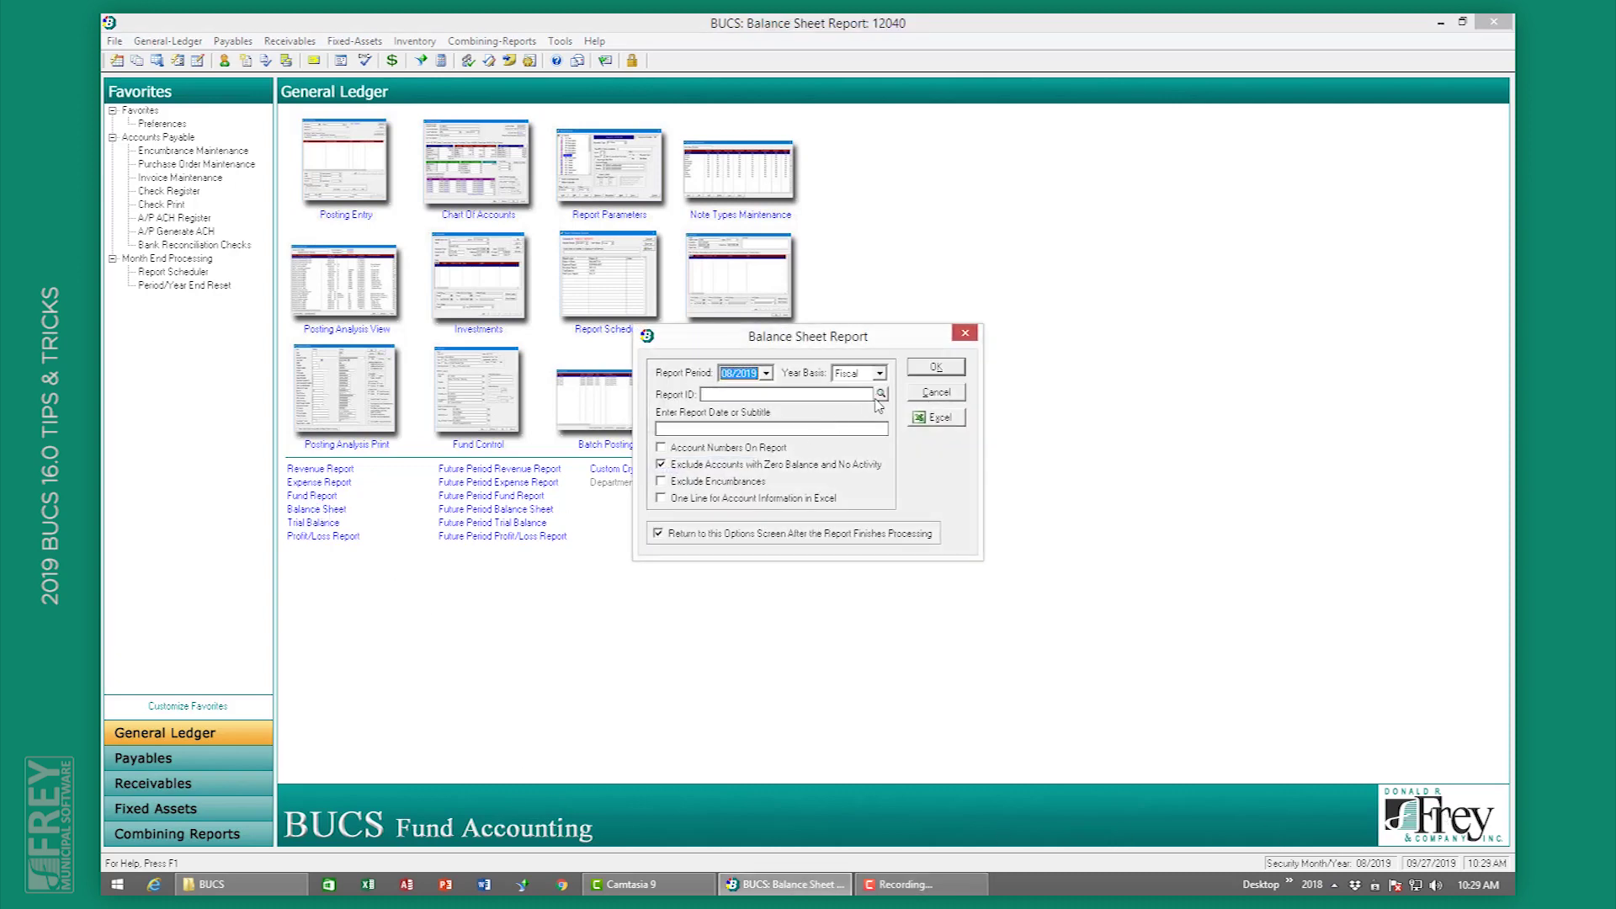
{"action": "left_click", "coordinate": [880, 393]}
{"action": "double_click", "coordinate": [580, 354]}
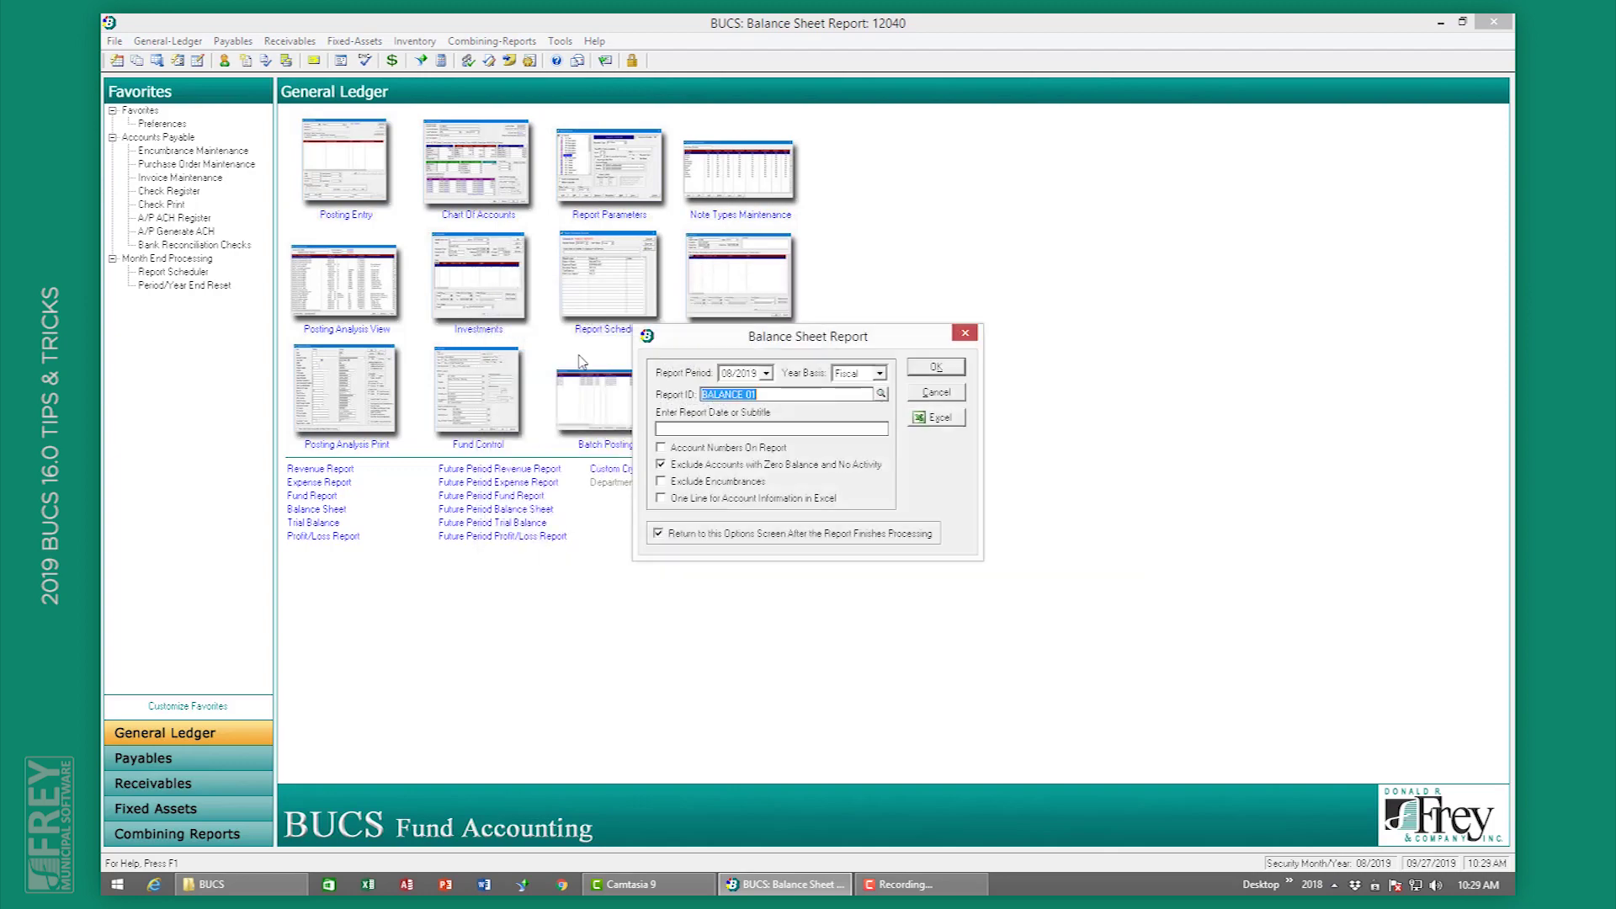
{"action": "left_click", "coordinate": [936, 368]}
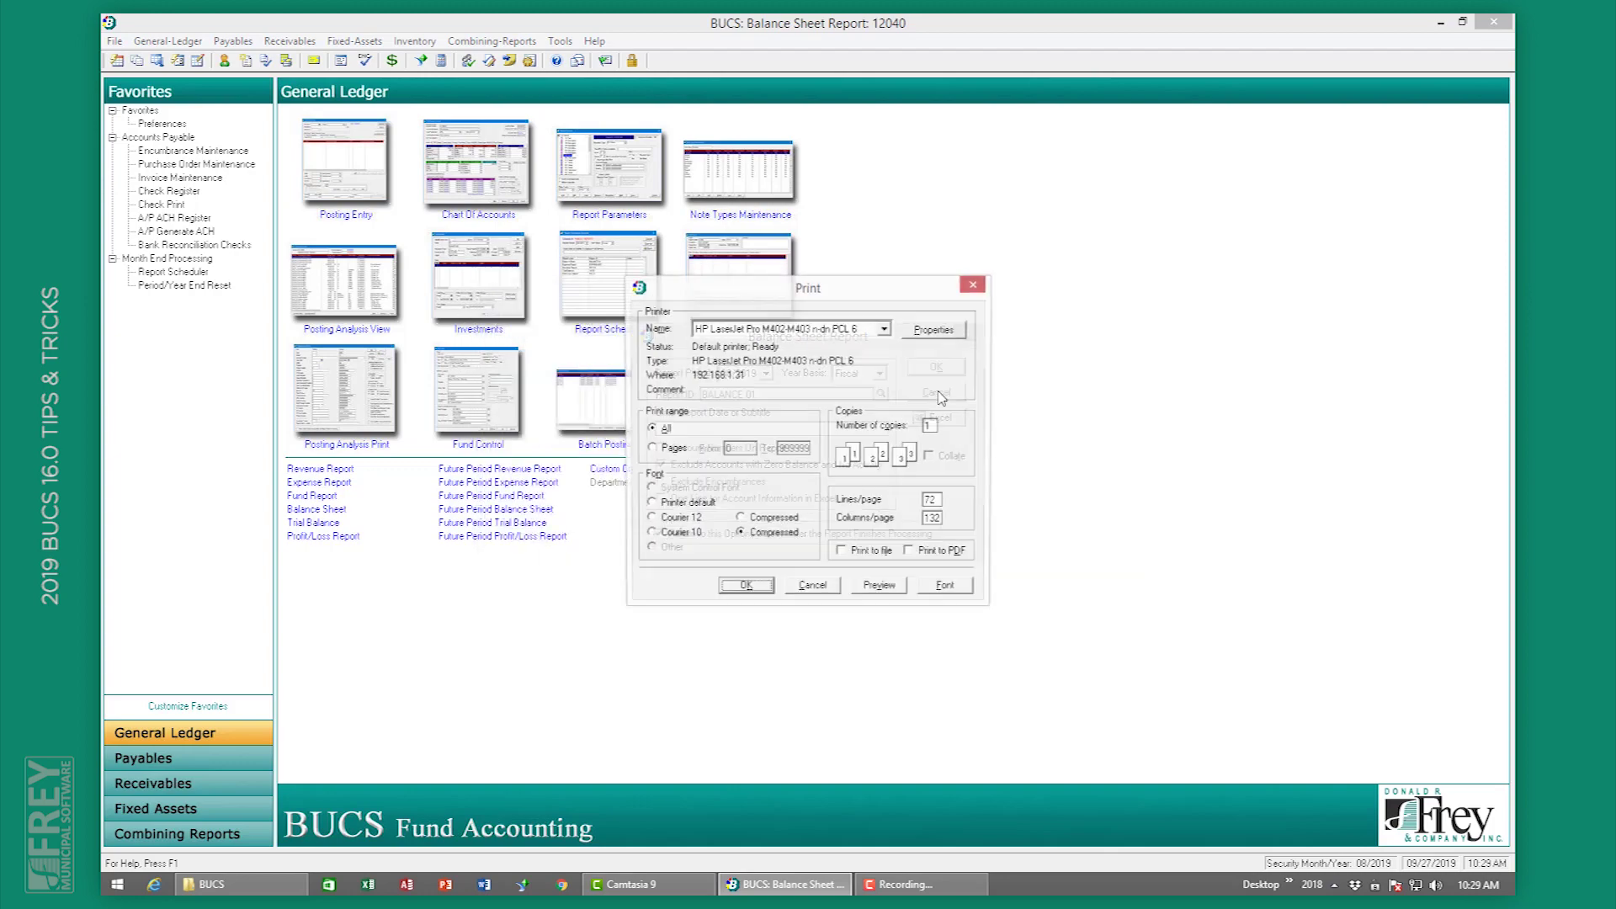
{"action": "left_click", "coordinate": [905, 589]}
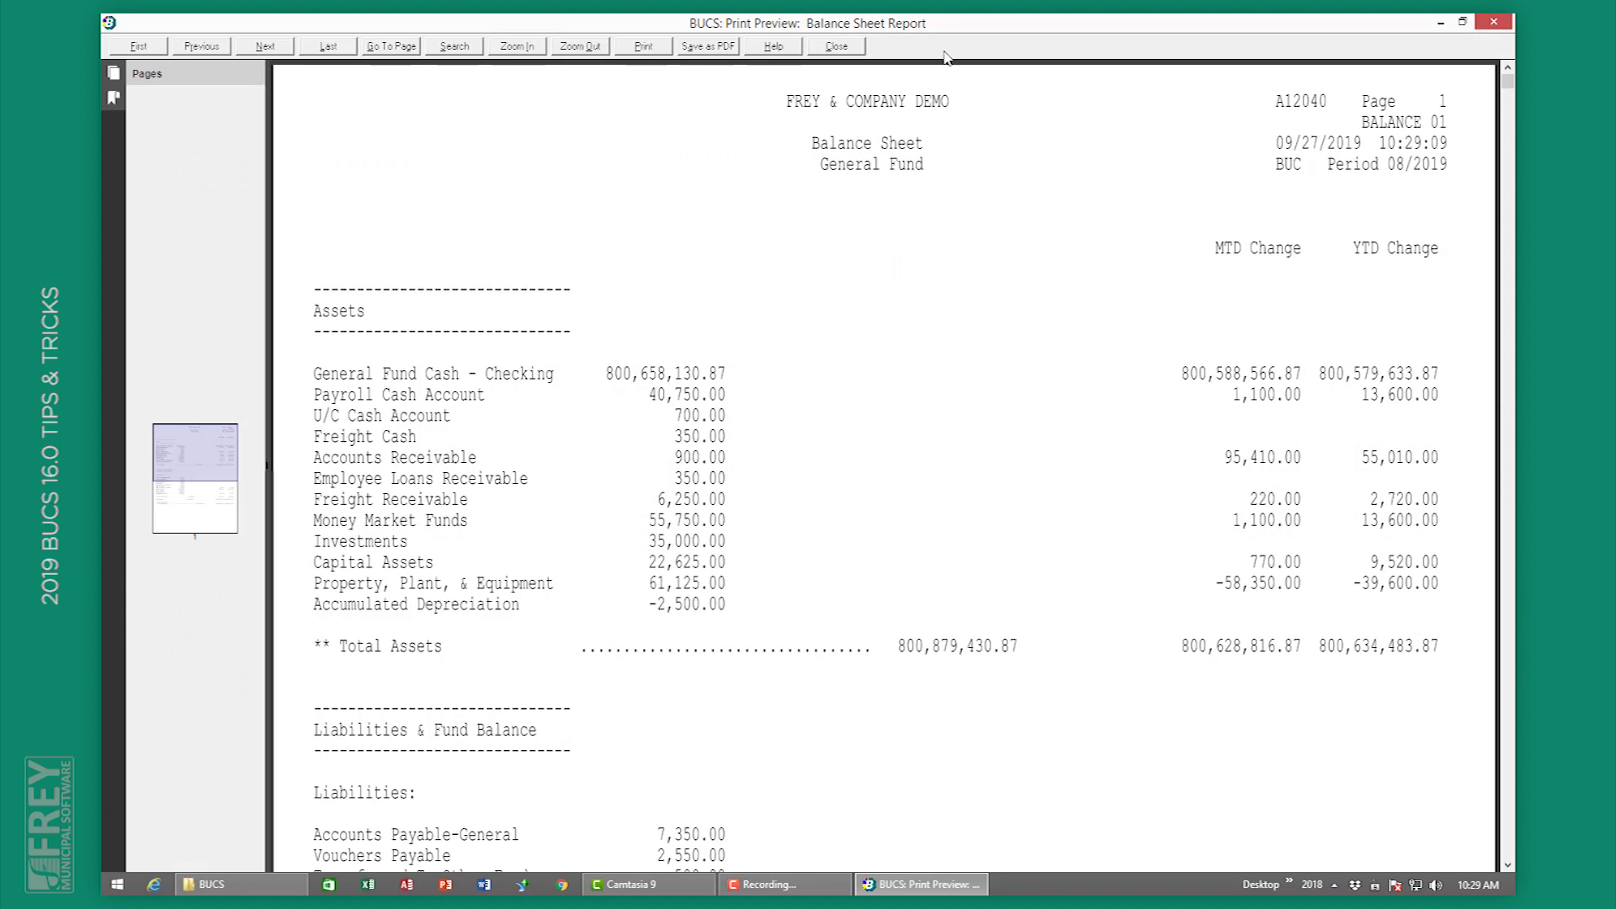
{"action": "left_click", "coordinate": [834, 47]}
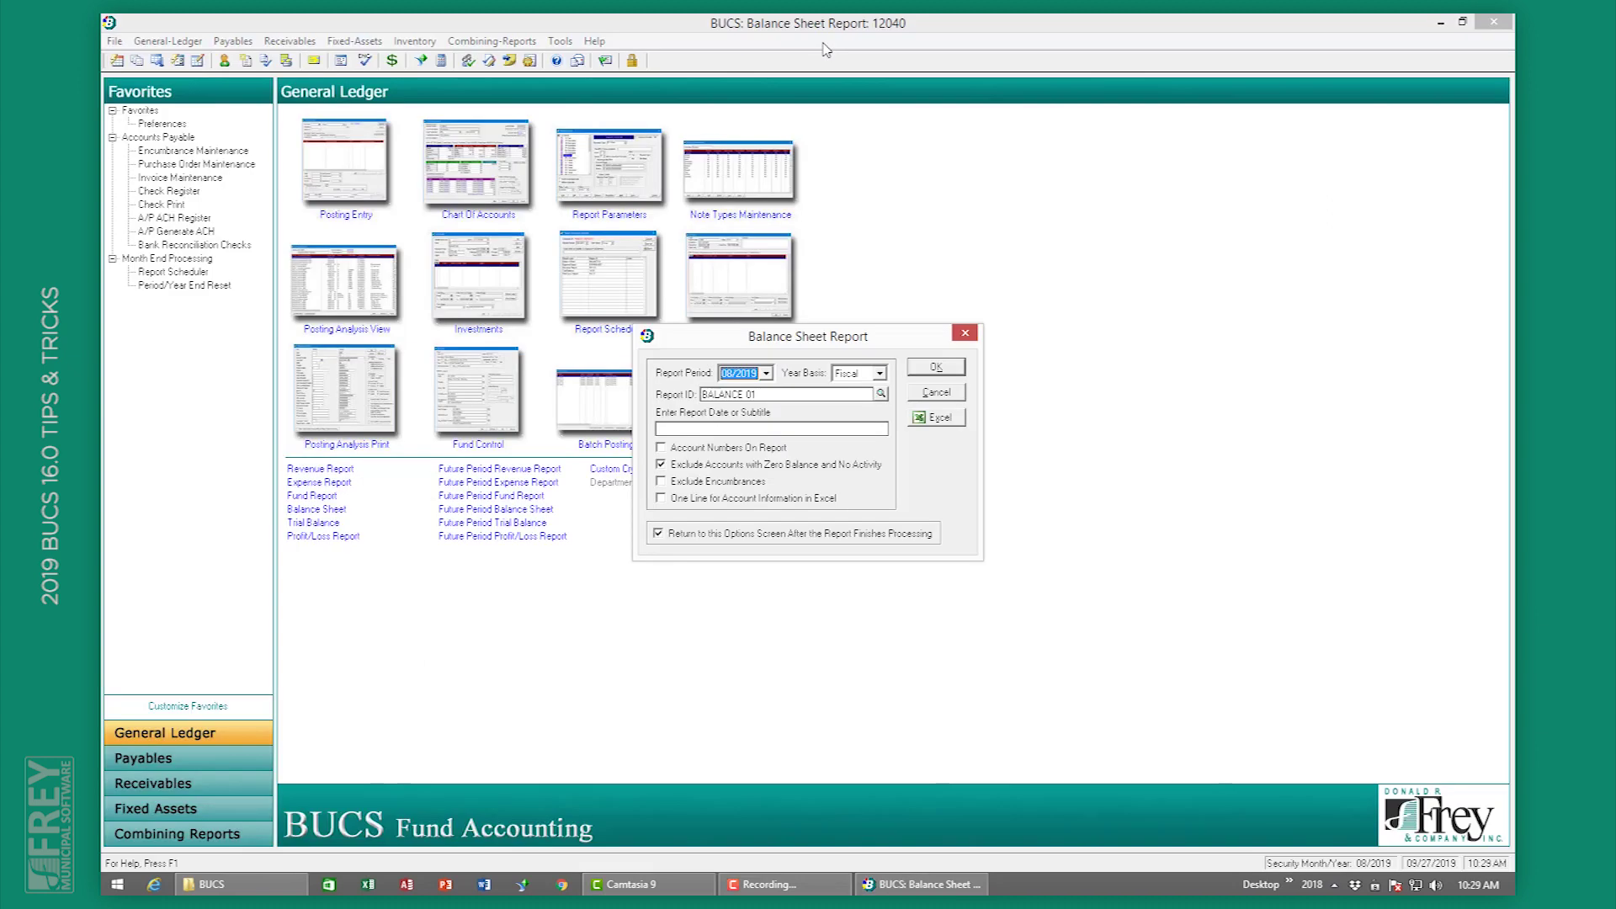
{"action": "left_click", "coordinate": [946, 393]}
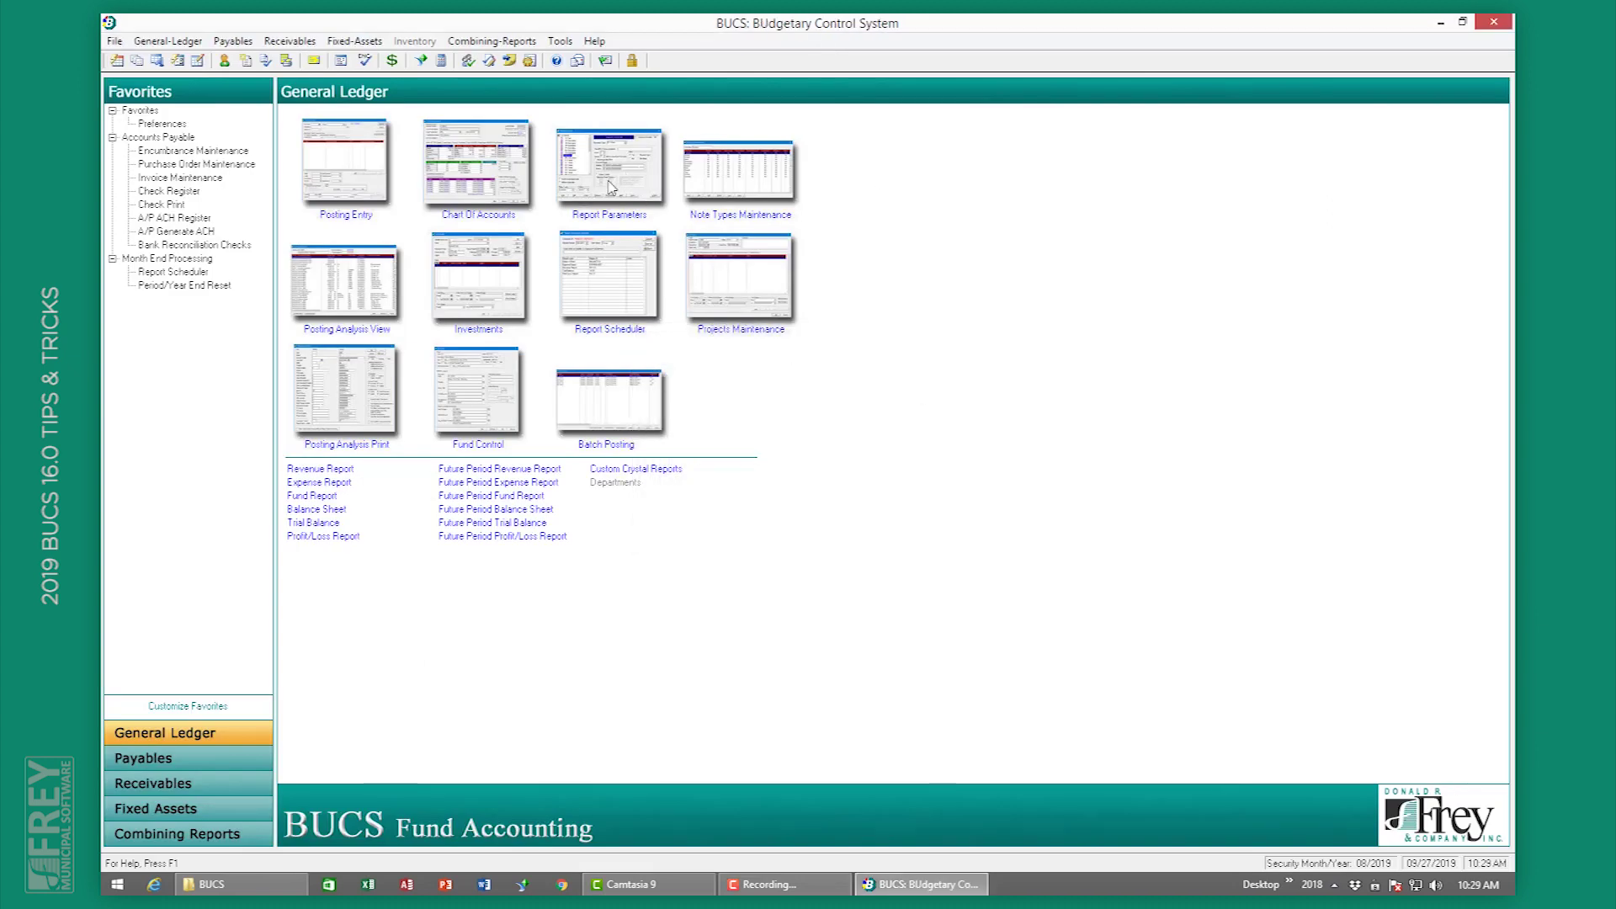
{"action": "left_click", "coordinate": [611, 187]}
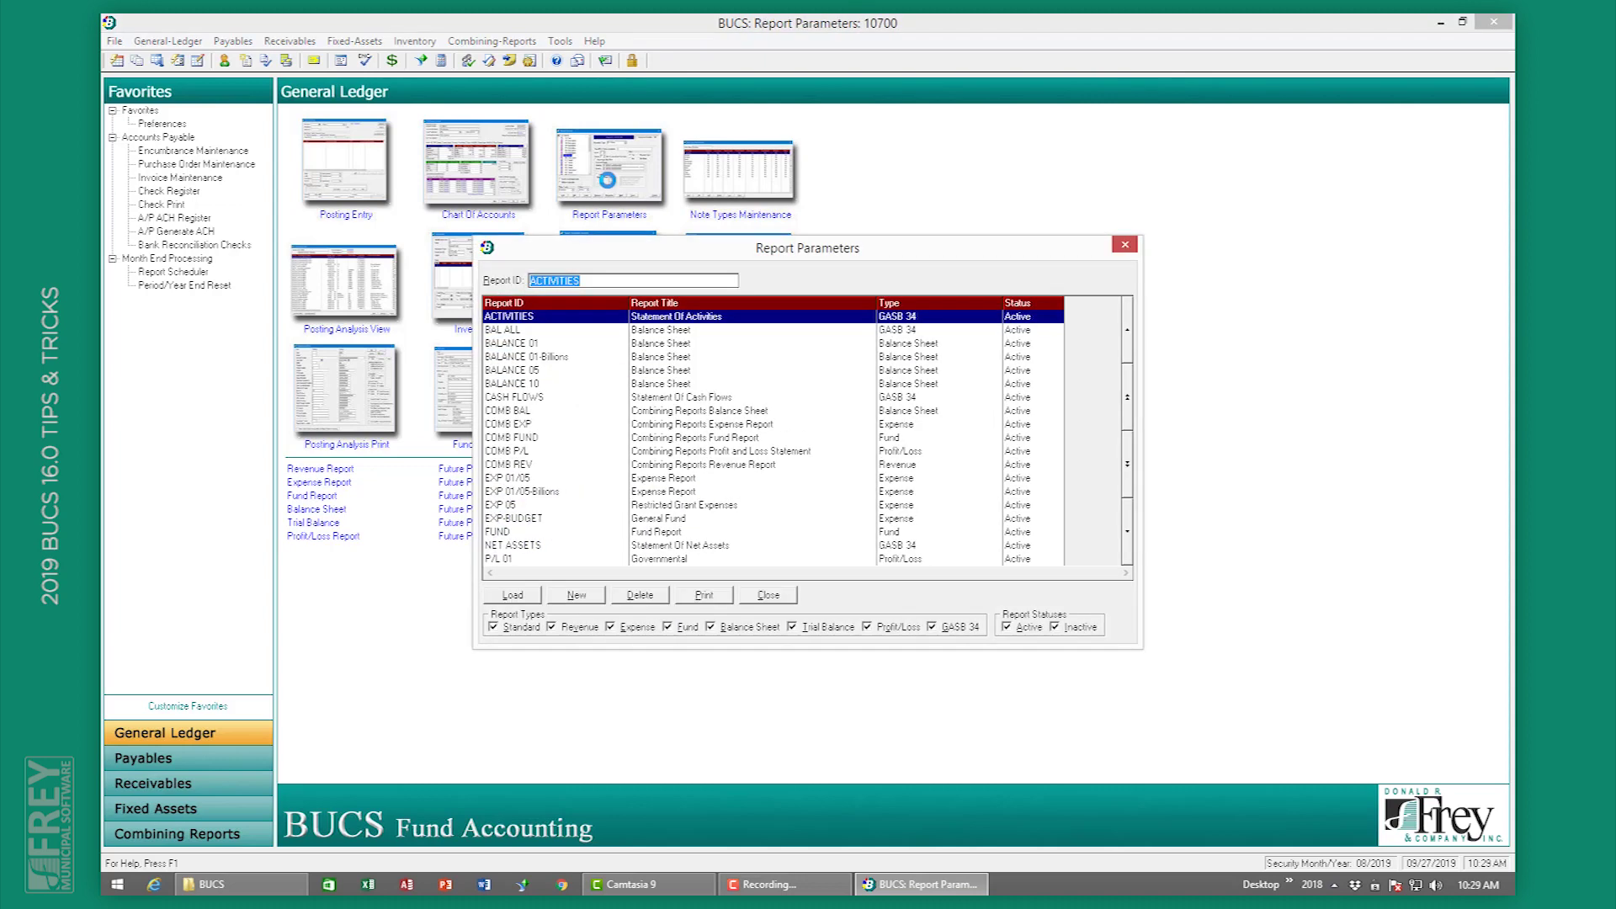
{"action": "double_click", "coordinate": [555, 345]}
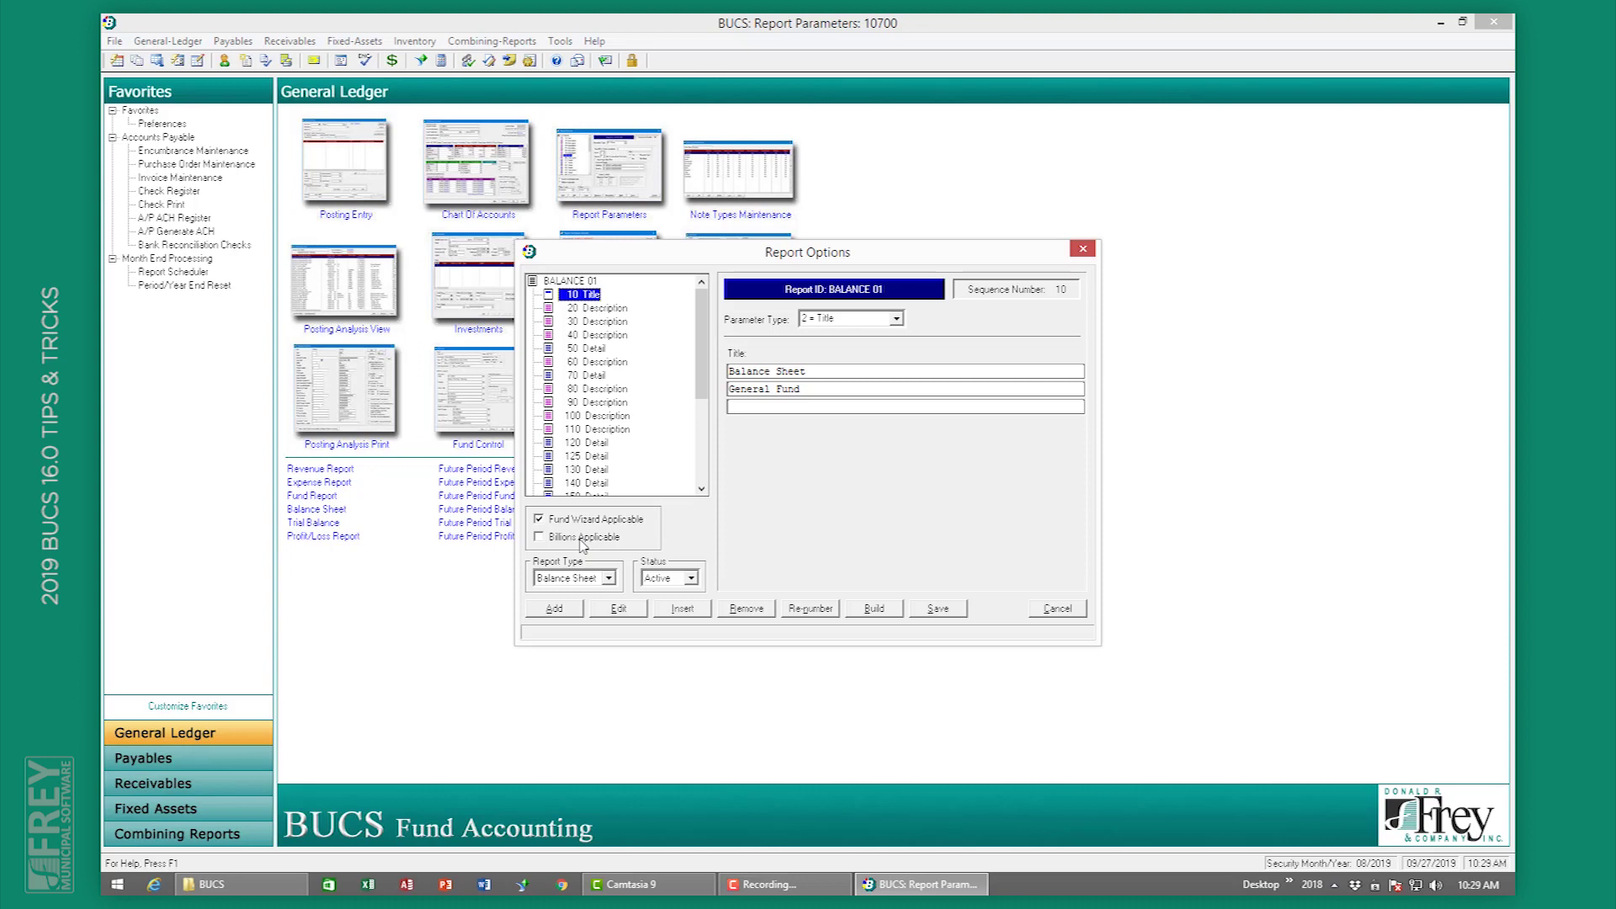
{"action": "left_click", "coordinate": [1057, 608]}
{"action": "double_click", "coordinate": [586, 331]}
{"action": "left_click", "coordinate": [1062, 609]}
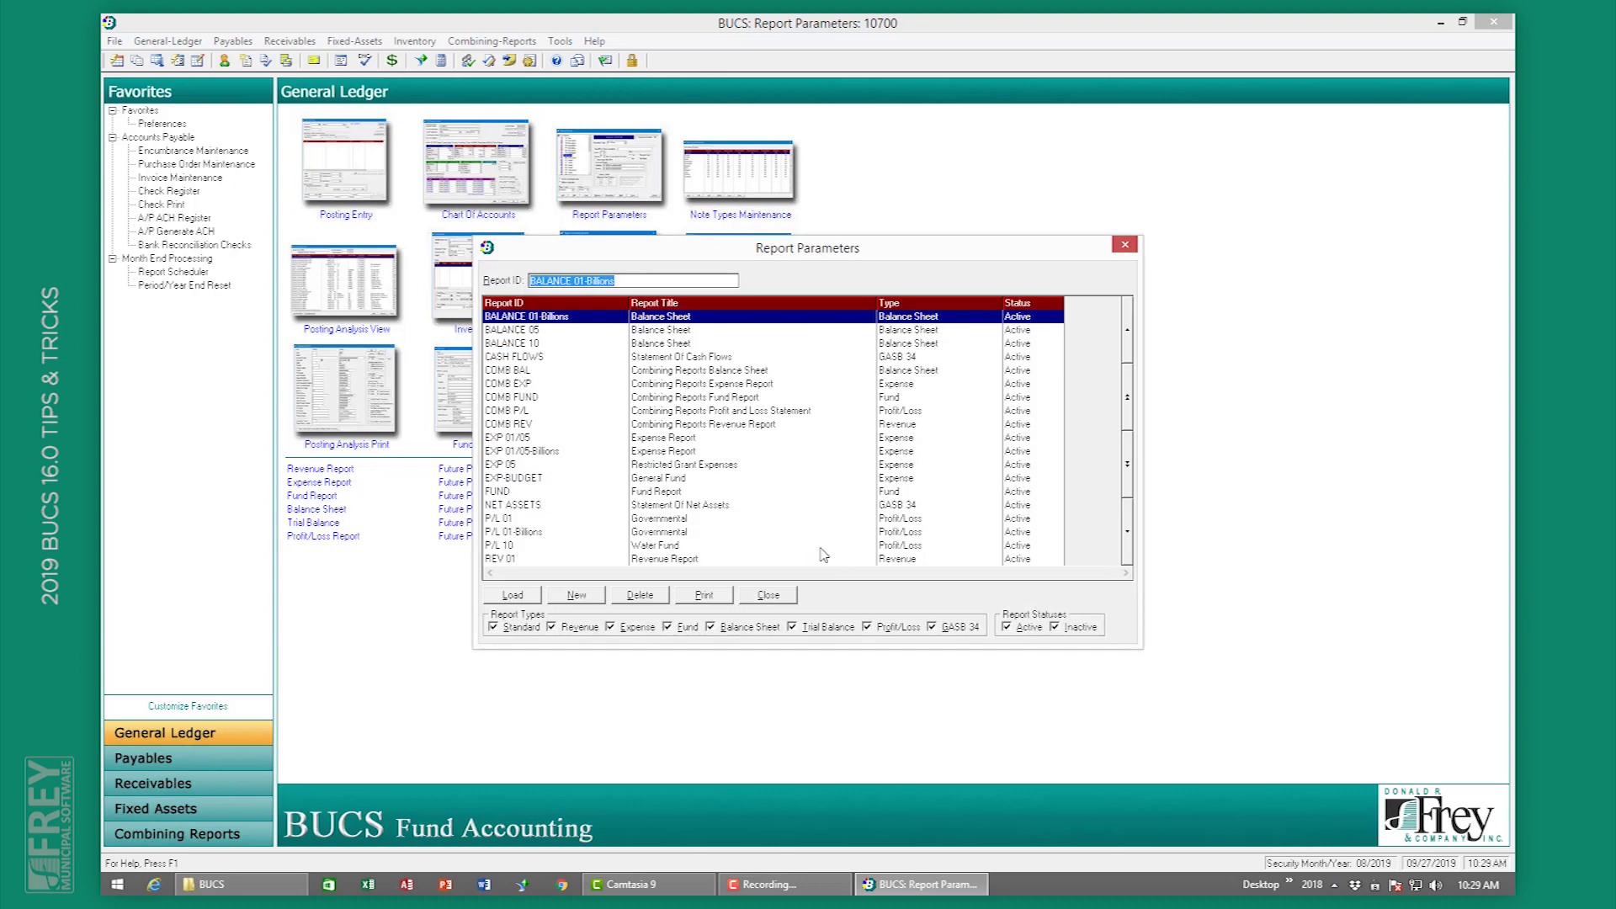
{"action": "left_click", "coordinate": [768, 594]}
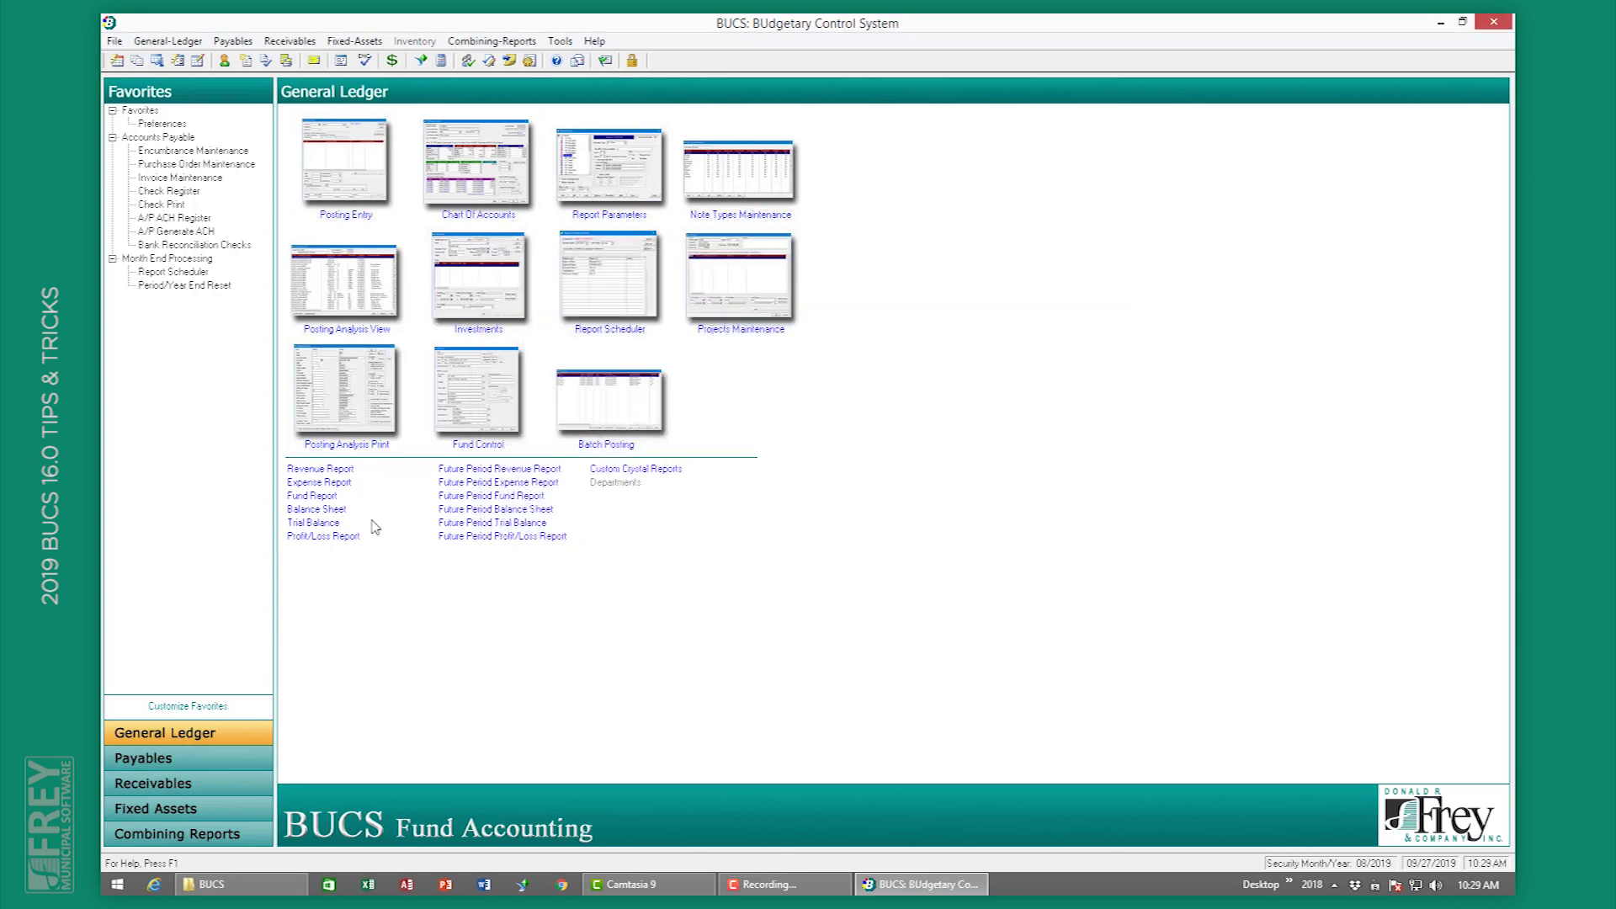
{"action": "left_click", "coordinate": [335, 511]}
{"action": "left_click", "coordinate": [883, 394]}
{"action": "left_click", "coordinate": [591, 367]}
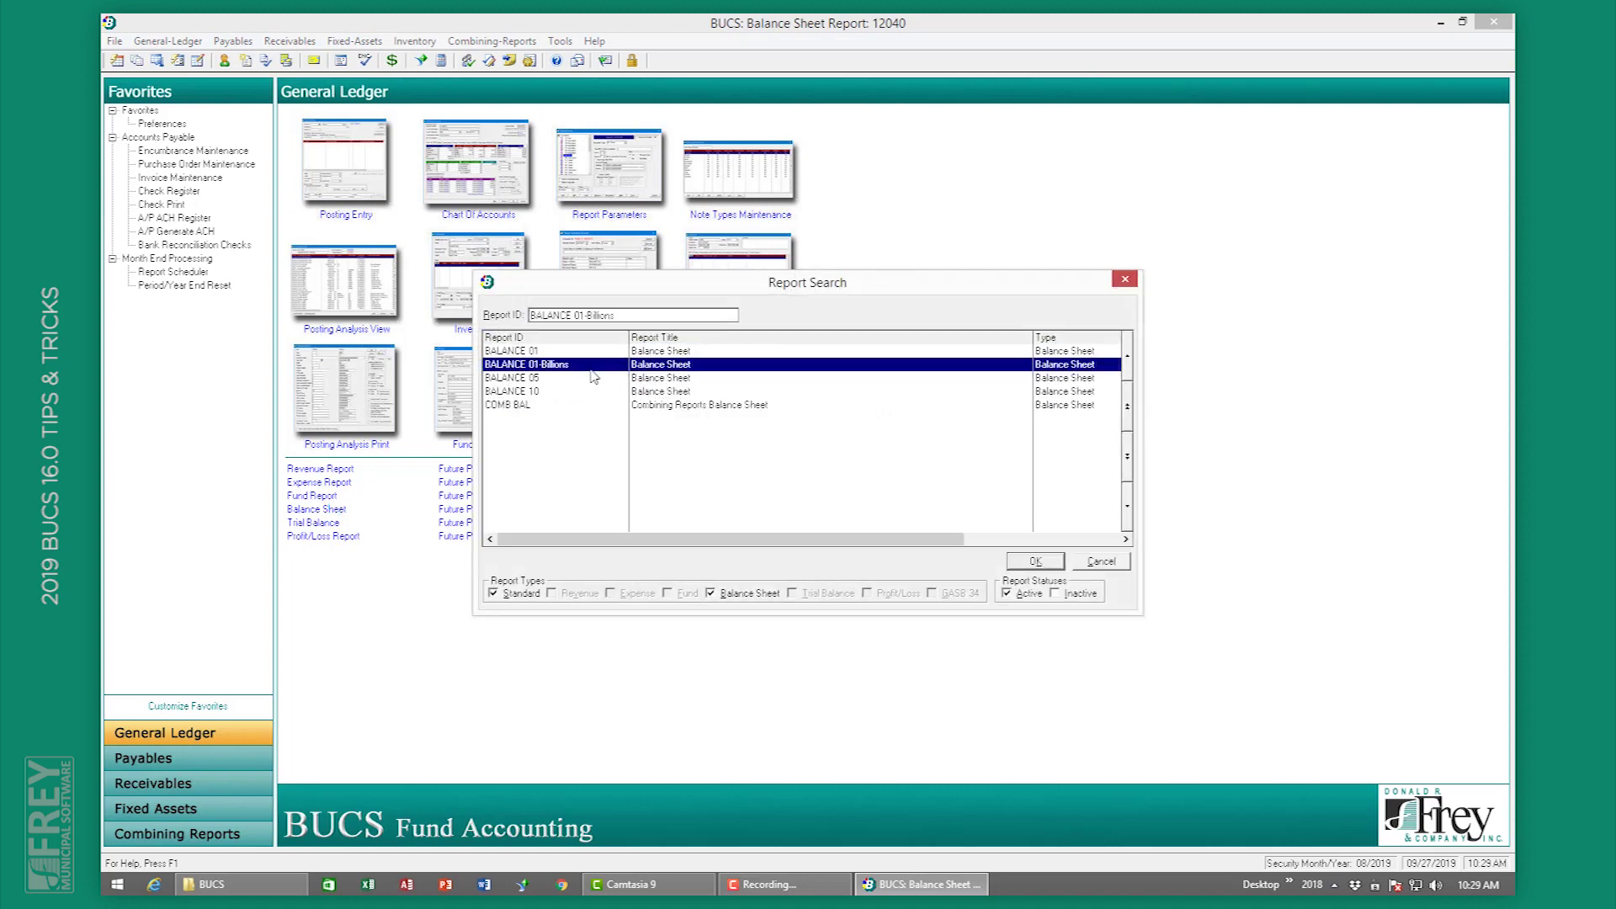
{"action": "double_click", "coordinate": [593, 376]}
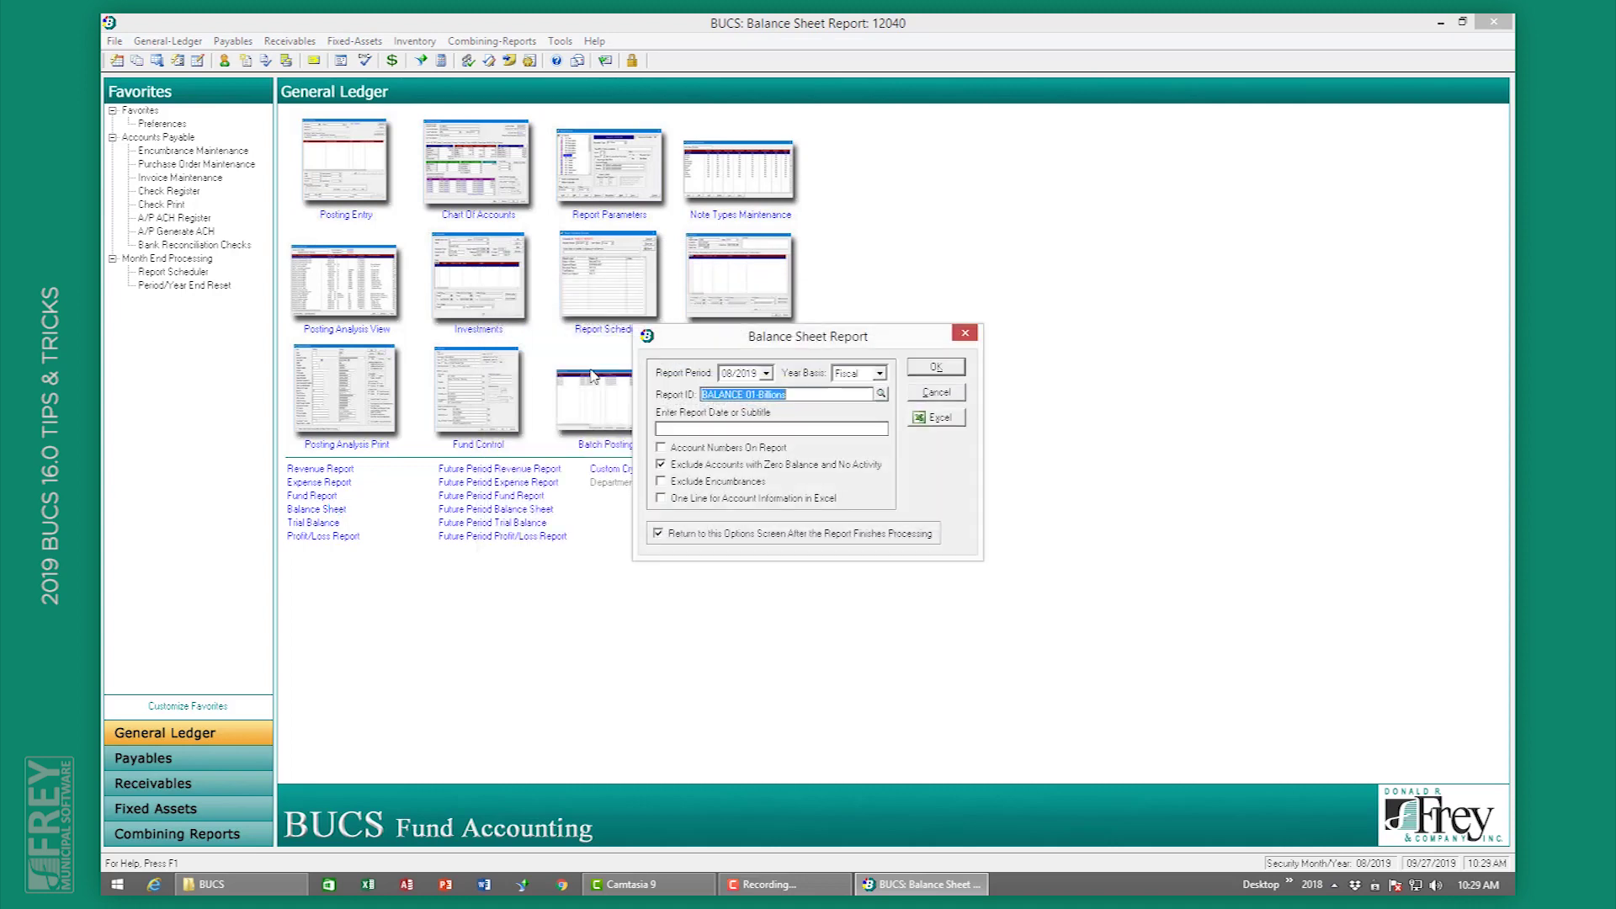
{"action": "left_click", "coordinate": [932, 373]}
{"action": "left_click", "coordinate": [884, 585]}
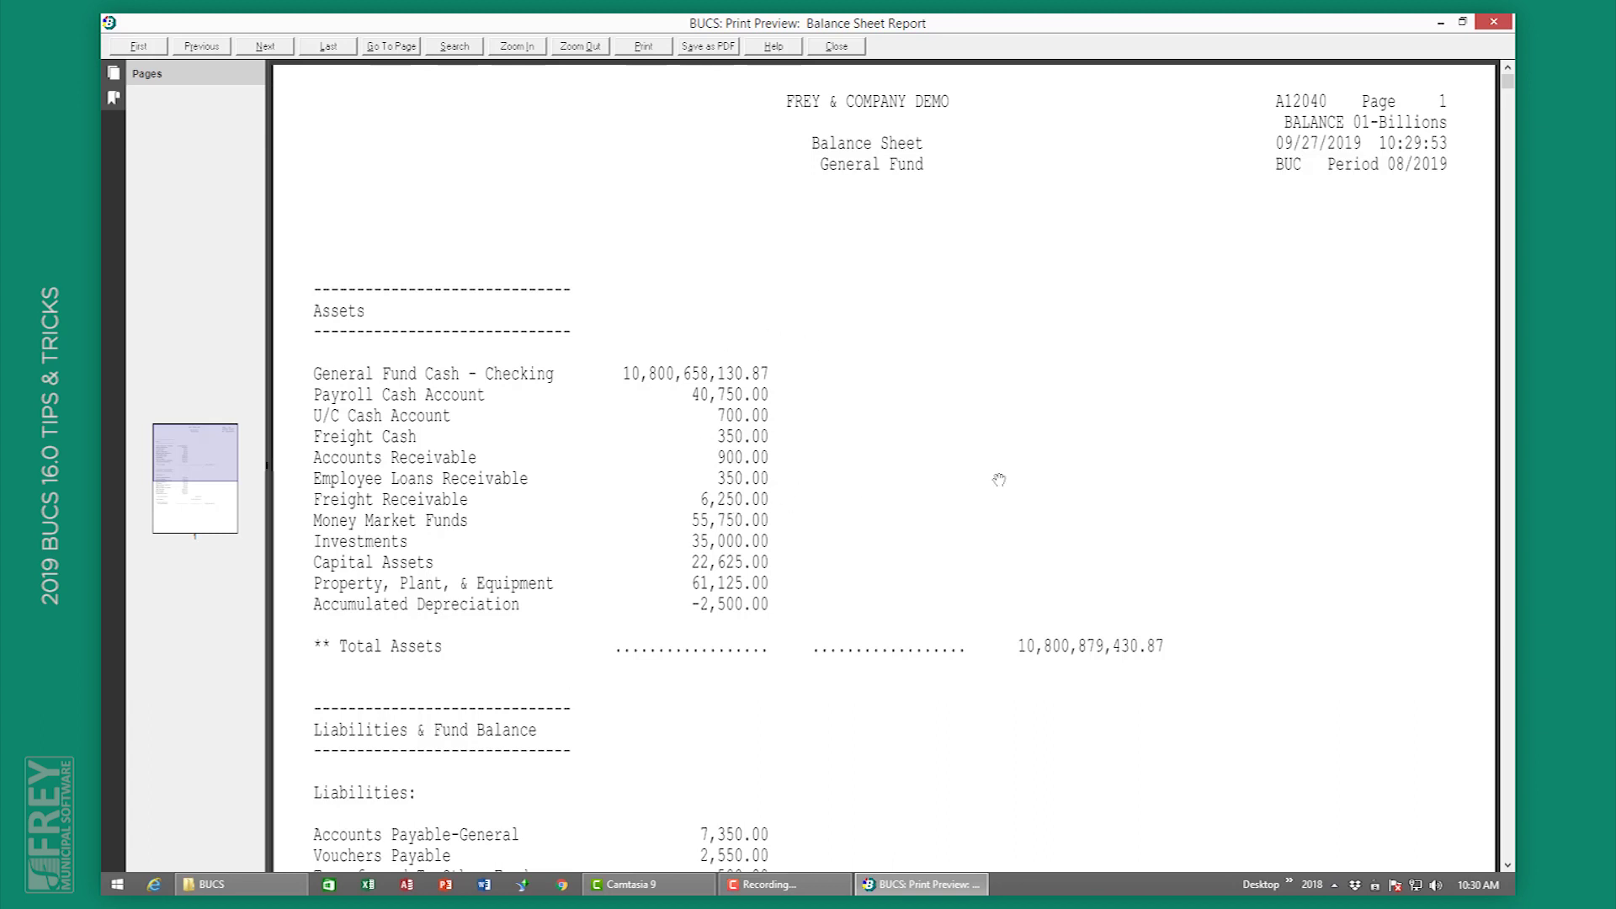
{"action": "scroll", "coordinate": [999, 479], "scroll_direction": "down", "scroll_amount": 5}
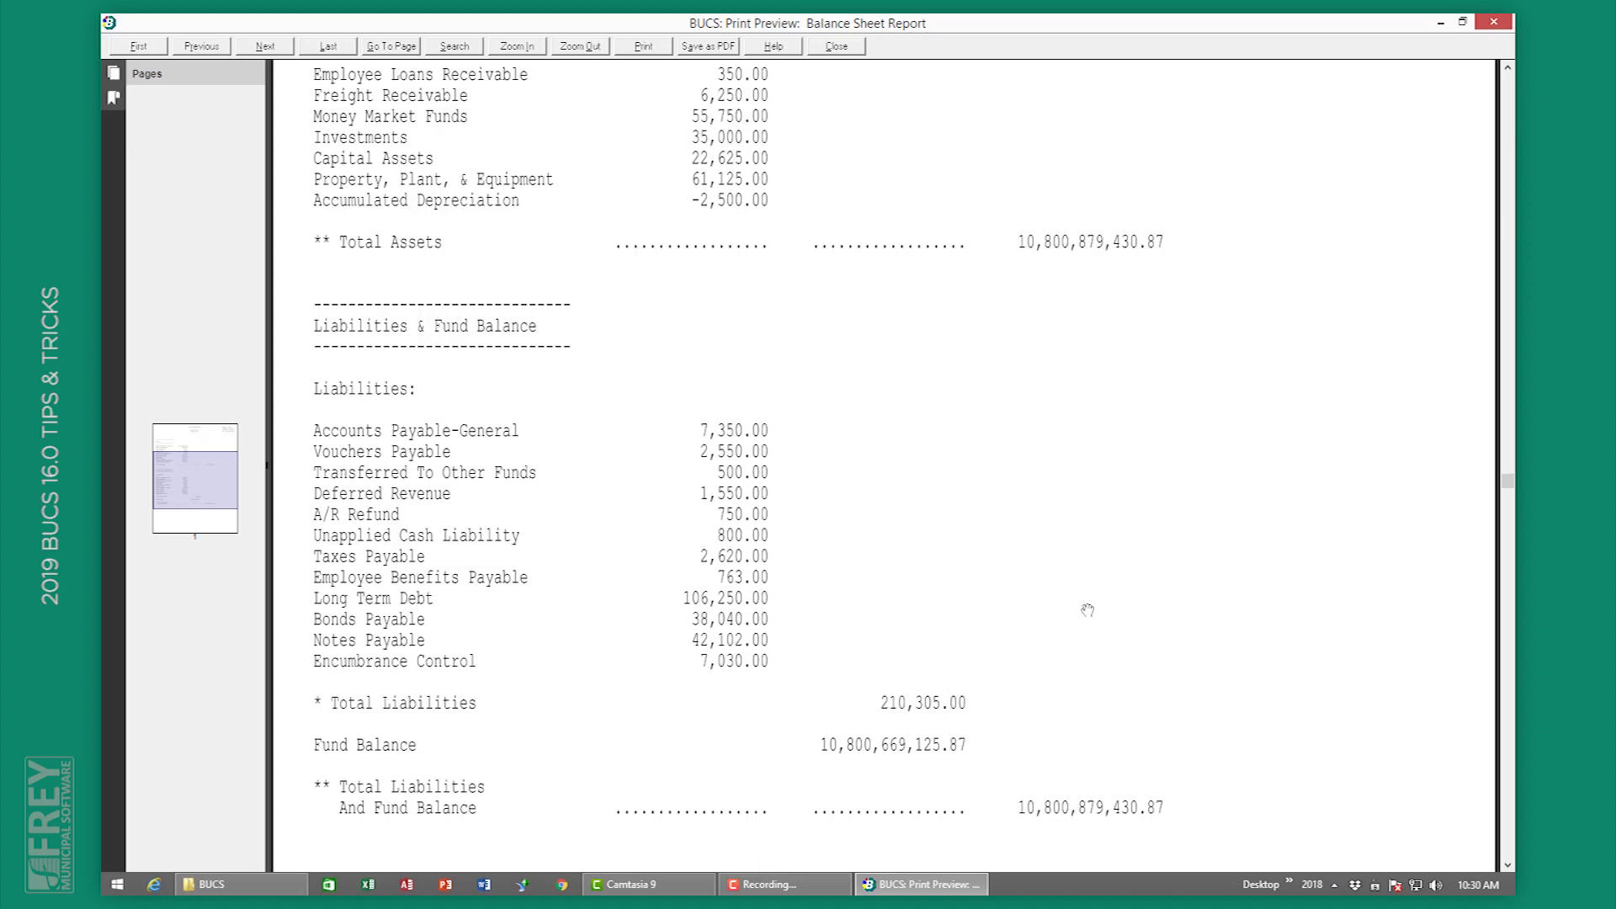
{"action": "scroll", "coordinate": [1088, 610], "scroll_direction": "up", "scroll_amount": 5}
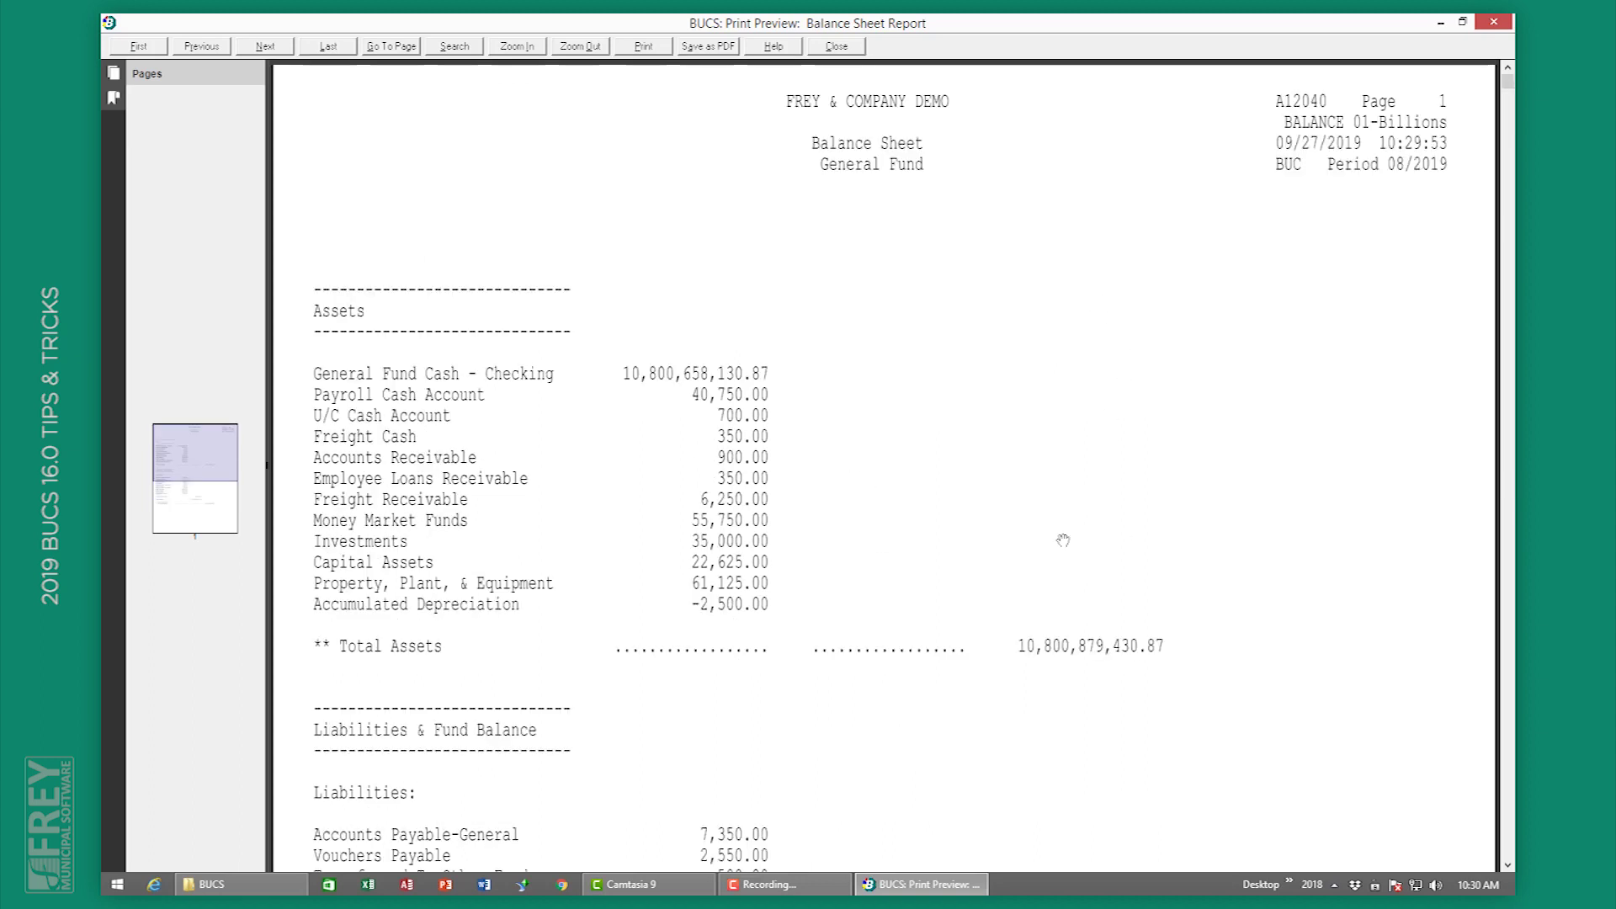
{"action": "left_click", "coordinate": [837, 47]}
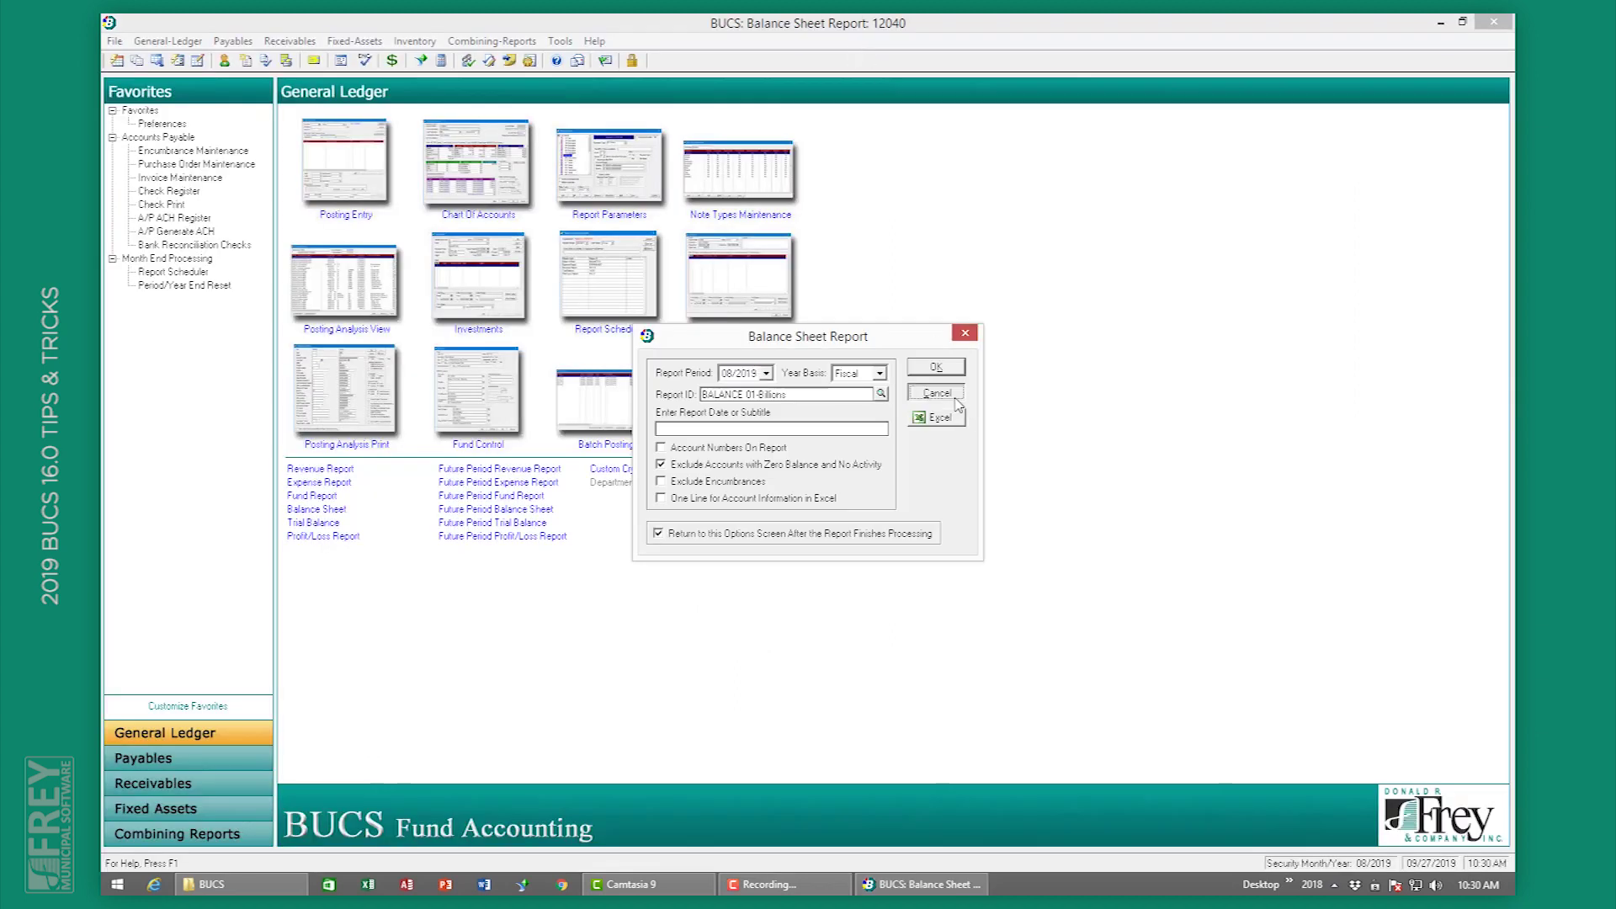
{"action": "key", "text": "Escape"}
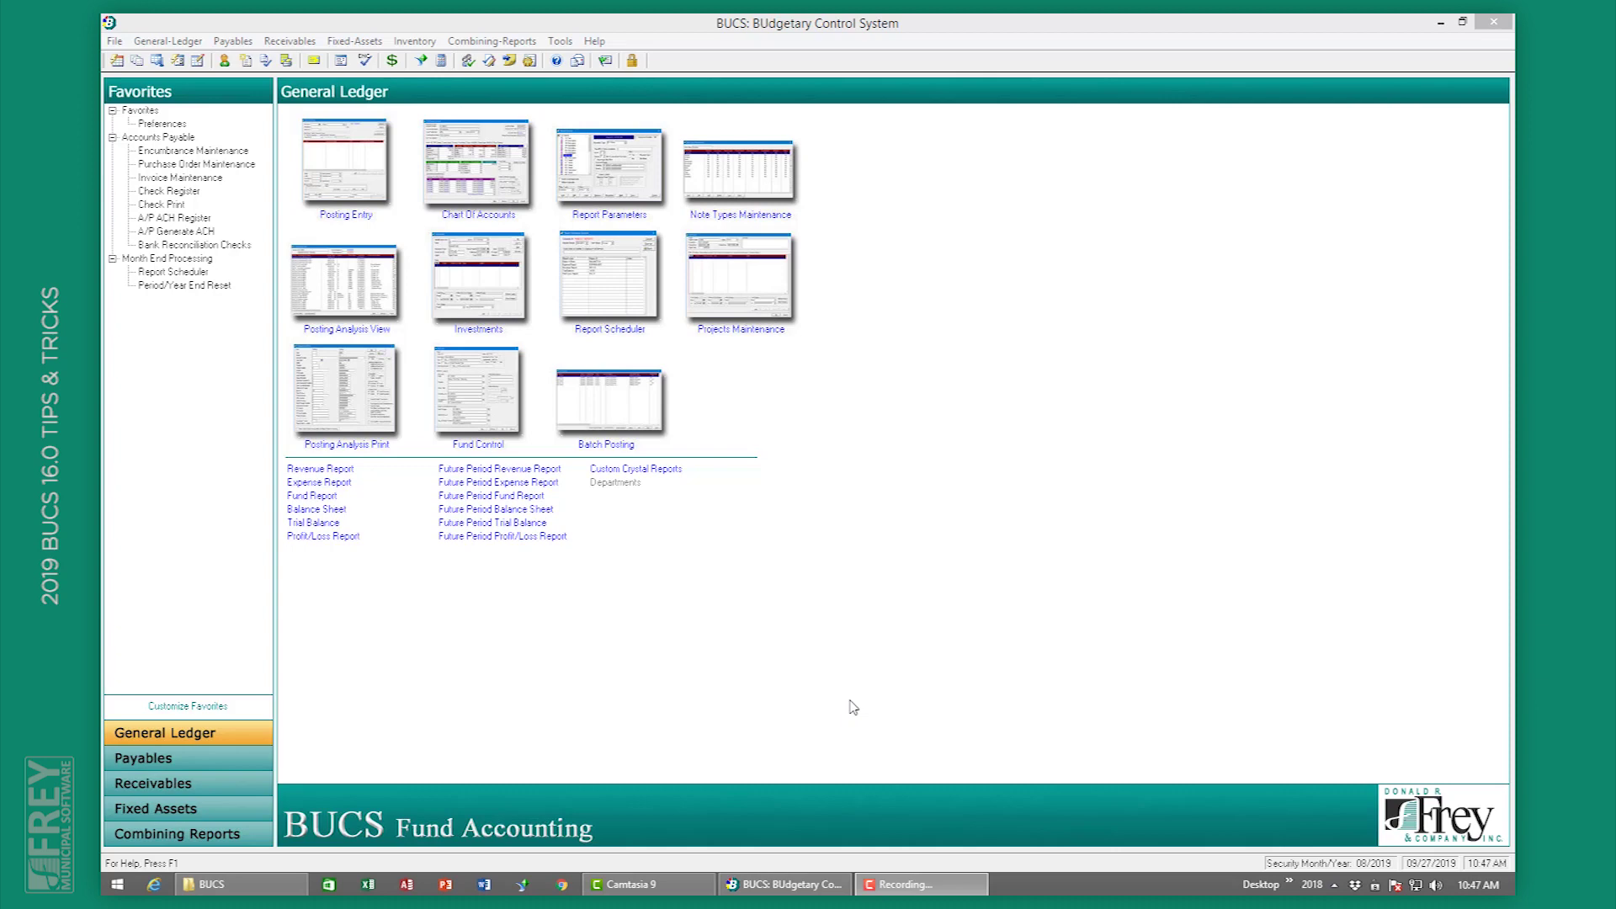
Step: Preview the full Encumbrance Report showing 5 encumbrances totalling 7,030.00, then close it
{"action": "left_click", "coordinate": [229, 762]}
{"action": "left_click", "coordinate": [590, 421]}
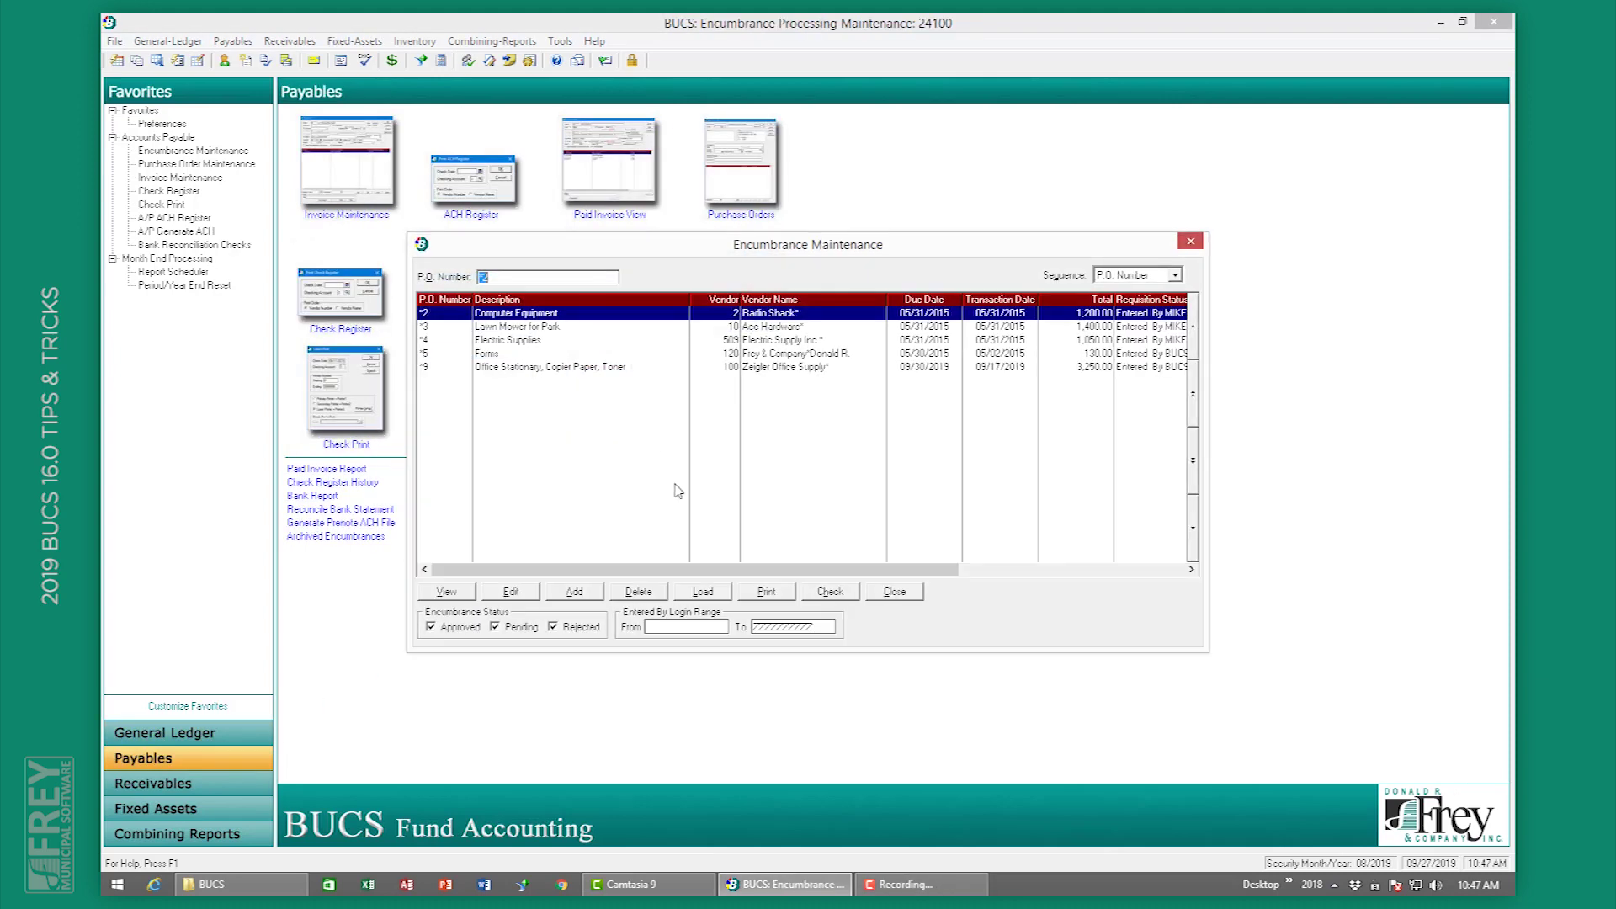
{"action": "left_click", "coordinate": [767, 592]}
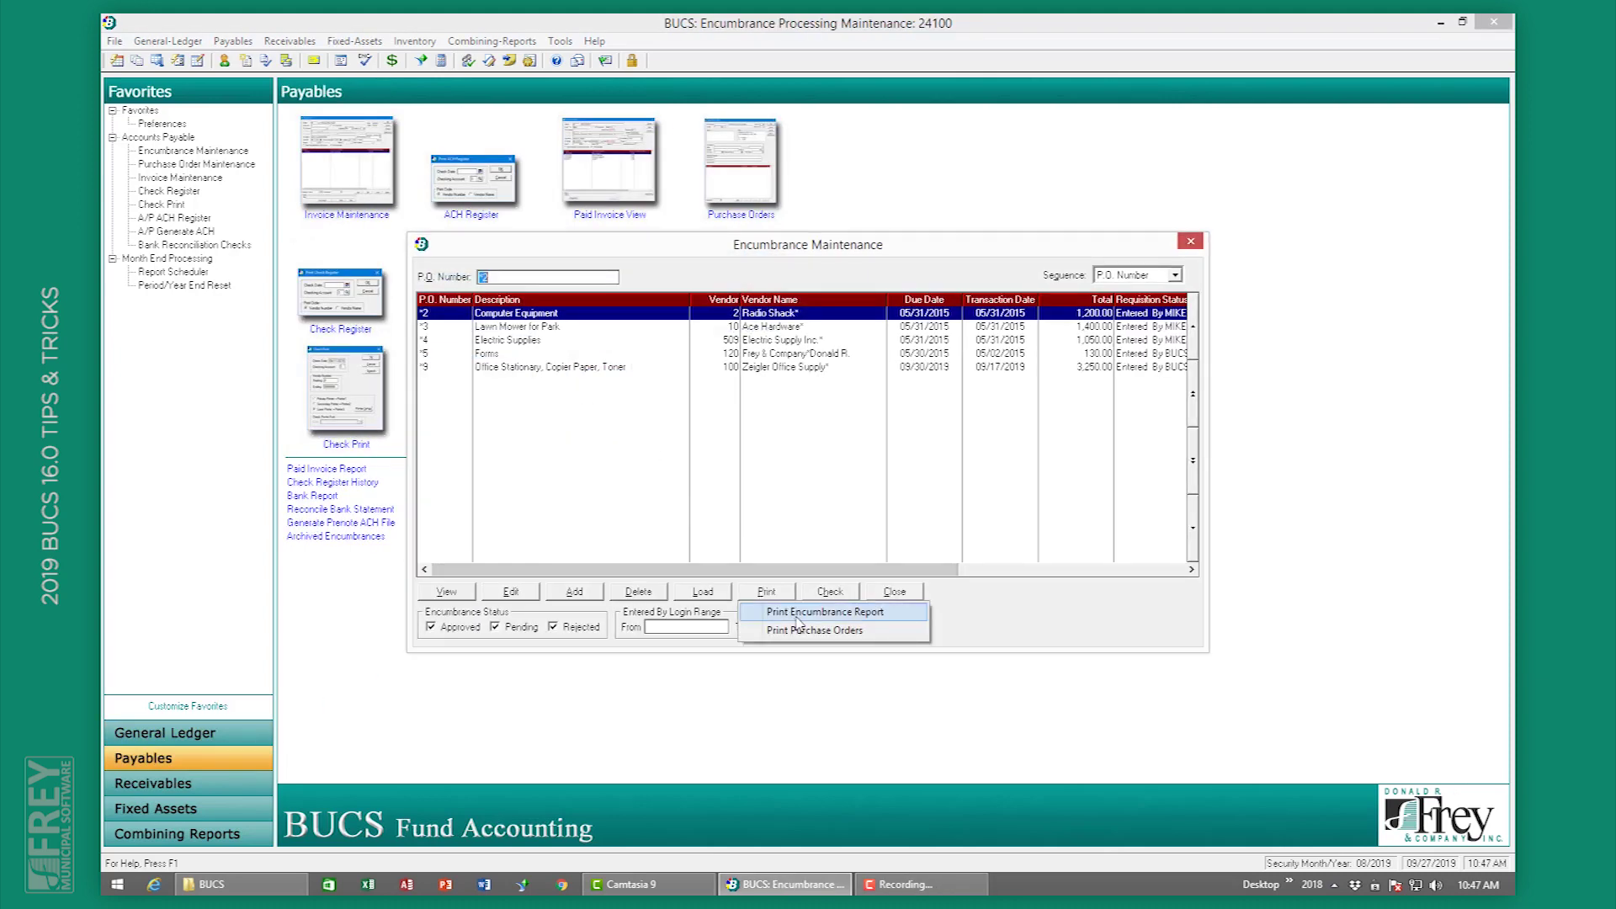
{"action": "left_click", "coordinate": [797, 614]}
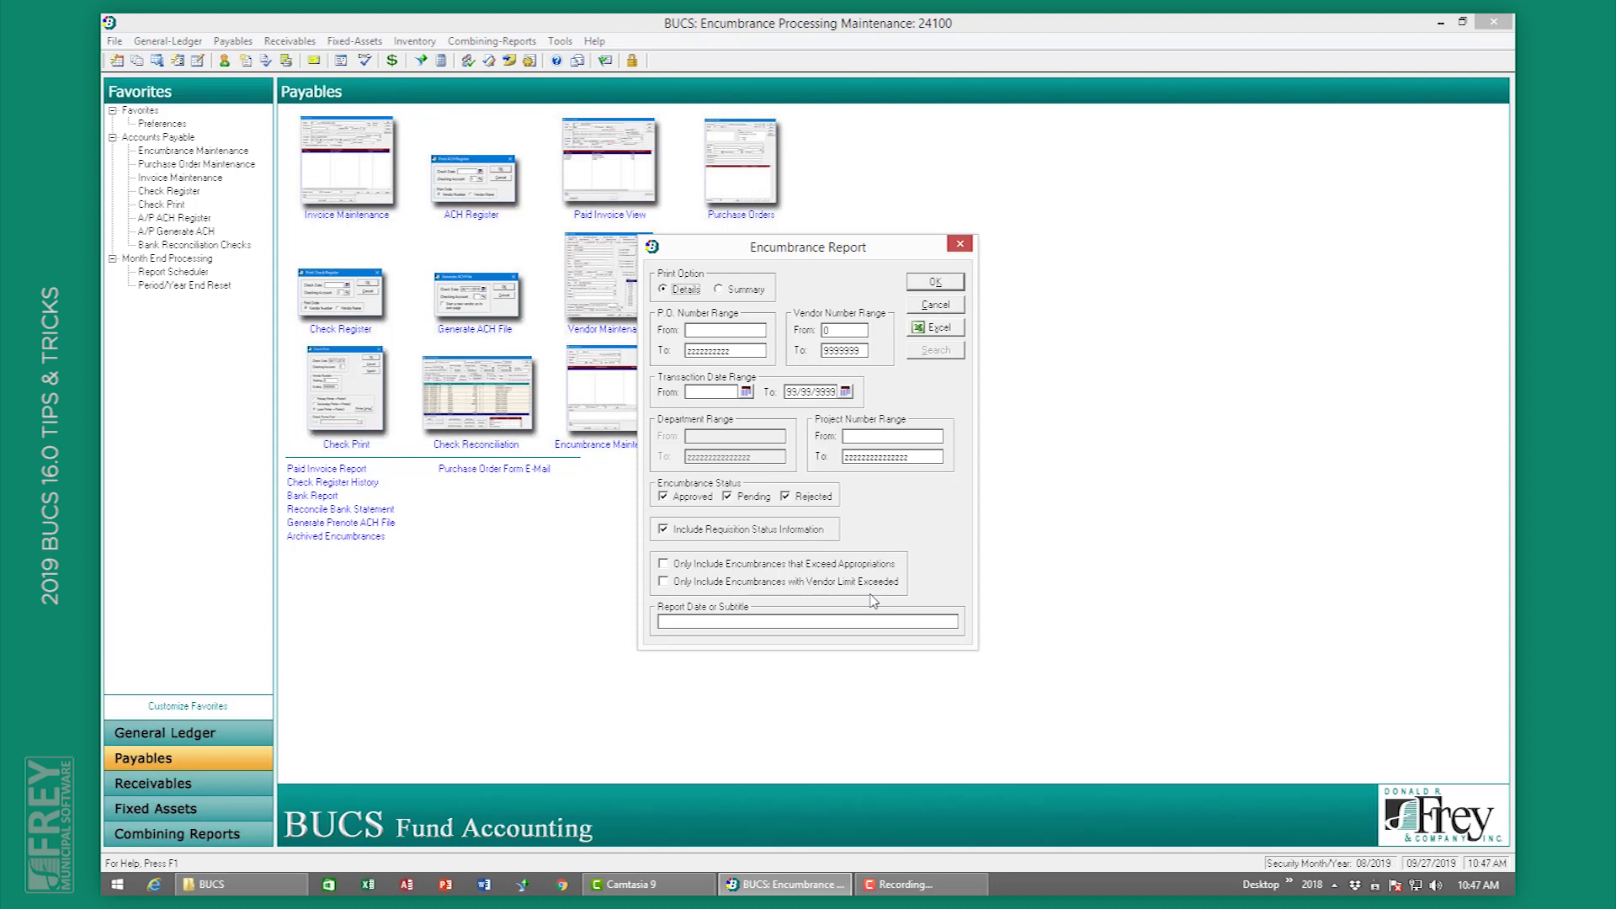
{"action": "left_click", "coordinate": [933, 282]}
{"action": "left_click", "coordinate": [882, 589]}
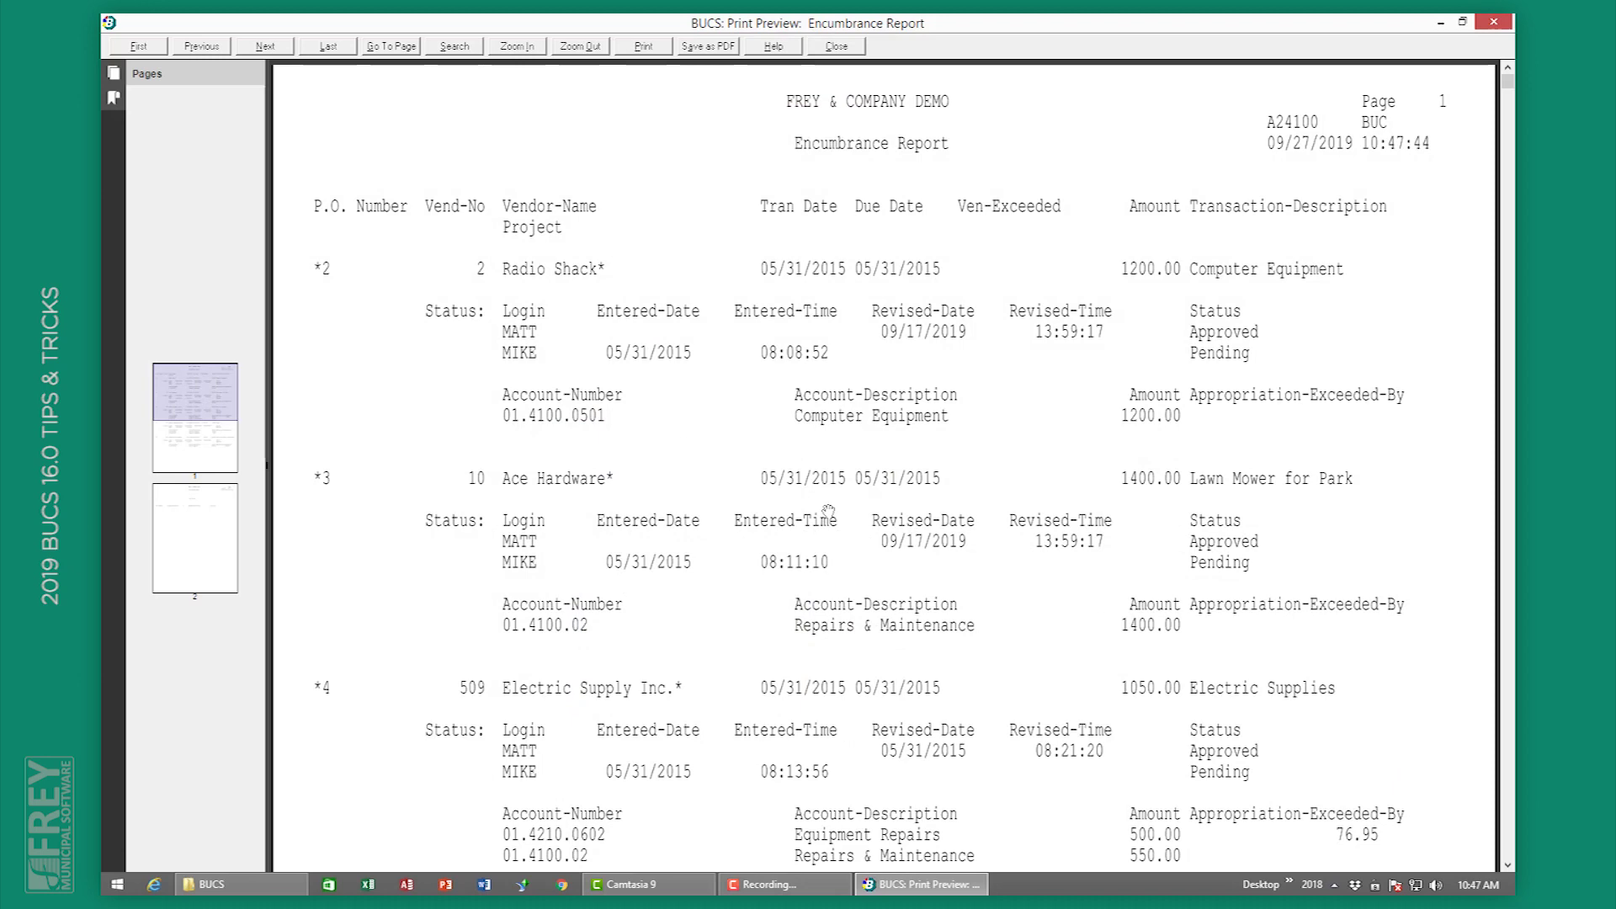
{"action": "scroll", "coordinate": [829, 511], "scroll_direction": "down", "scroll_amount": 15}
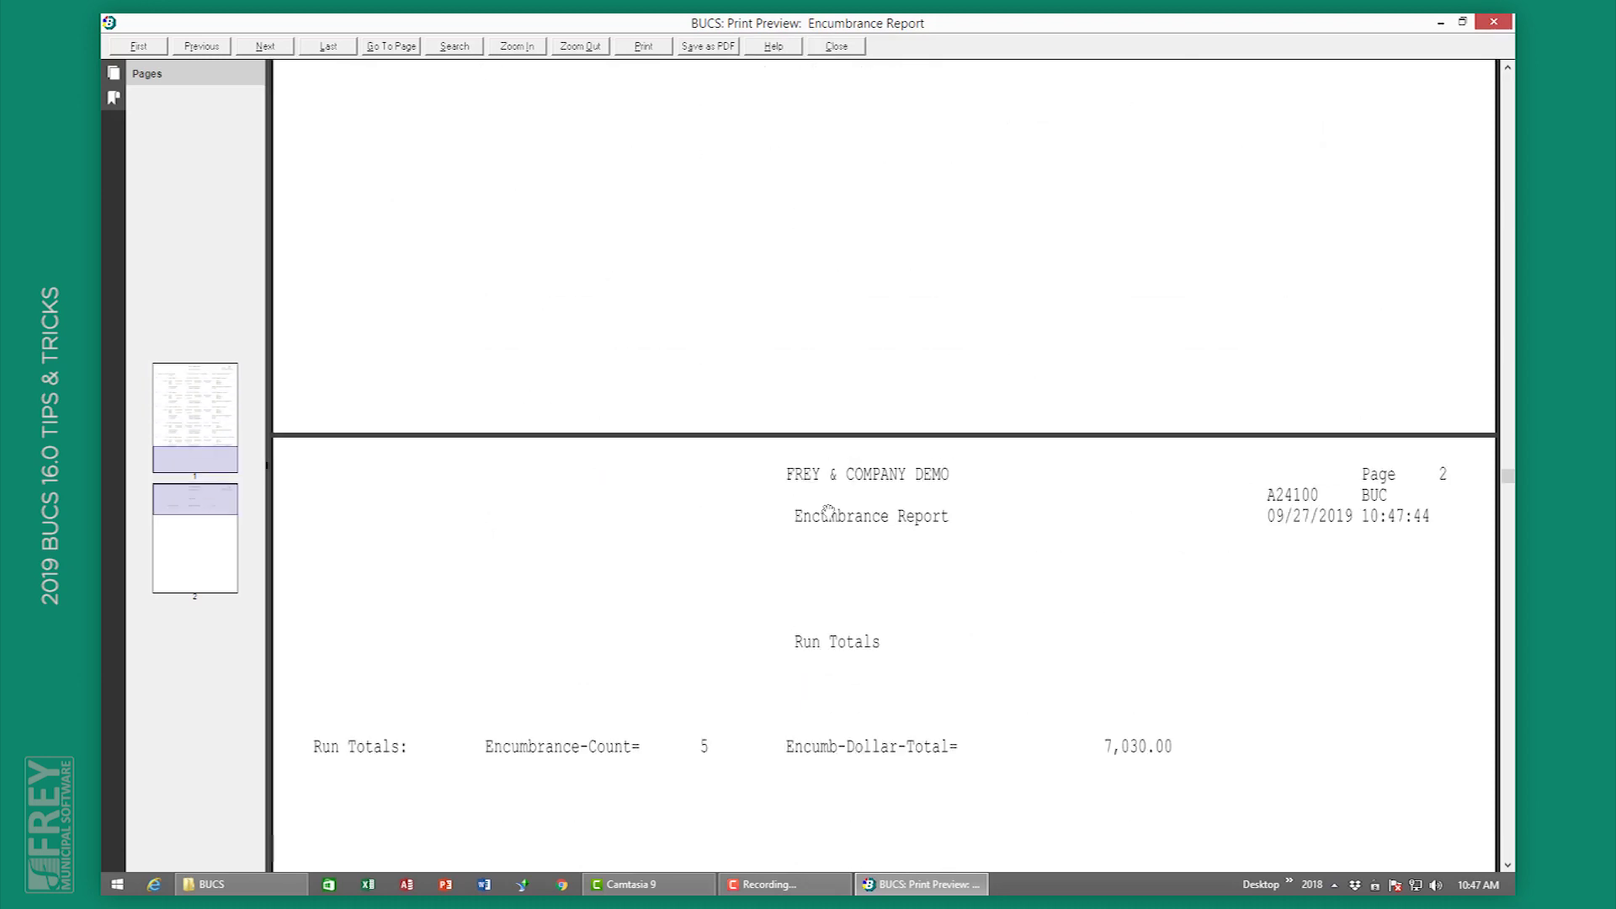
{"action": "scroll", "coordinate": [829, 511], "scroll_direction": "up", "scroll_amount": 5}
{"action": "left_click", "coordinate": [842, 49]}
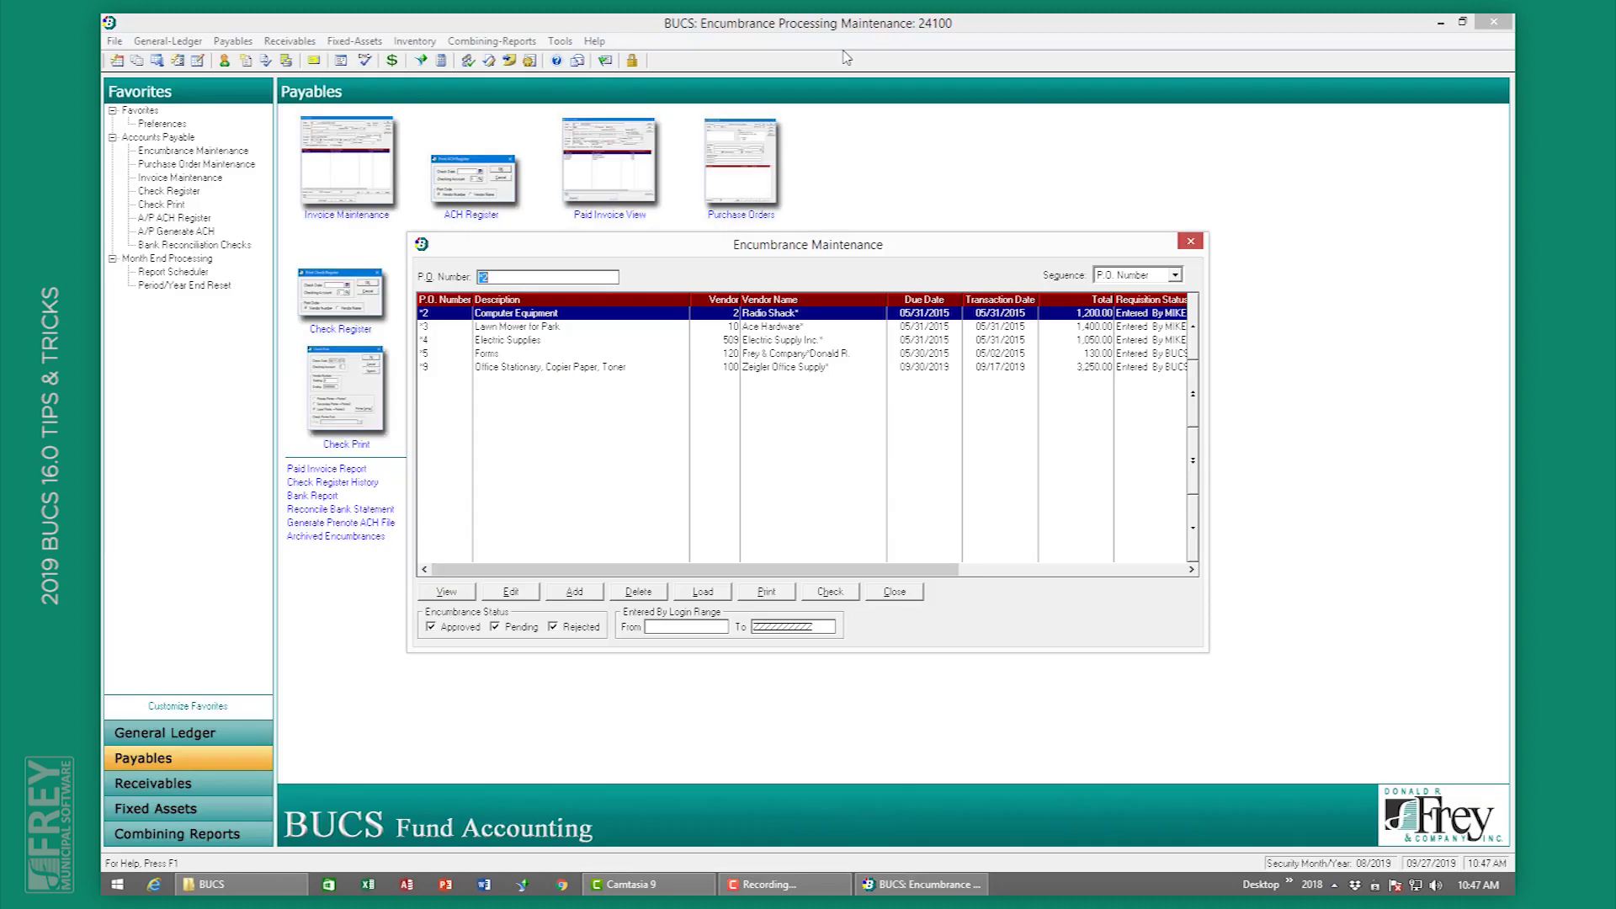
Step: Preview an Encumbrance Report limited to encumbrances that exceed appropriations
{"action": "left_click", "coordinate": [771, 591]}
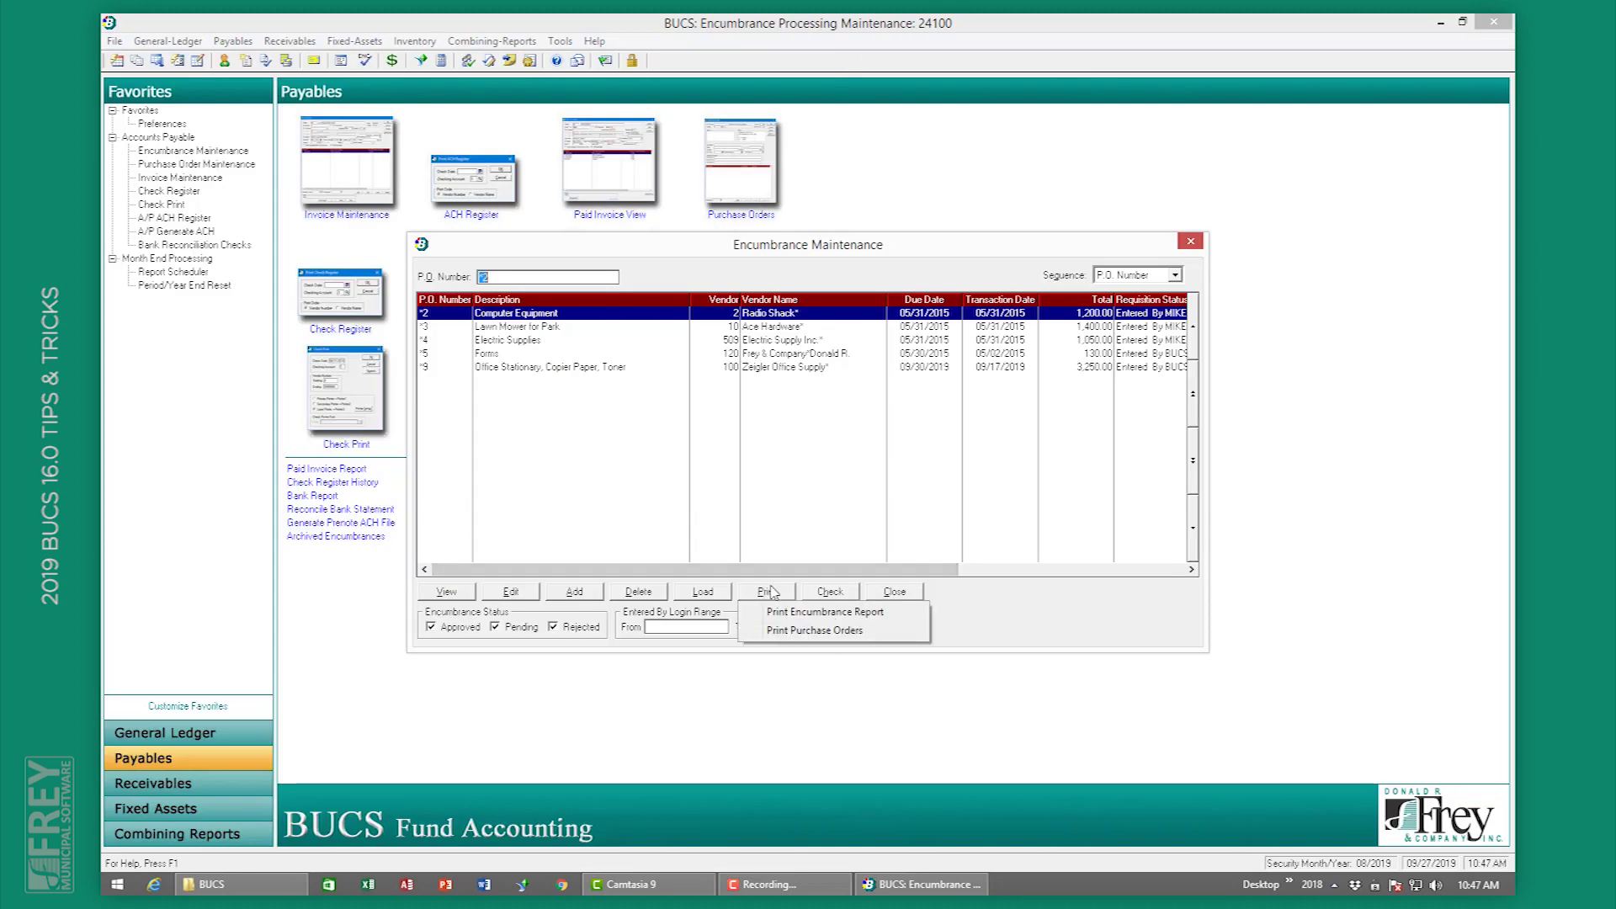
{"action": "left_click", "coordinate": [791, 612]}
{"action": "left_click", "coordinate": [744, 570]}
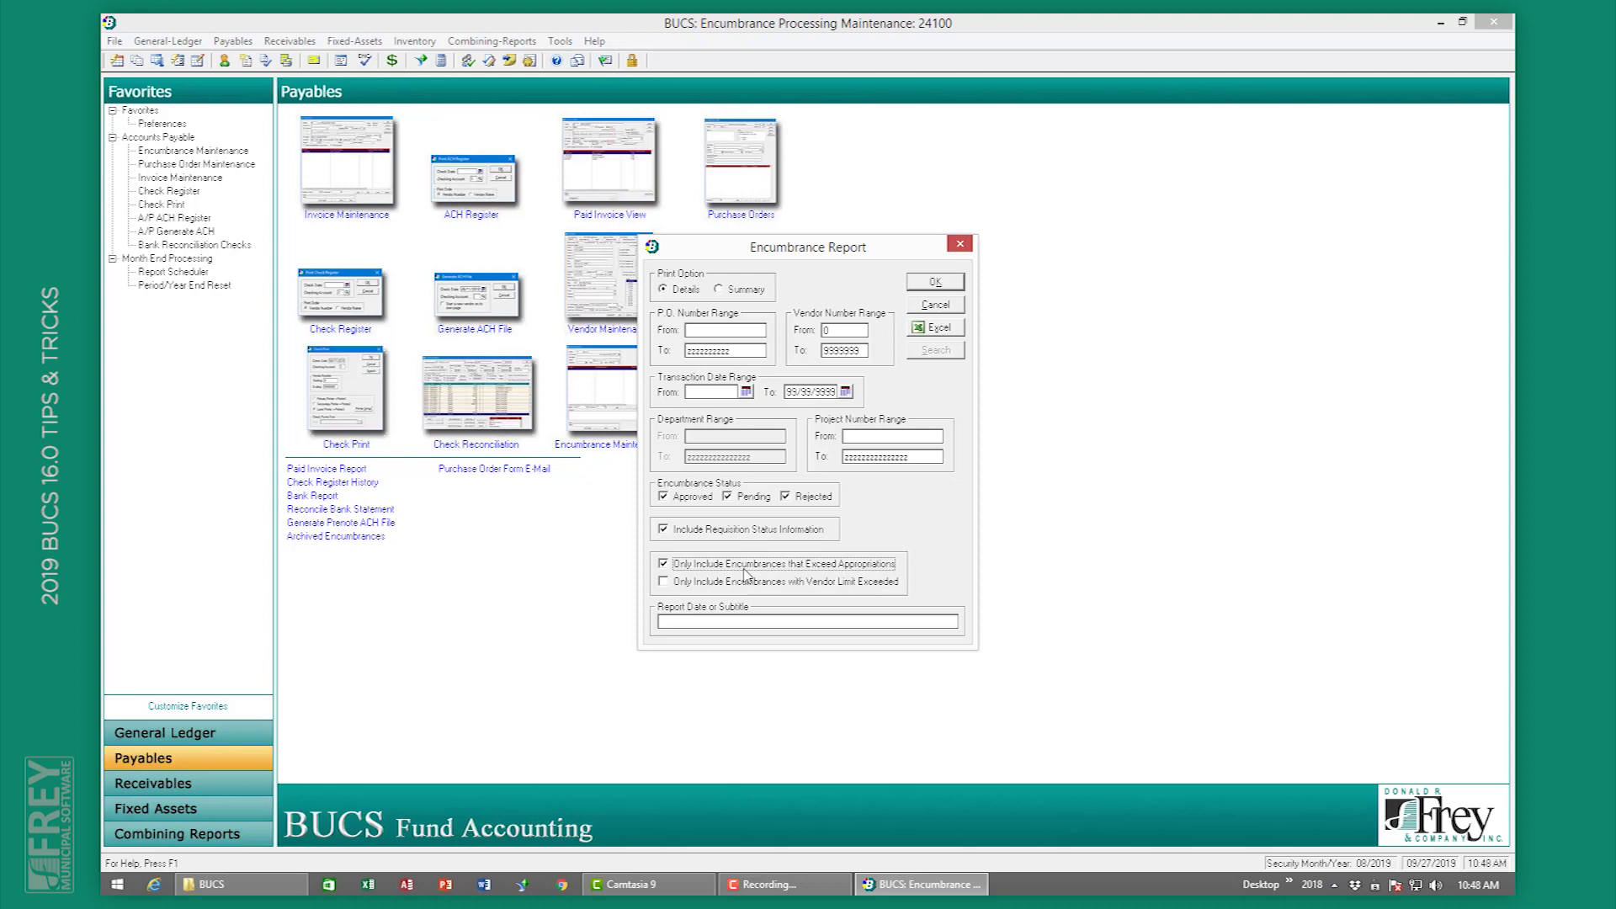
{"action": "left_click", "coordinate": [935, 282]}
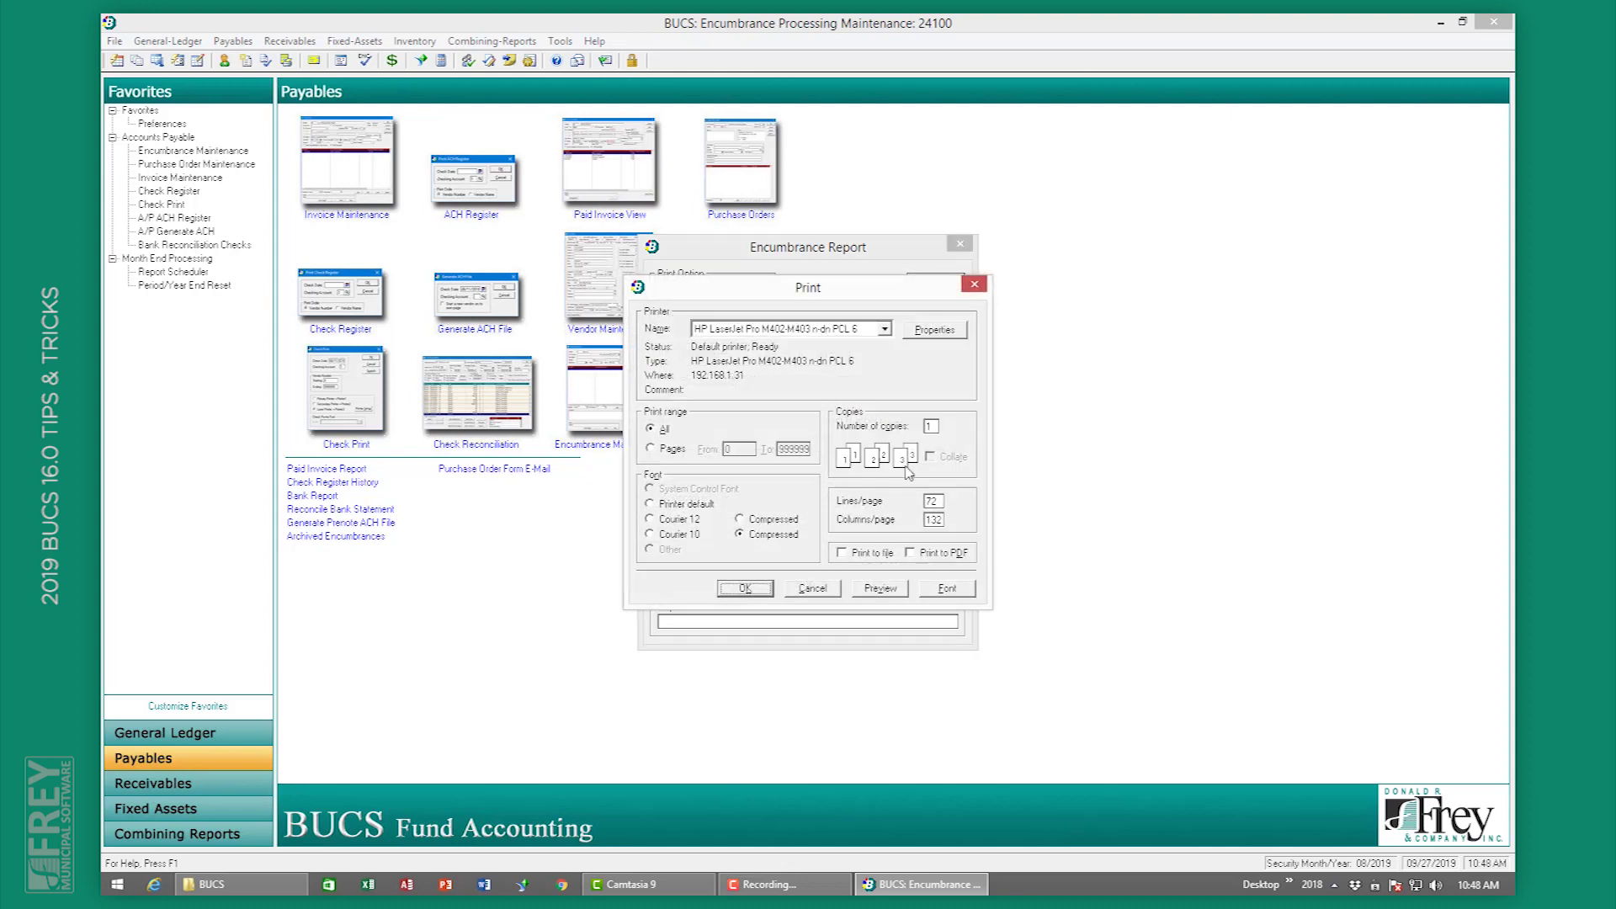
{"action": "left_click", "coordinate": [881, 588]}
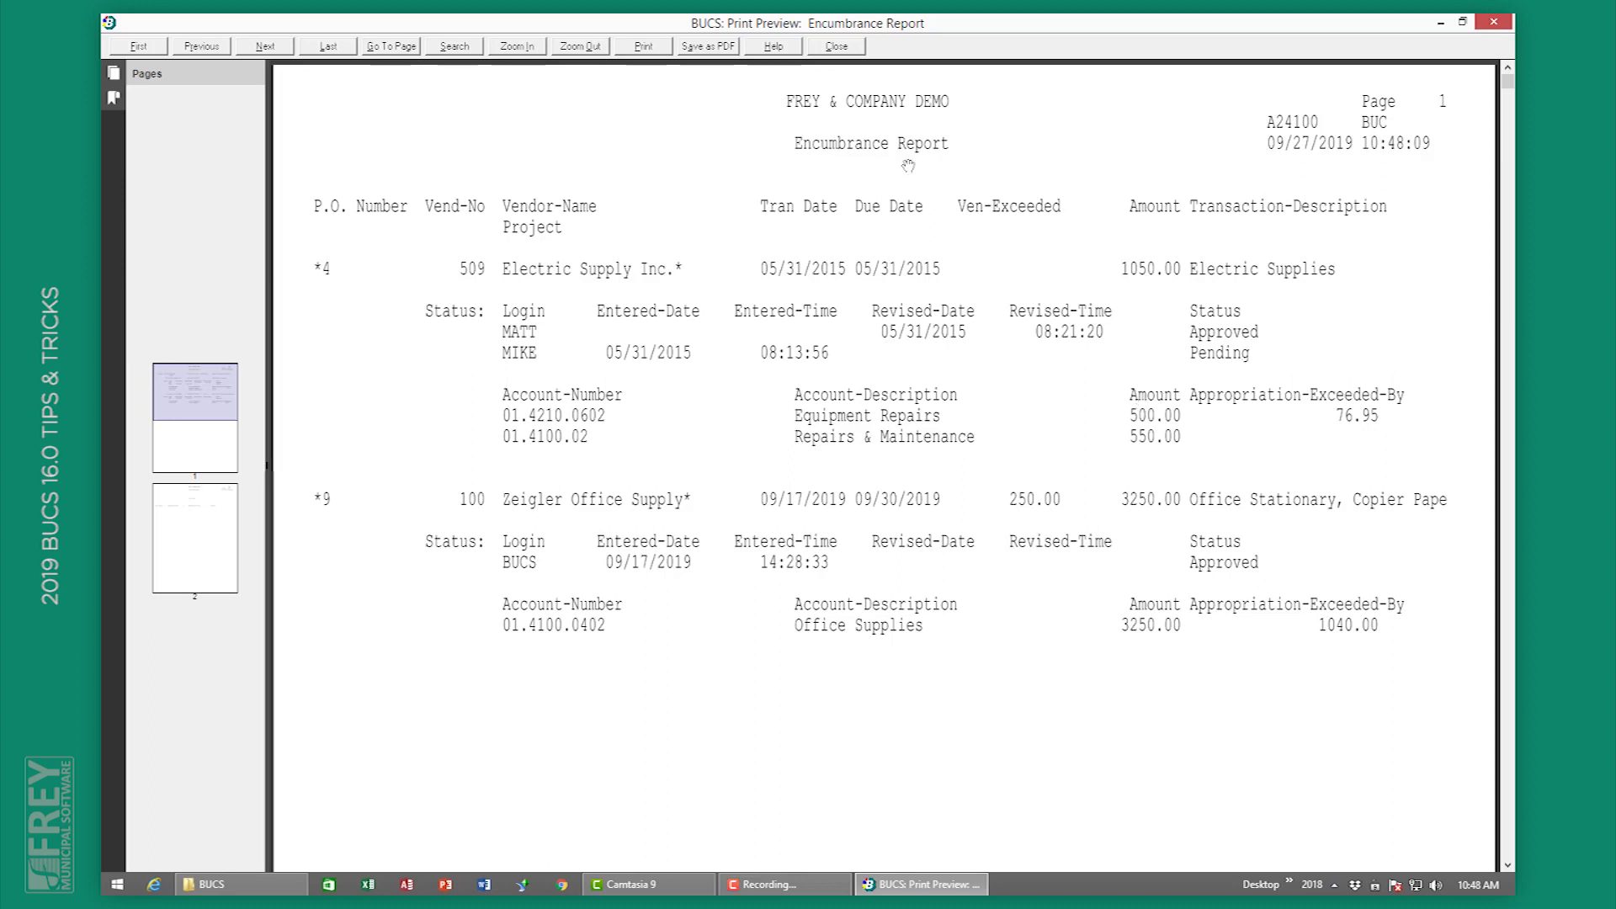
{"action": "left_click", "coordinate": [837, 47]}
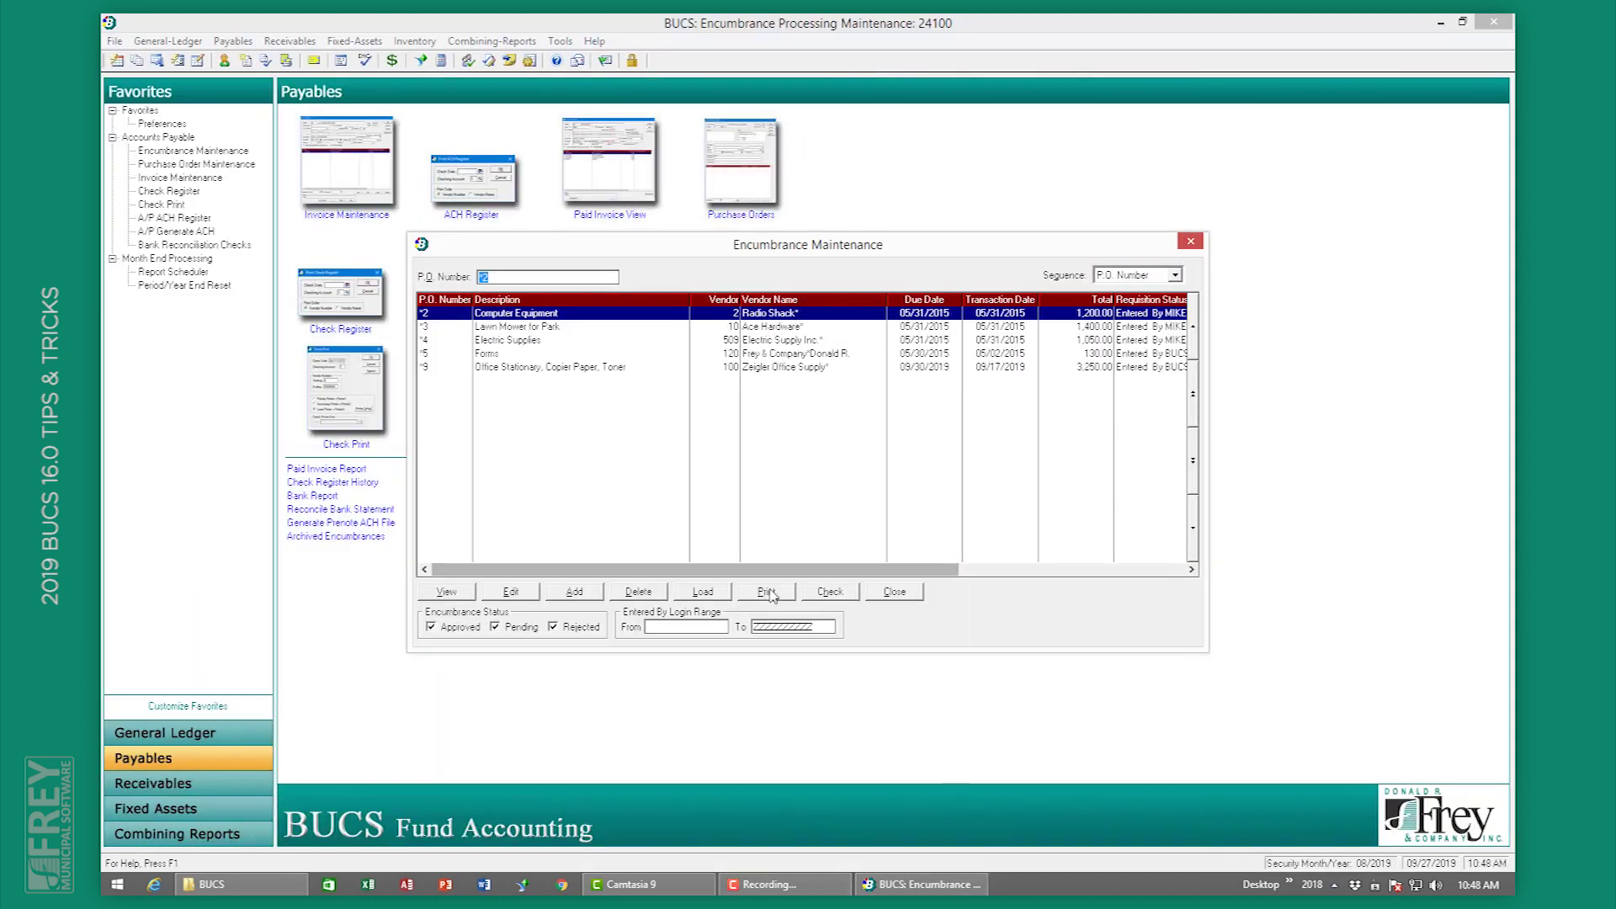
Step: Preview an Encumbrance Report limited to Vendor Limit Exceeded, showing P.O.s 5 and 9
{"action": "left_click", "coordinate": [767, 592]}
{"action": "left_click", "coordinate": [782, 615]}
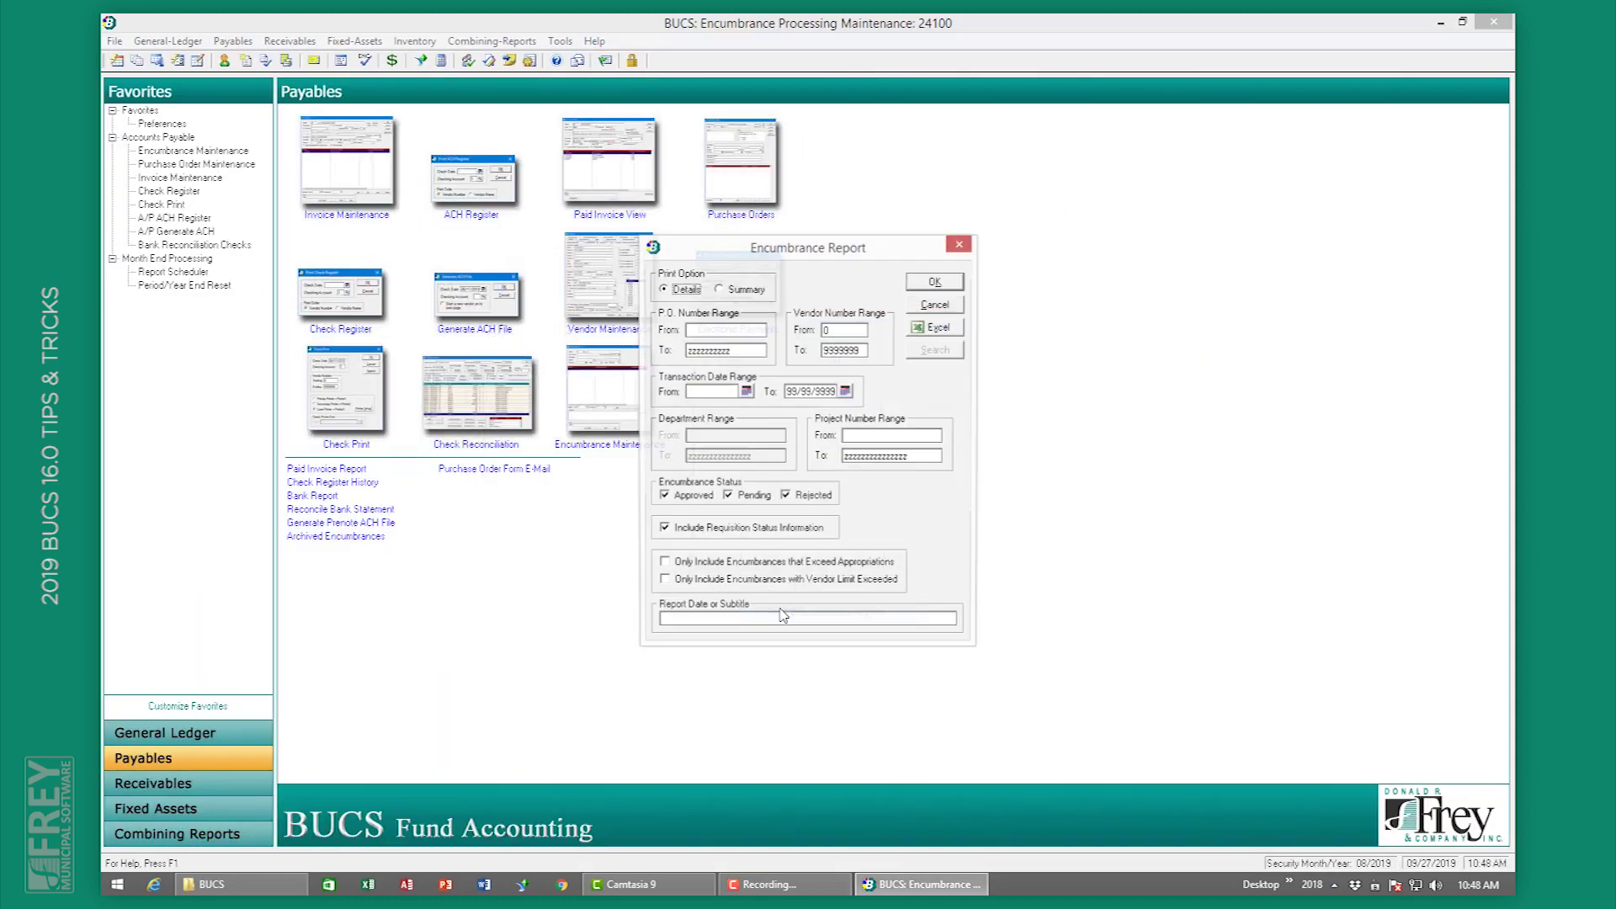
{"action": "left_click", "coordinate": [769, 581]}
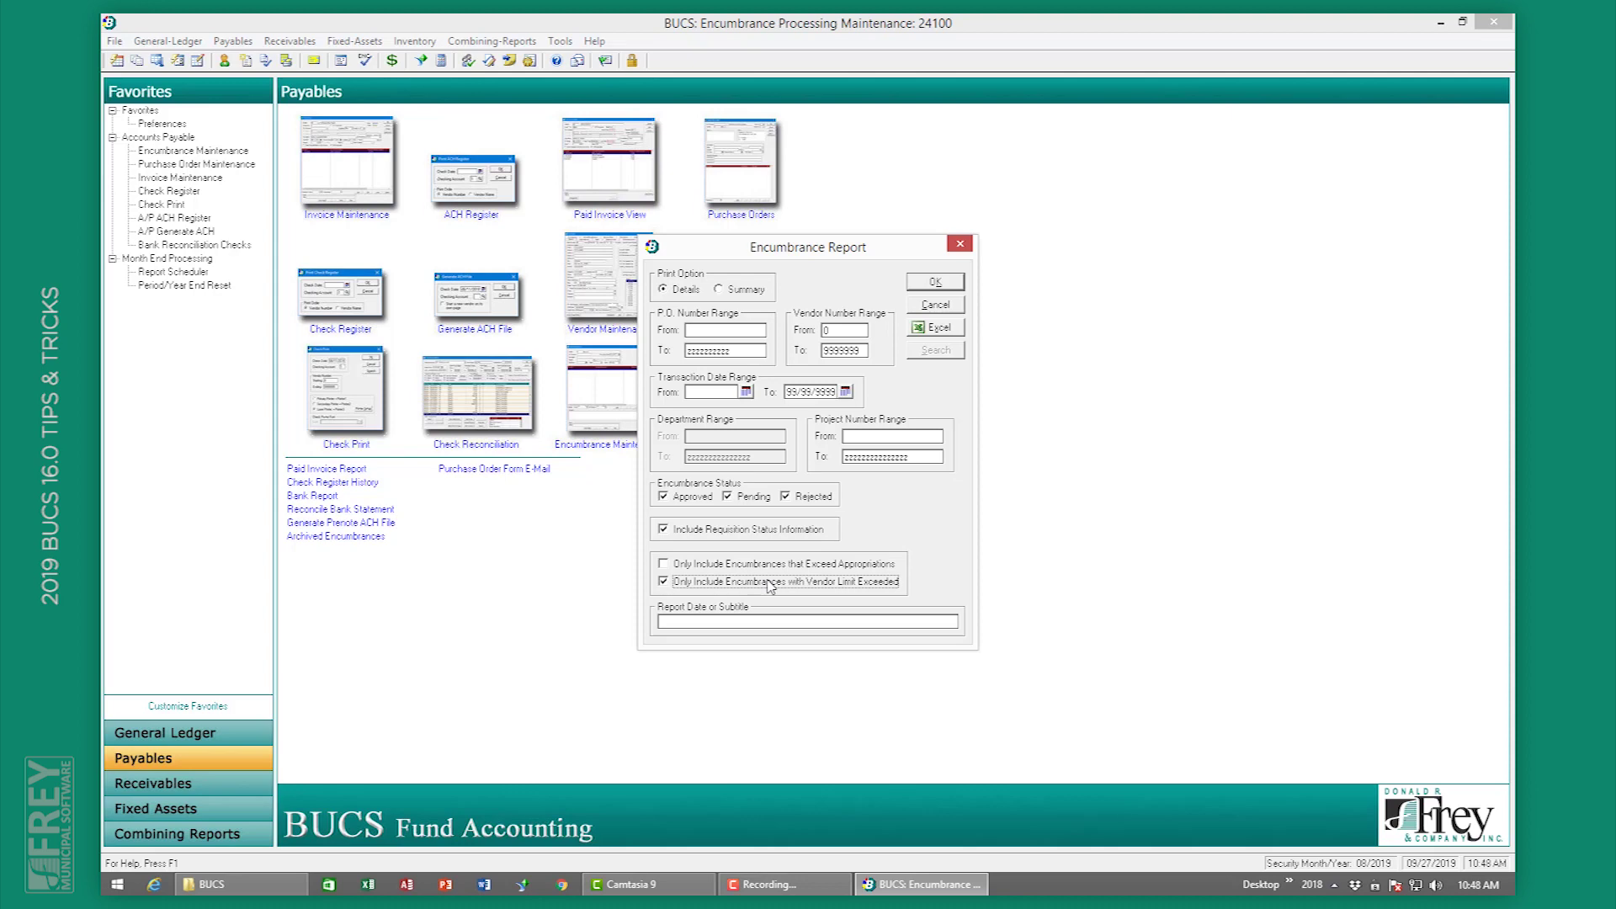
{"action": "left_click", "coordinate": [934, 284]}
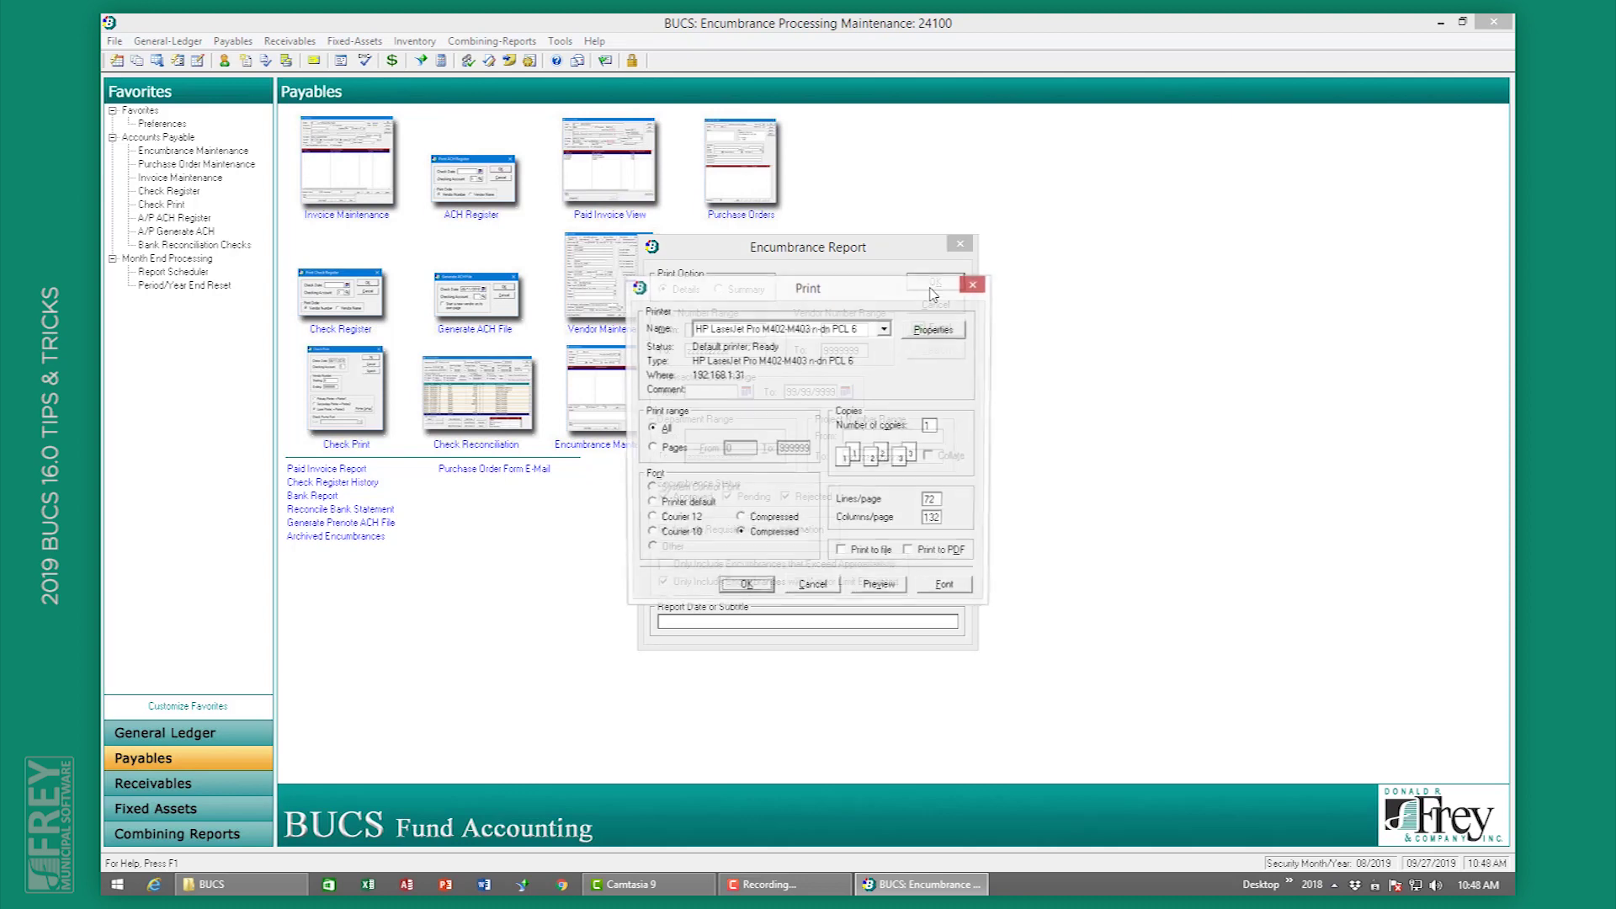
{"action": "left_click", "coordinate": [874, 588]}
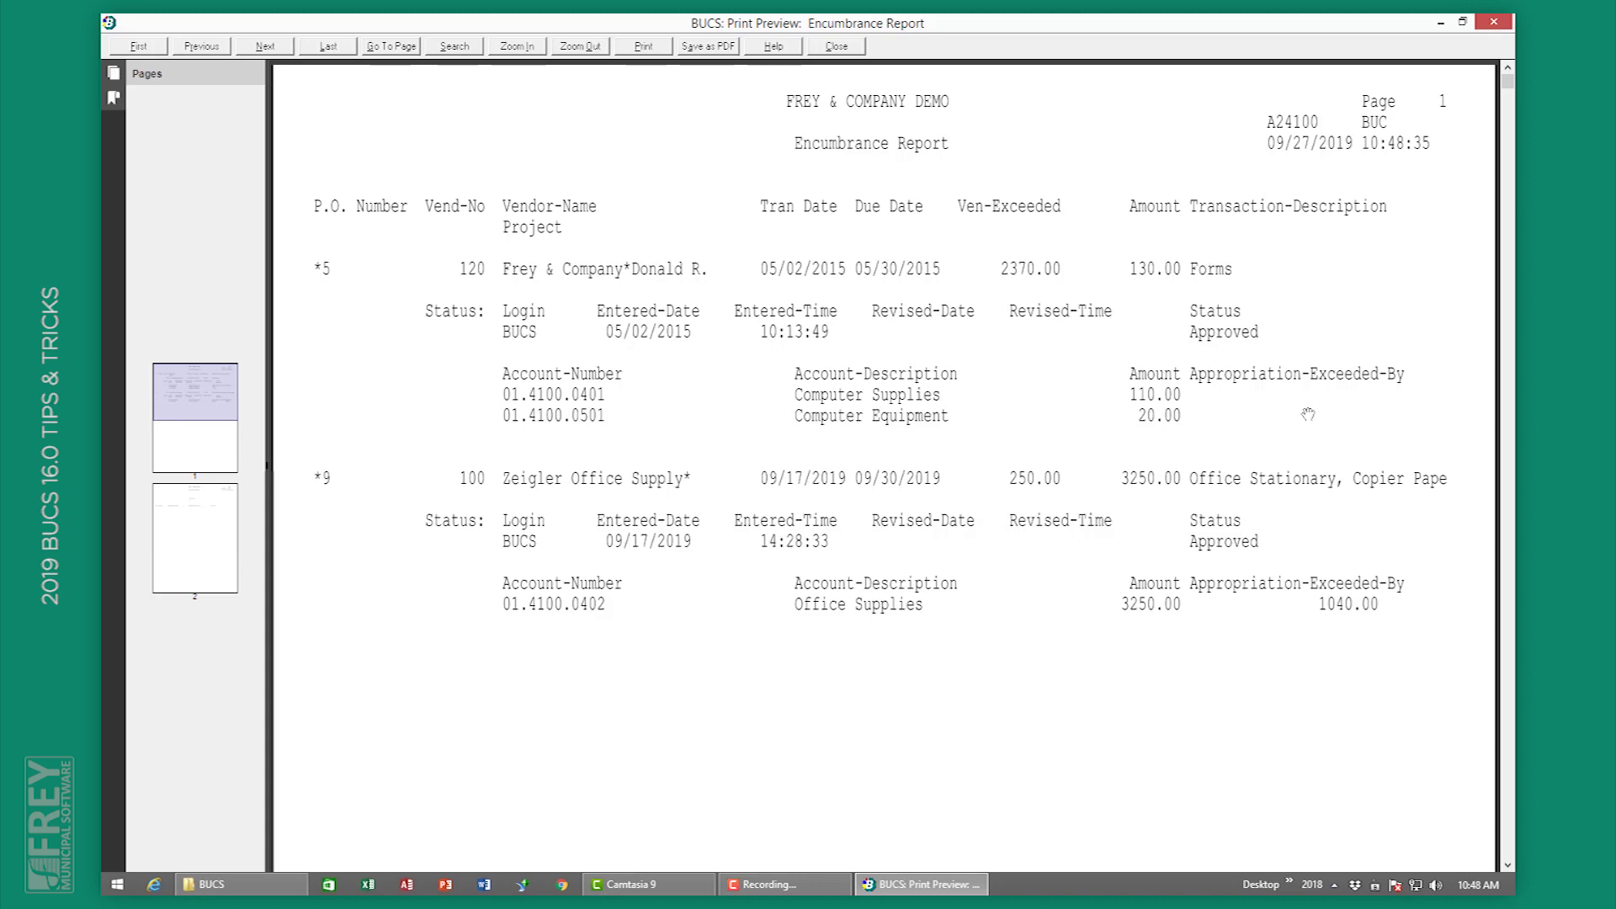
{"action": "left_click", "coordinate": [833, 49]}
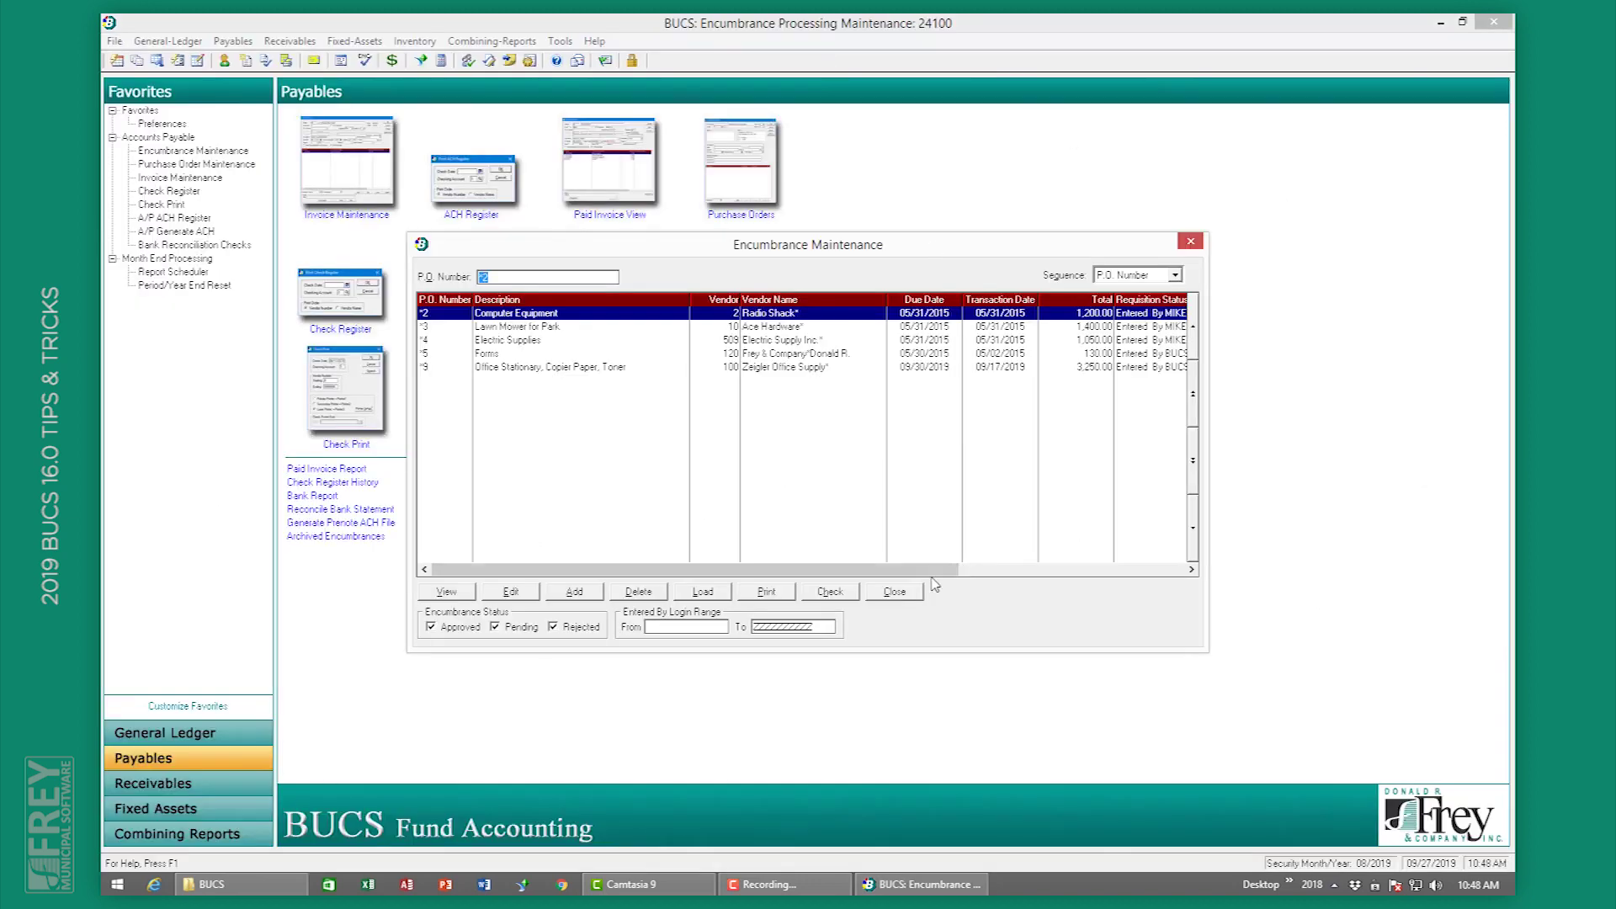
Step: Close Encumbrance Maintenance and search paid invoices whose description contains 'supplies'
{"action": "left_click", "coordinate": [895, 591]}
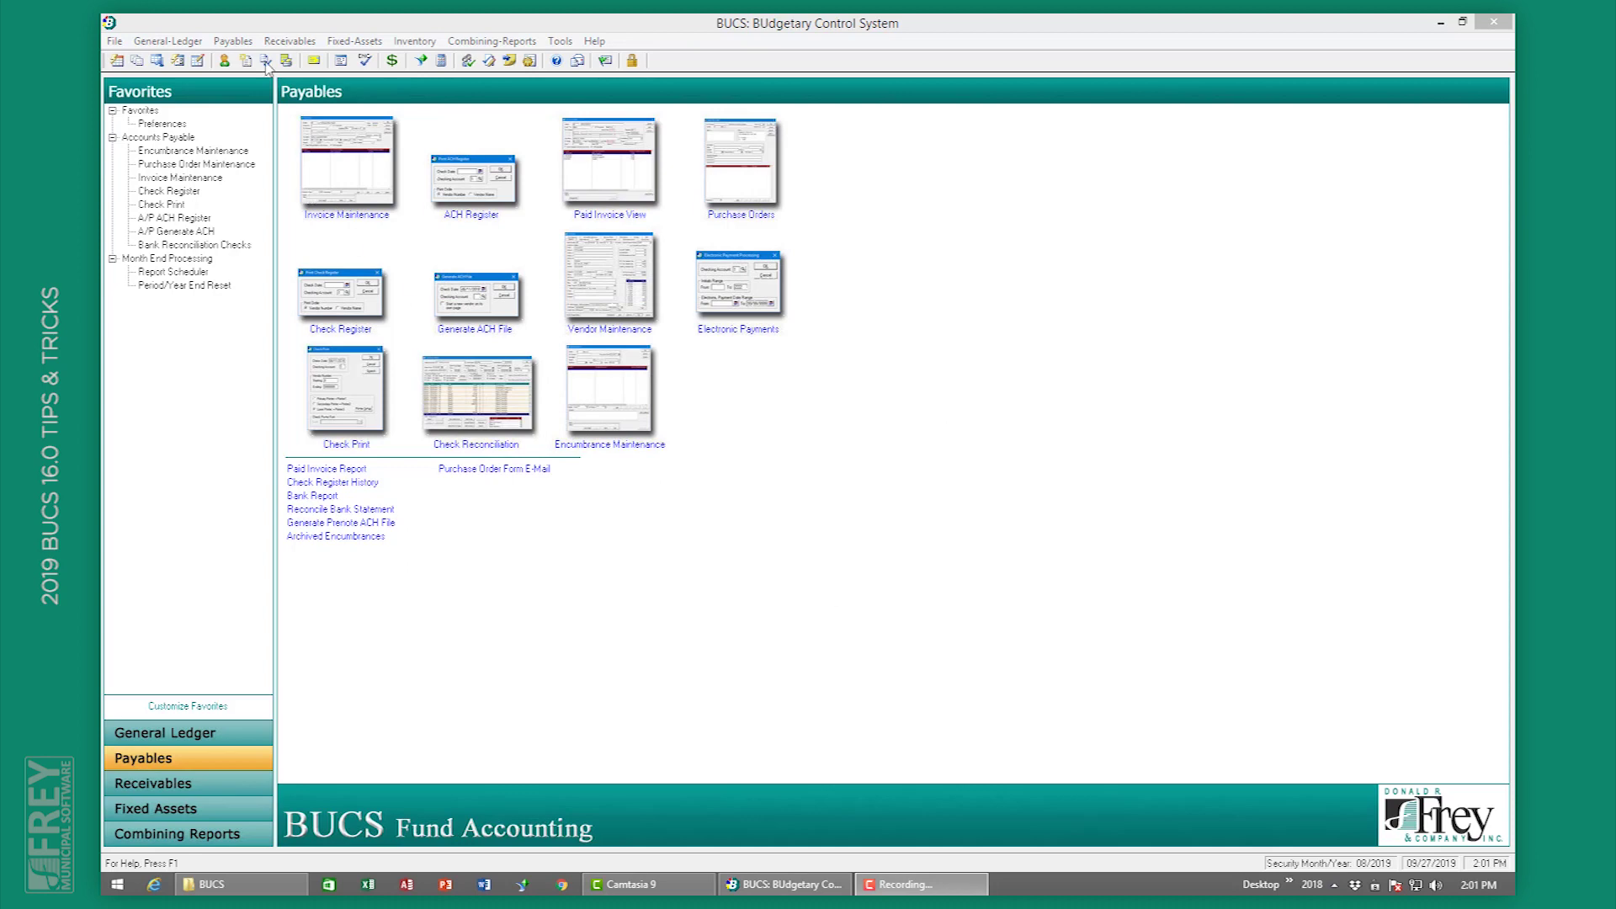
{"action": "left_click", "coordinate": [239, 44]}
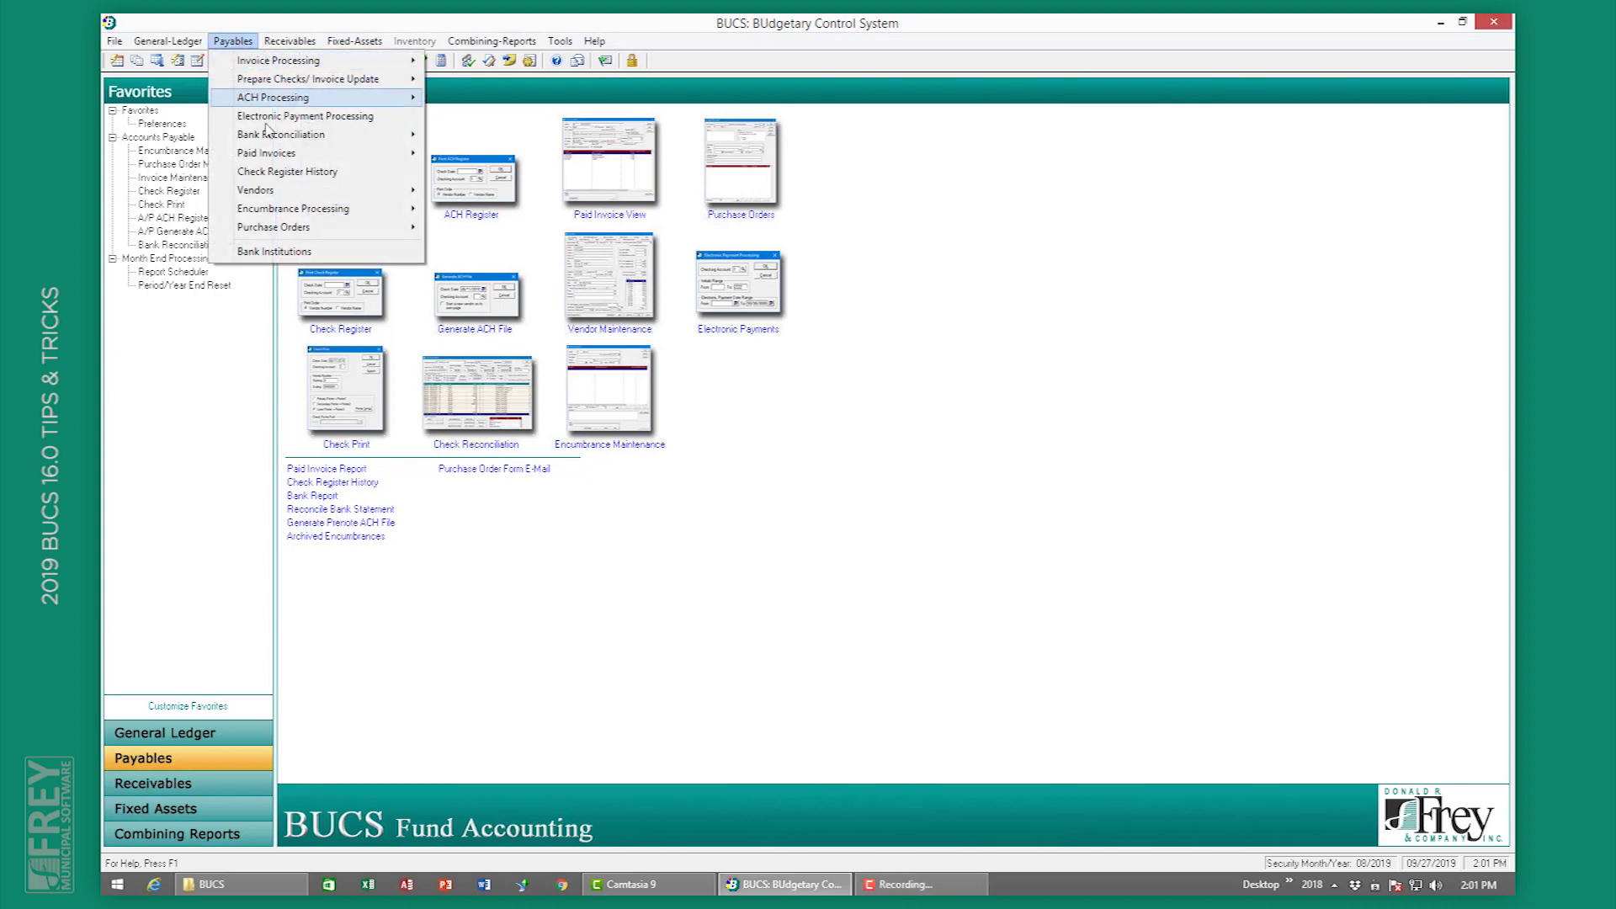
{"action": "mouse_move", "coordinate": [274, 153]}
{"action": "left_click", "coordinate": [455, 153]}
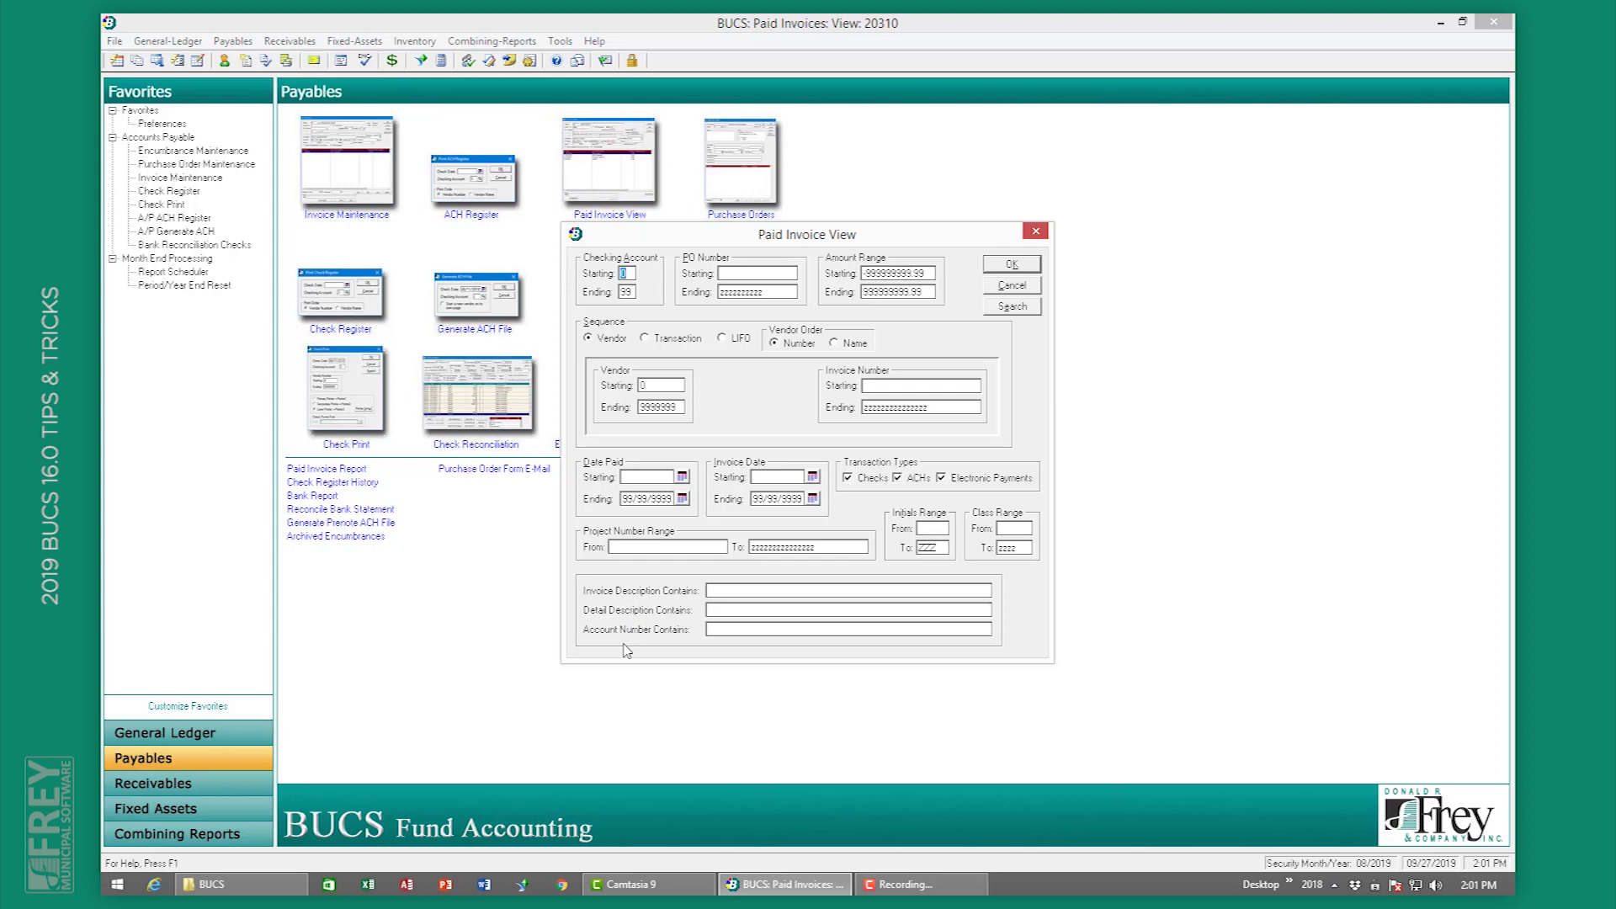
{"action": "left_click", "coordinate": [716, 592]}
{"action": "left_click", "coordinate": [716, 595]}
{"action": "type", "text": "sc"}
{"action": "type", "text": "pplies"}
{"action": "left_click", "coordinate": [1013, 264]}
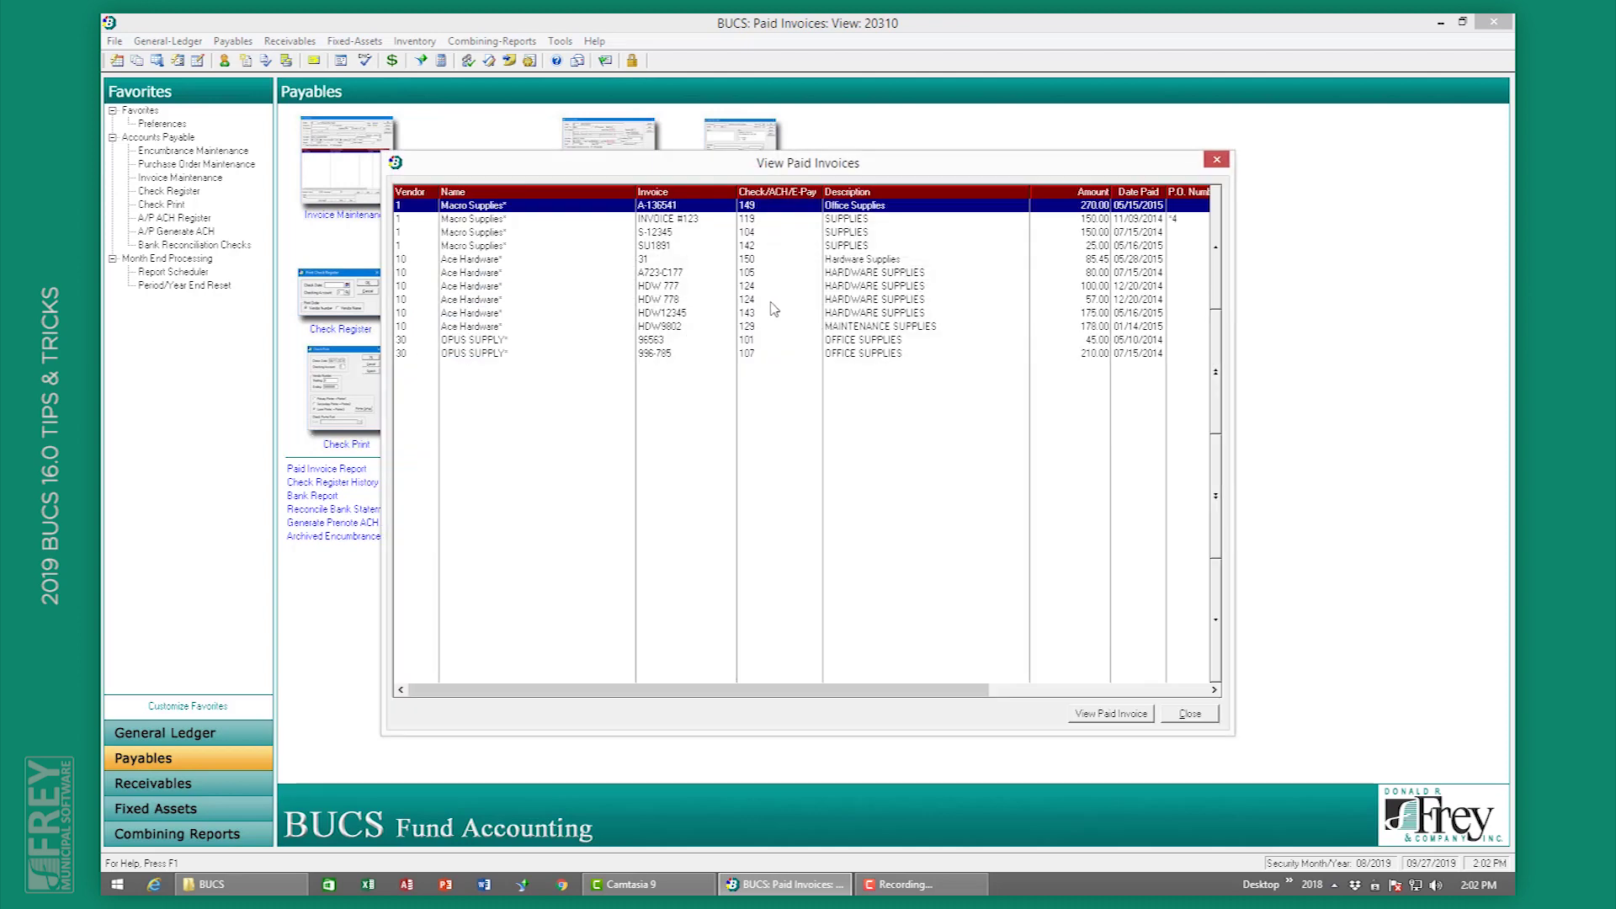
Step: Browse the matching invoice details from Macro Supplies A-136541 through to the last OPUS SUPPLY invoice
{"action": "double_click", "coordinate": [837, 207]}
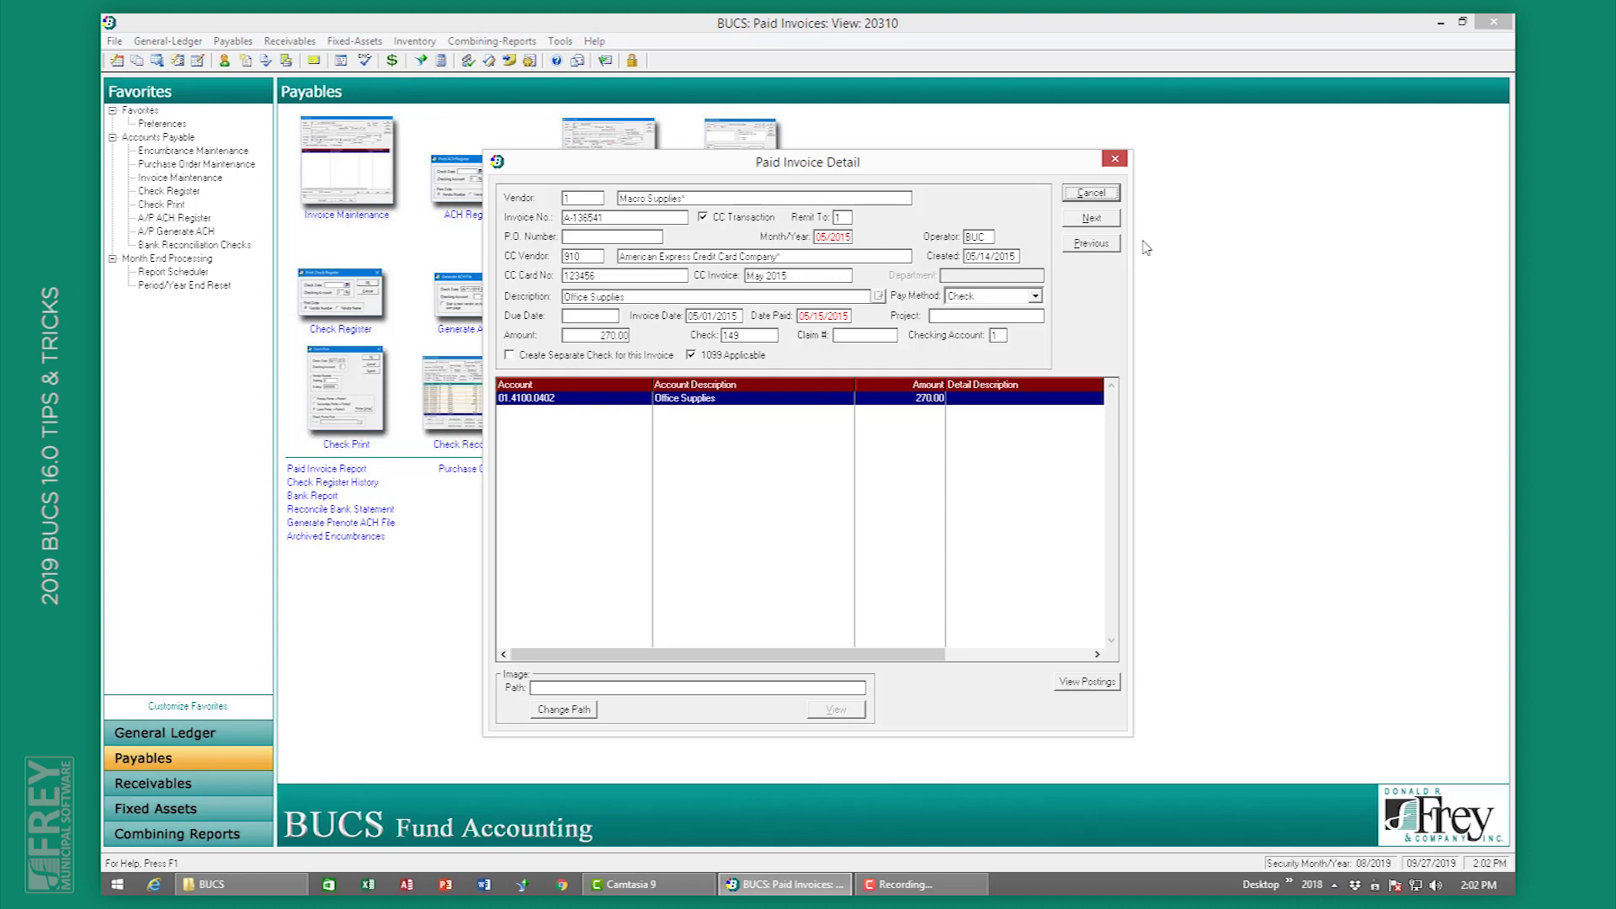
{"action": "left_click", "coordinate": [1093, 193]}
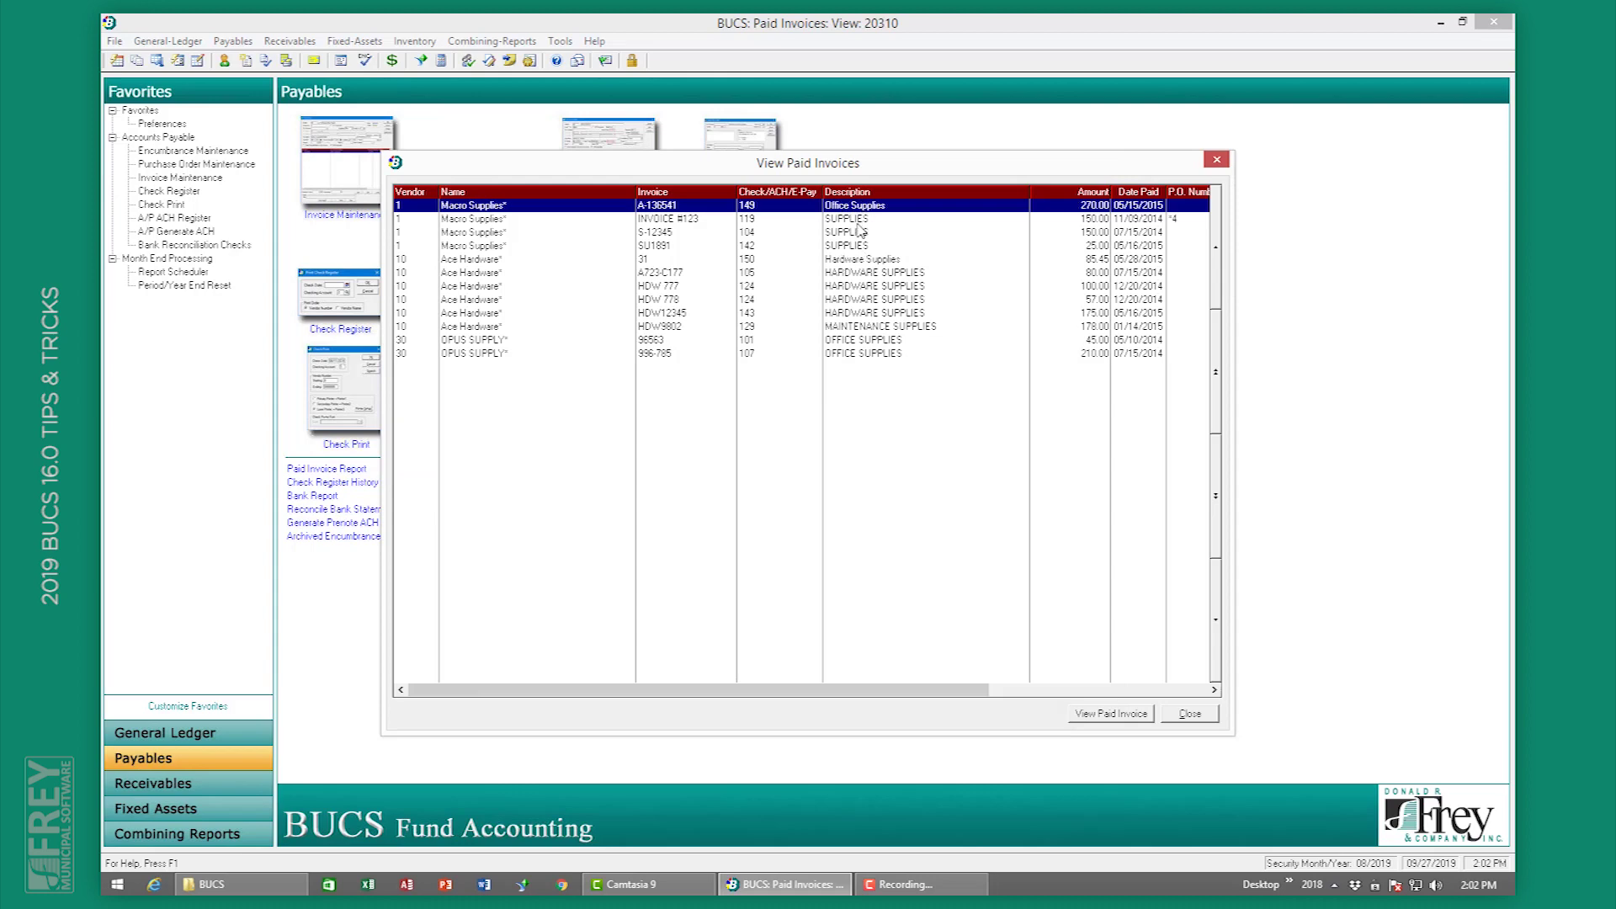
{"action": "double_click", "coordinate": [857, 261]}
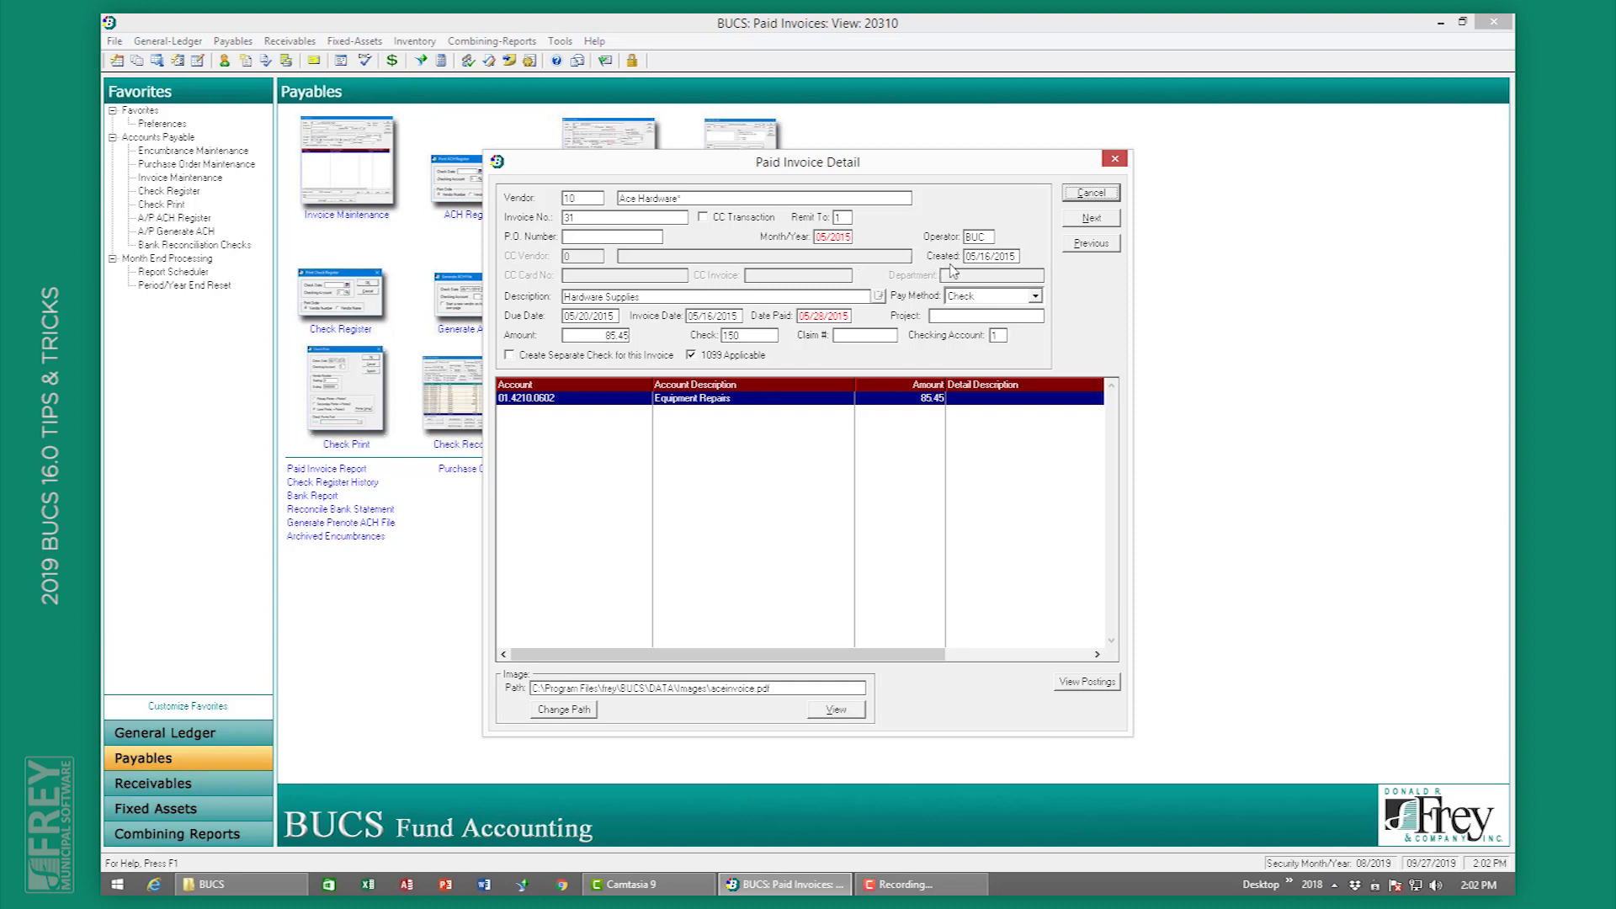
{"action": "left_click", "coordinate": [1097, 218]}
{"action": "left_click", "coordinate": [1096, 218]}
{"action": "left_click", "coordinate": [1097, 218]}
{"action": "left_click", "coordinate": [1097, 218]}
{"action": "left_click", "coordinate": [1097, 218]}
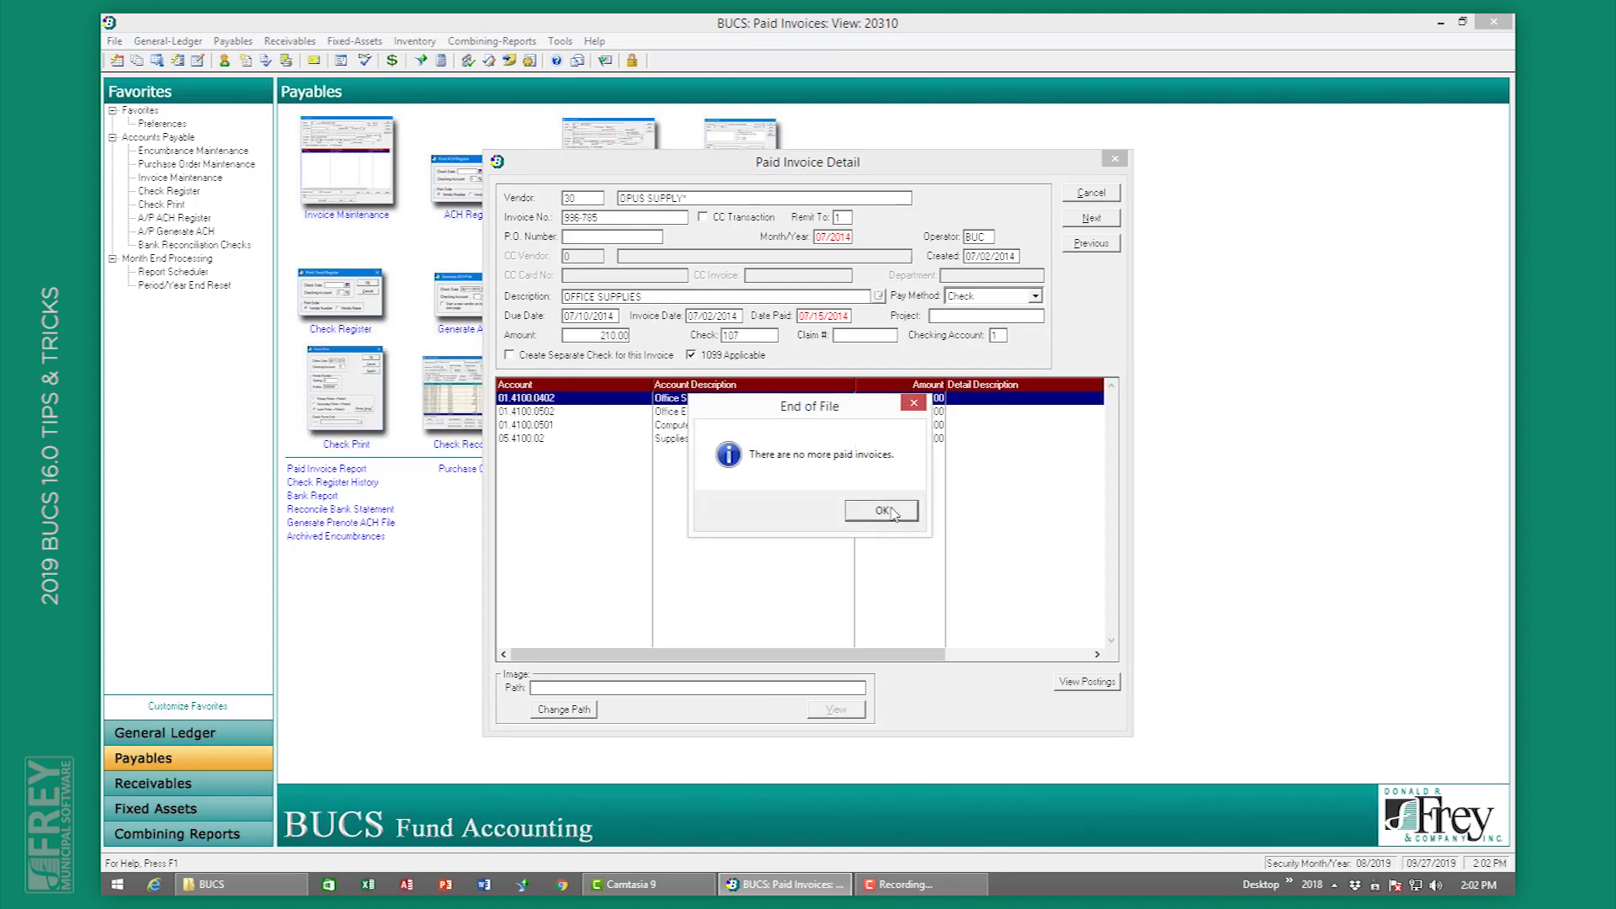
{"action": "left_click", "coordinate": [893, 511]}
{"action": "left_click", "coordinate": [1090, 194]}
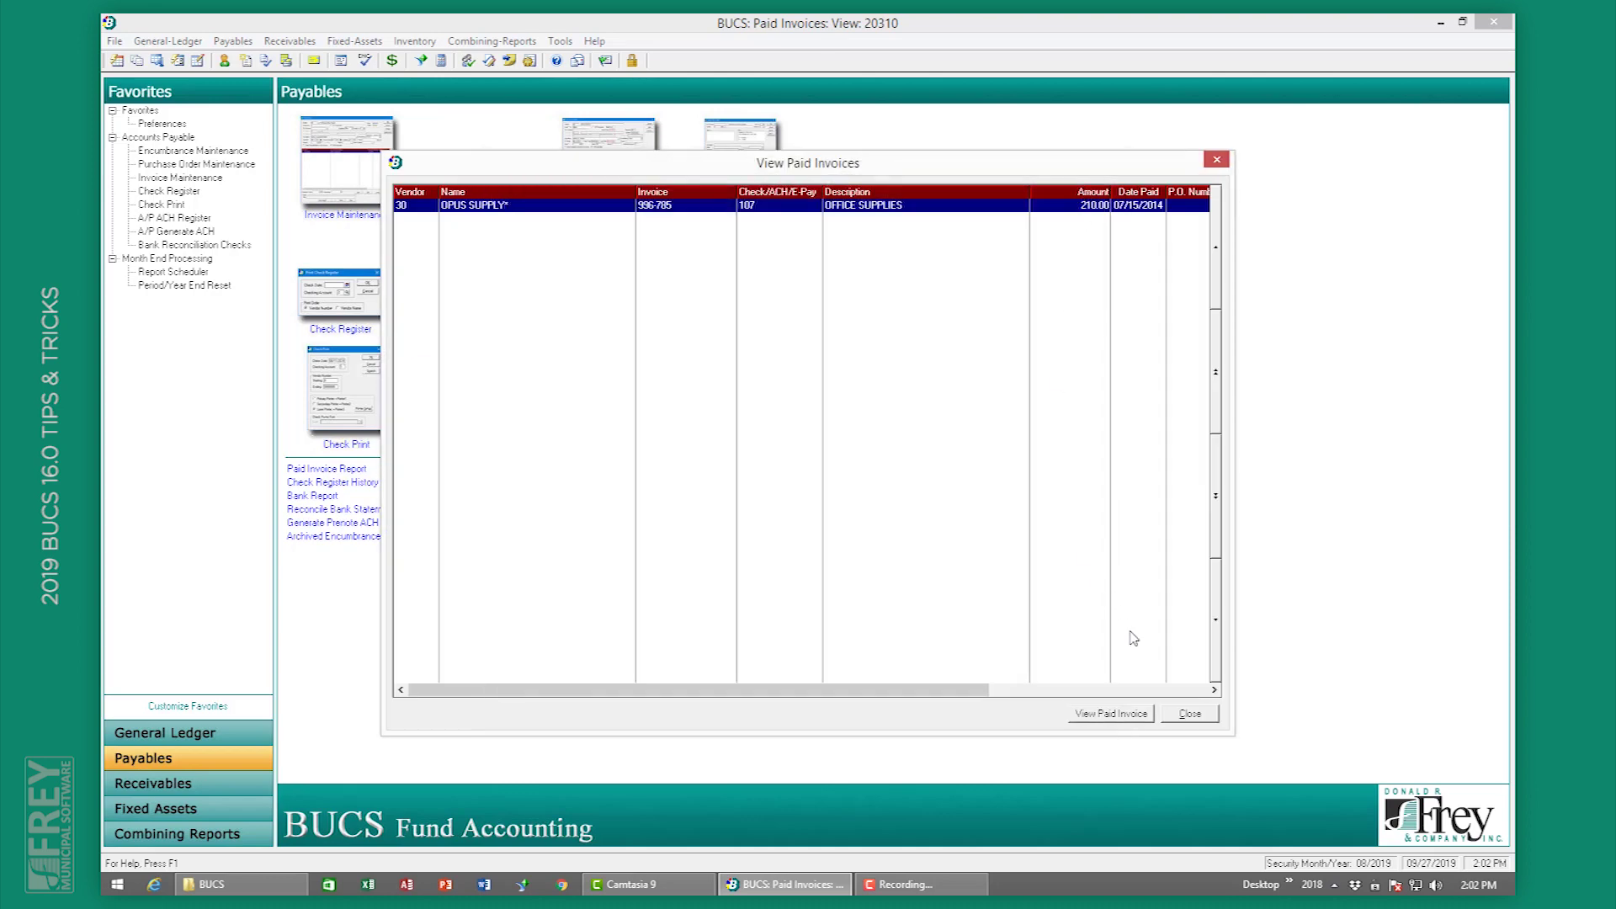
{"action": "left_click", "coordinate": [1196, 715]}
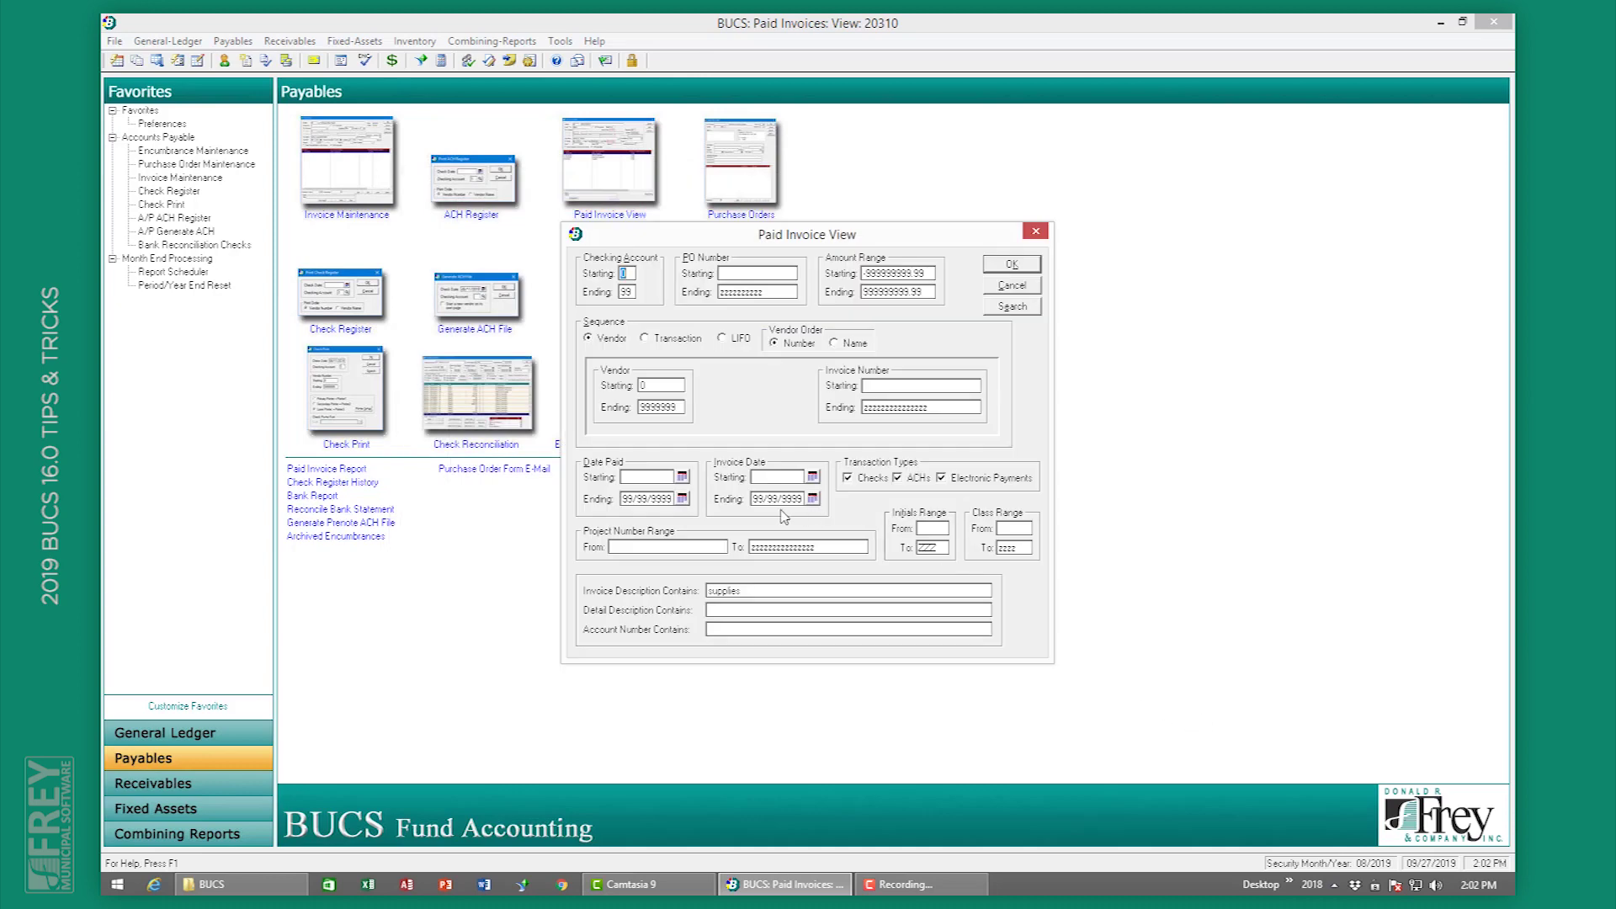
Step: Replace the description filter with detail description 'mmerich' and view the Refund Dental invoice
{"action": "left_click_drag", "start_coordinate": [762, 591], "coordinate": [692, 590]}
{"action": "key", "text": "Delete"}
{"action": "left_click", "coordinate": [714, 608]}
{"action": "type", "text": "mmerich"}
{"action": "left_click", "coordinate": [1028, 264]}
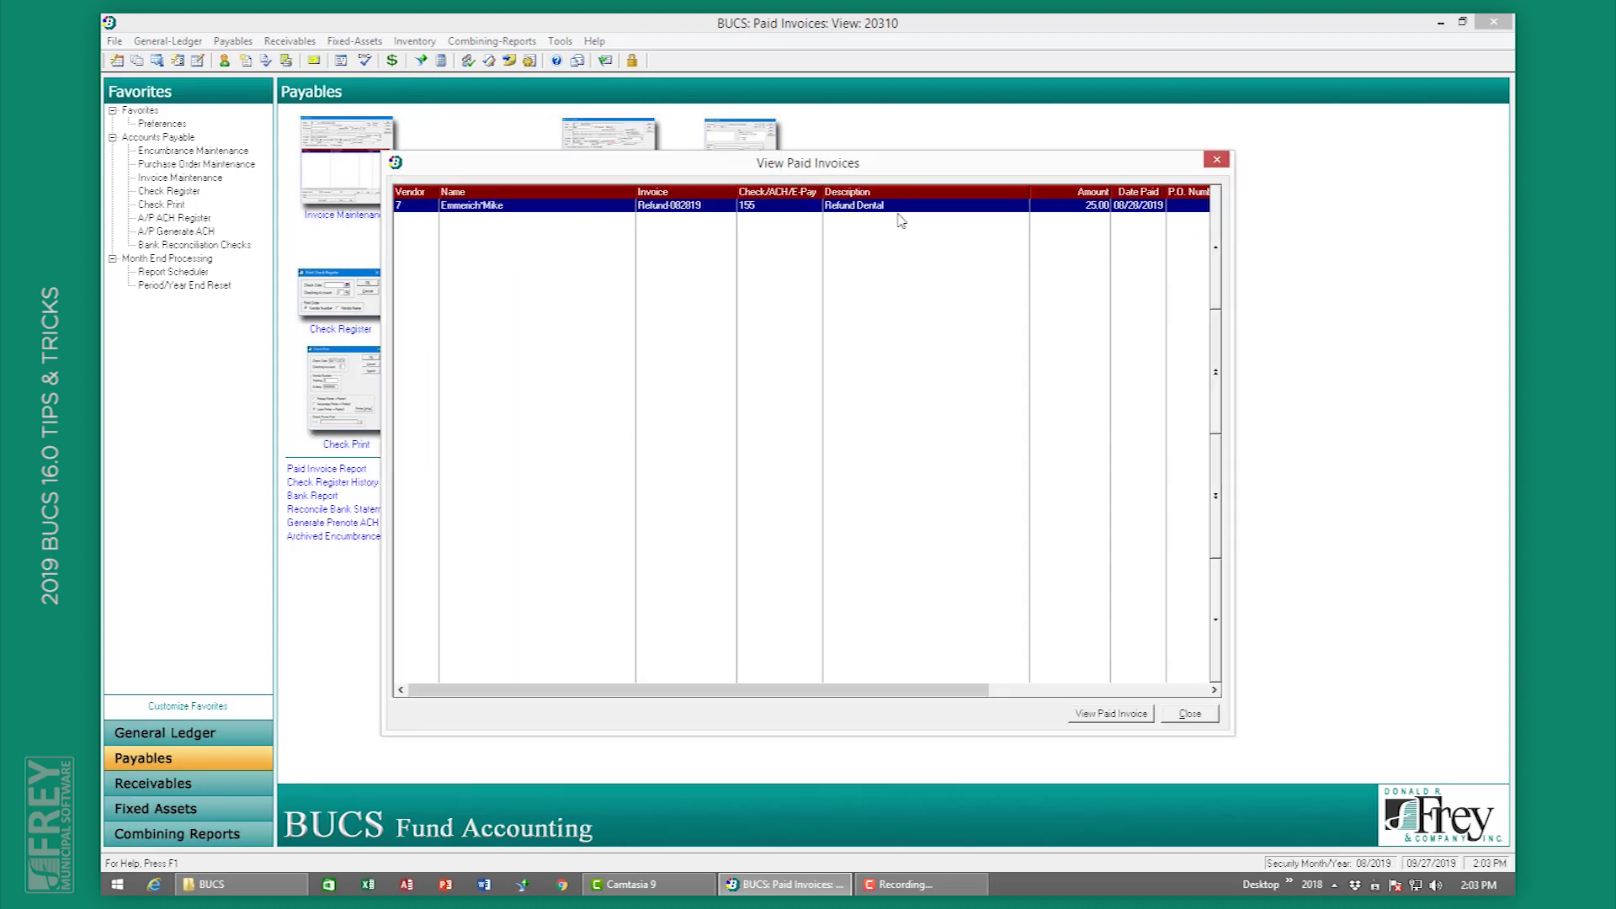
{"action": "double_click", "coordinate": [474, 207]}
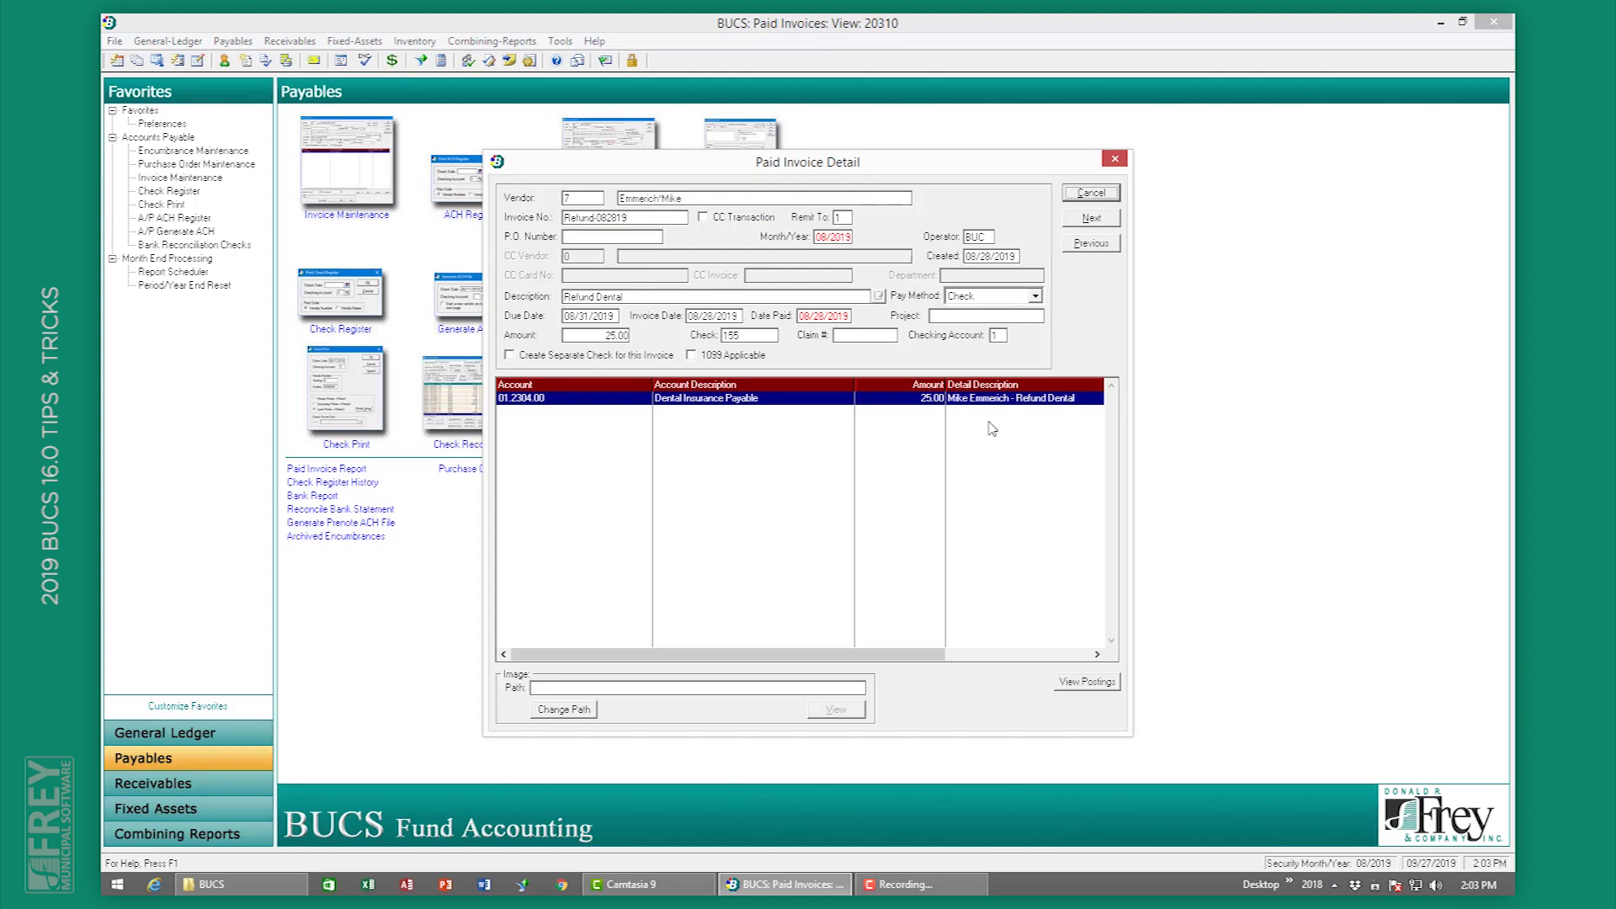
{"action": "left_click", "coordinate": [1088, 194]}
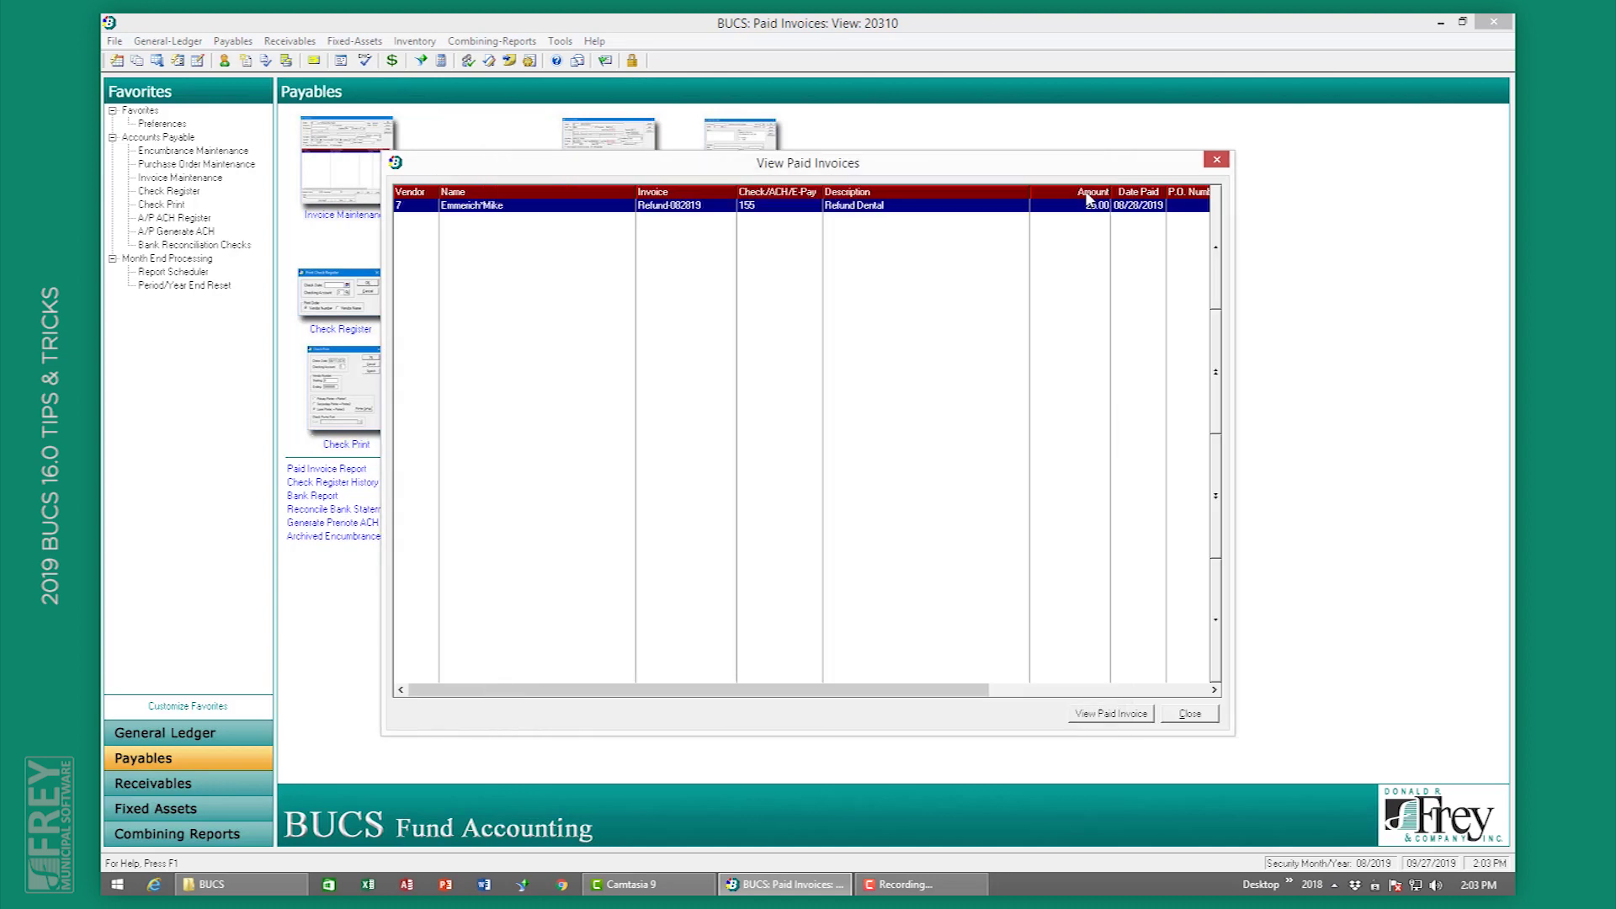
{"action": "left_click", "coordinate": [1211, 712]}
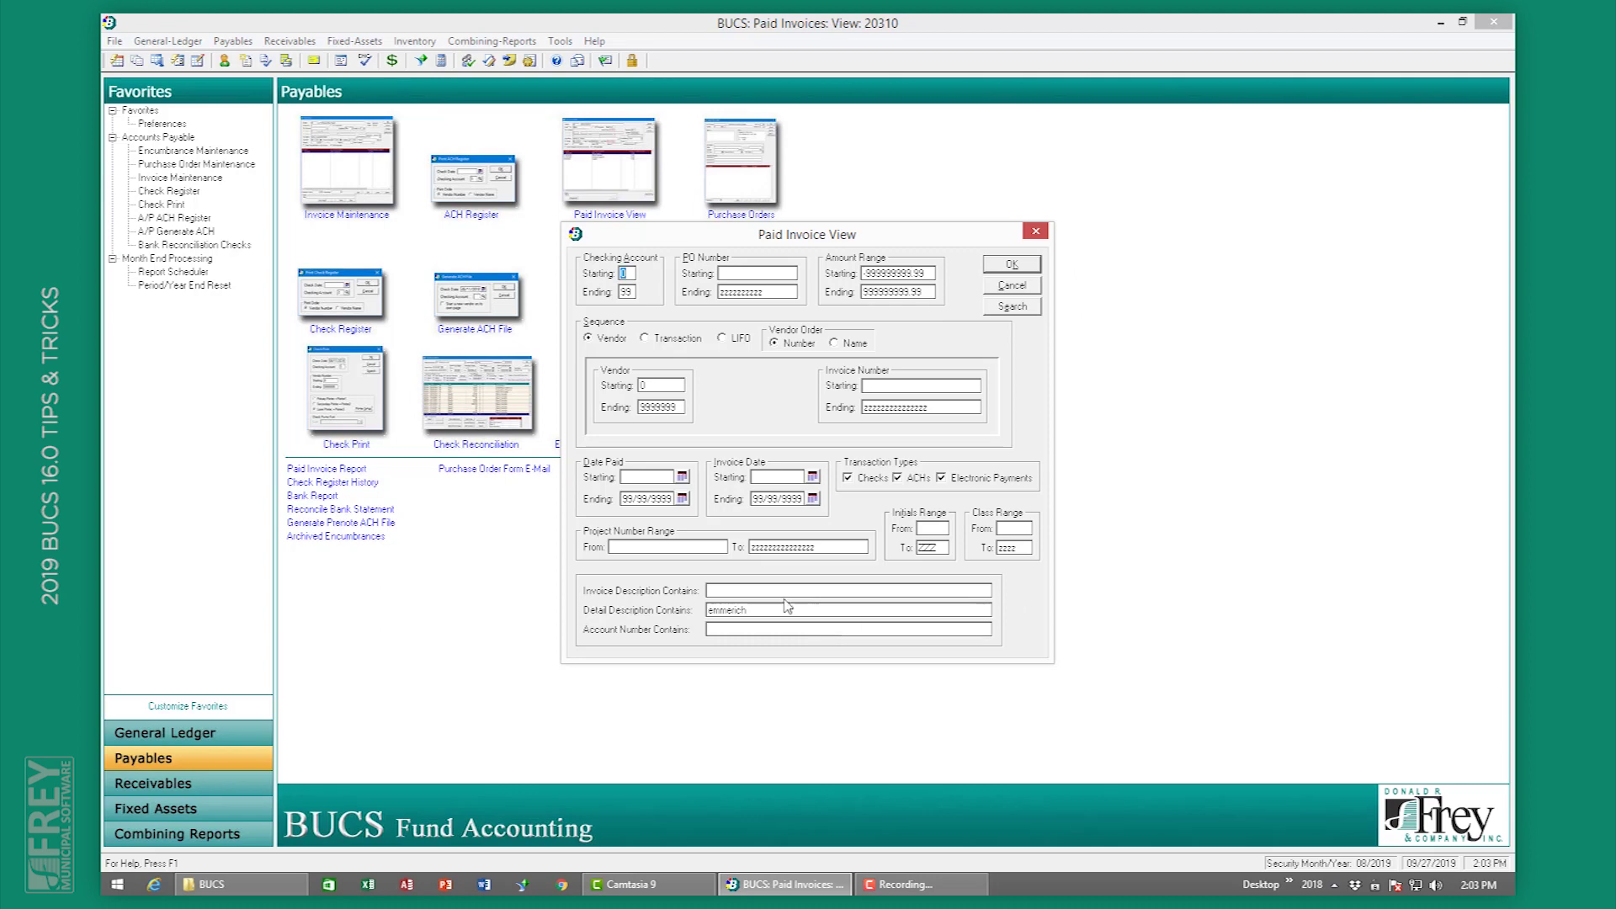
Step: Search paid invoices by account number 41000502 and view Fry Office Products invoice 70245-100
{"action": "left_click_drag", "start_coordinate": [747, 609], "coordinate": [689, 611]}
{"action": "key", "text": "Delete"}
{"action": "left_click", "coordinate": [728, 630]}
{"action": "type", "text": "4100"}
{"action": "type", "text": "0502"}
{"action": "left_click", "coordinate": [1009, 266]}
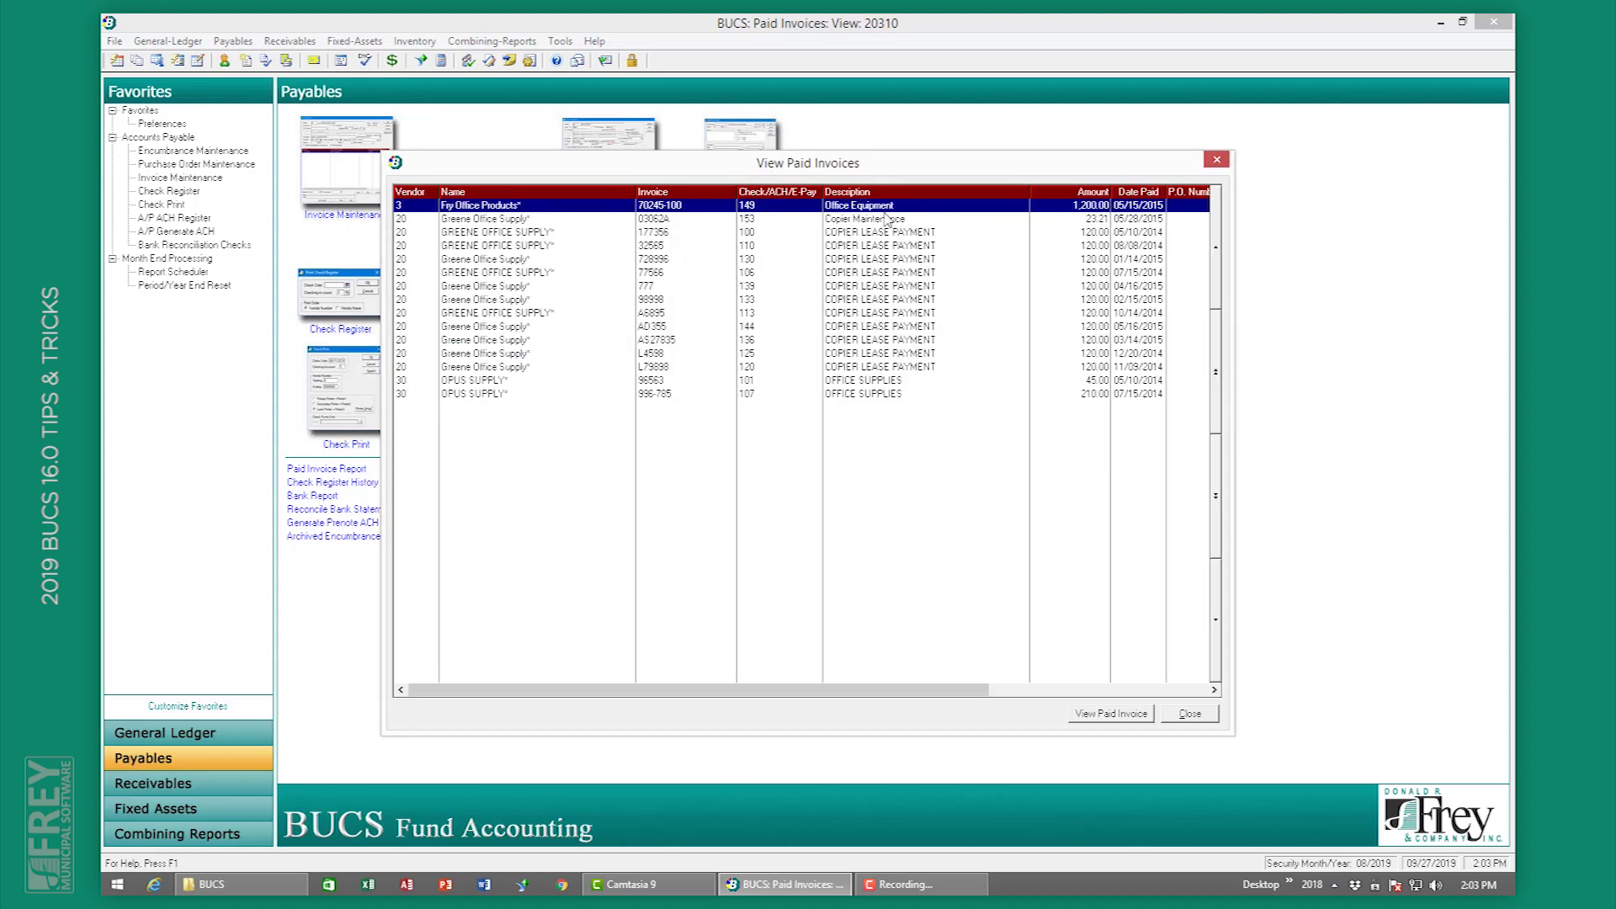
{"action": "double_click", "coordinate": [884, 207]}
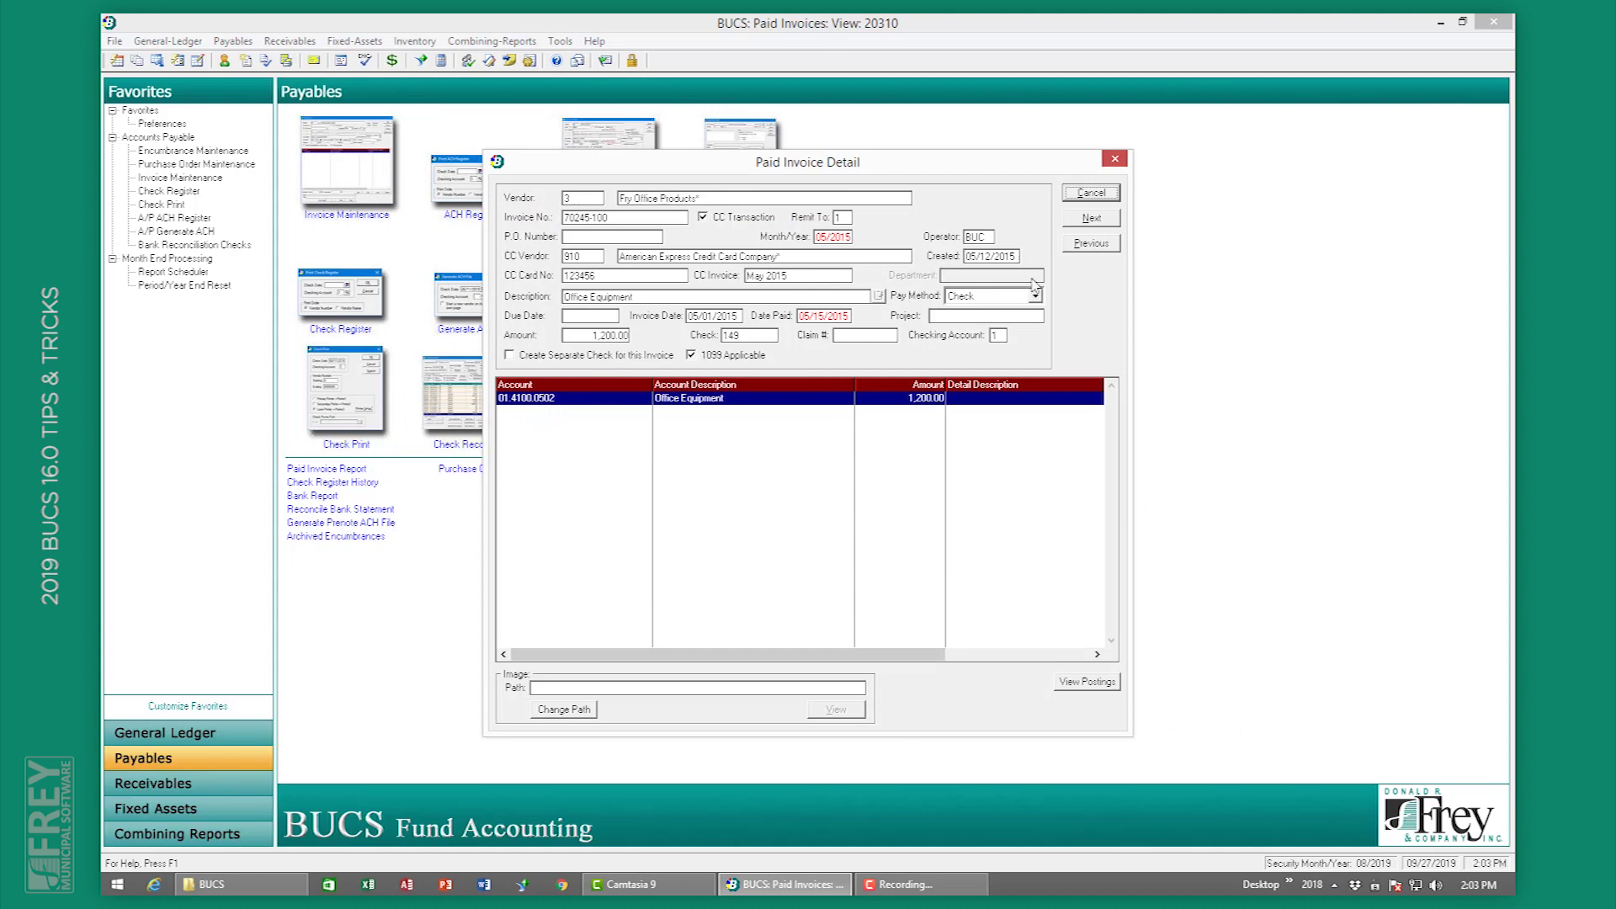
{"action": "left_click", "coordinate": [1090, 194]}
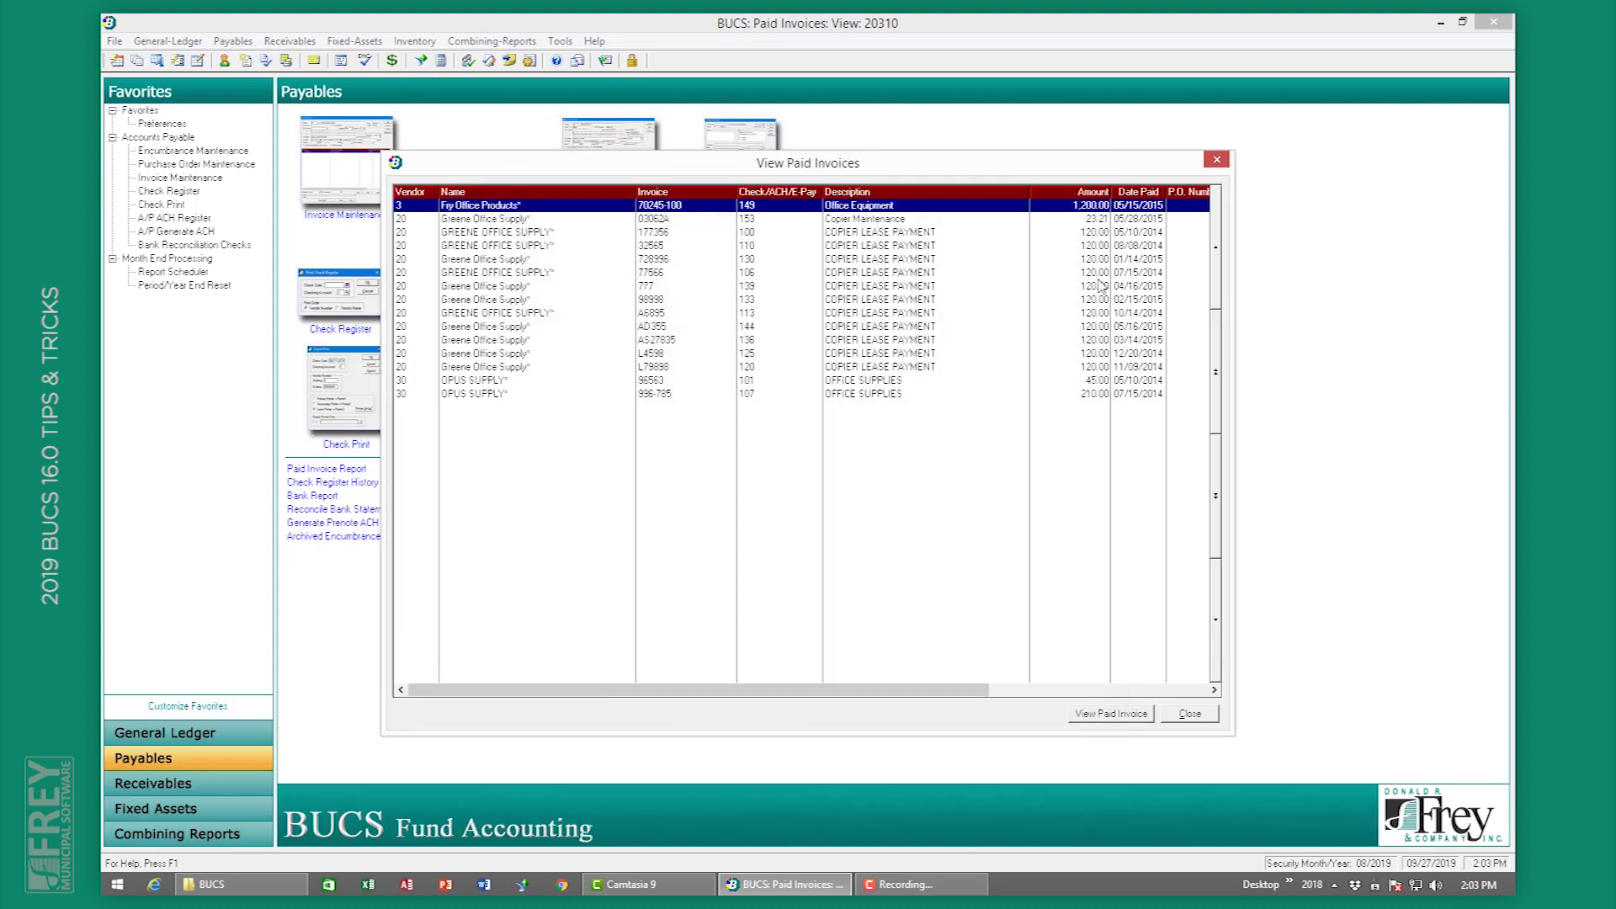
{"action": "left_click", "coordinate": [1202, 717]}
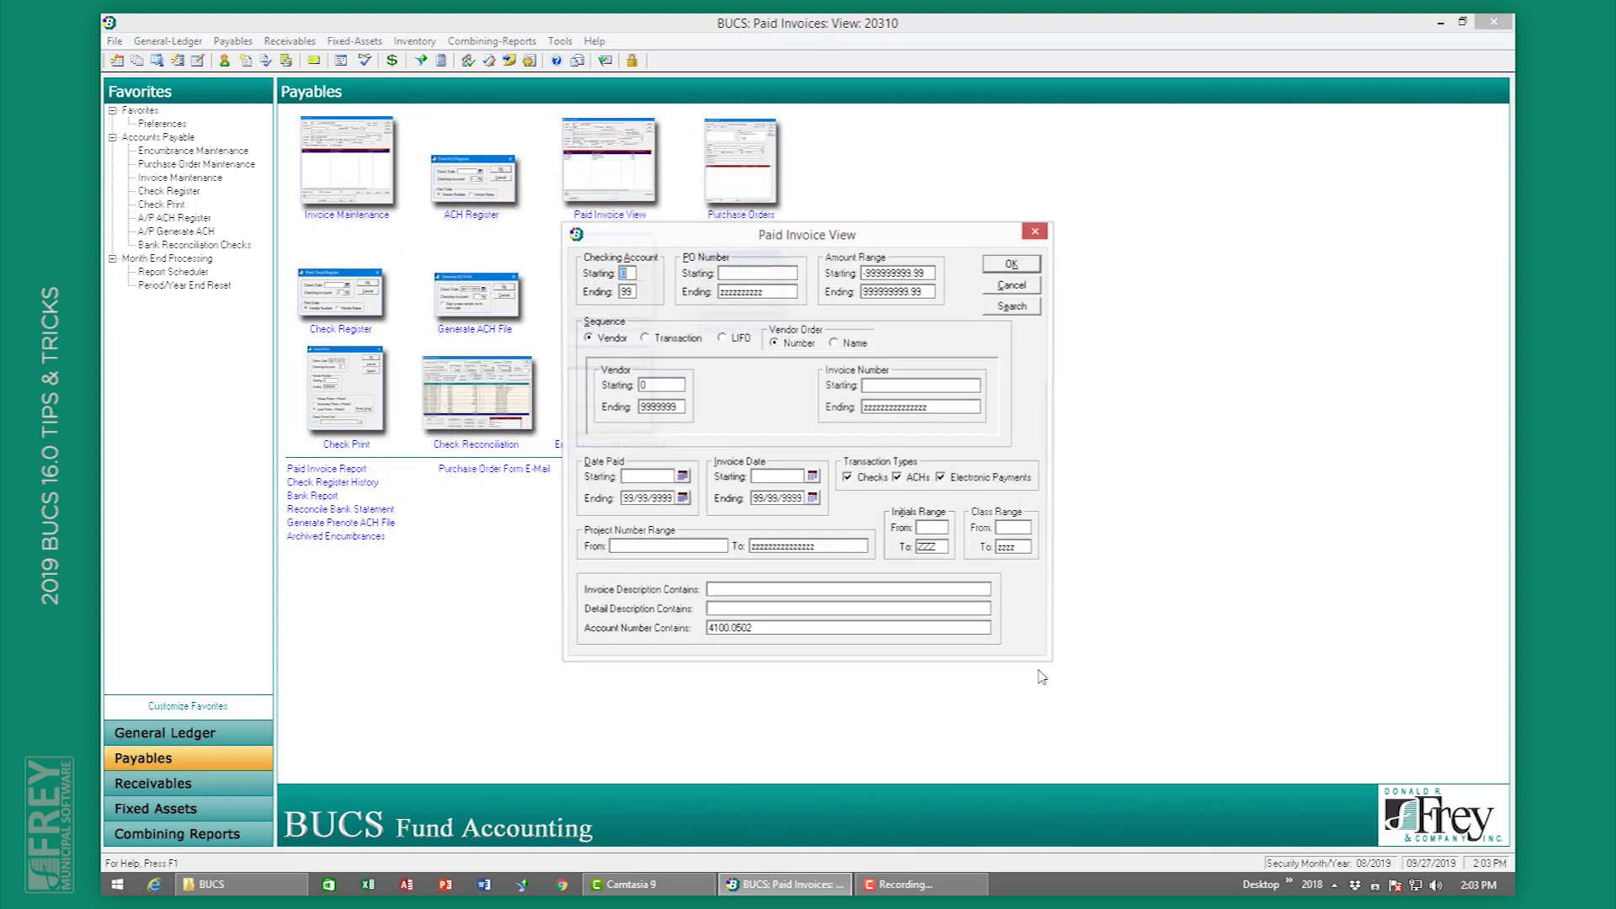
Step: Clear the account filter, list all paid invoices, then close the list and Paid Invoice View
{"action": "left_click_drag", "start_coordinate": [757, 630], "coordinate": [698, 631]}
{"action": "key", "text": "Delete"}
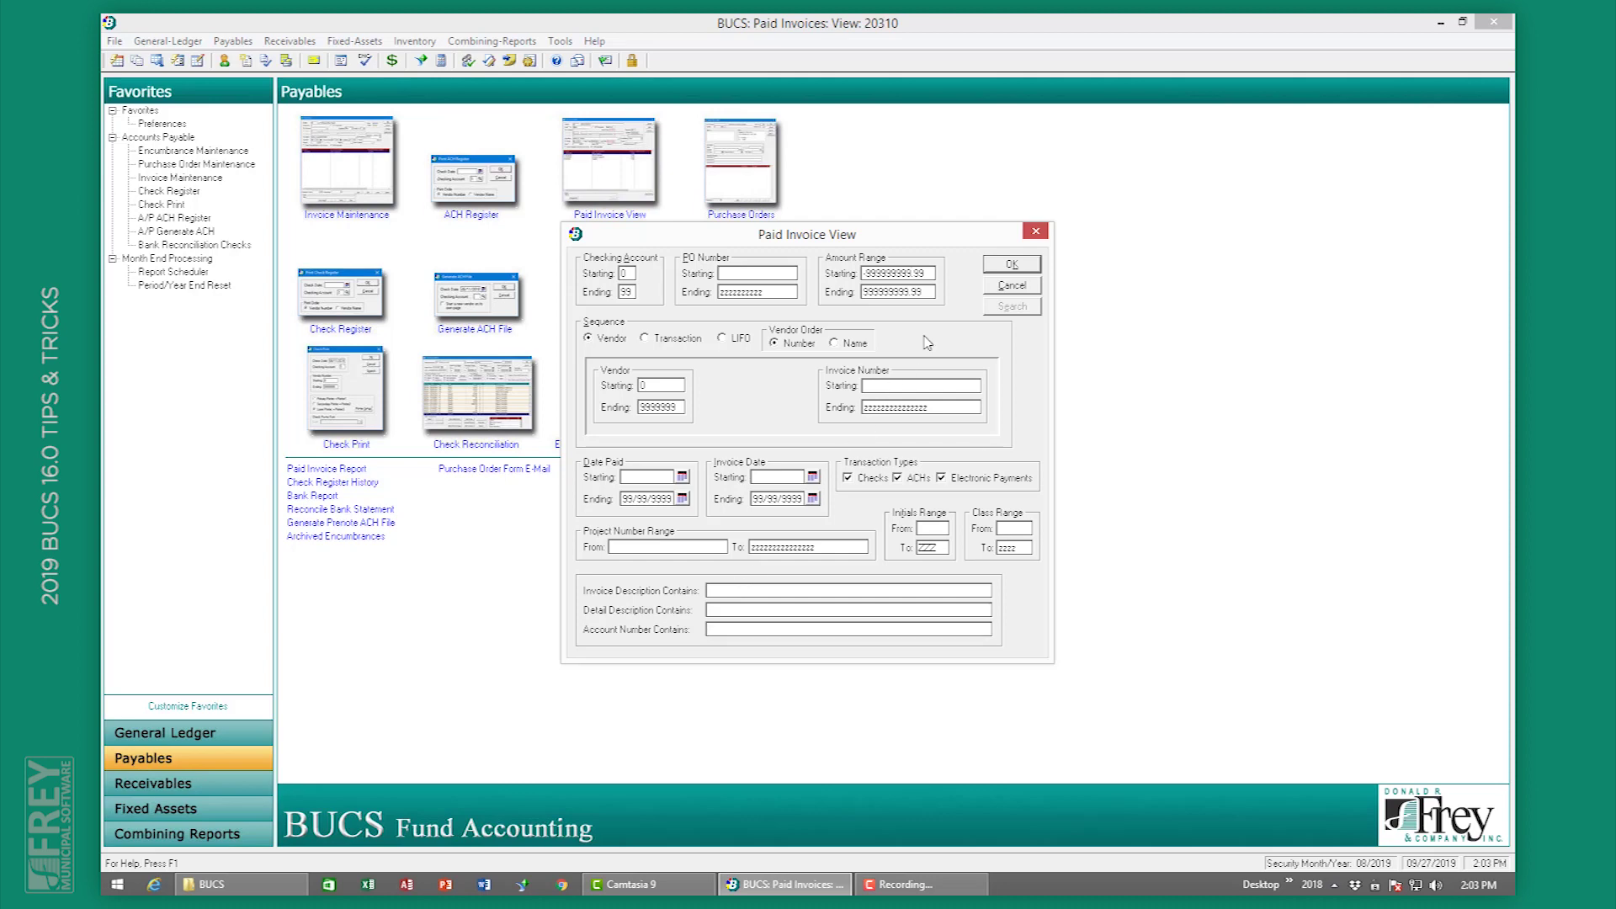
{"action": "left_click", "coordinate": [1010, 268]}
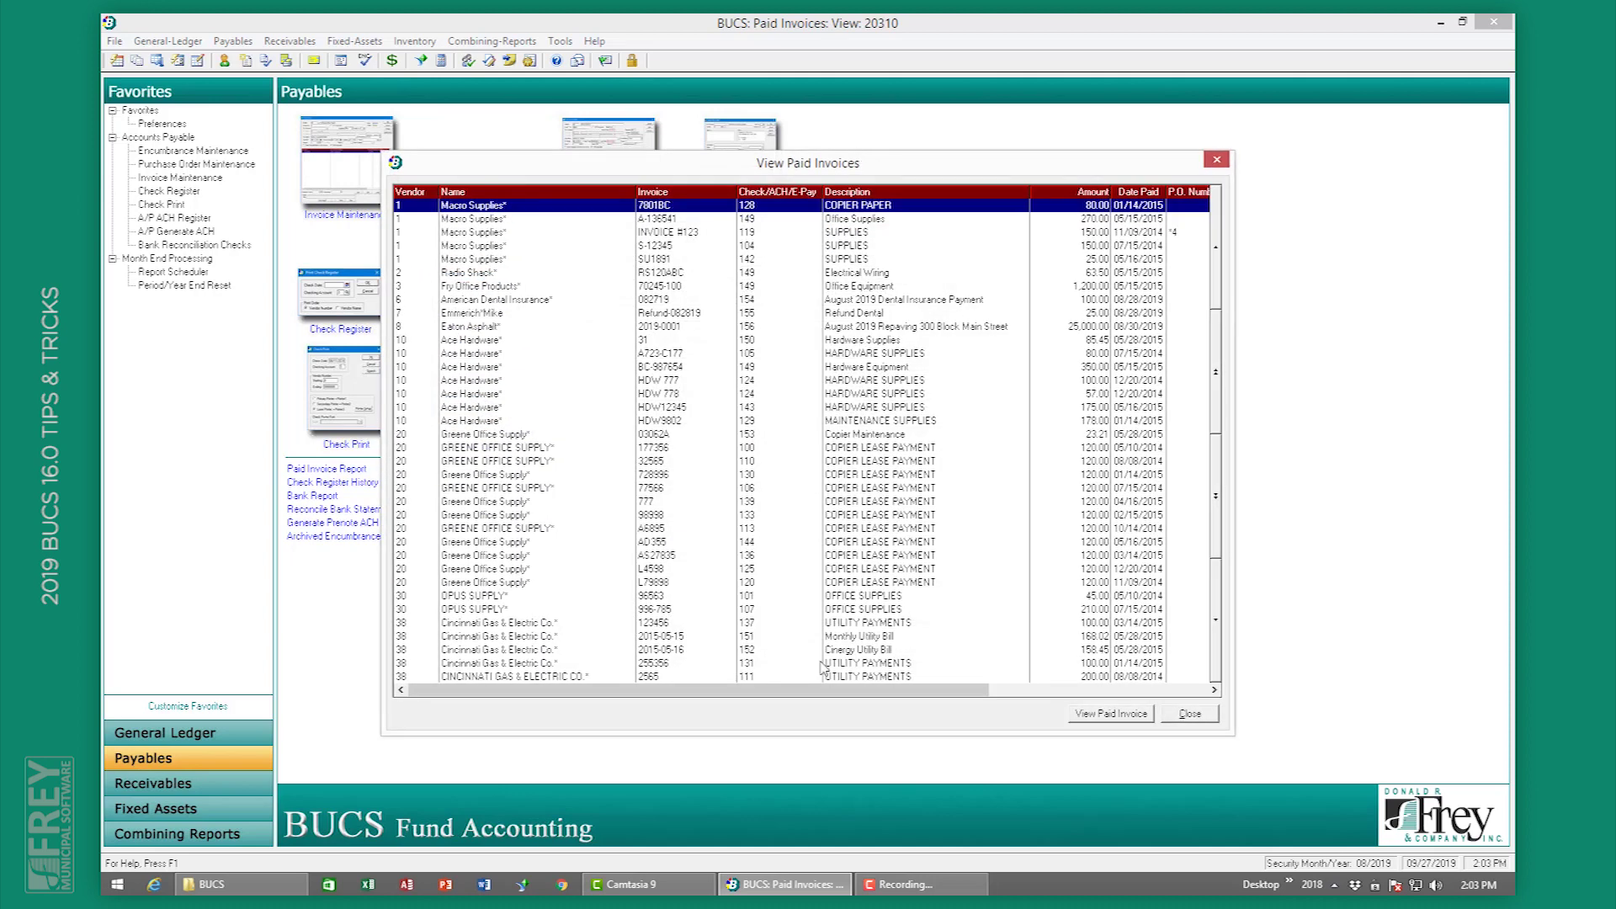
{"action": "left_click", "coordinate": [1187, 714]}
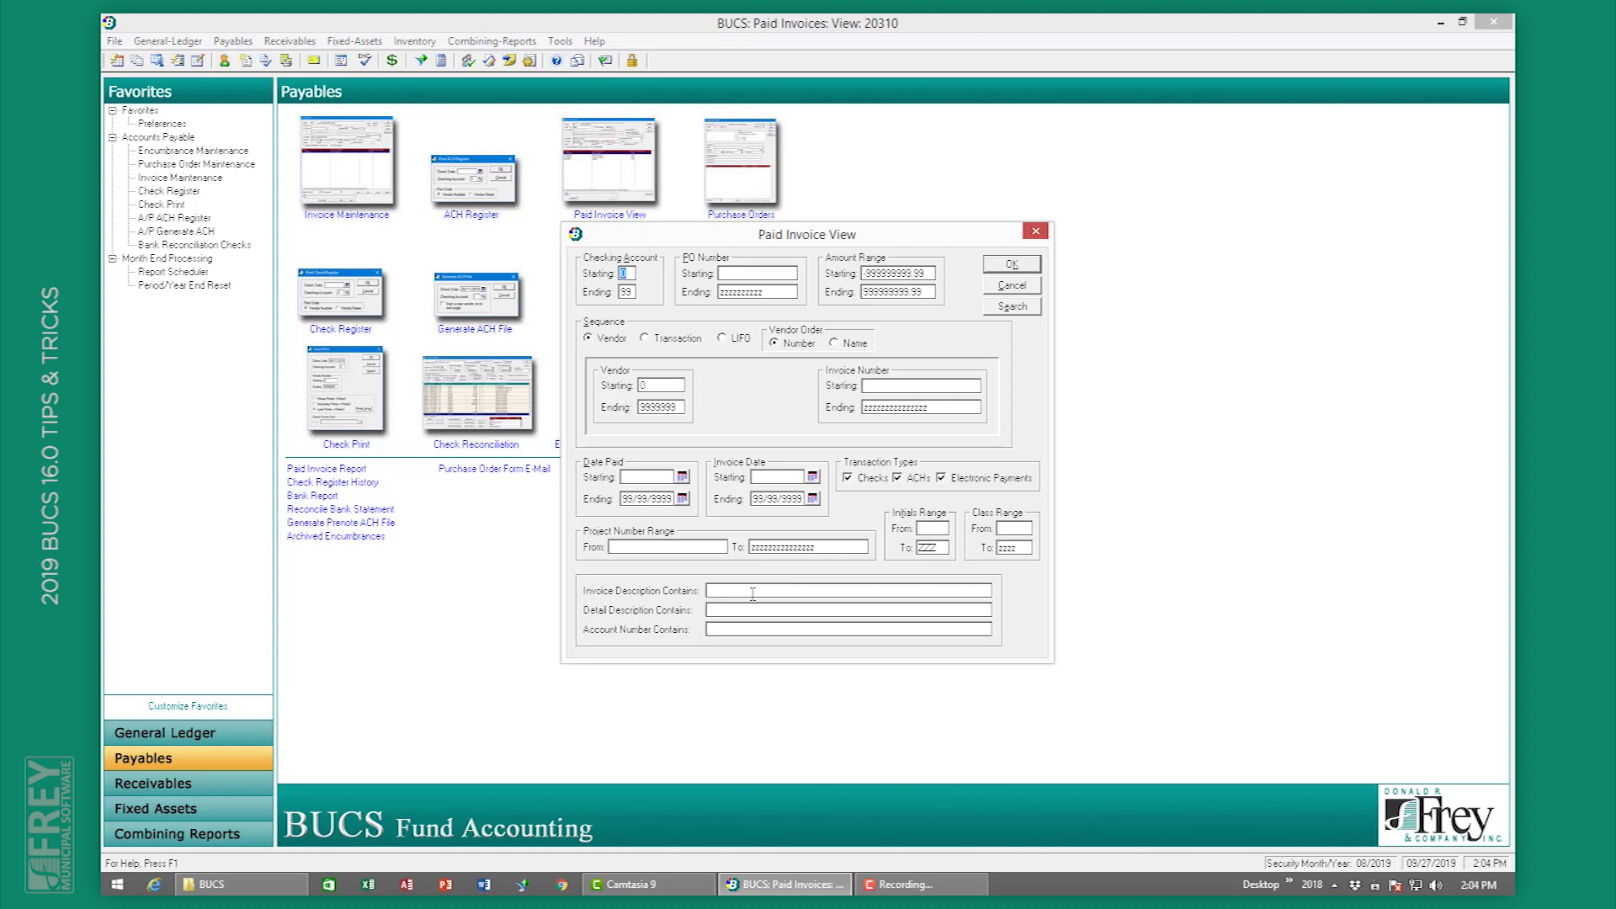
{"action": "left_click", "coordinate": [1028, 289]}
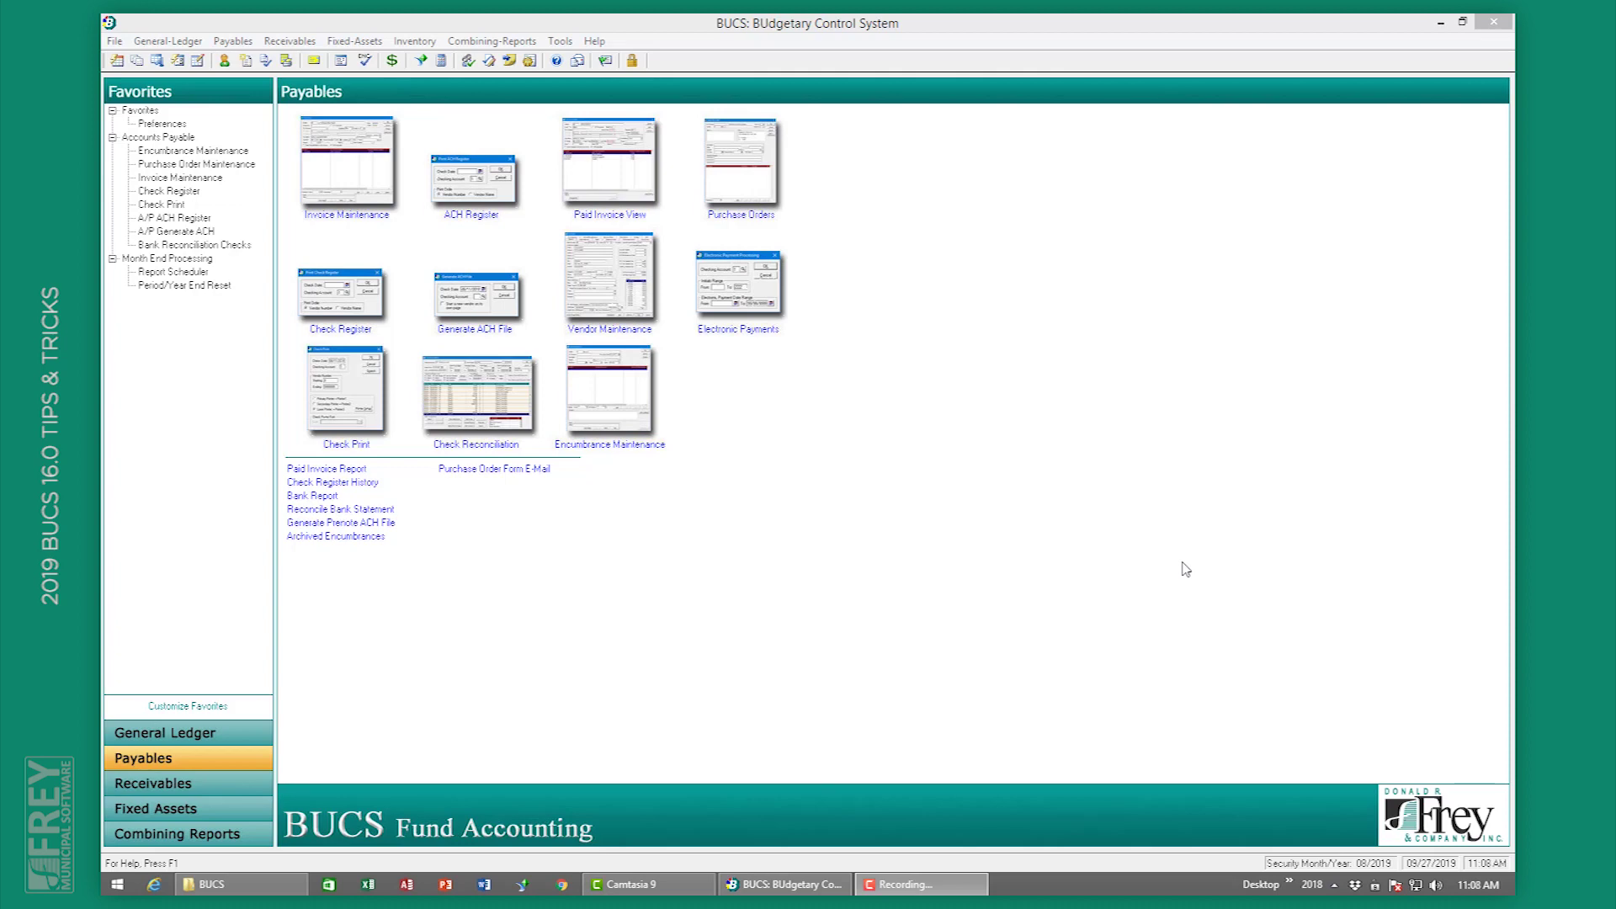
Step: Turn on Only Generate PO Number on Update in A/P System Controls and save
{"action": "left_click", "coordinate": [529, 61]}
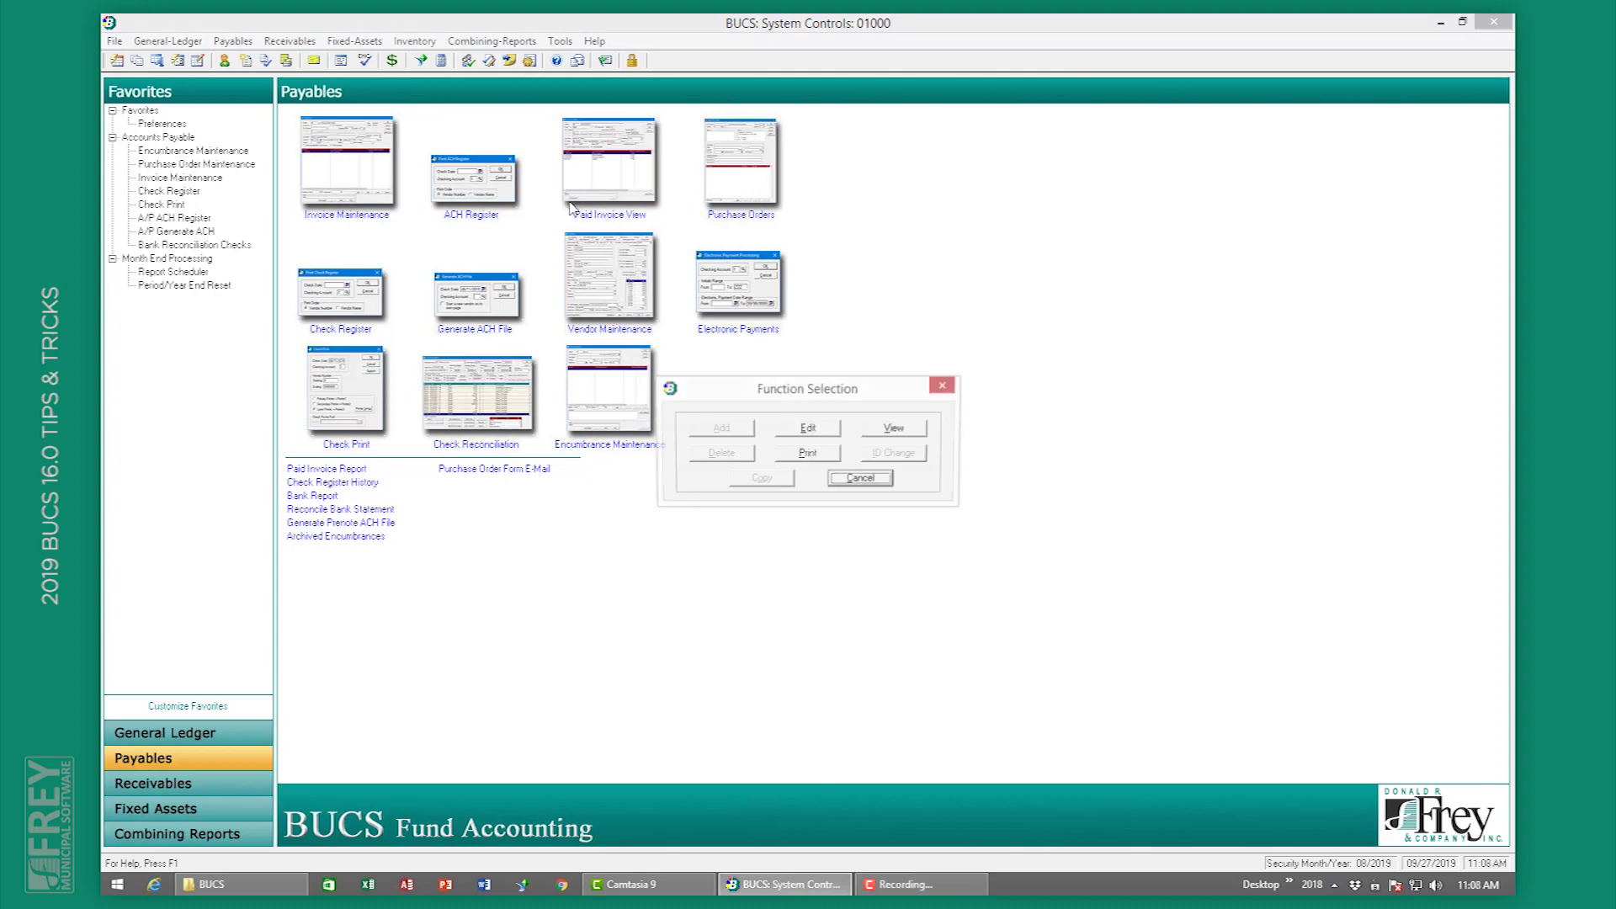
{"action": "left_click", "coordinate": [822, 431]}
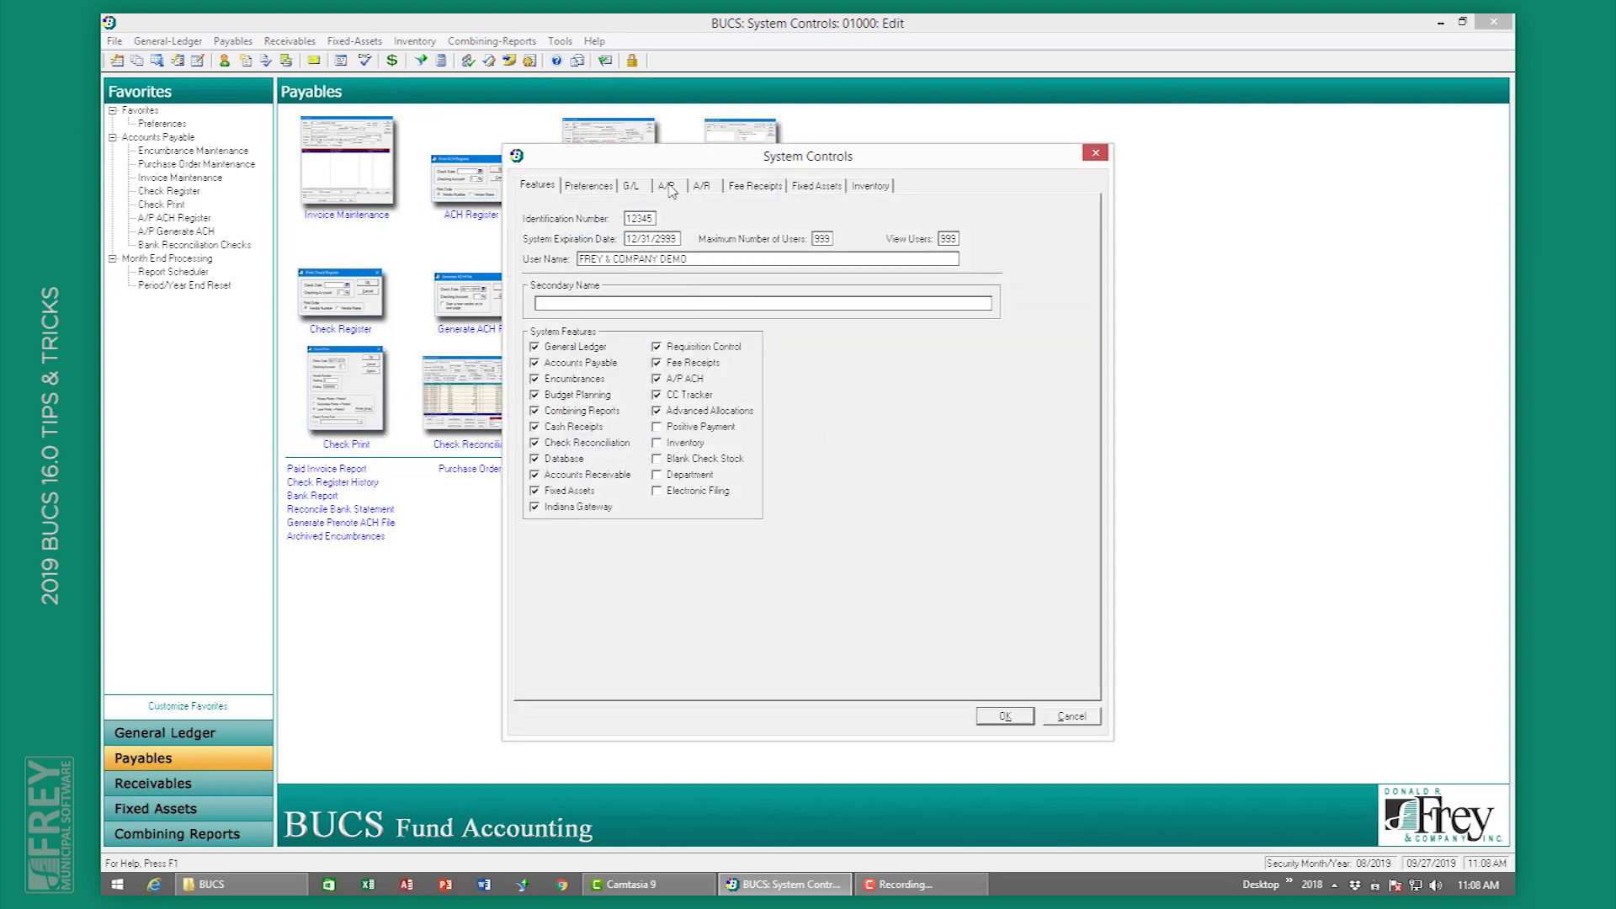
{"action": "left_click", "coordinate": [667, 186]}
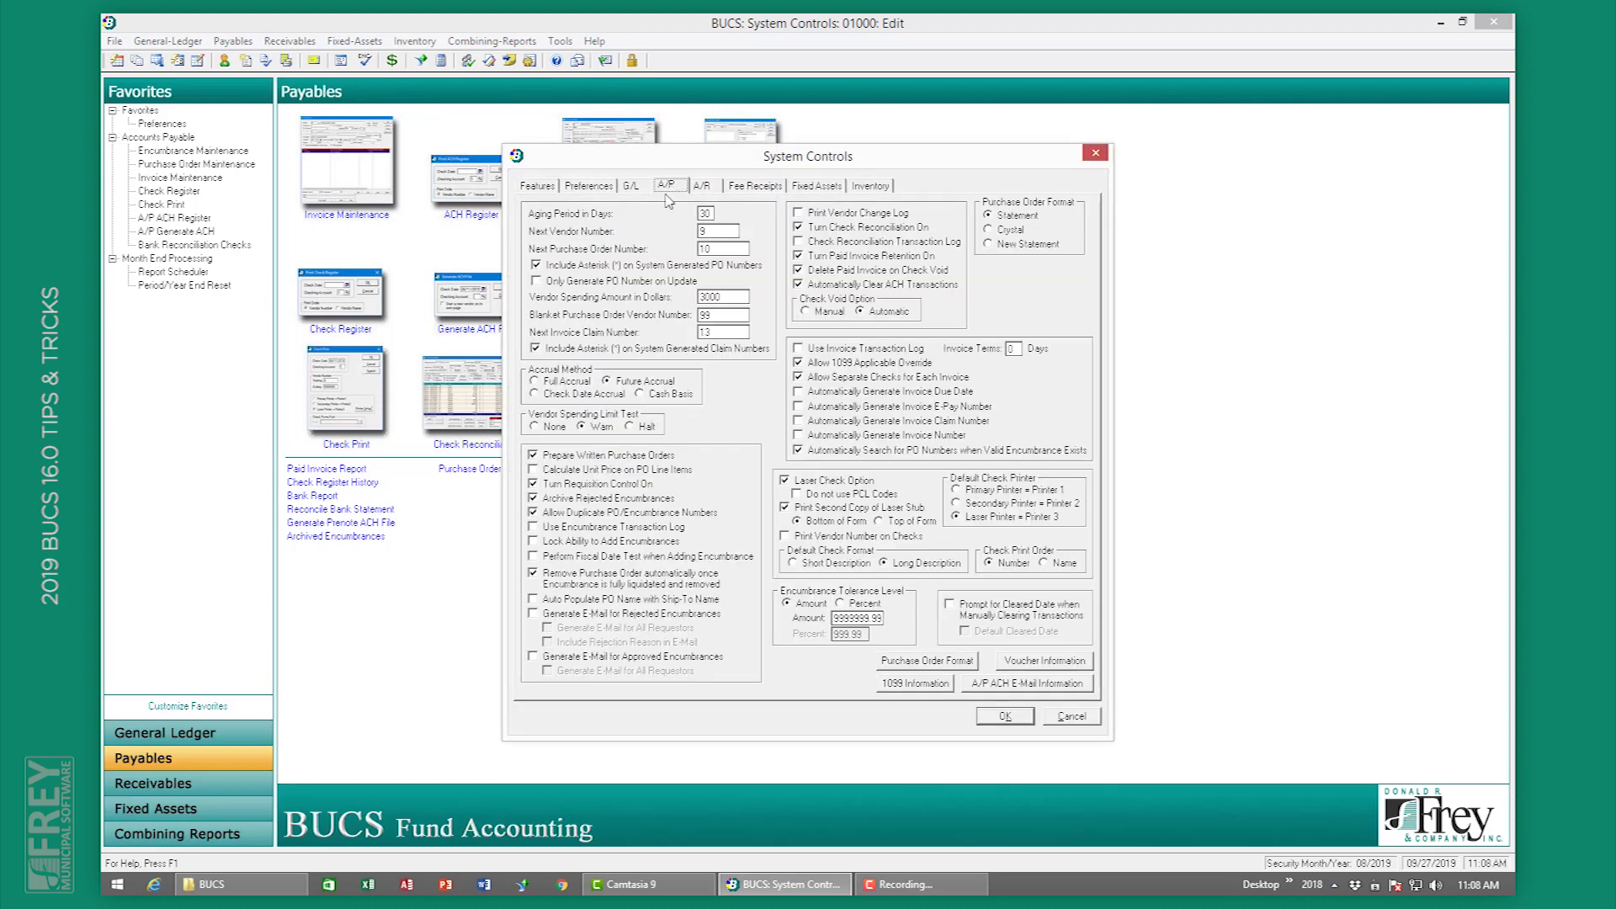
{"action": "left_click", "coordinate": [598, 286]}
{"action": "left_click", "coordinate": [999, 725]}
{"action": "left_click", "coordinate": [959, 528]}
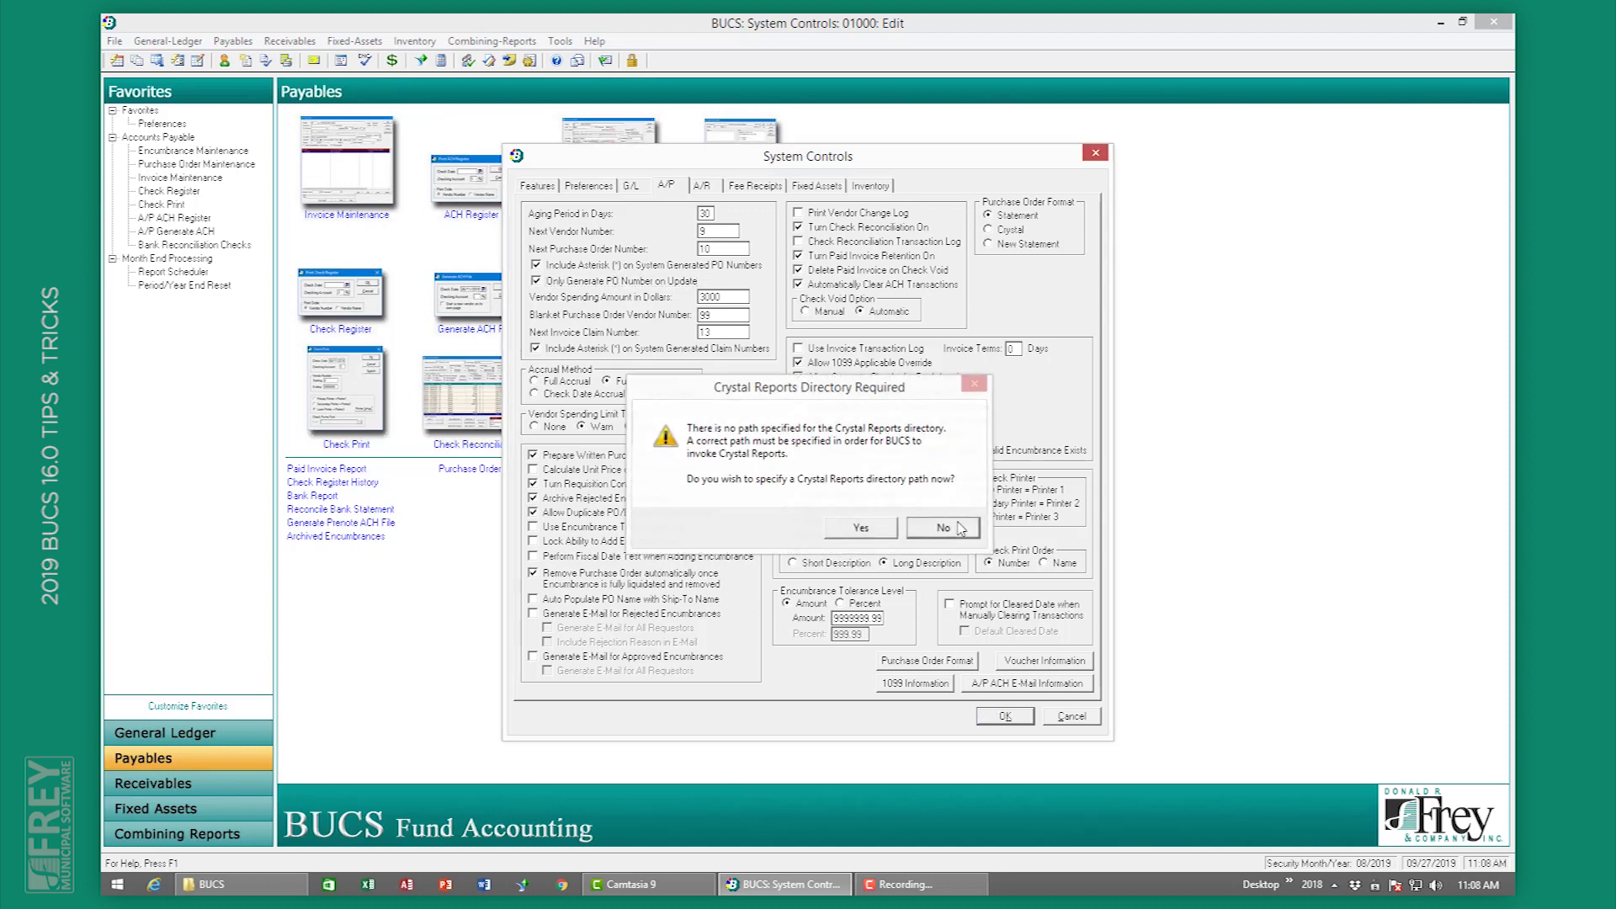
Step: Start a blank new encumbrance from Encumbrance Maintenance
{"action": "left_click", "coordinate": [859, 479]}
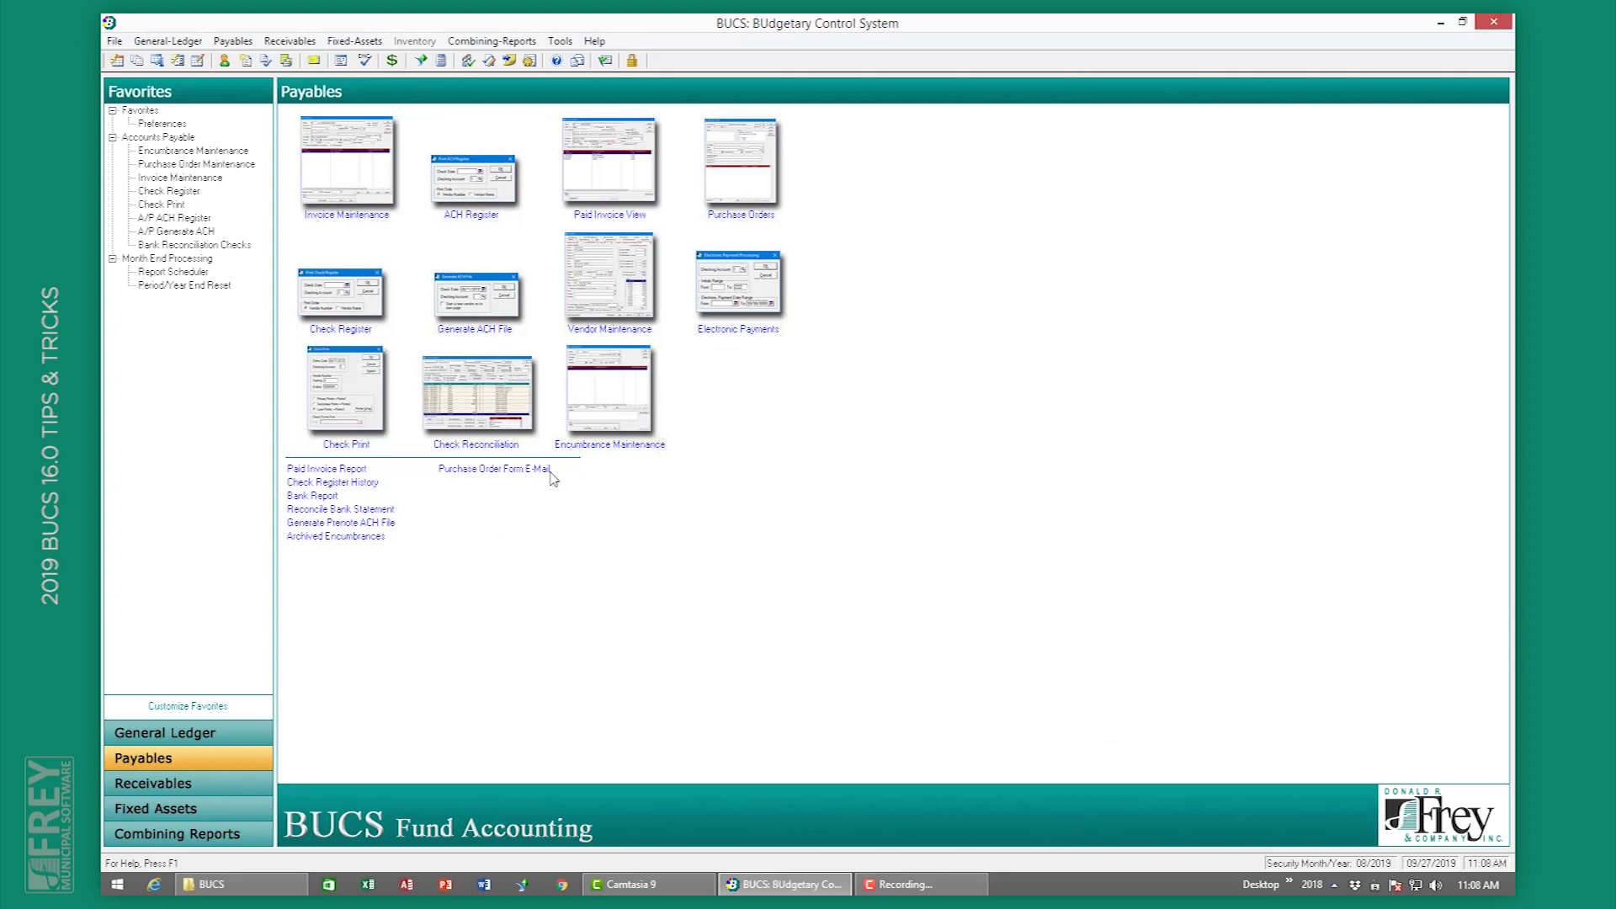
{"action": "left_click", "coordinate": [610, 414]}
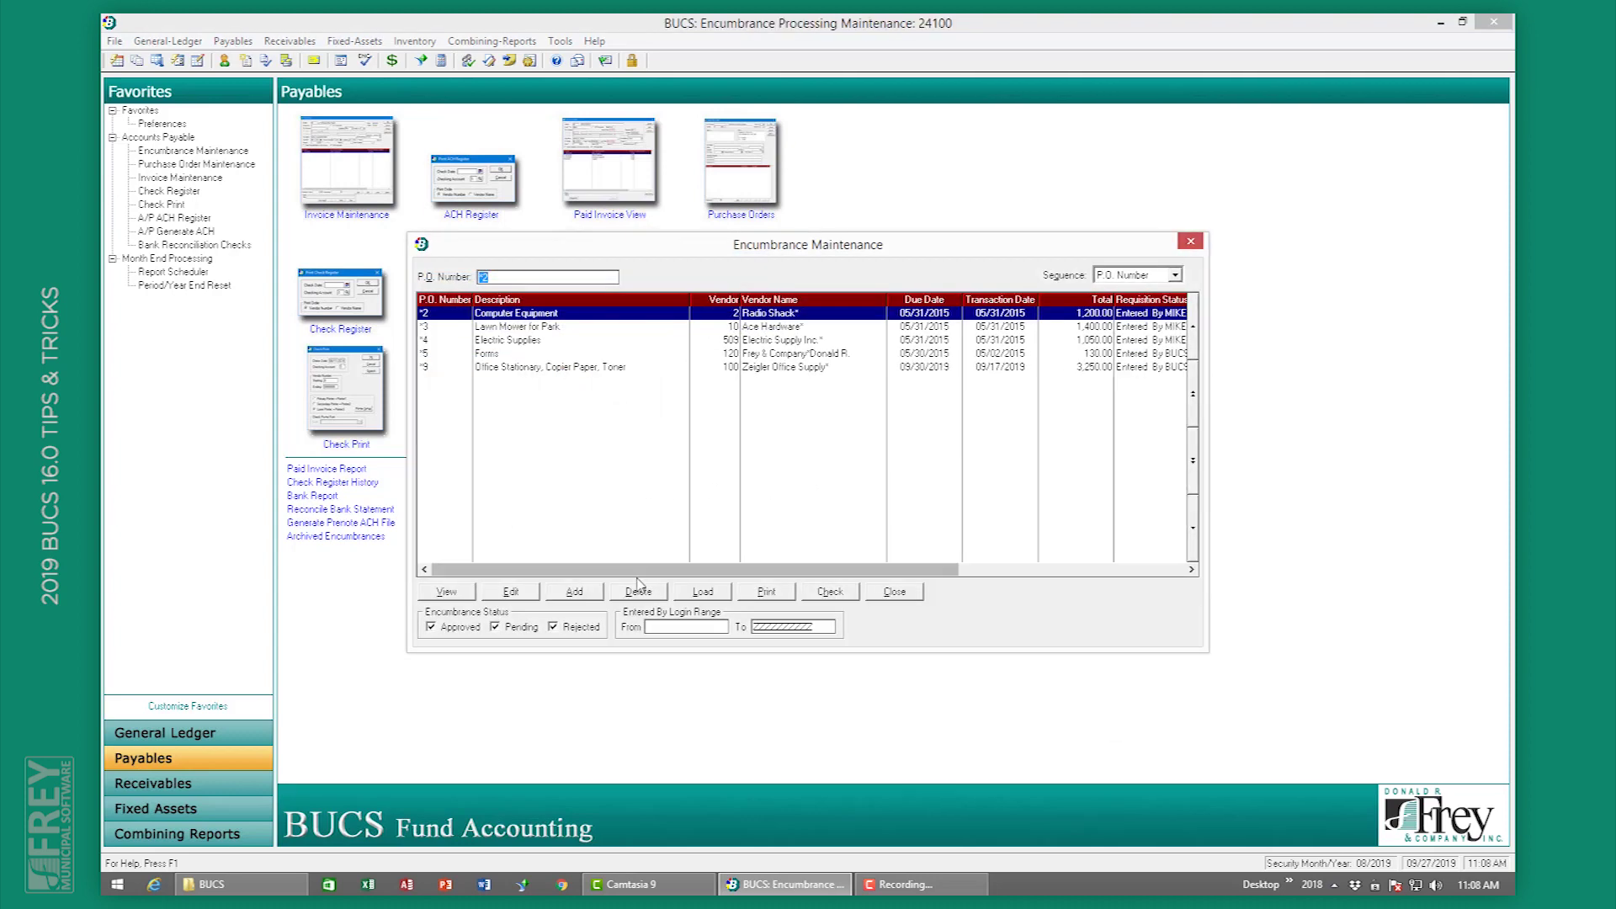
{"action": "left_click", "coordinate": [617, 589]}
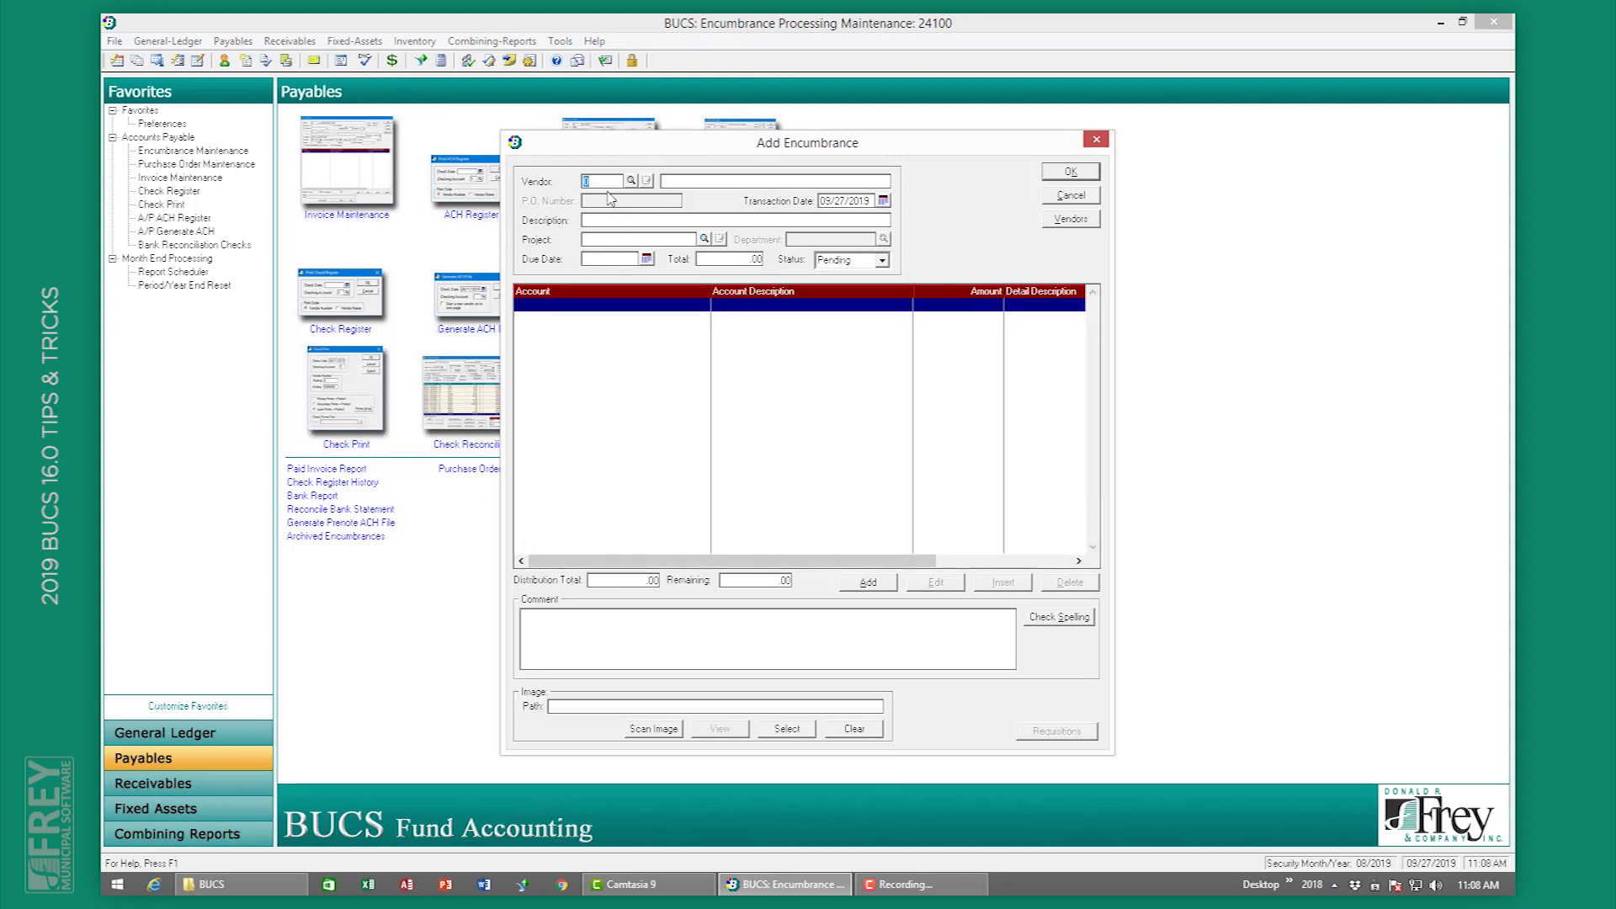
Step: Fill in the encumbrance header: vendor Ace Hardware, description Test, due 09/27/2019, total 1.00
{"action": "key", "text": "Tab"}
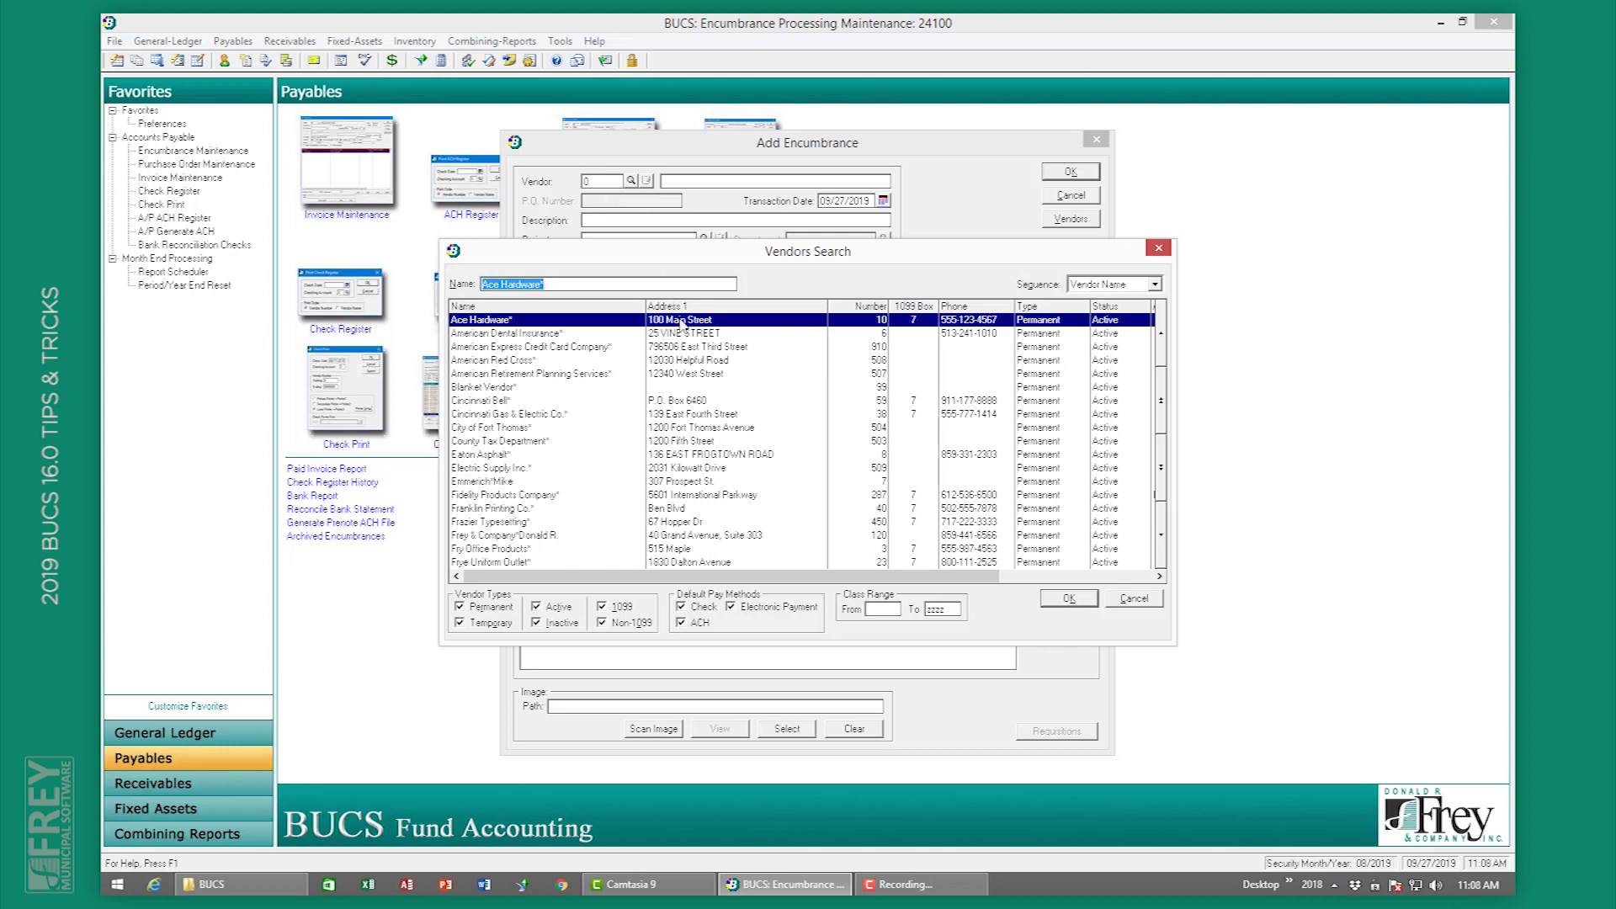
{"action": "double_click", "coordinate": [682, 321]}
{"action": "key", "text": "Tab"}
{"action": "key", "text": "Tab"}
{"action": "type", "text": "Test"}
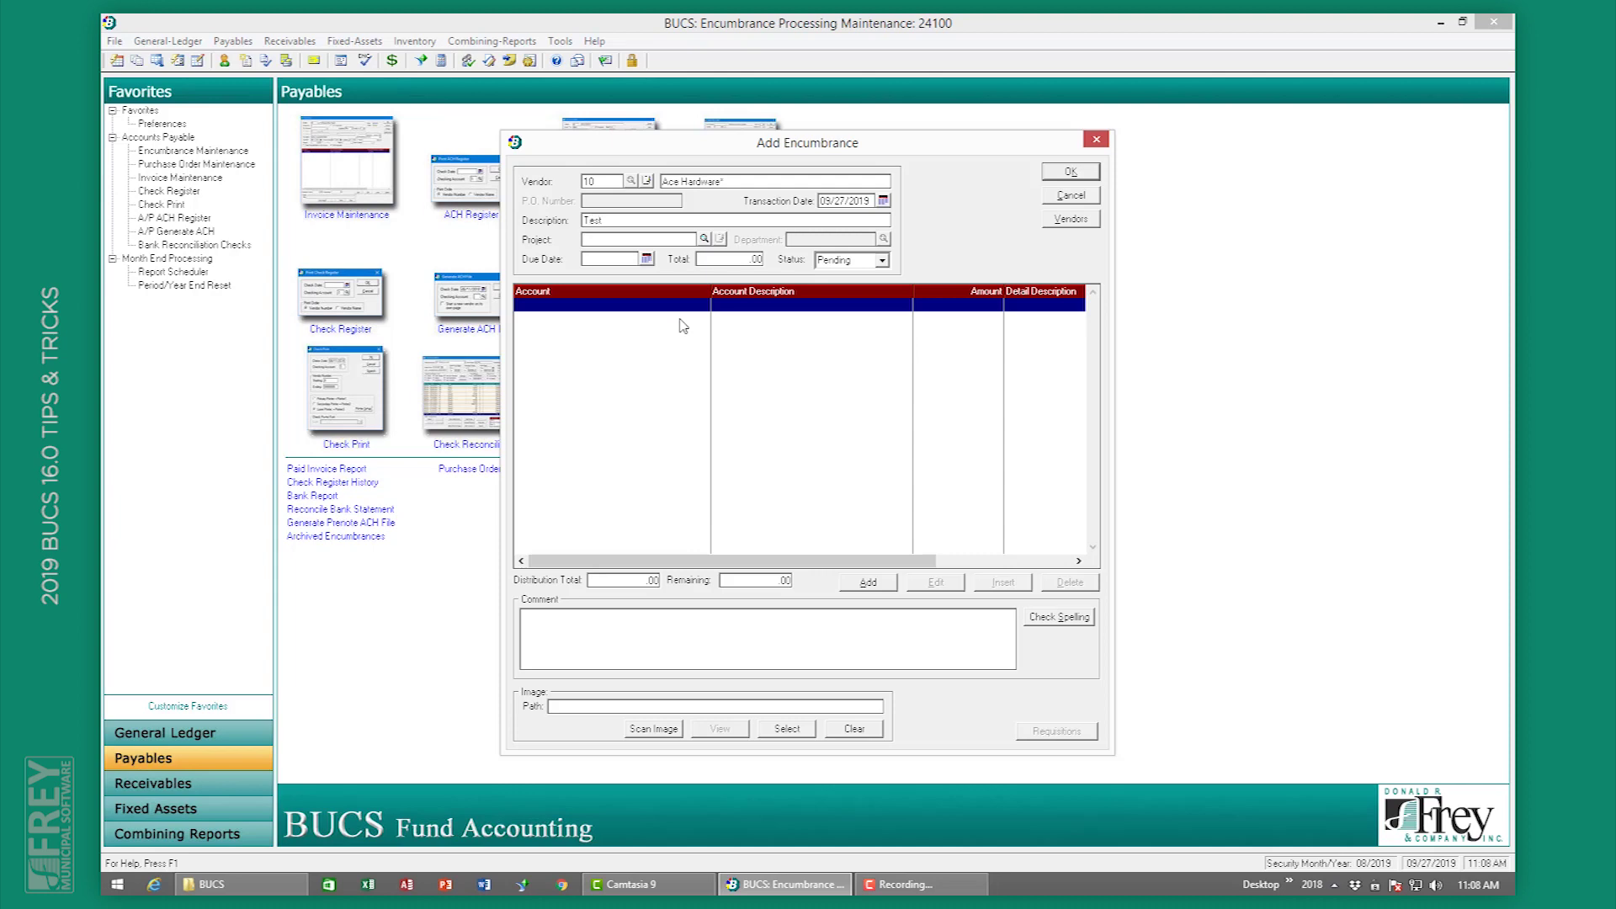
{"action": "left_click", "coordinate": [646, 258]}
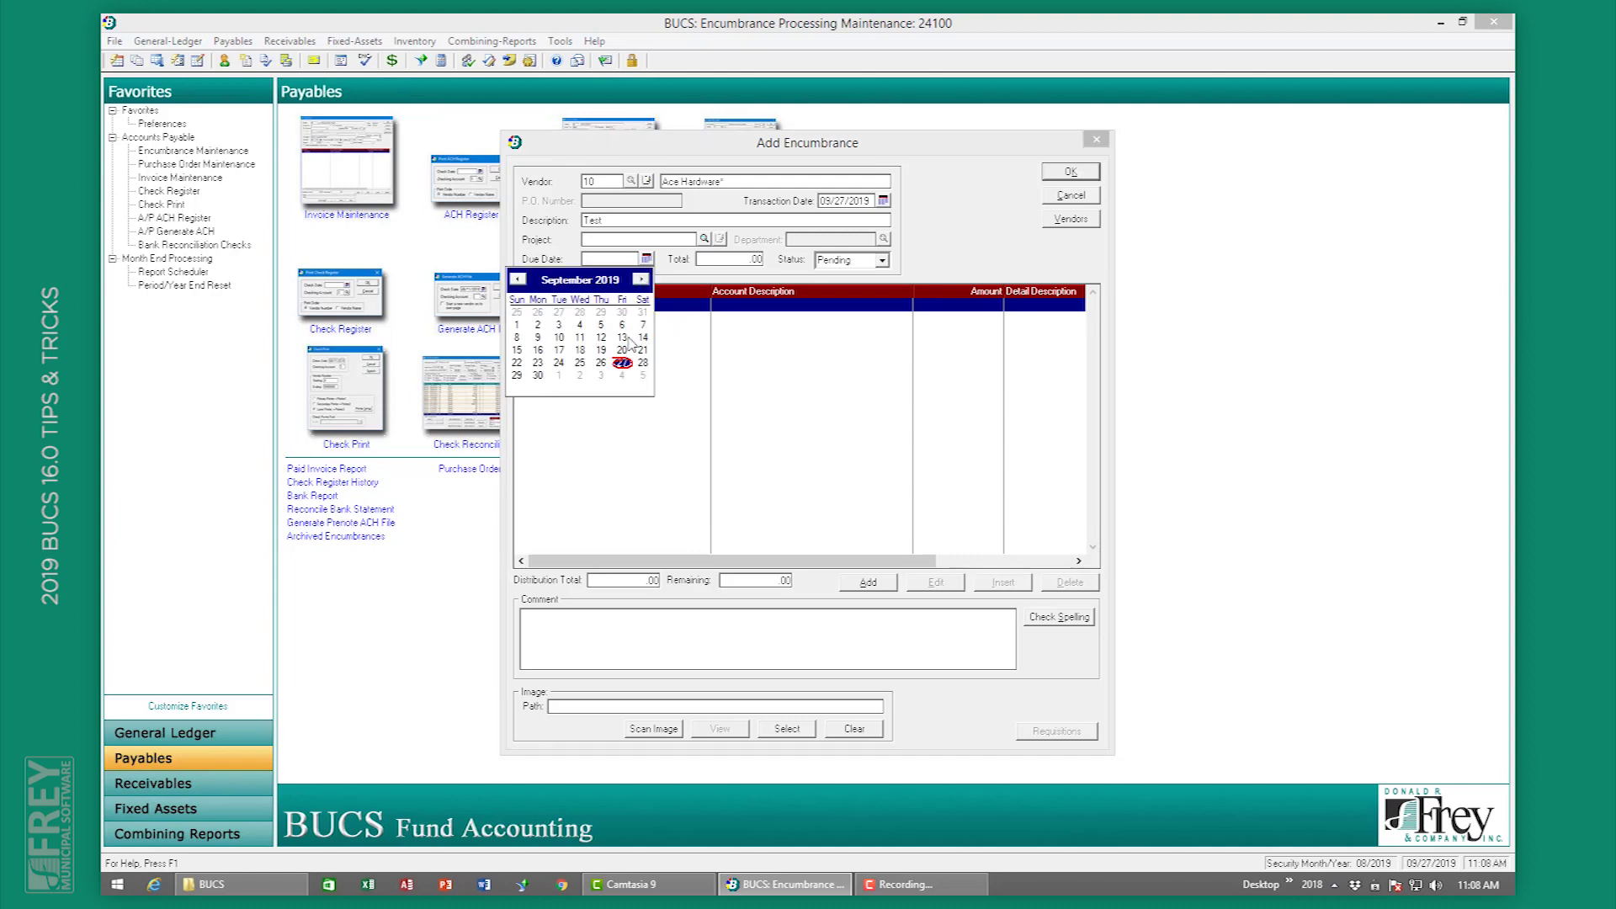
{"action": "left_click", "coordinate": [630, 367]}
{"action": "key", "text": "Tab"}
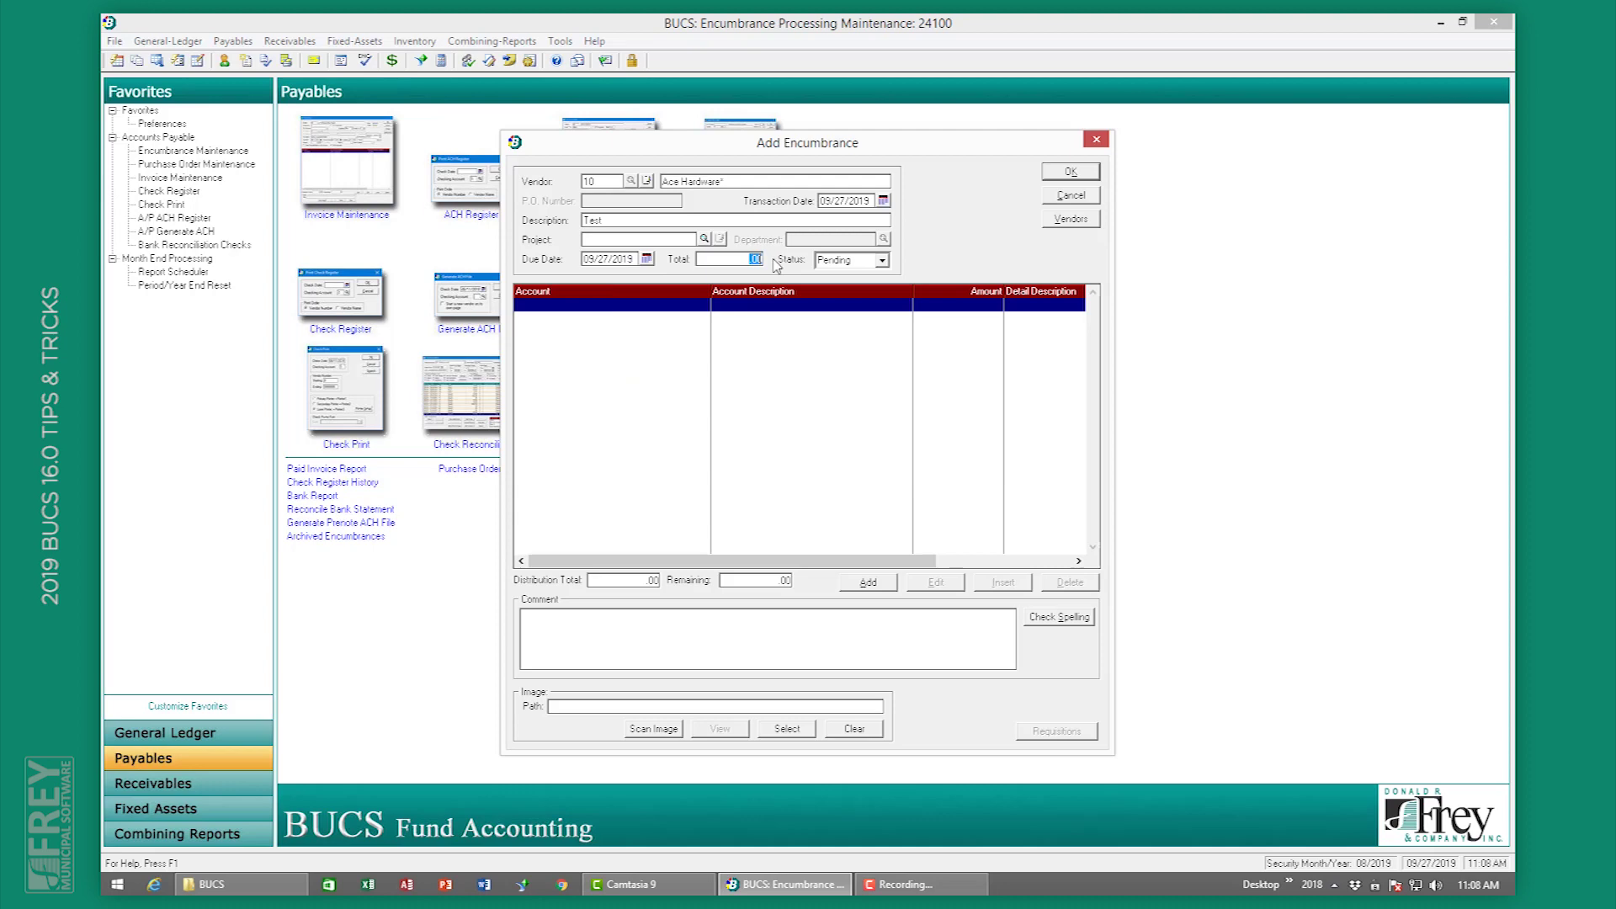
{"action": "type", "text": "1"}
{"action": "key", "text": "Tab"}
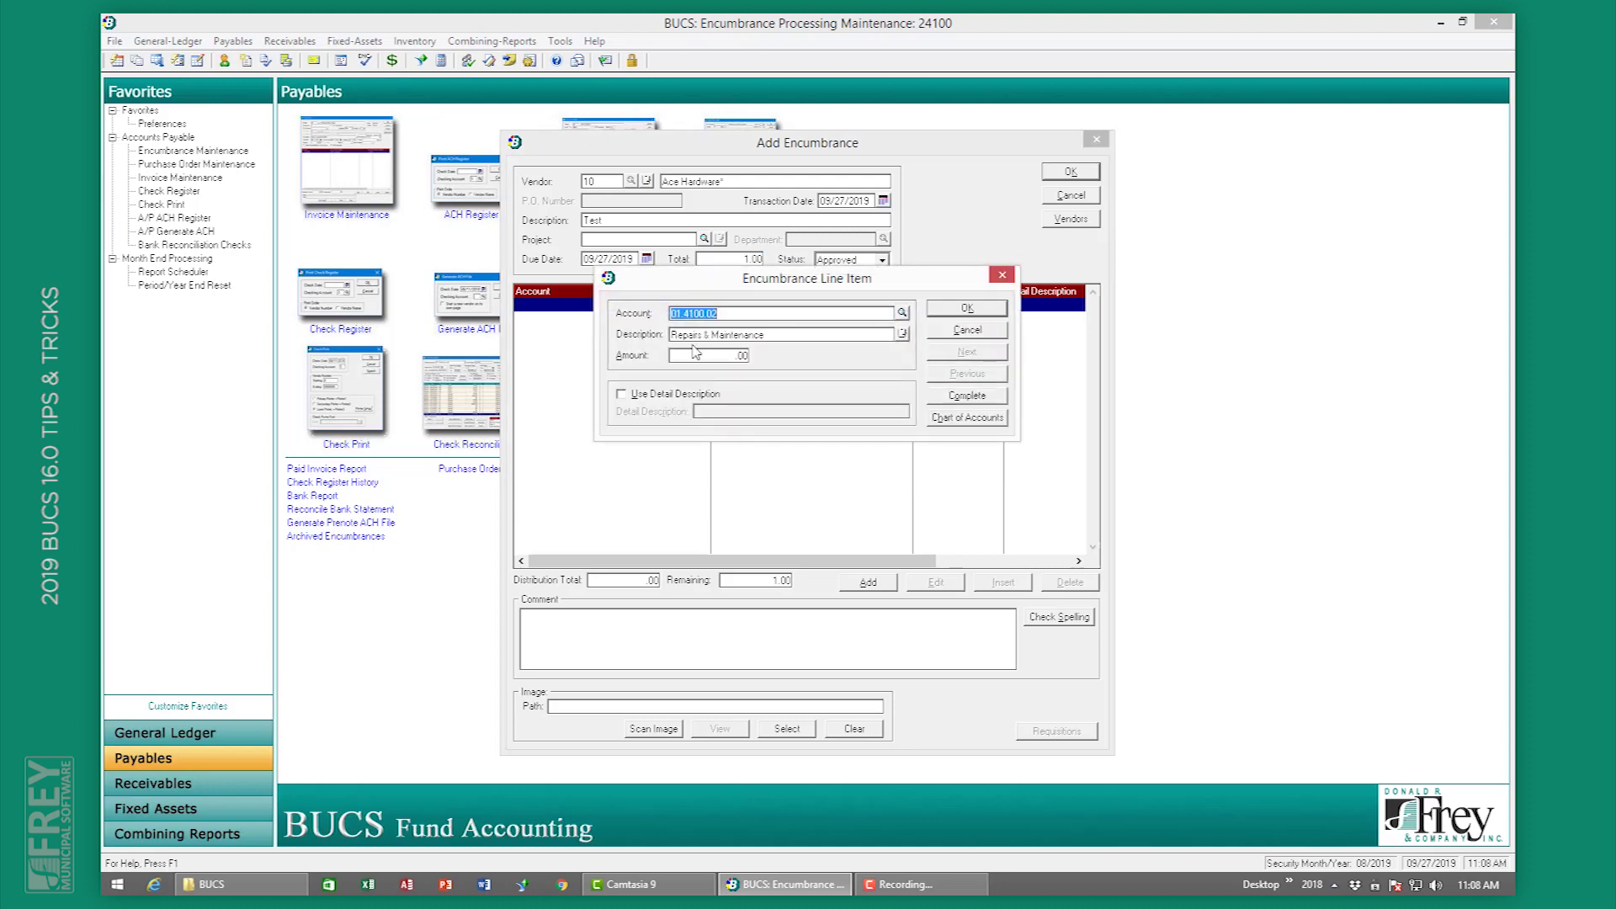
Step: Add a 1.00 line to account 01.4100.02 Repairs & Maintenance and complete the lines
{"action": "left_click", "coordinate": [741, 355]}
{"action": "type", "text": "1"}
{"action": "key", "text": "Tab"}
{"action": "left_click", "coordinate": [970, 310]}
{"action": "left_click", "coordinate": [966, 395]}
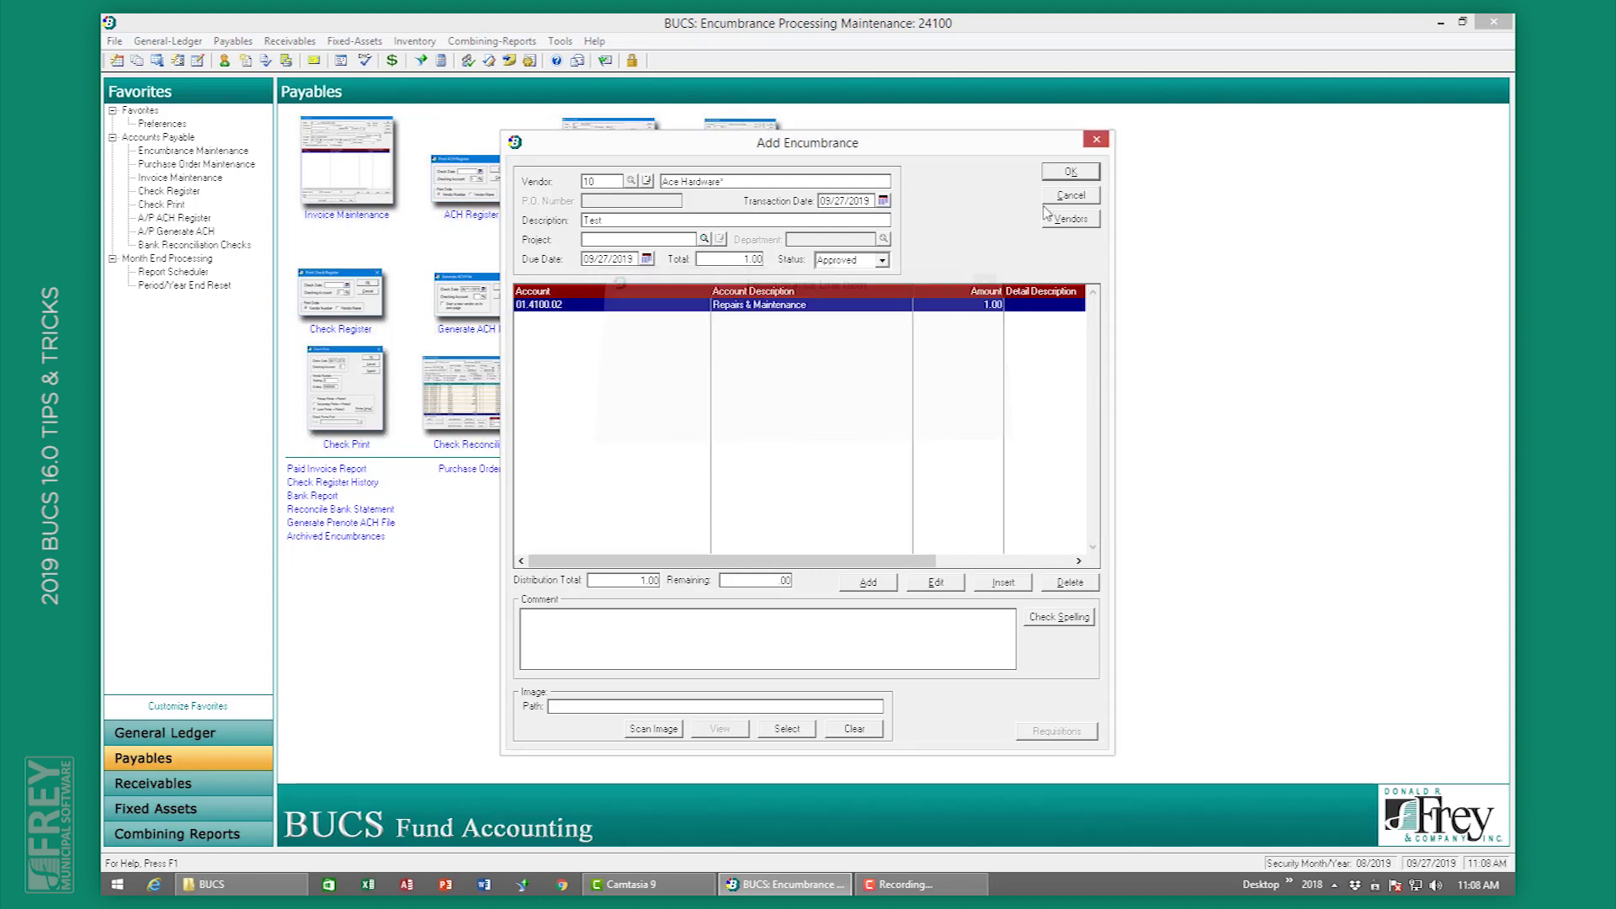
Step: Save the 1.00 Test encumbrance for Ace Hardware as purchase order 10, then close Encumbrance Maintenance
{"action": "left_click", "coordinate": [1070, 177]}
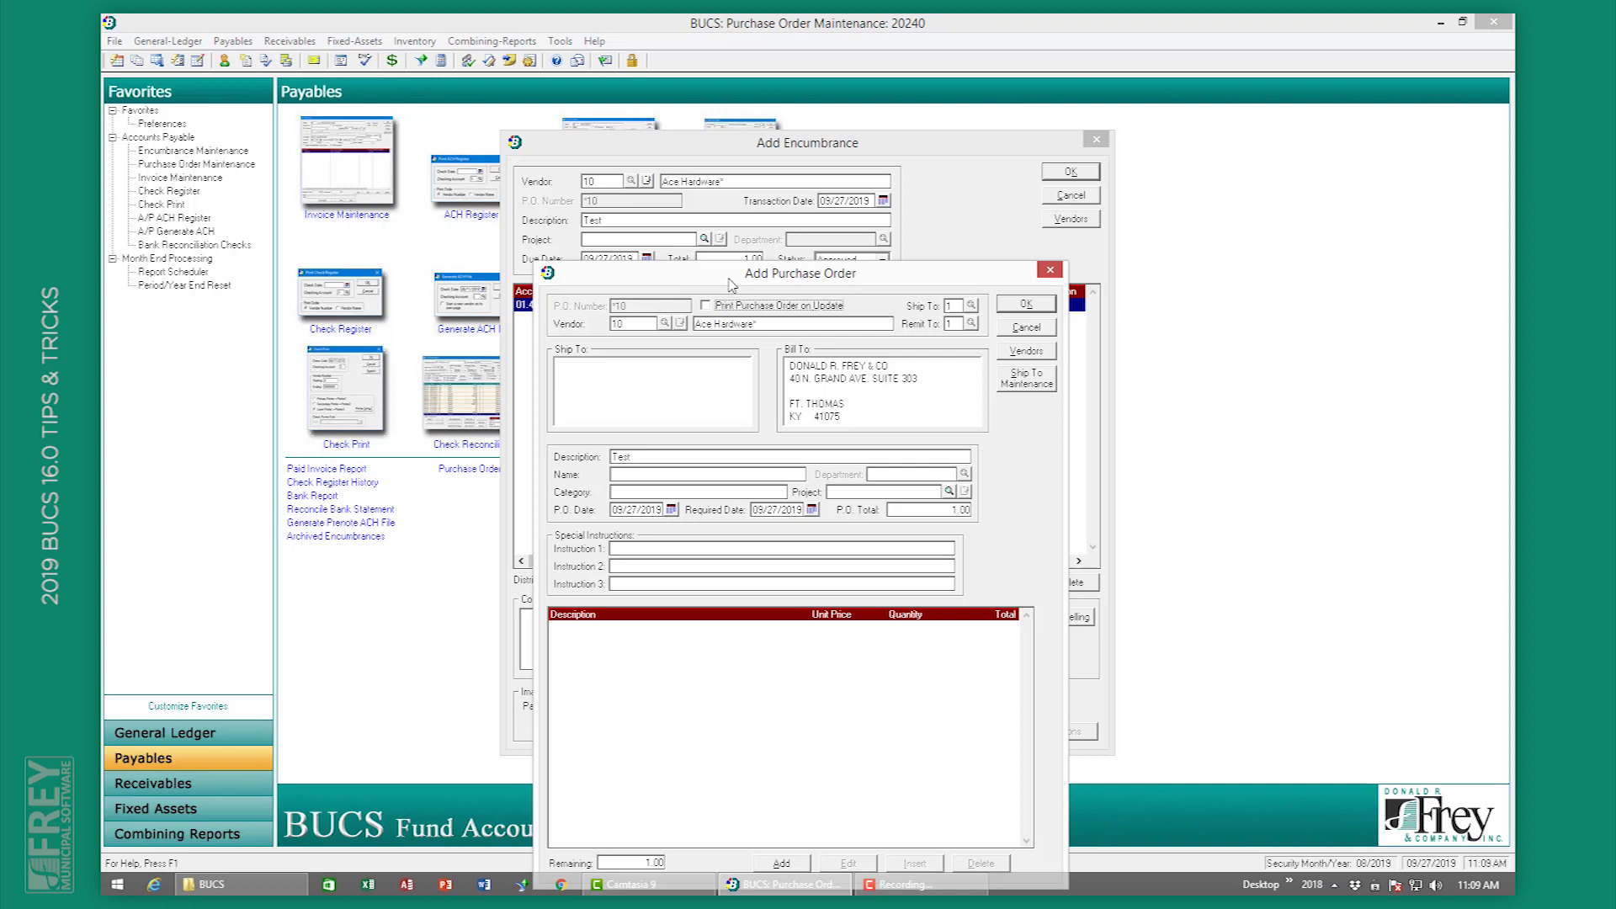
{"action": "key", "text": "Tab"}
{"action": "key", "text": "Tab"}
{"action": "key", "text": "Tab"}
{"action": "key", "text": "Tab"}
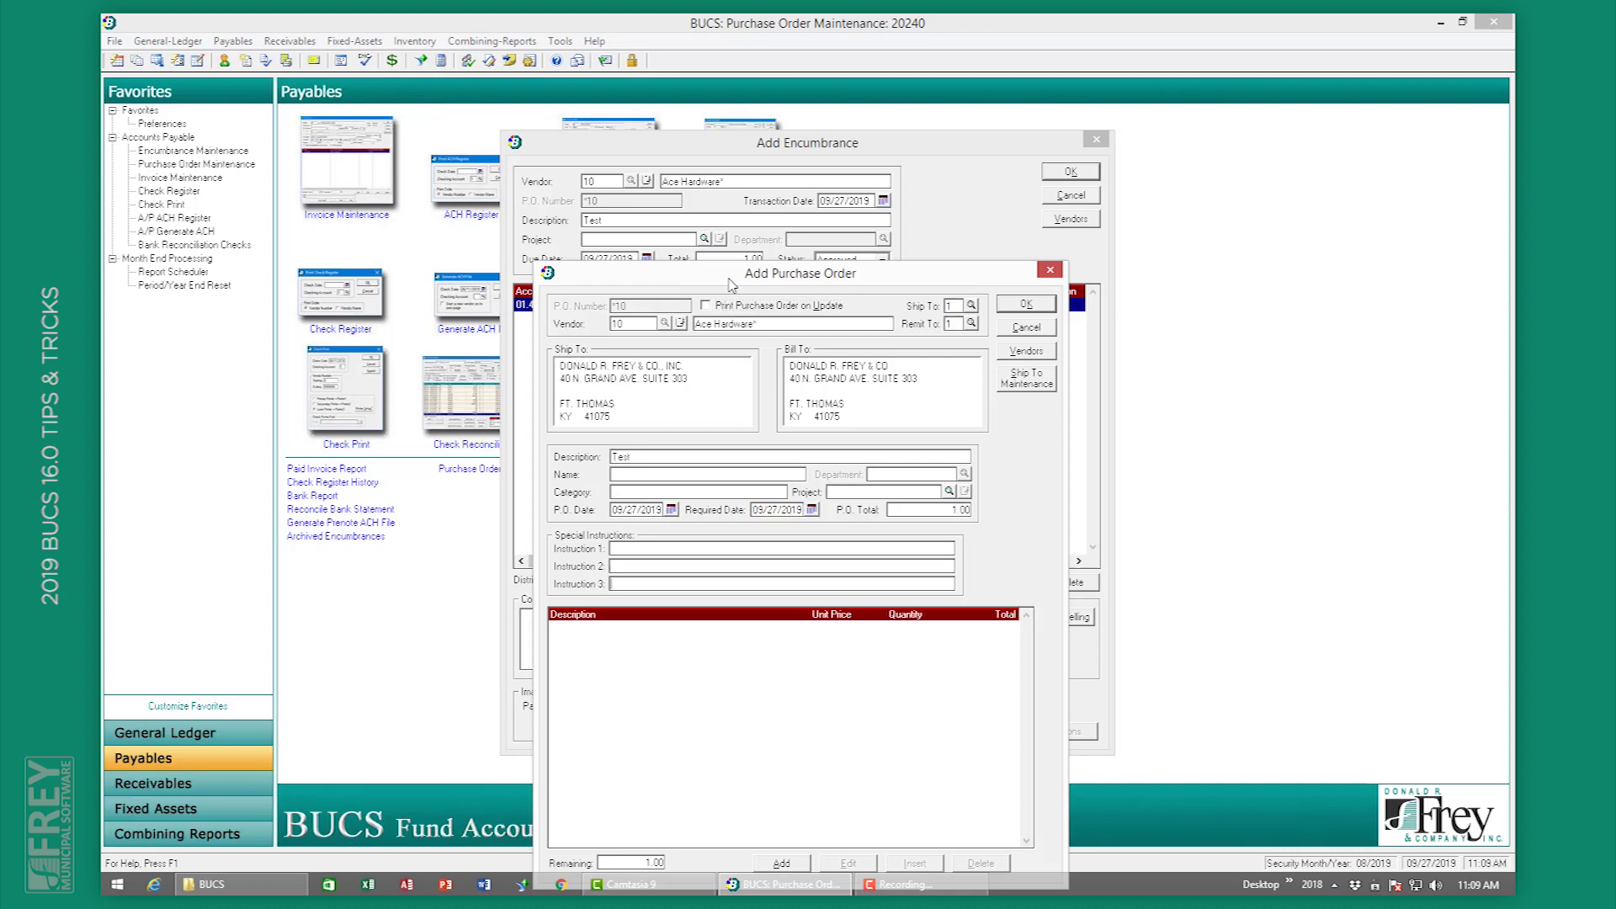
{"action": "key", "text": "Tab"}
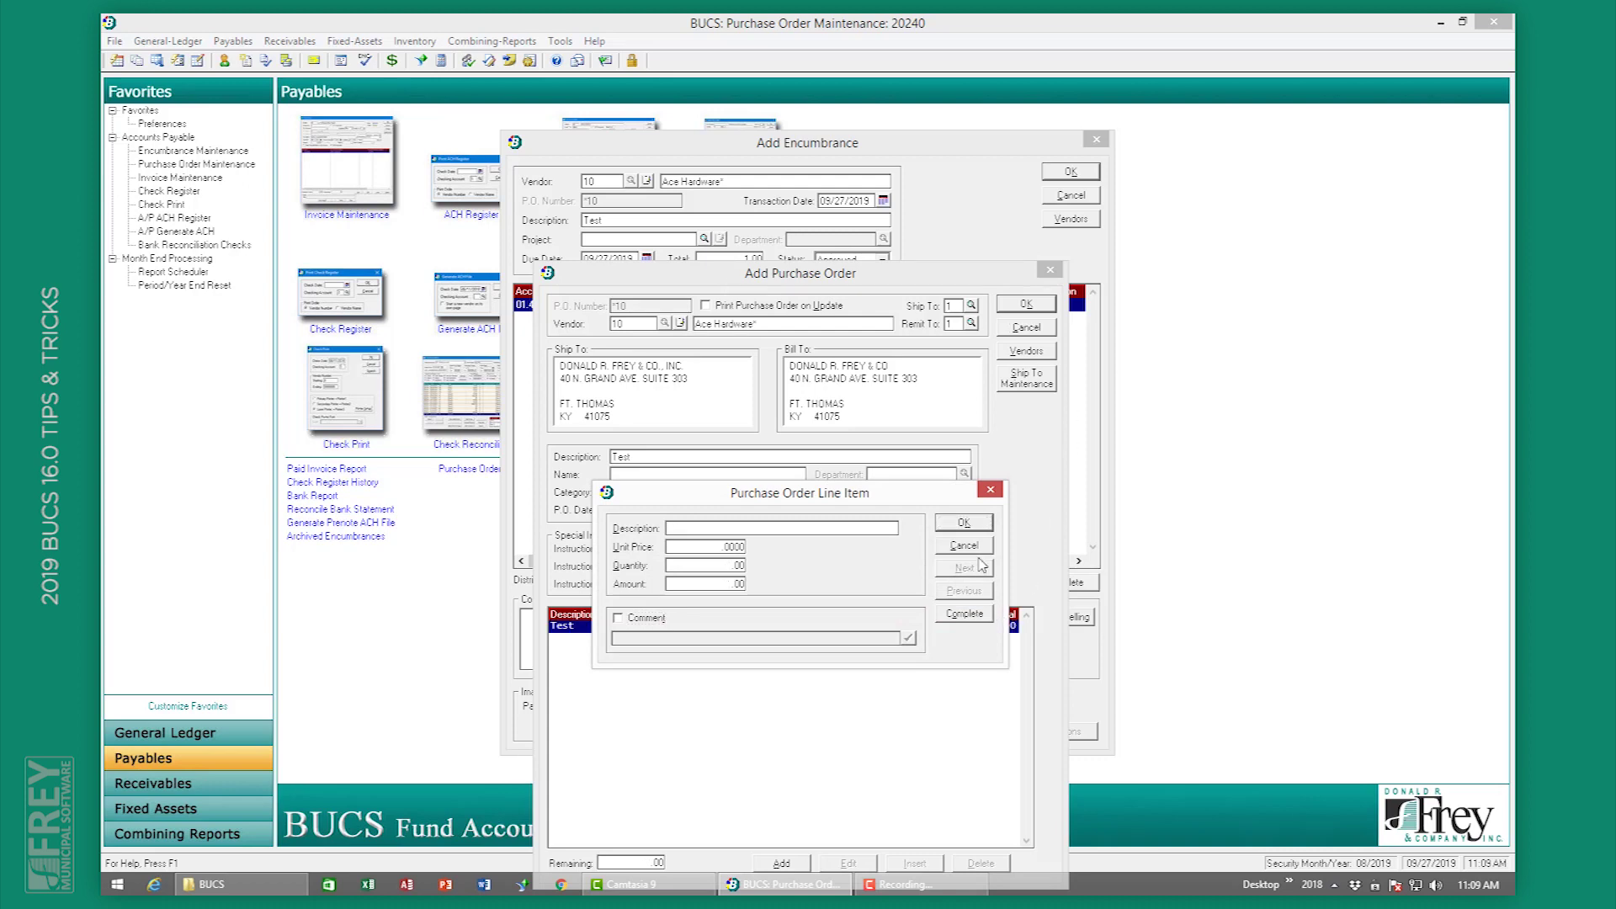
{"action": "left_click", "coordinate": [964, 615]}
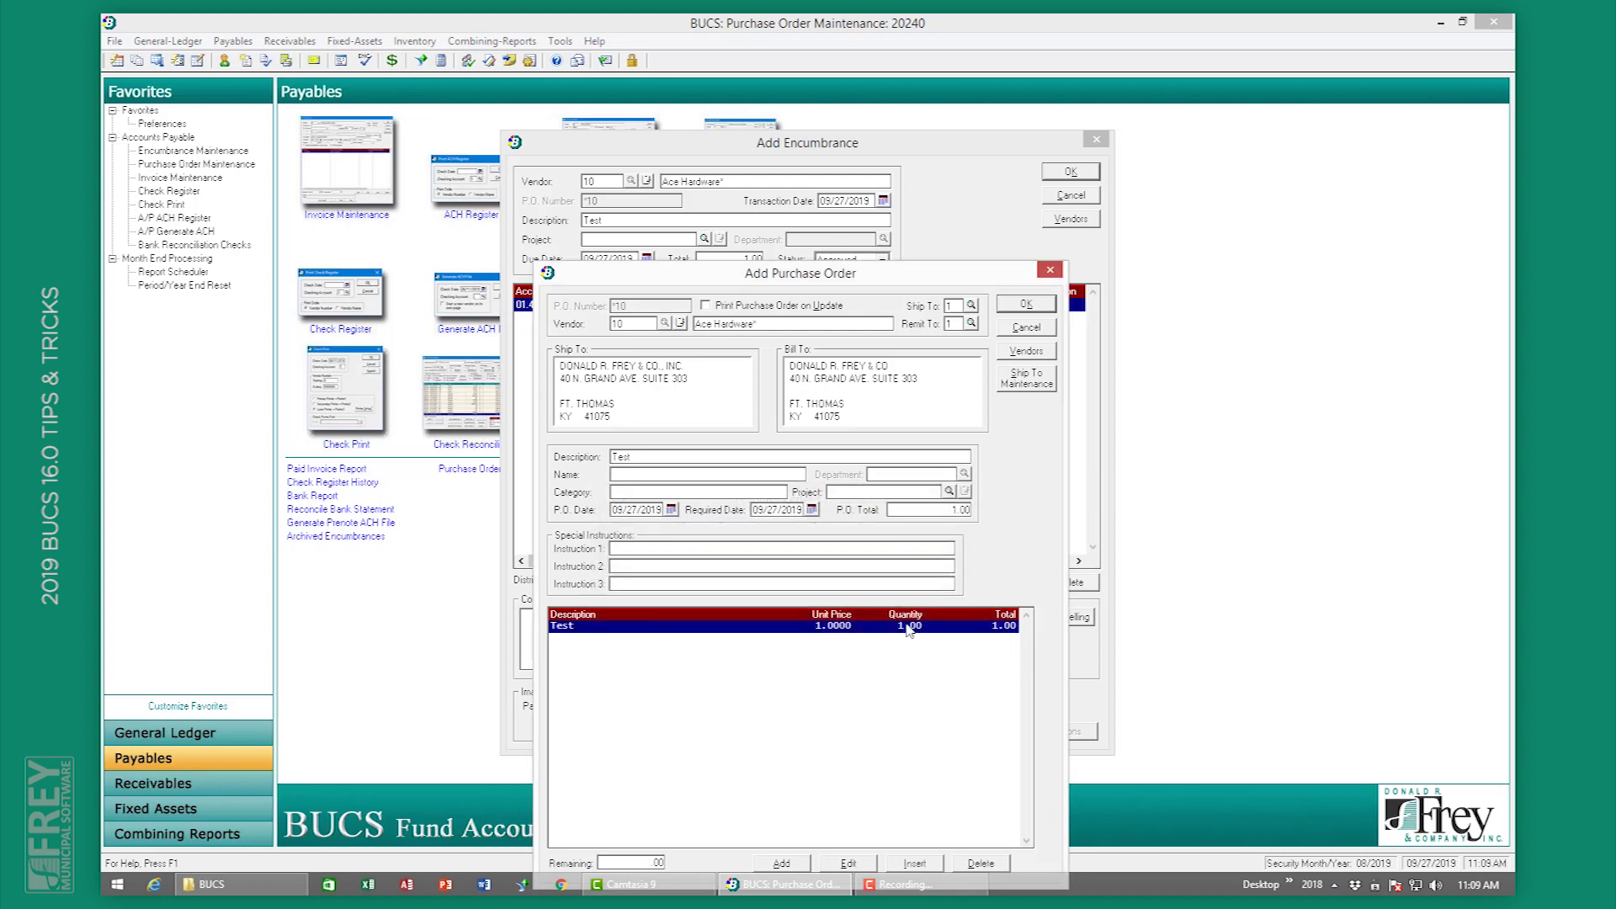
{"action": "left_click", "coordinate": [1026, 304]}
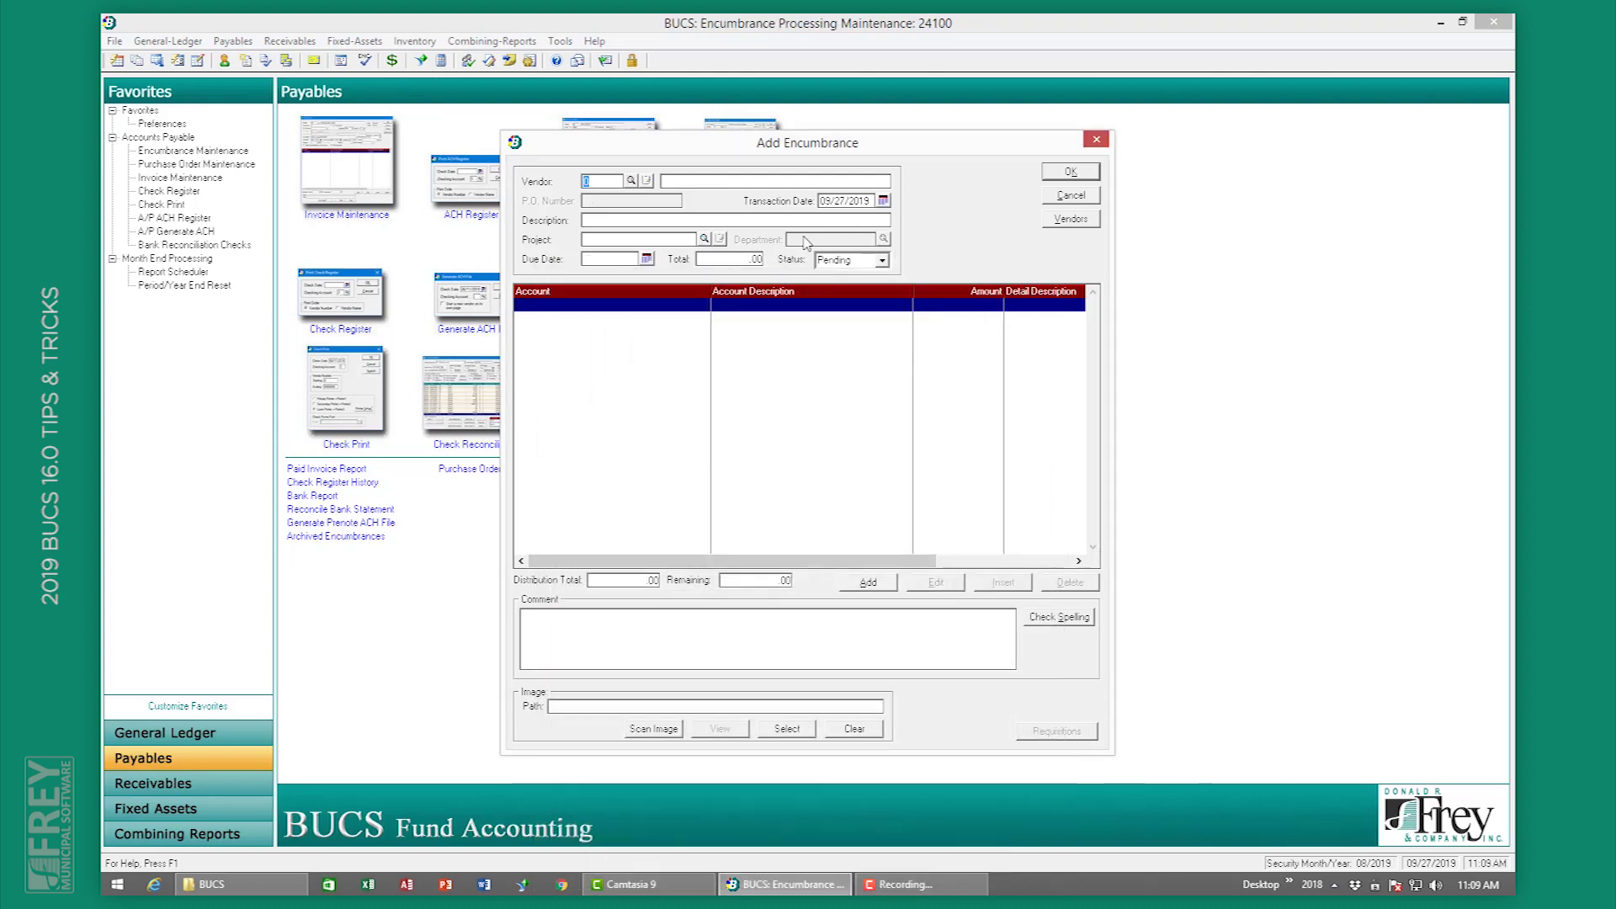
{"action": "left_click", "coordinate": [1084, 194]}
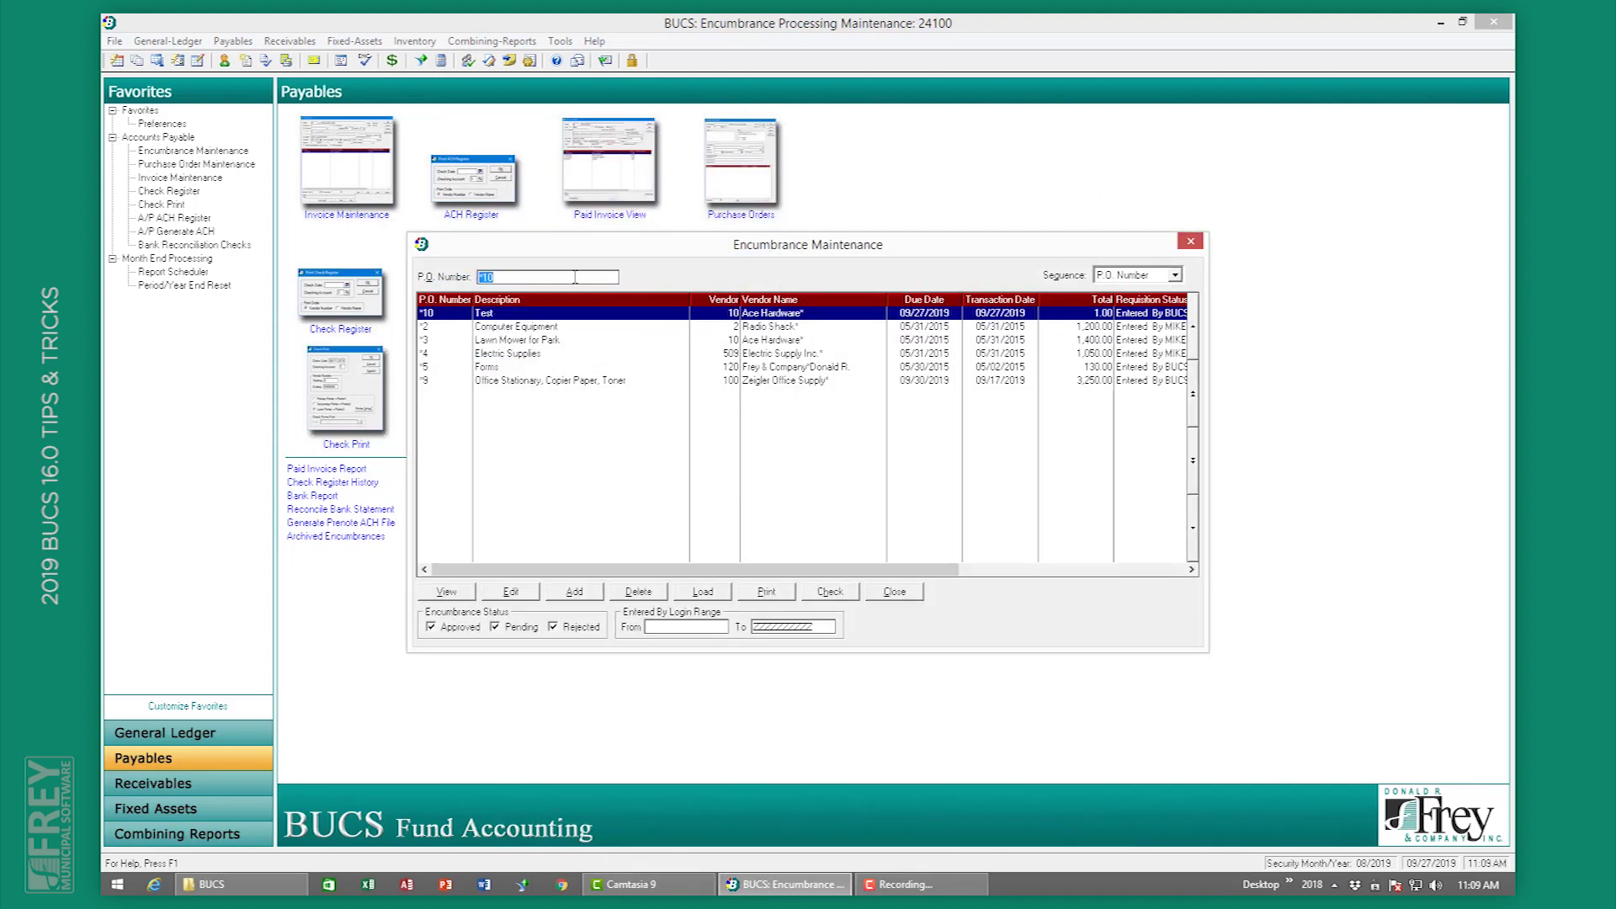
{"action": "left_click", "coordinate": [910, 594]}
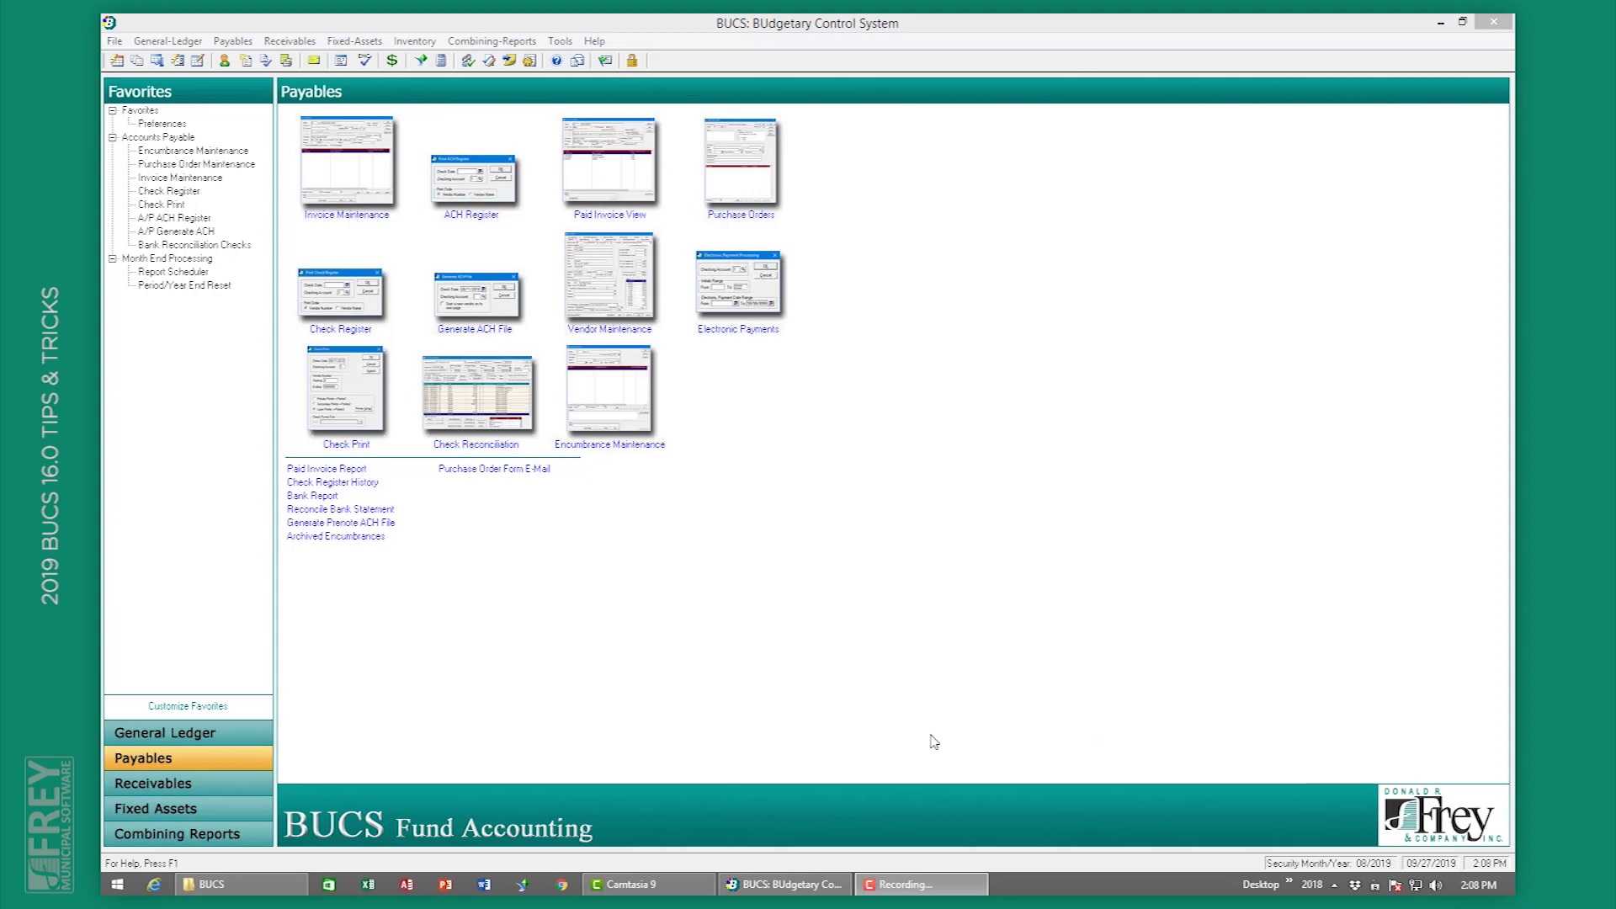
Step: Open Customer Maintenance under Receivables and close the first customer's record unchanged
{"action": "left_click", "coordinate": [202, 787]}
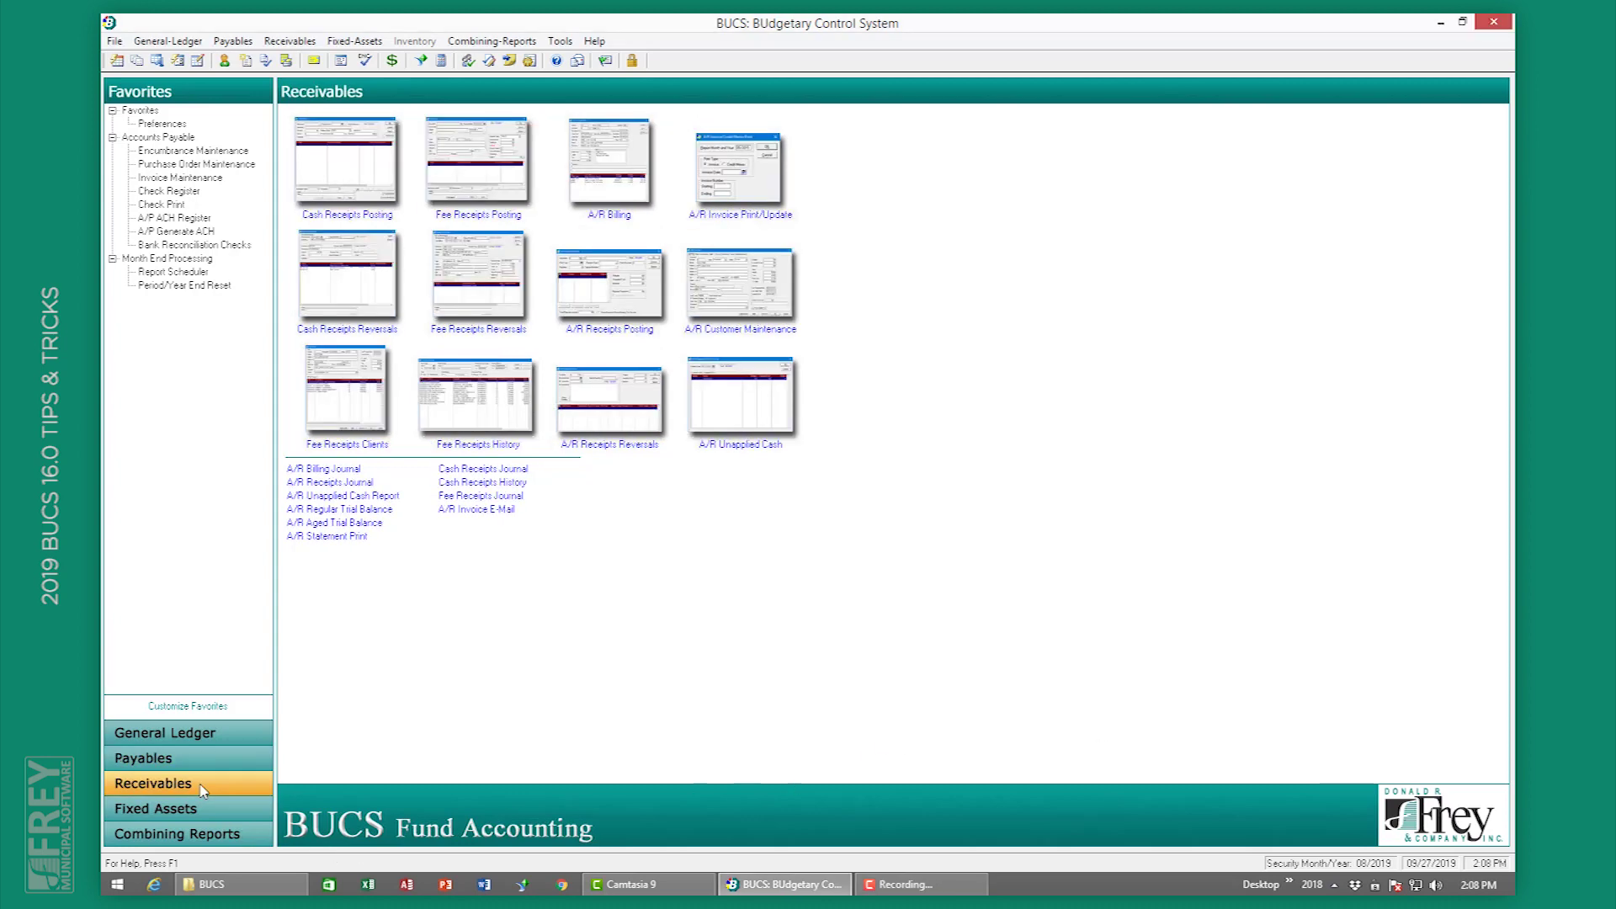
{"action": "left_click", "coordinate": [764, 308]}
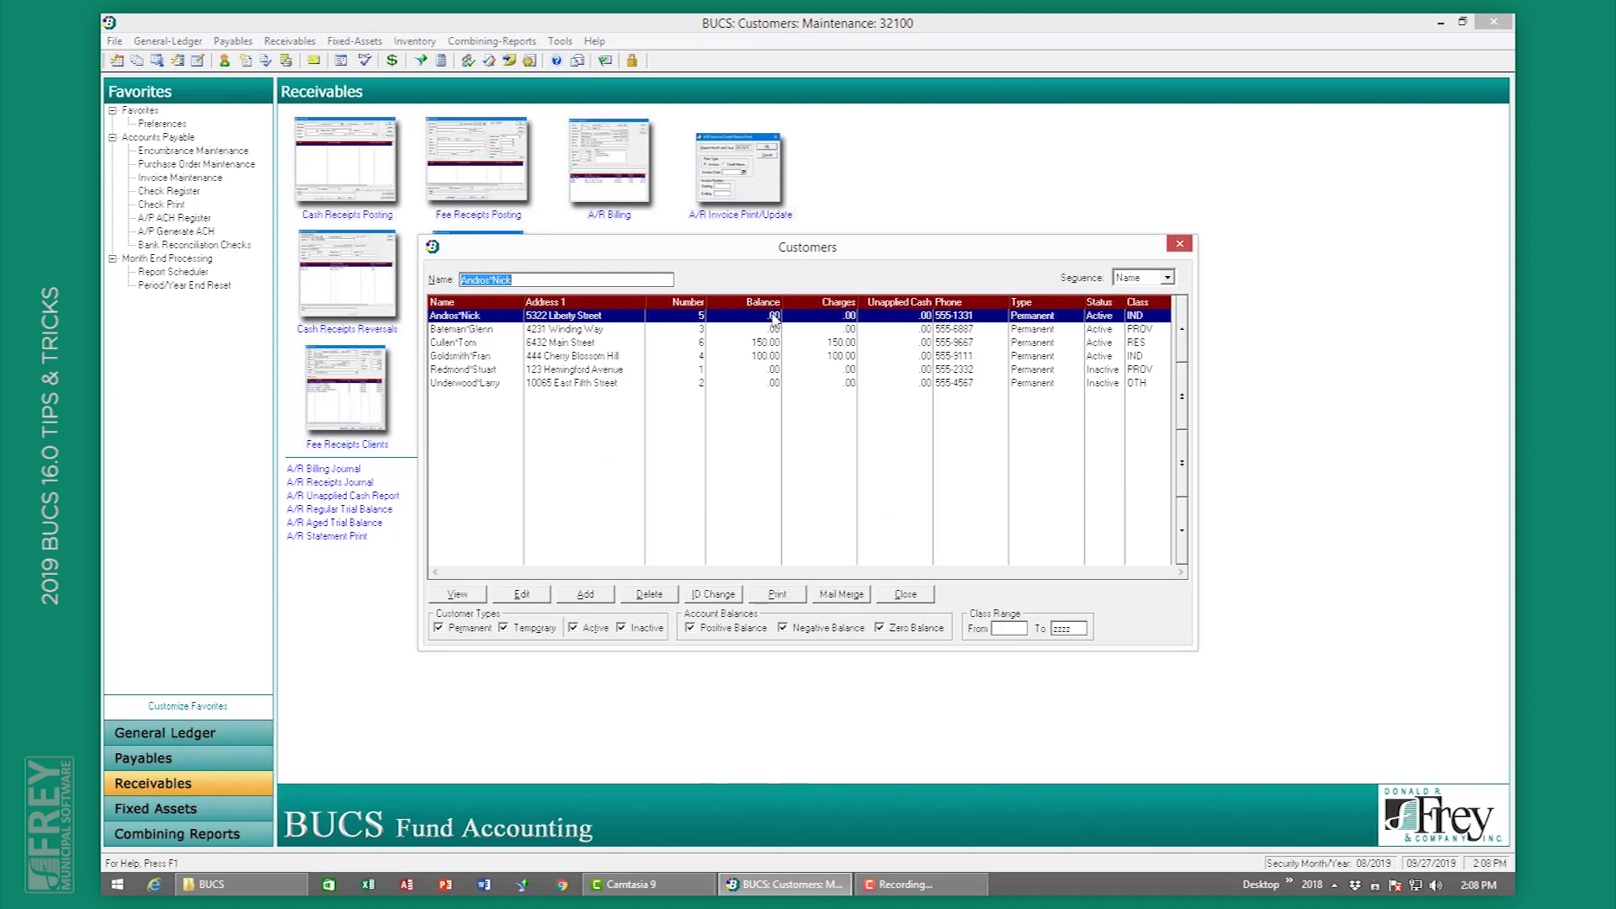
{"action": "double_click", "coordinate": [775, 317]}
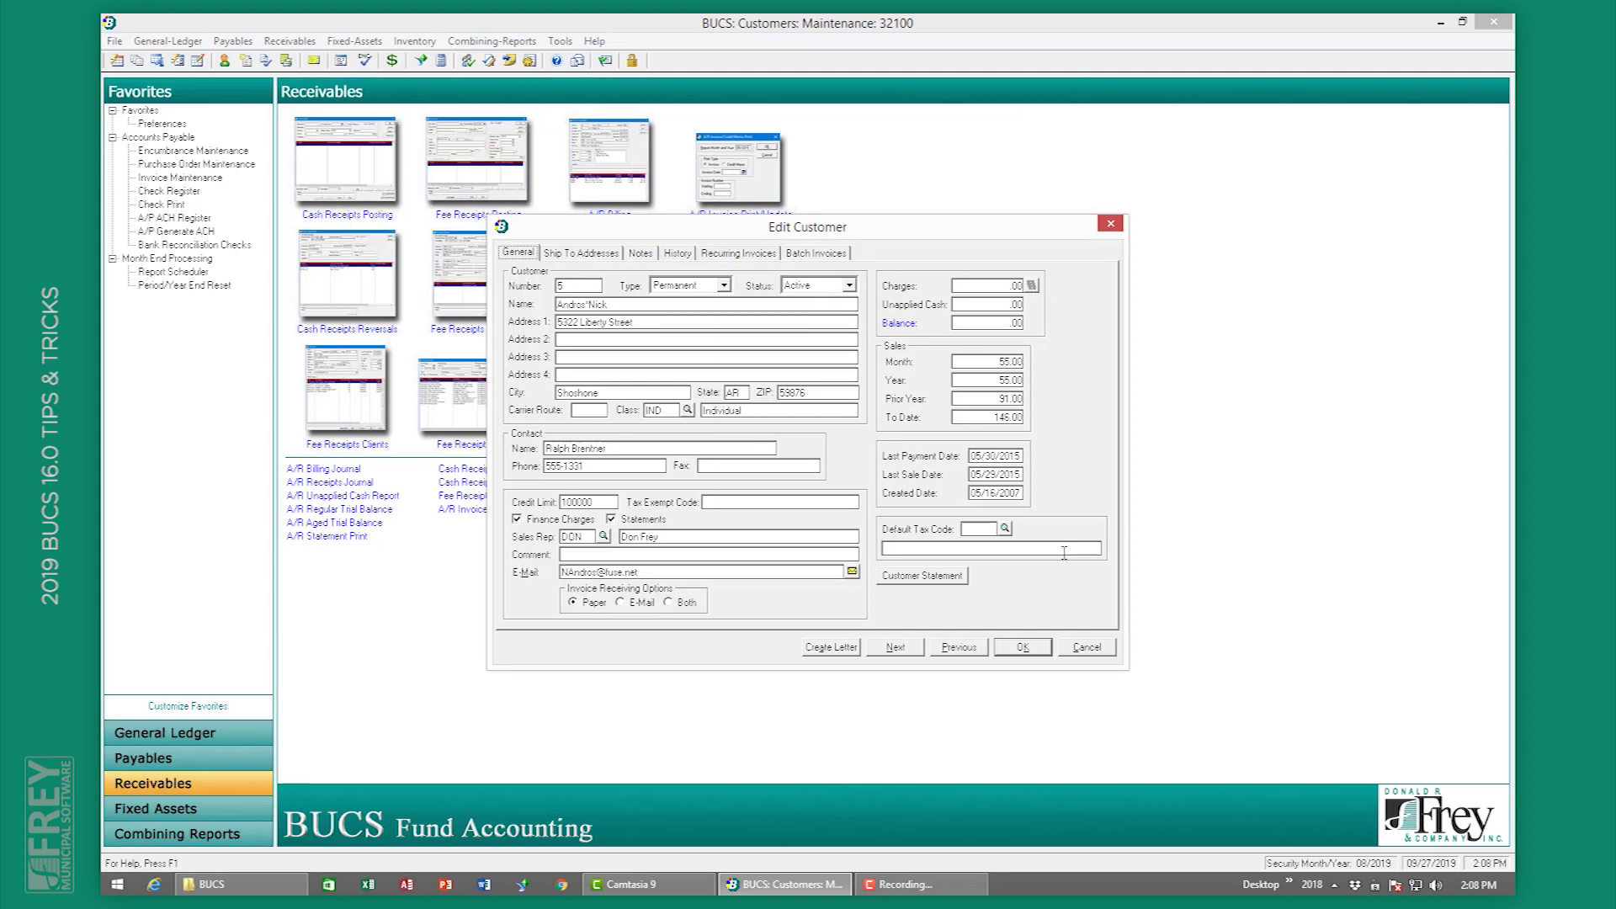
{"action": "left_click", "coordinate": [1086, 647]}
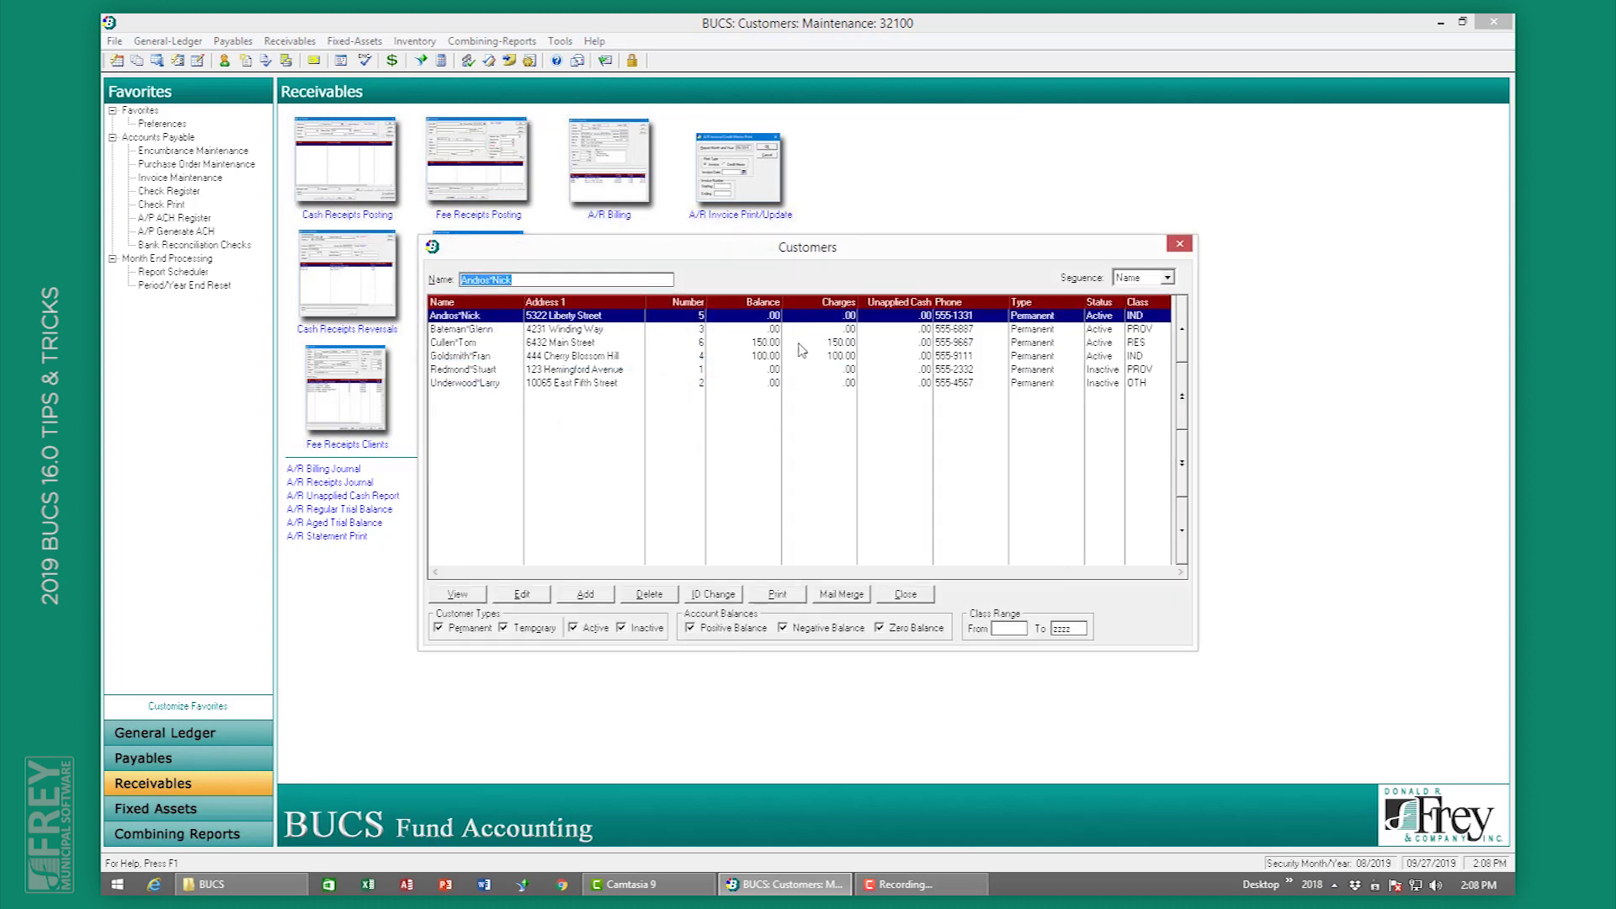
Step: Open customer 6 and review its unpaid invoice 30 (150.00, property tax revenue)
{"action": "left_click", "coordinate": [802, 346]}
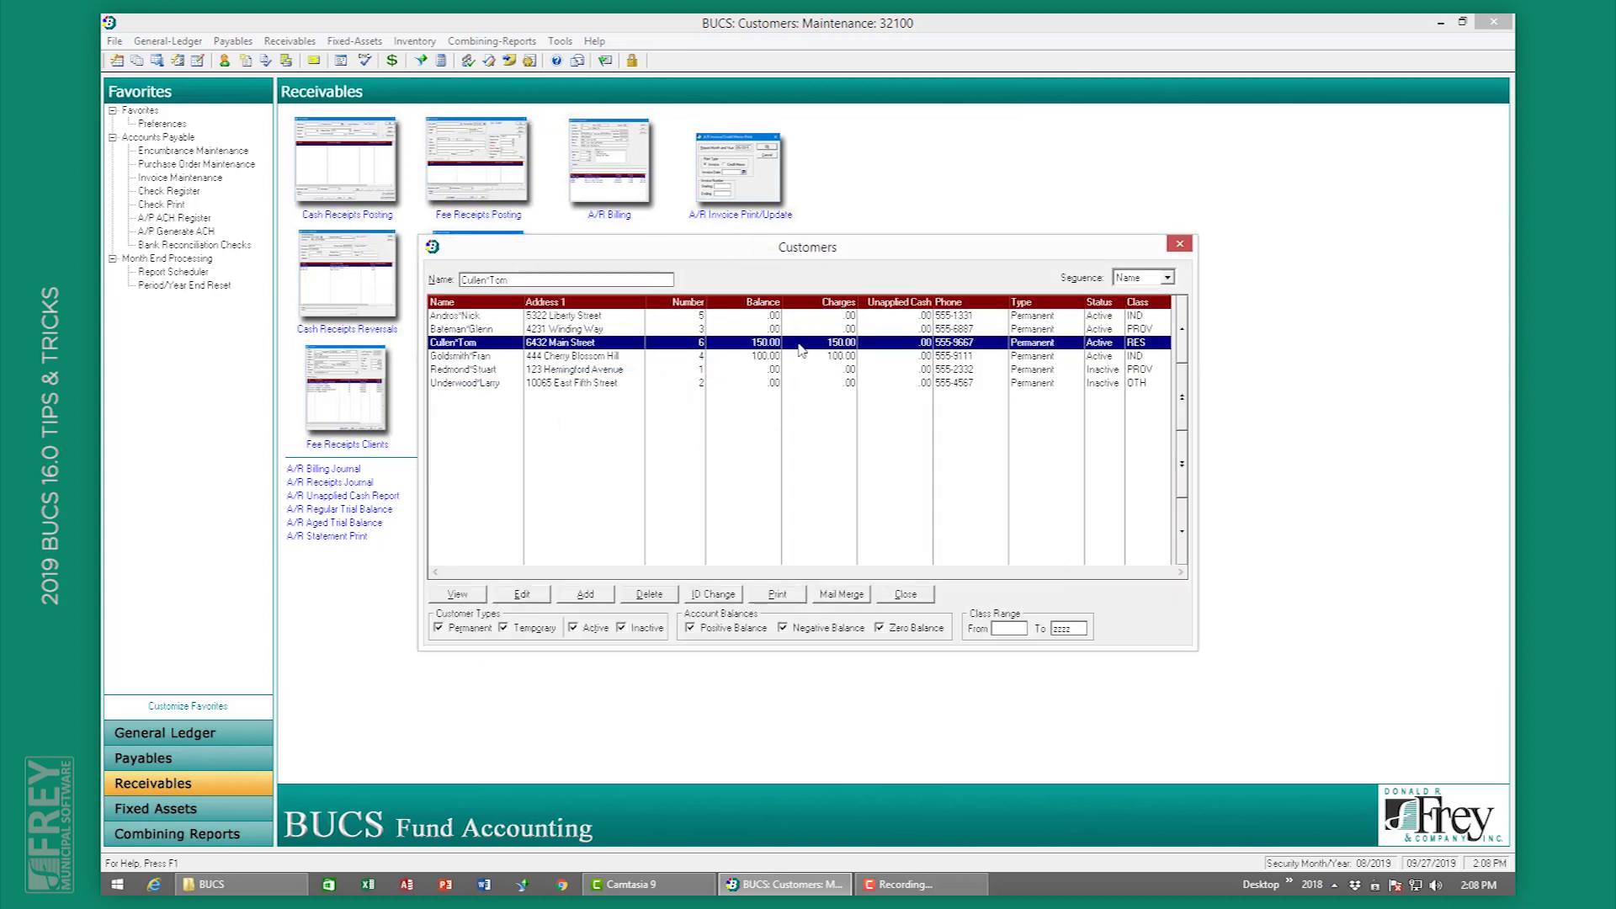
{"action": "left_click", "coordinate": [524, 596]}
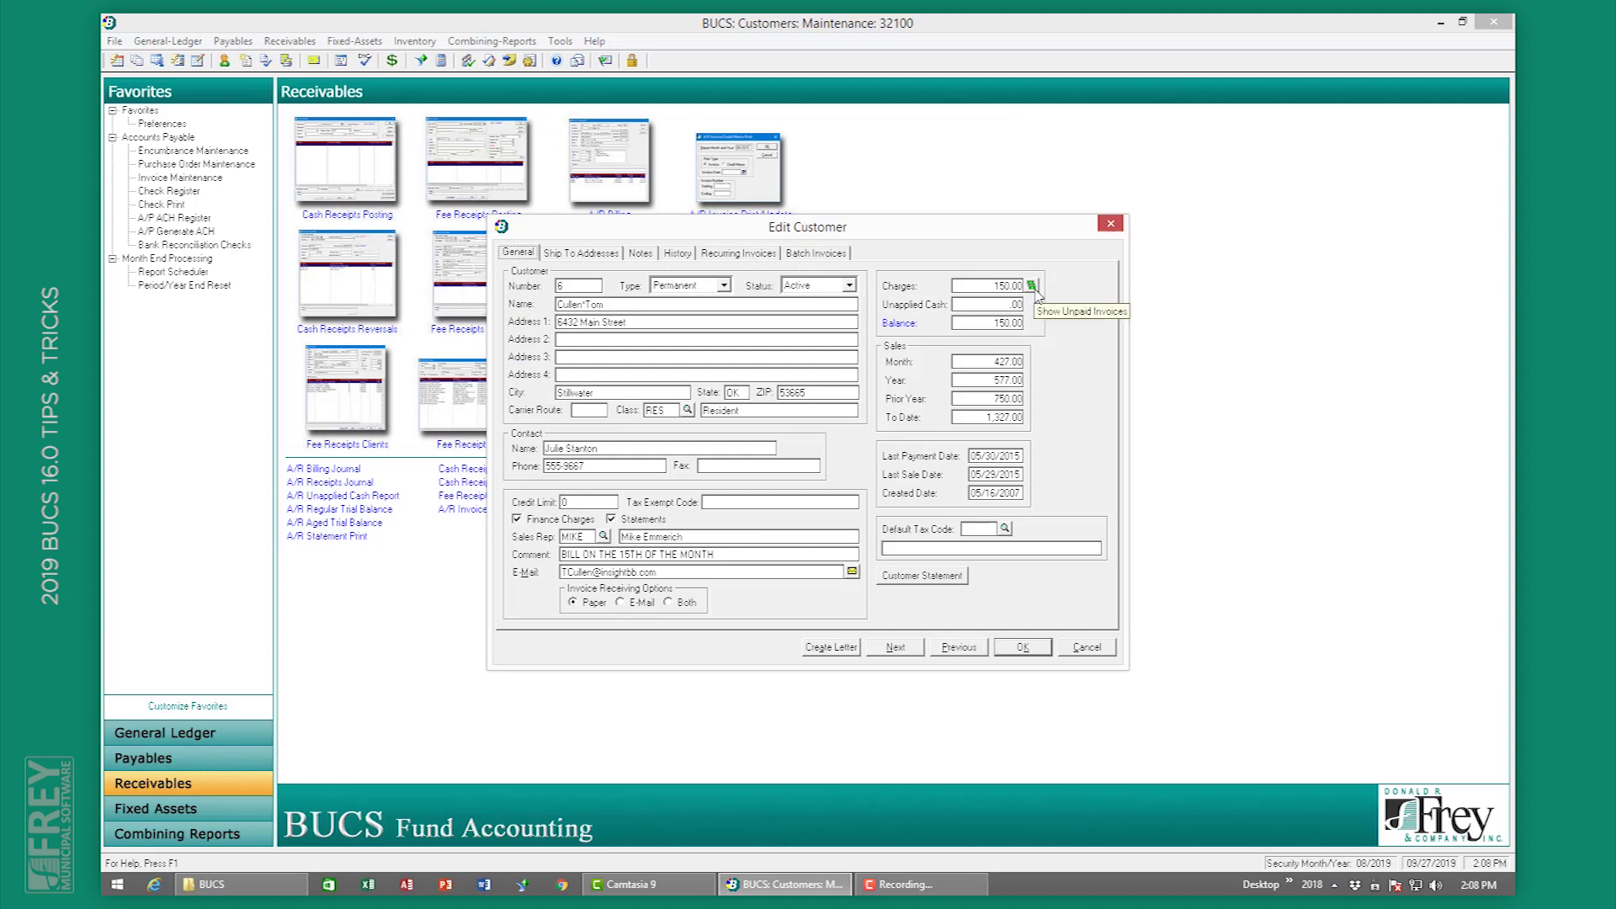
{"action": "left_click", "coordinate": [1032, 287]}
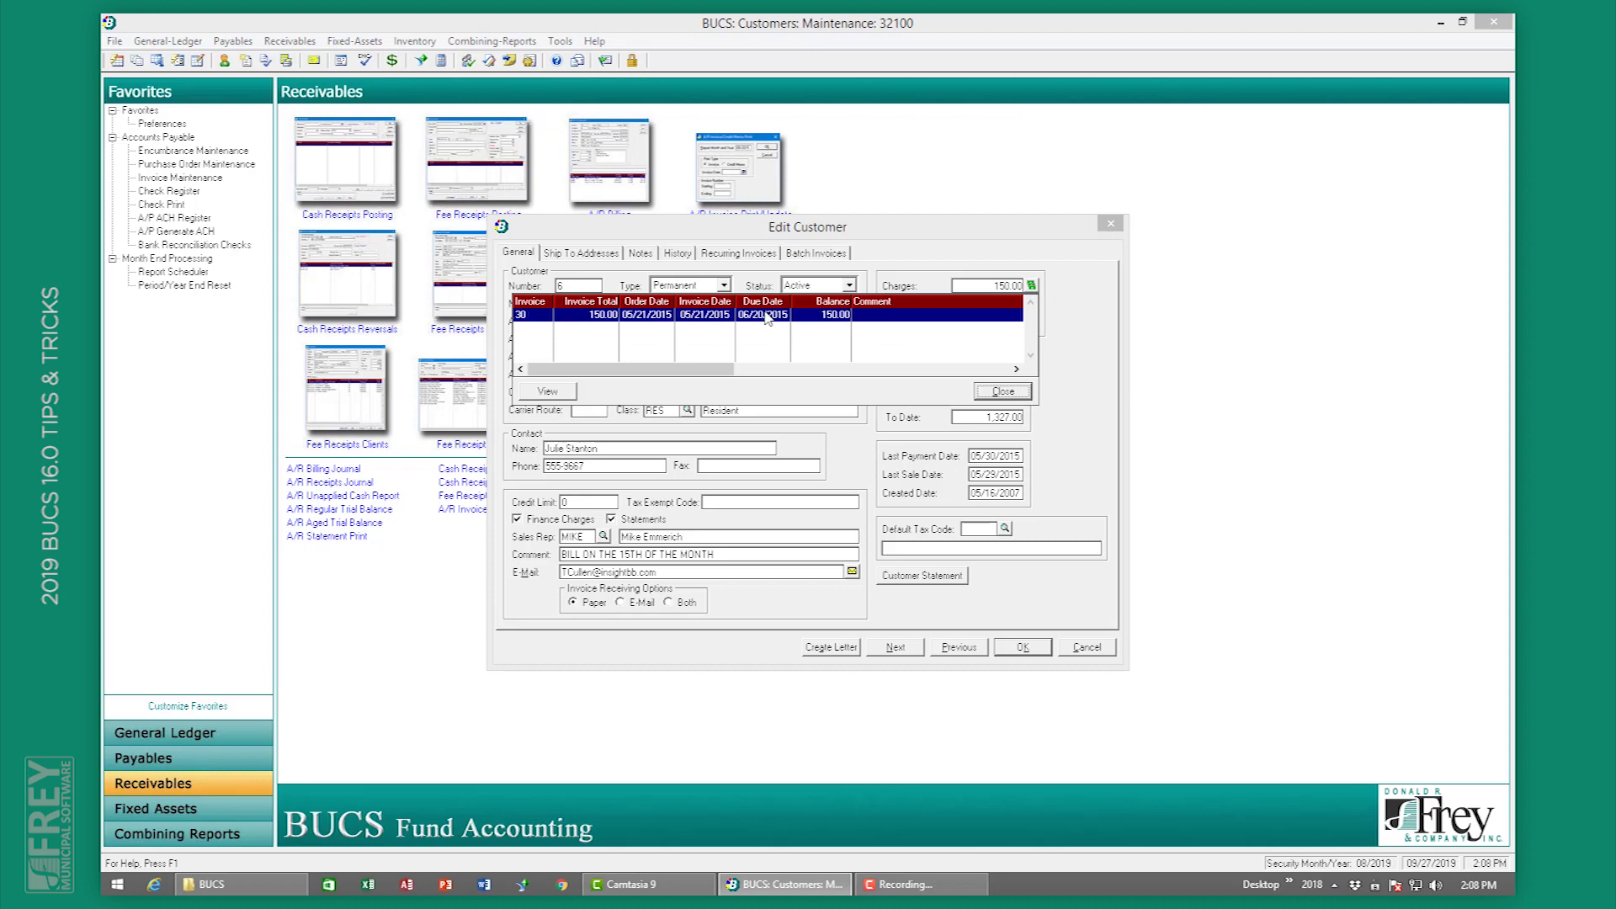
{"action": "left_click", "coordinate": [549, 392]}
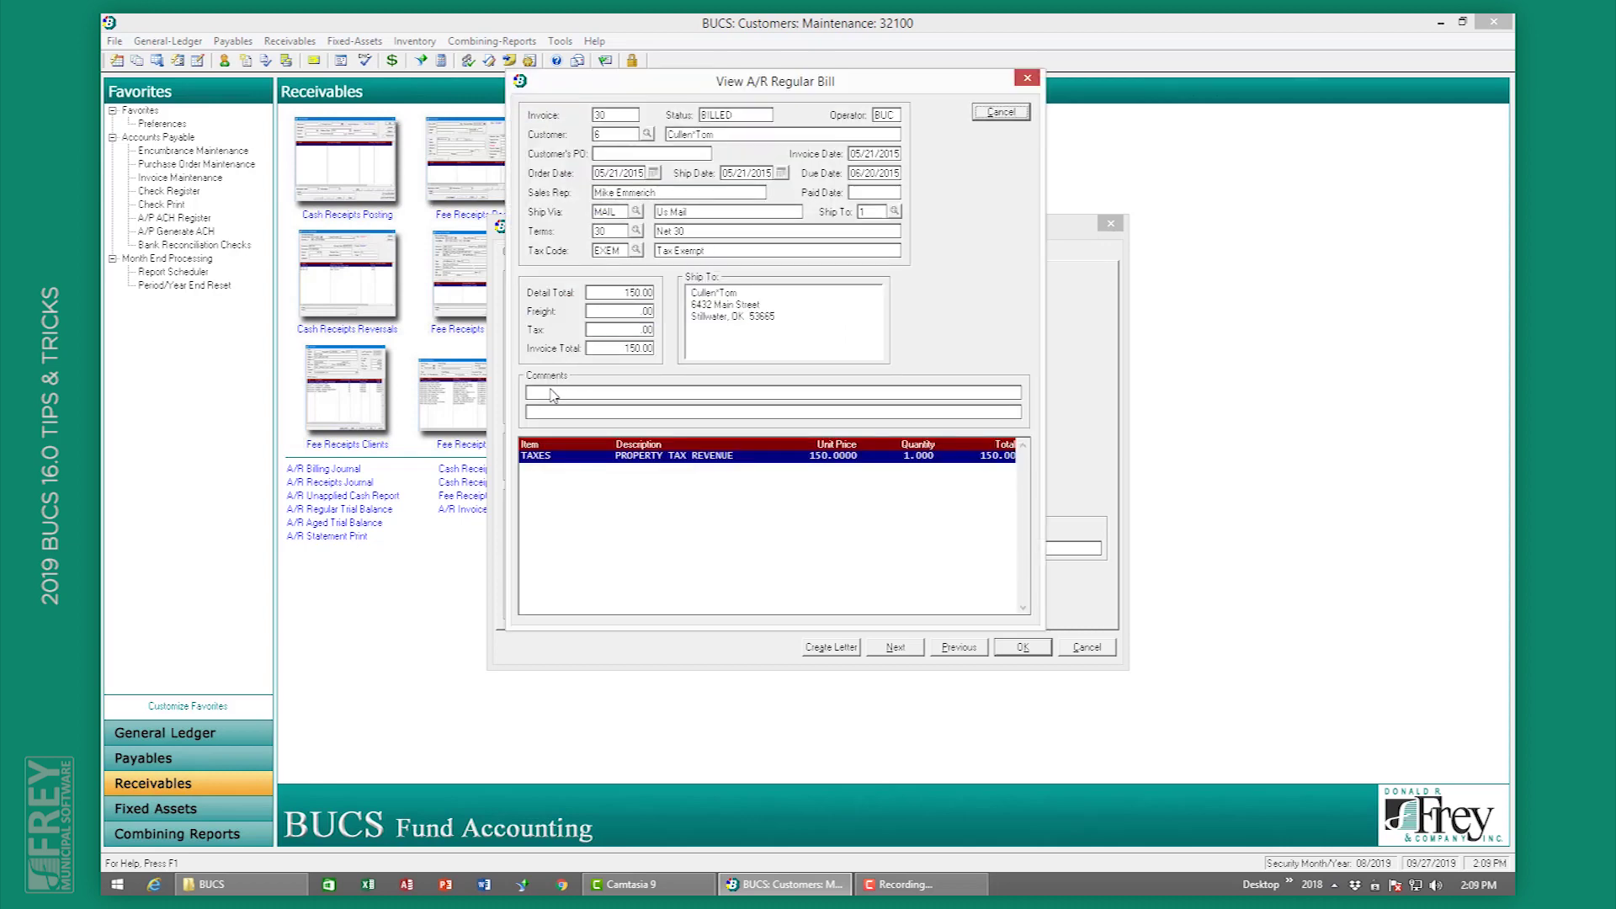
{"action": "left_click", "coordinate": [1029, 118]}
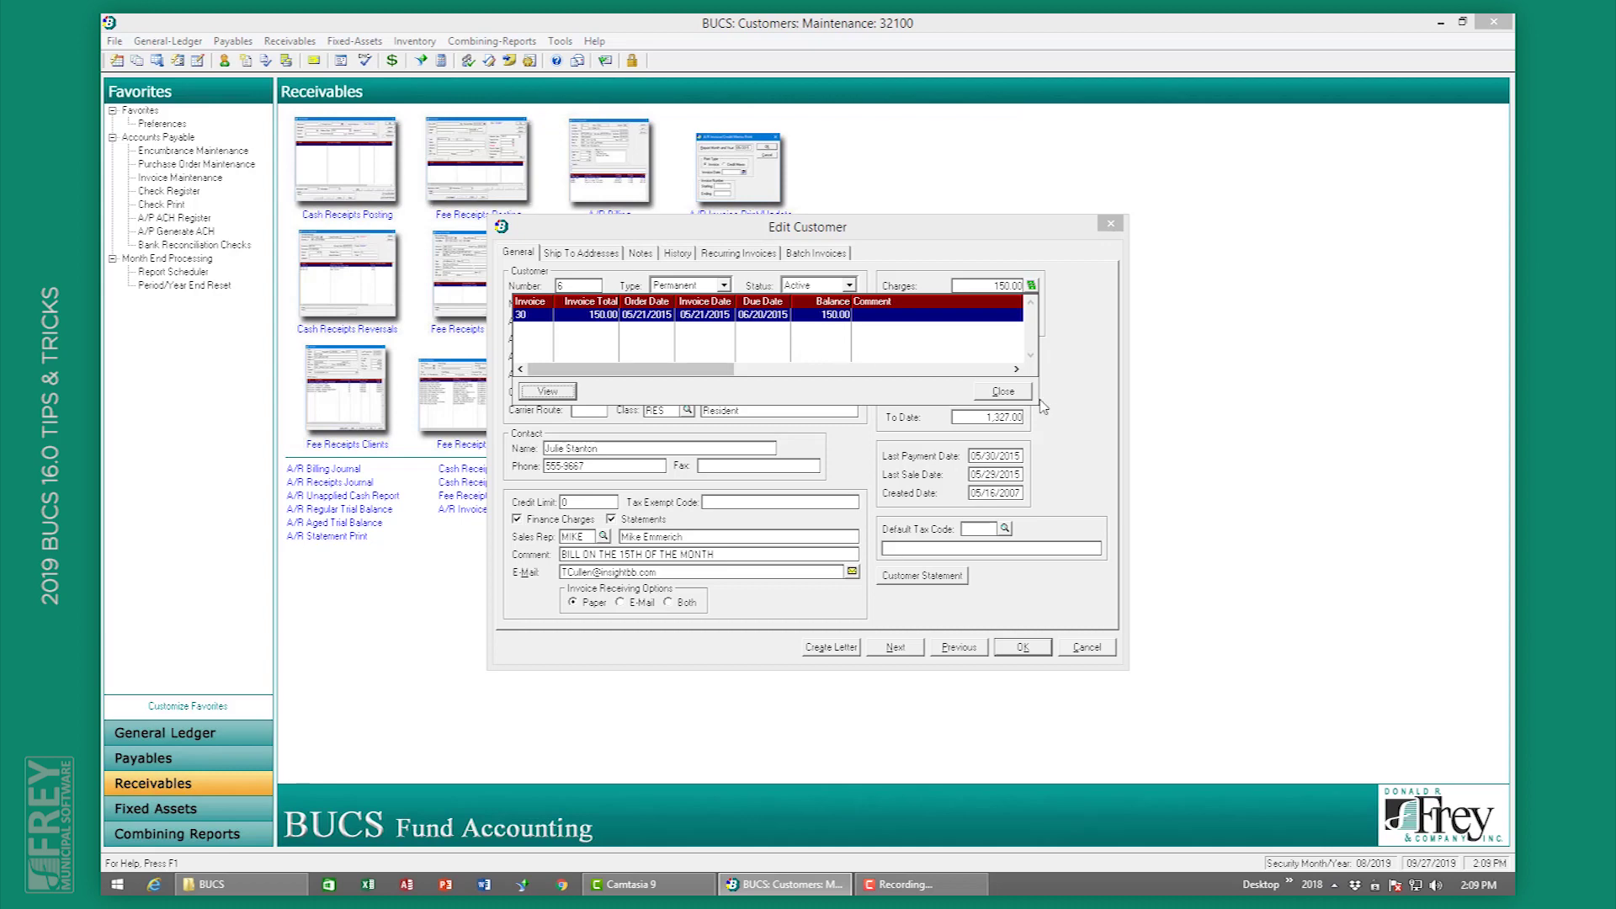
{"action": "left_click", "coordinate": [1010, 392]}
Step: Review customer 4's unpaid invoice 29 (100.00 balance), then close the customer record and list
{"action": "left_click", "coordinate": [922, 645]}
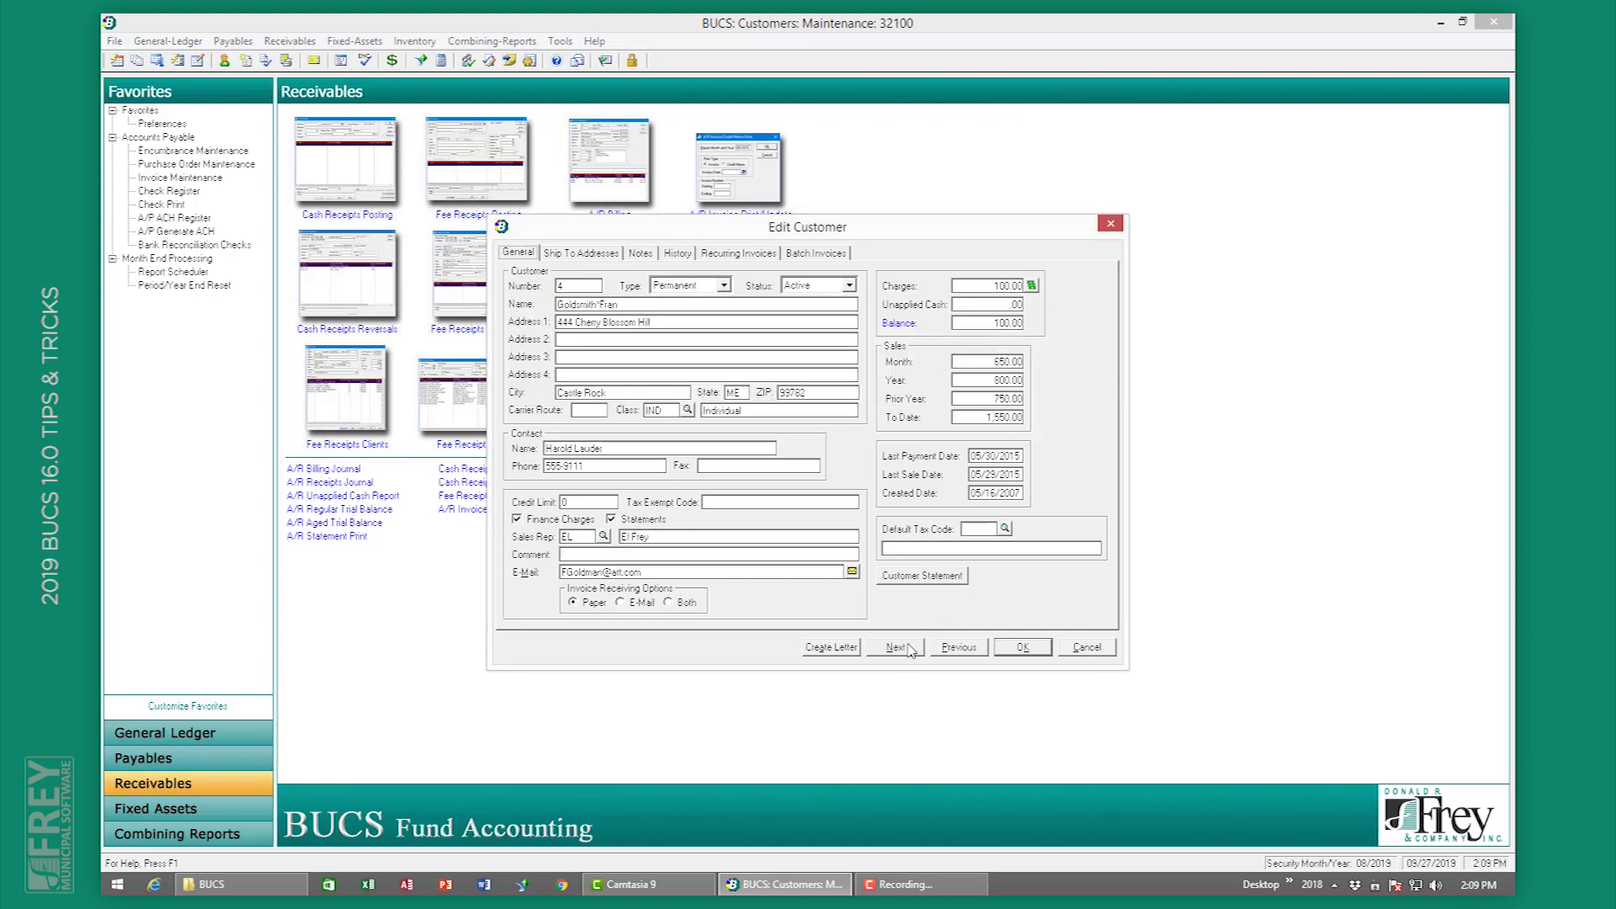
{"action": "left_click", "coordinate": [1032, 286]}
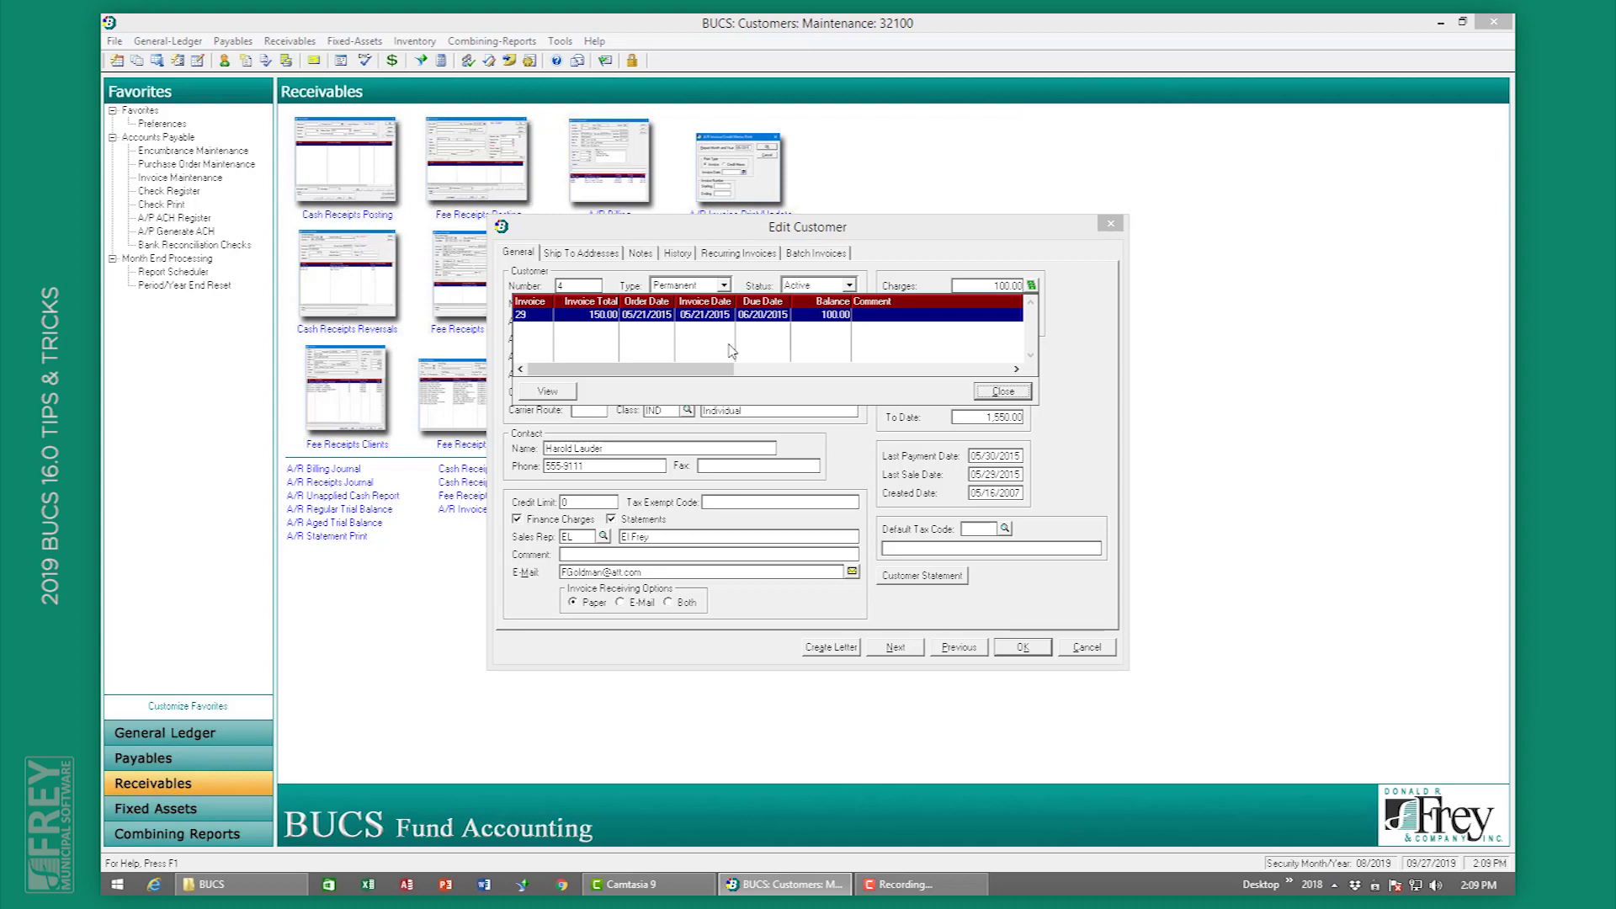
{"action": "left_click", "coordinate": [573, 392]}
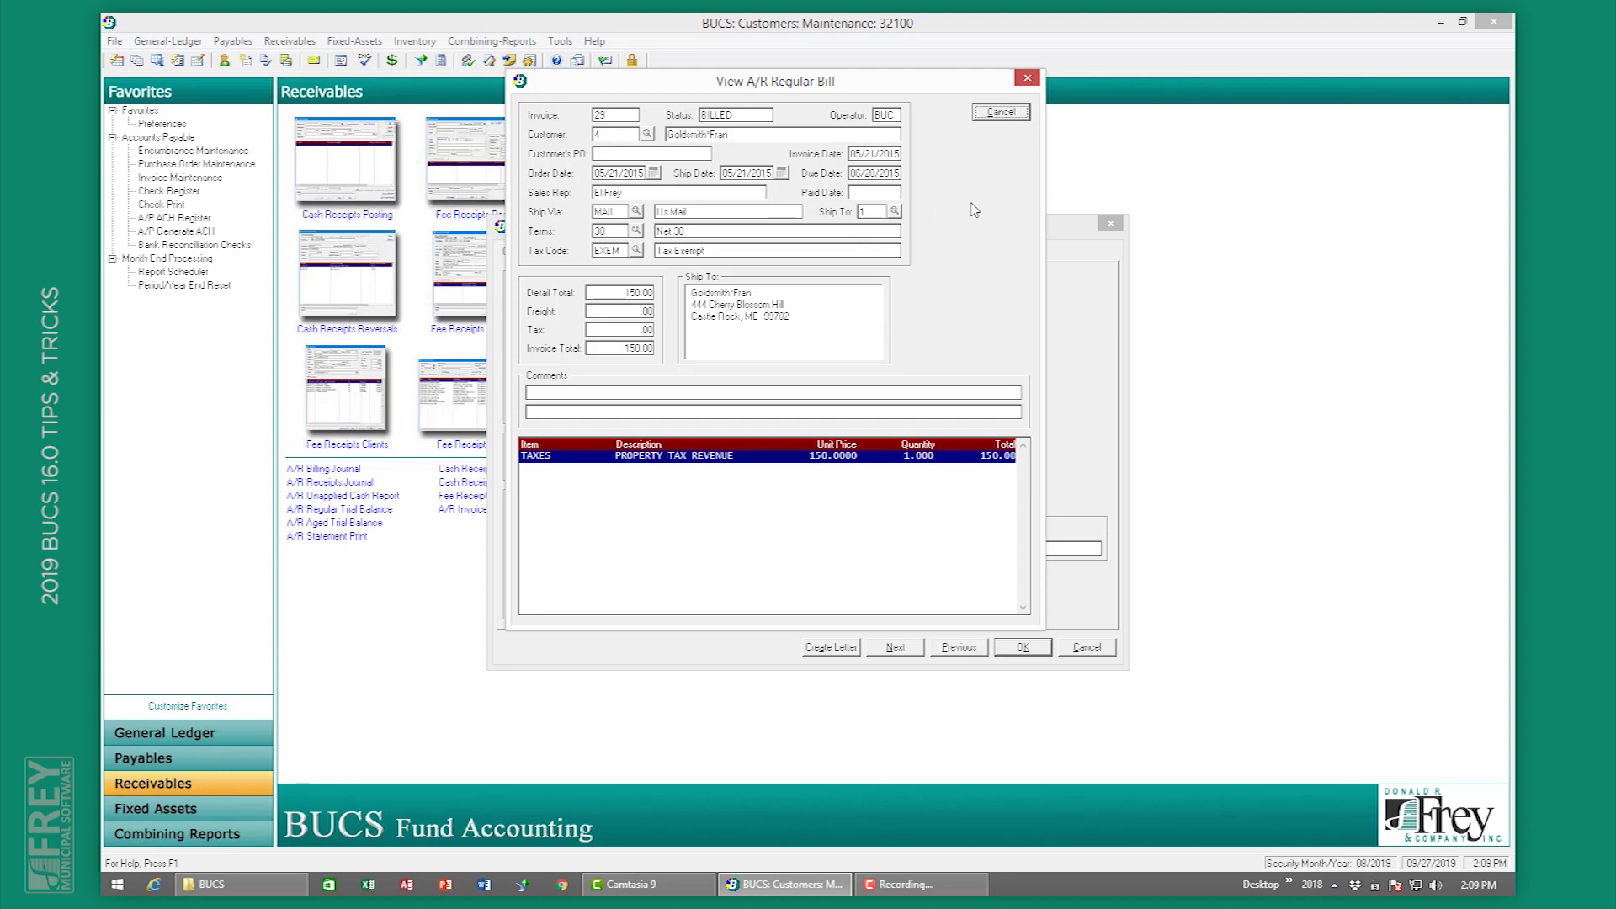
{"action": "left_click", "coordinate": [1019, 114]}
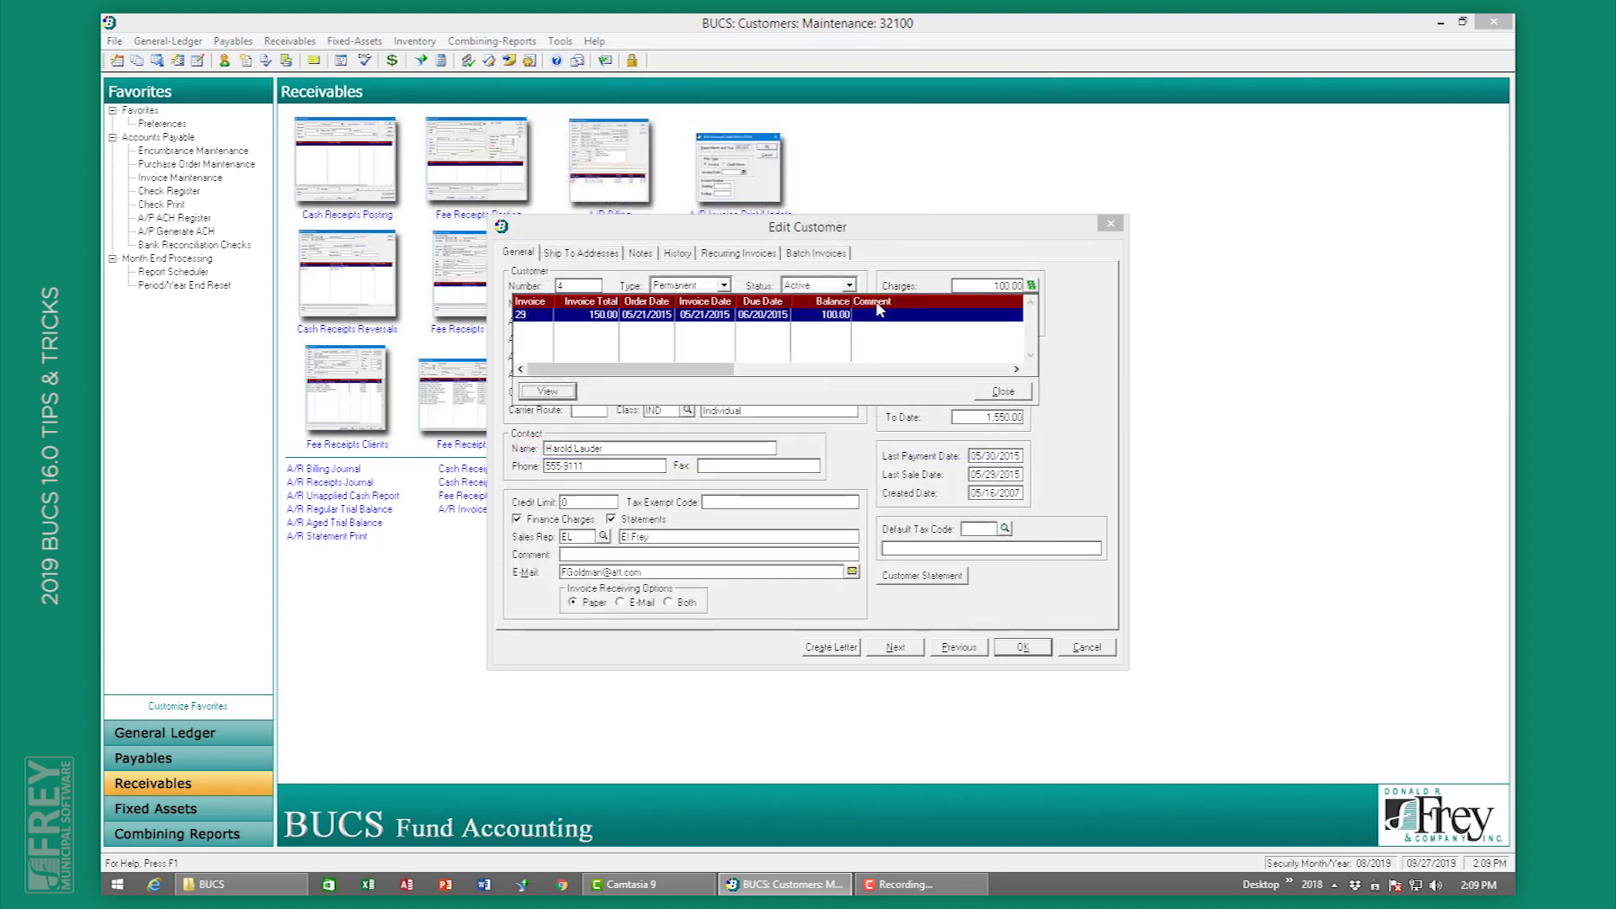
{"action": "left_click", "coordinate": [1002, 390]}
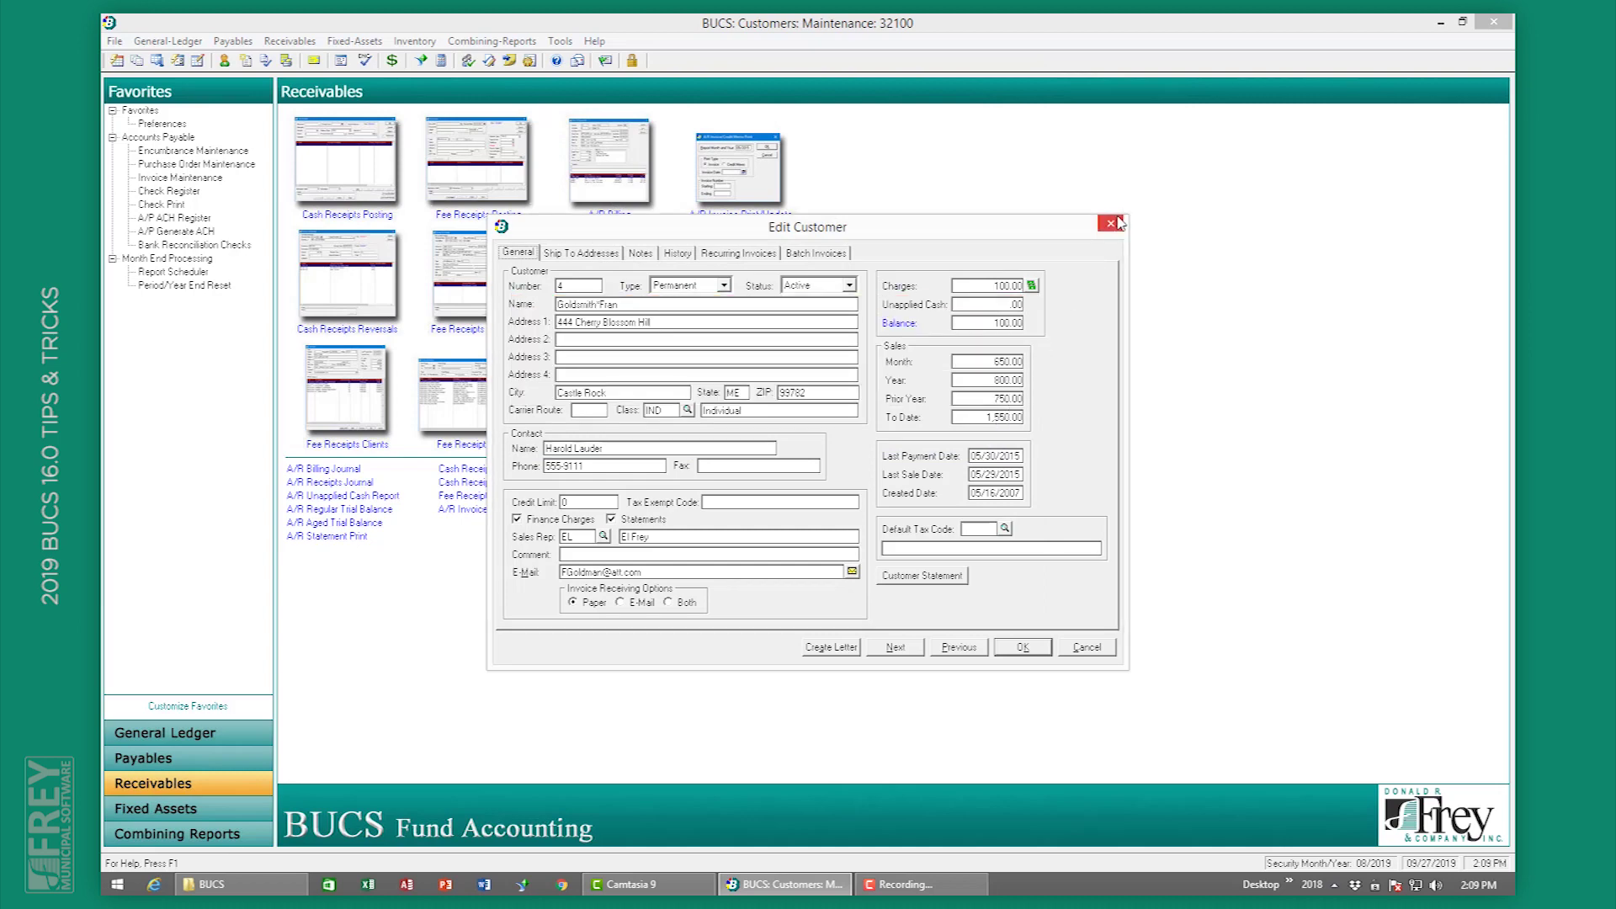
{"action": "left_click", "coordinate": [1111, 223]}
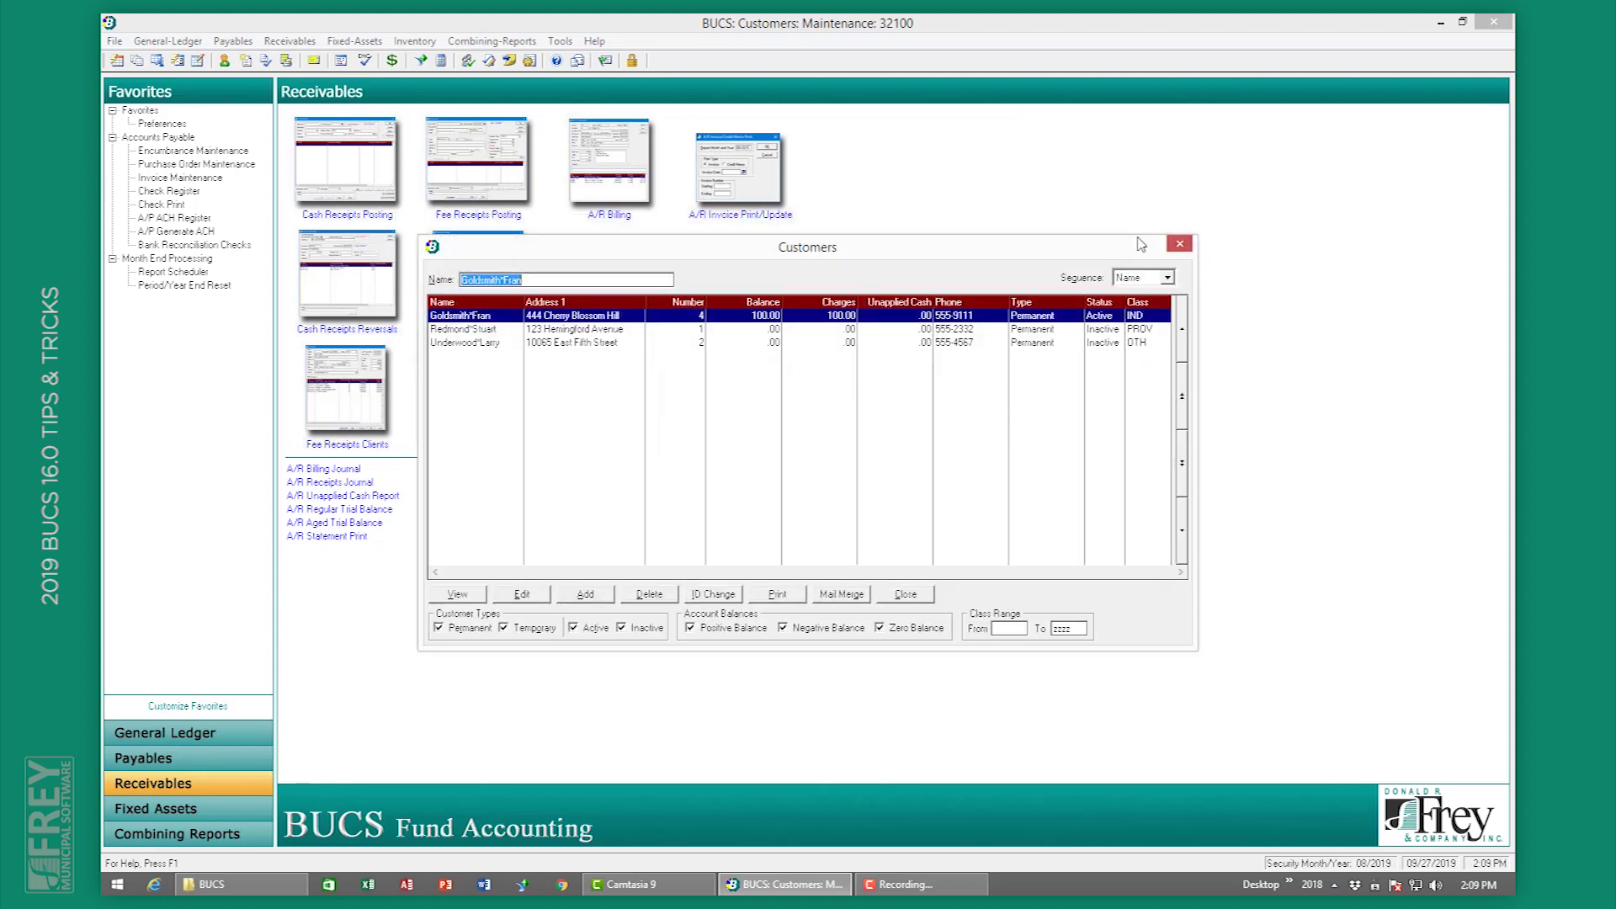
{"action": "left_click", "coordinate": [1180, 245]}
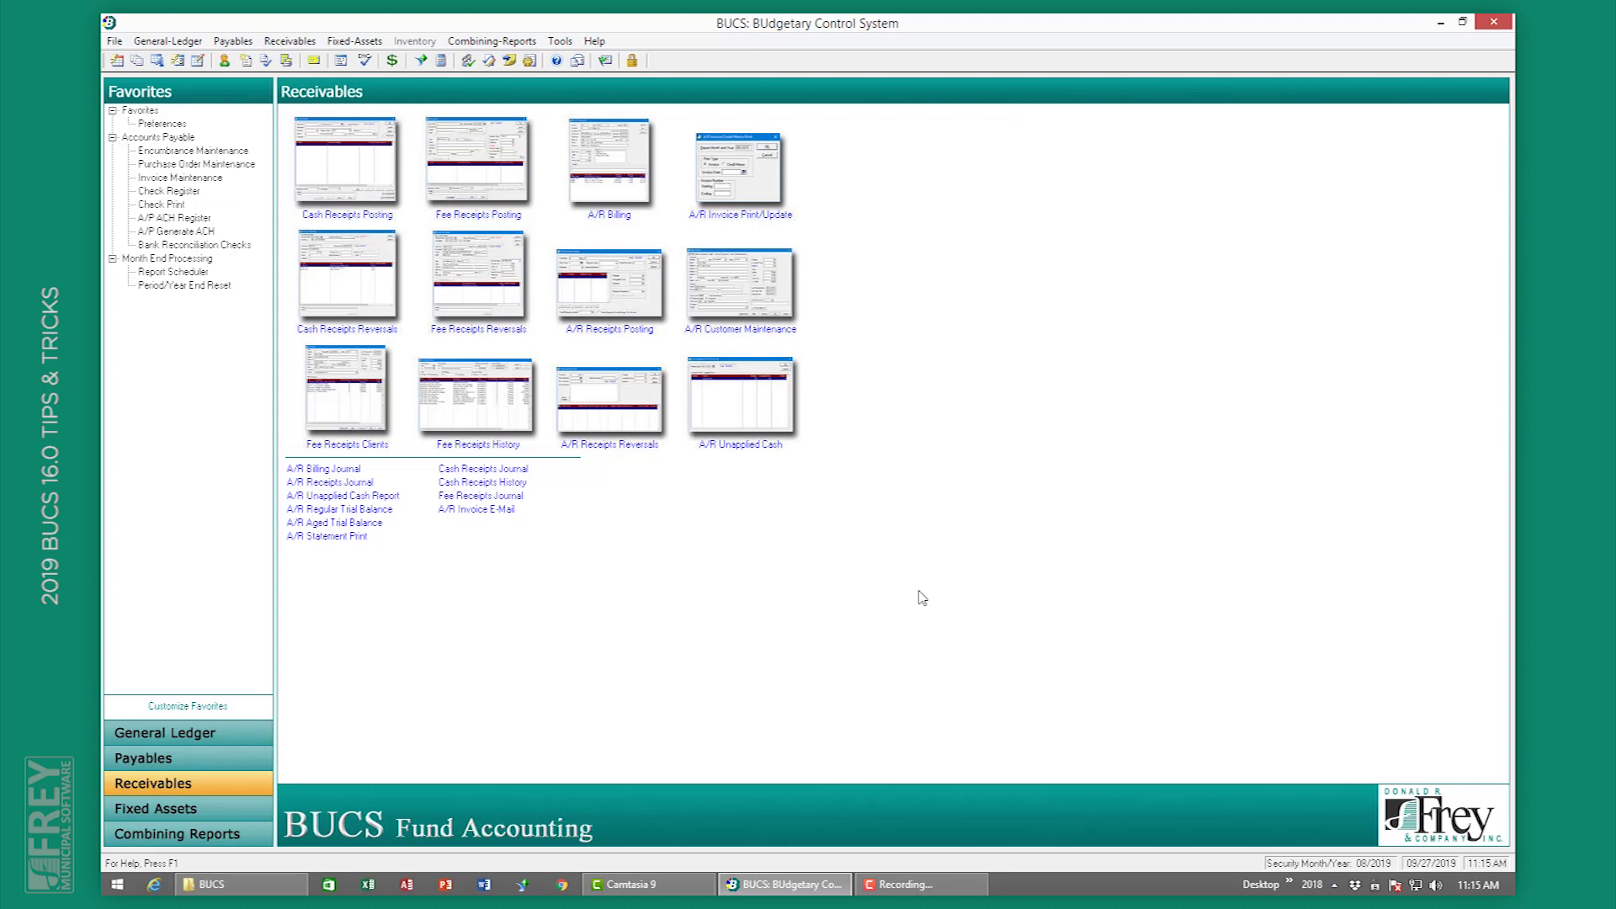
Step: Change customer 2's status to Inactive in A/R Customer Maintenance and close the list
{"action": "left_click", "coordinate": [730, 313]}
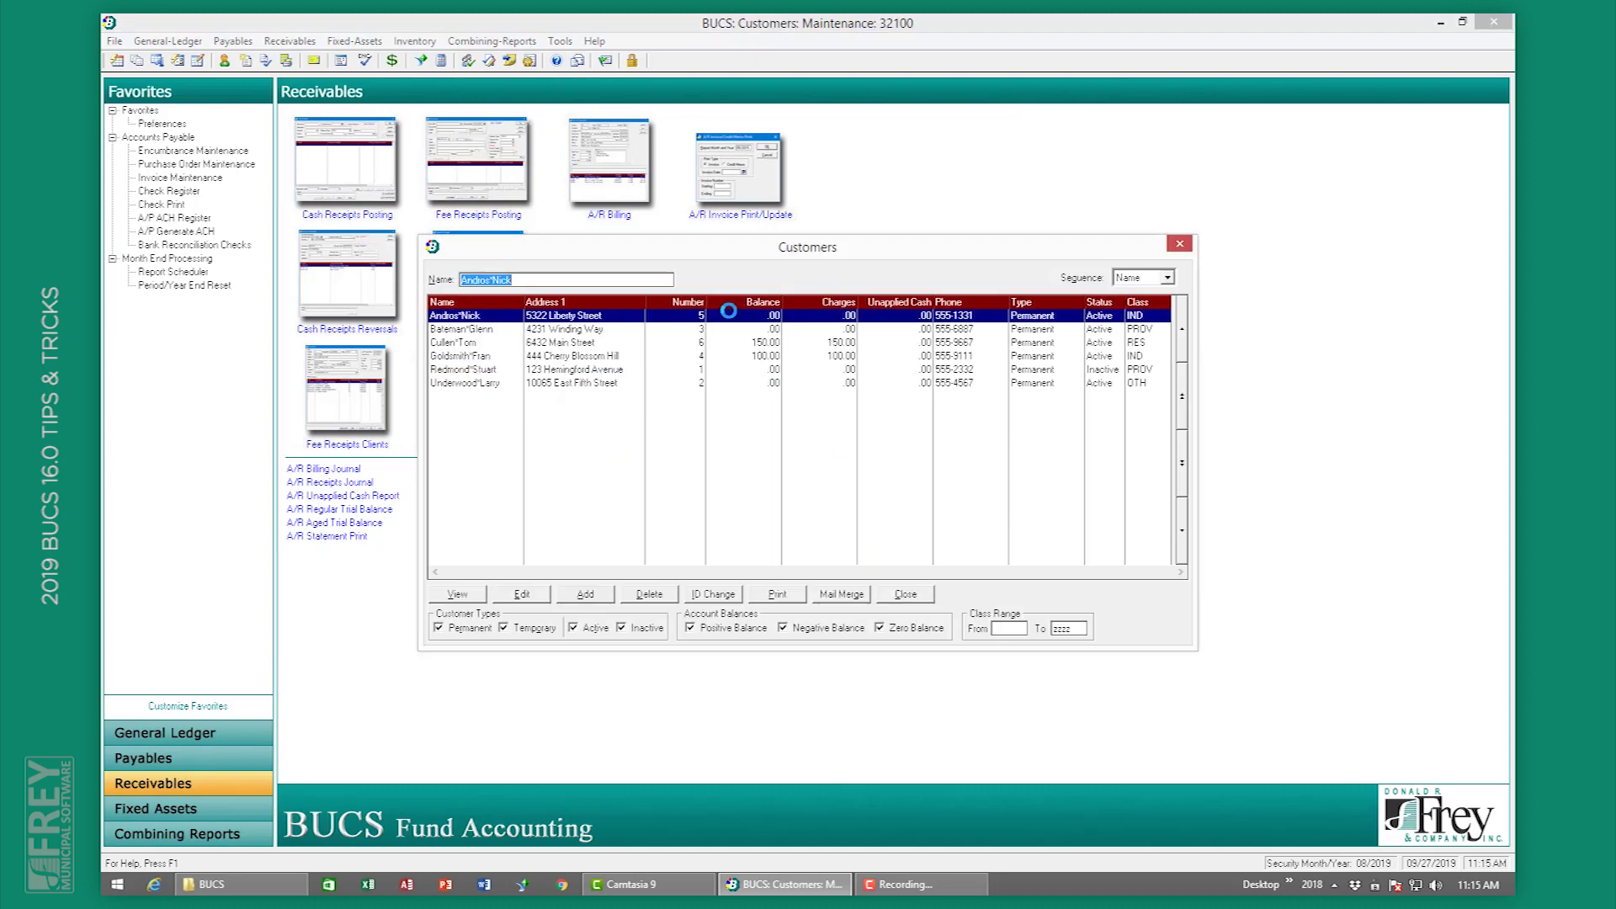
{"action": "double_click", "coordinate": [602, 385]}
{"action": "left_click", "coordinate": [851, 286]}
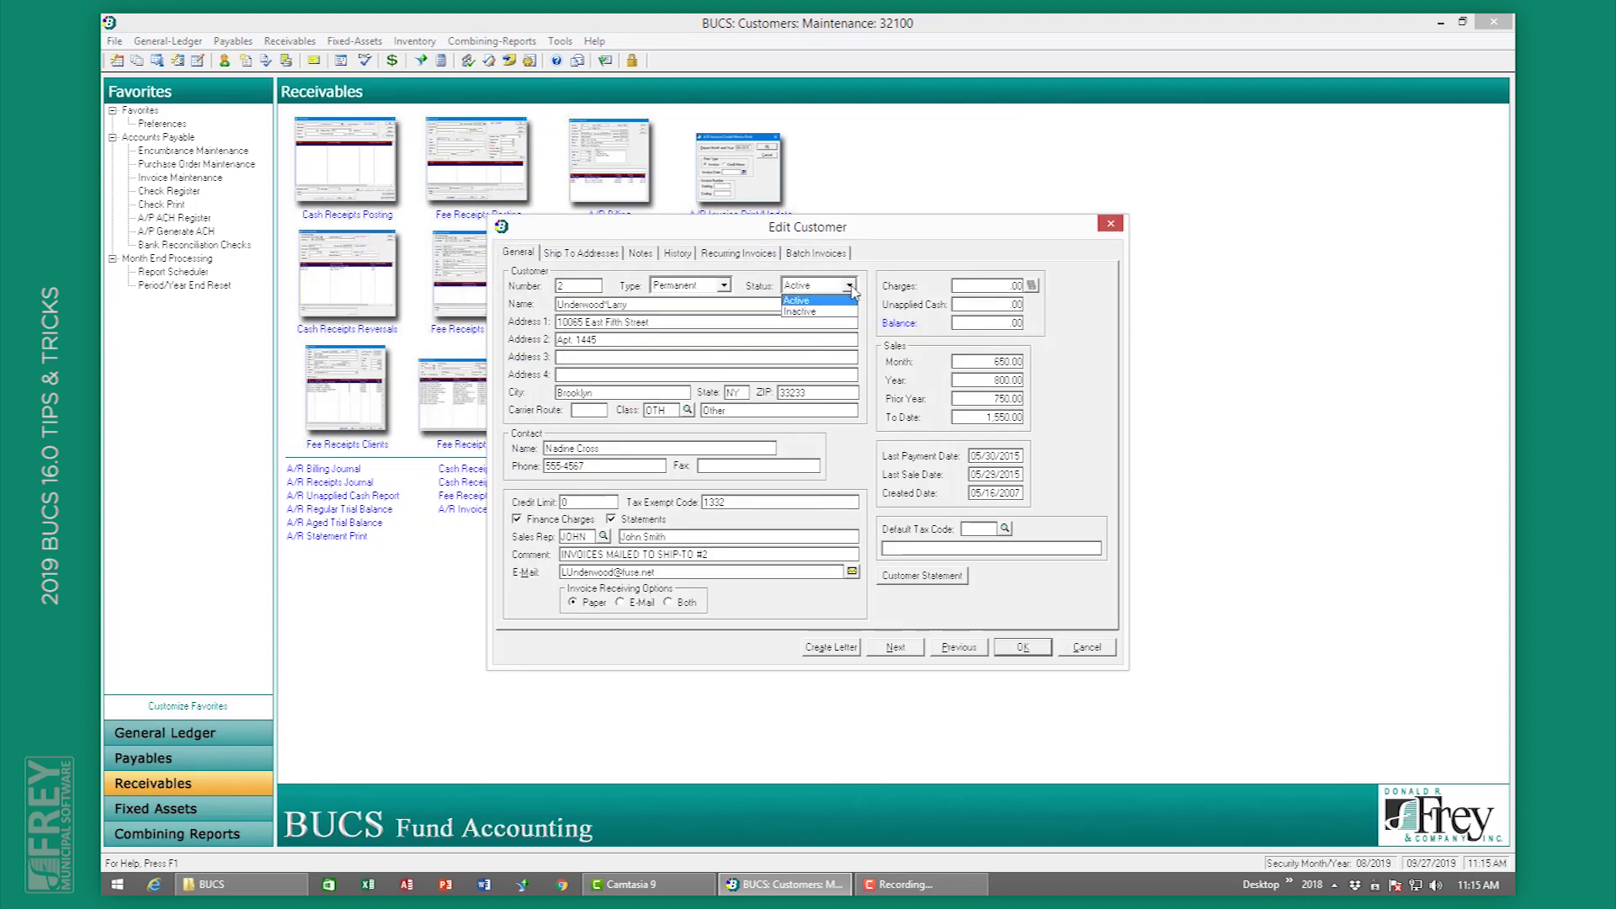
{"action": "left_click", "coordinate": [841, 314]}
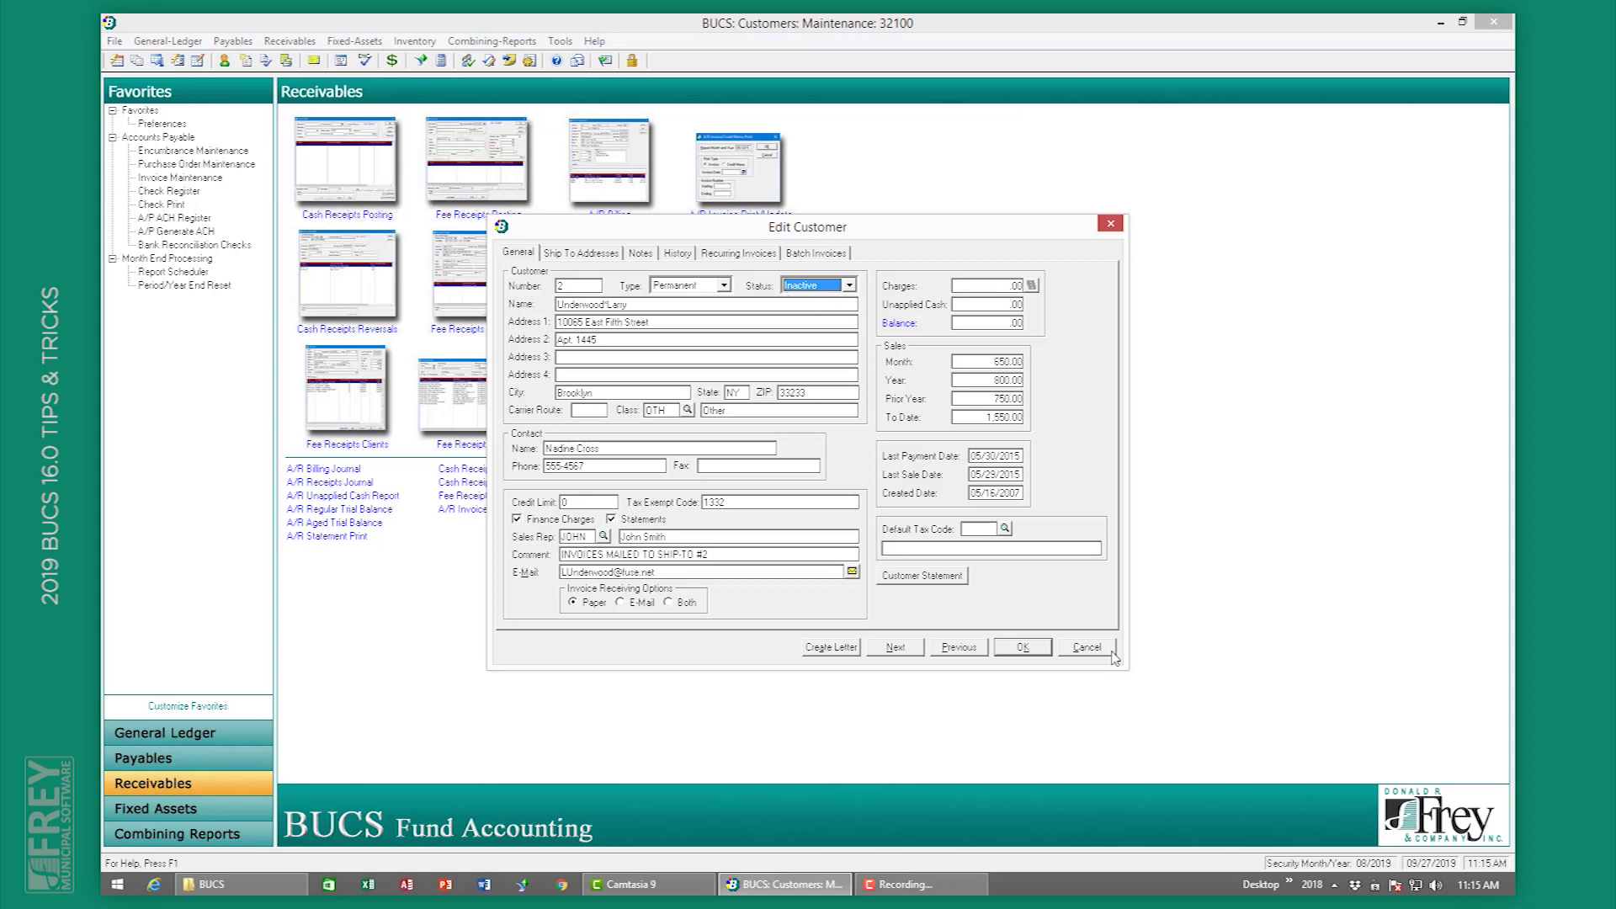
{"action": "left_click", "coordinate": [1043, 646]}
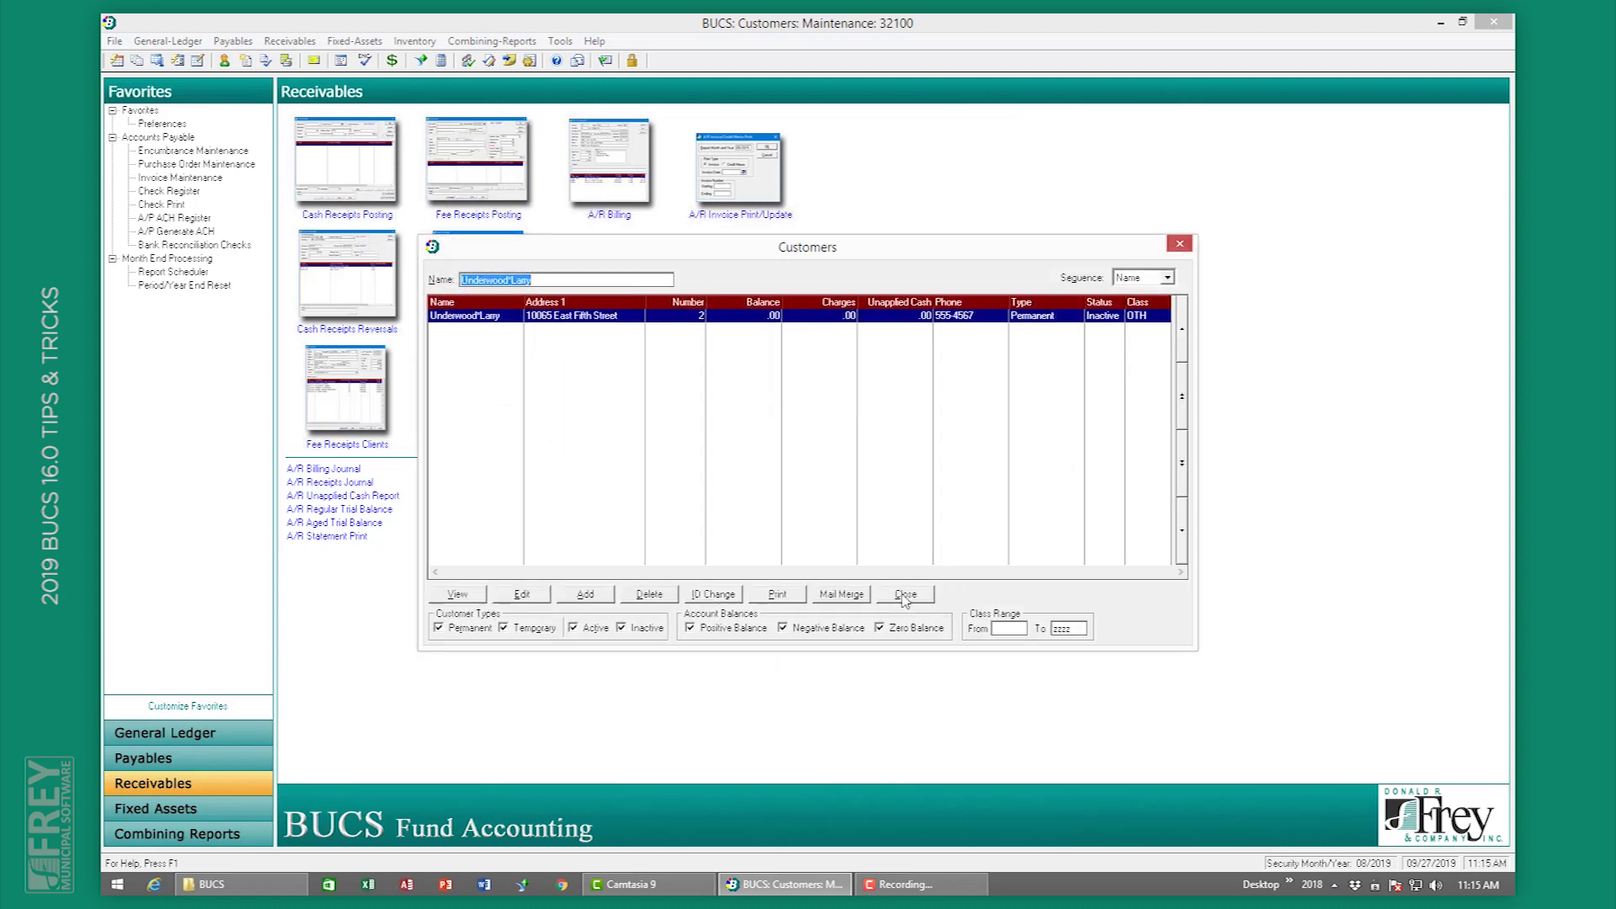
{"action": "left_click", "coordinate": [903, 595]}
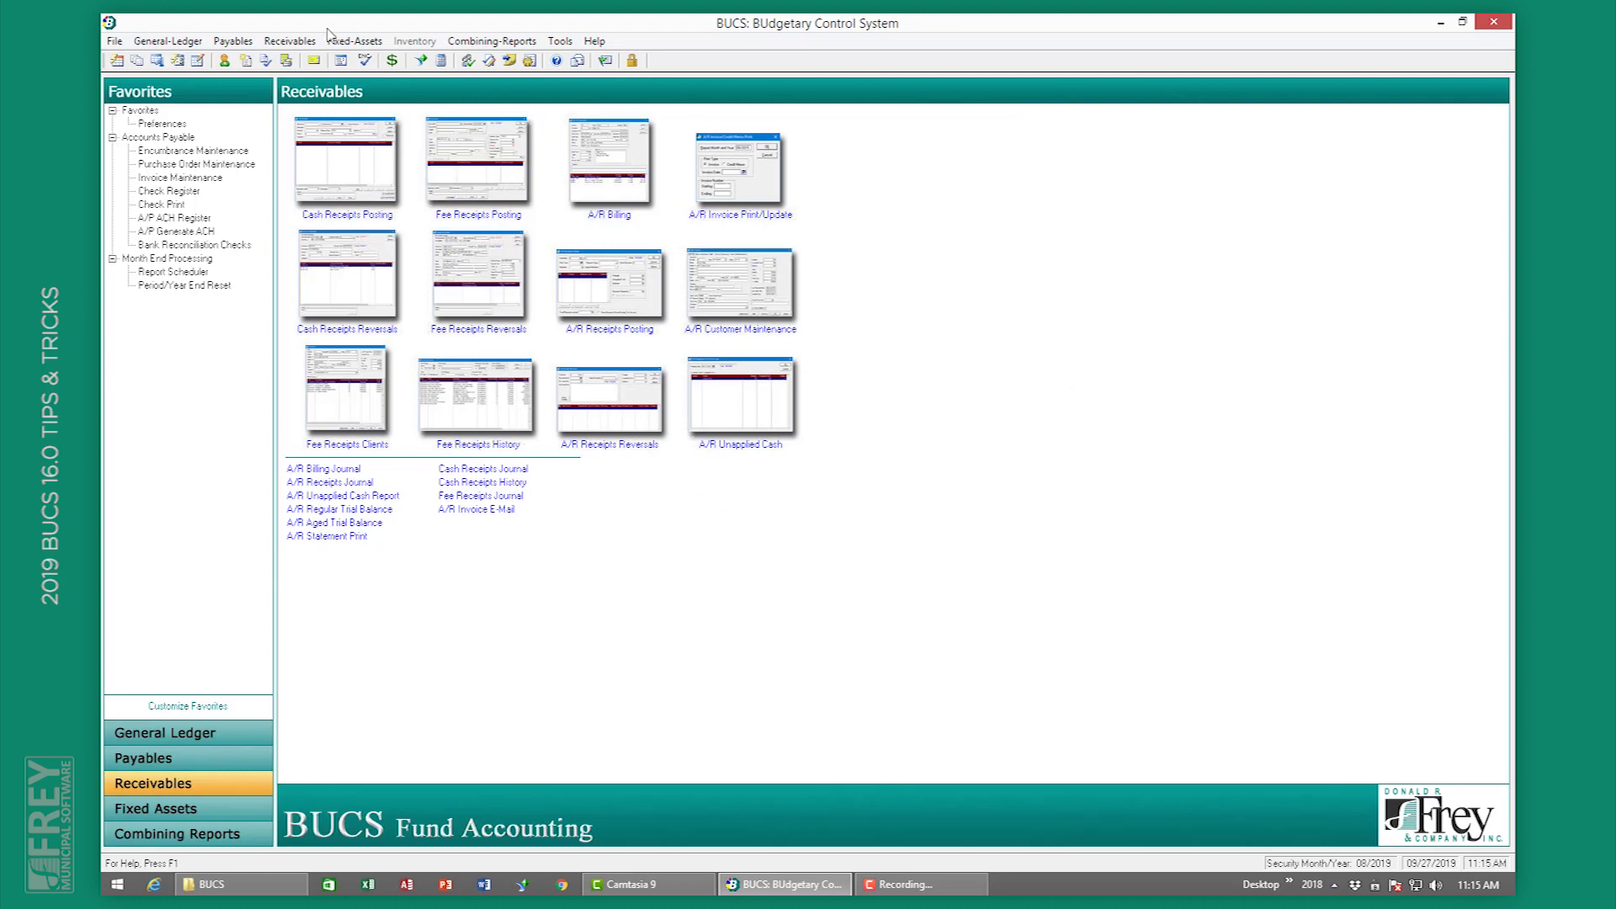
Step: Try billing invoice 222 to customer 2, dismiss the Invalid Customer error, and close A/R Billing
{"action": "left_click", "coordinate": [290, 41]}
{"action": "mouse_move", "coordinate": [310, 108]}
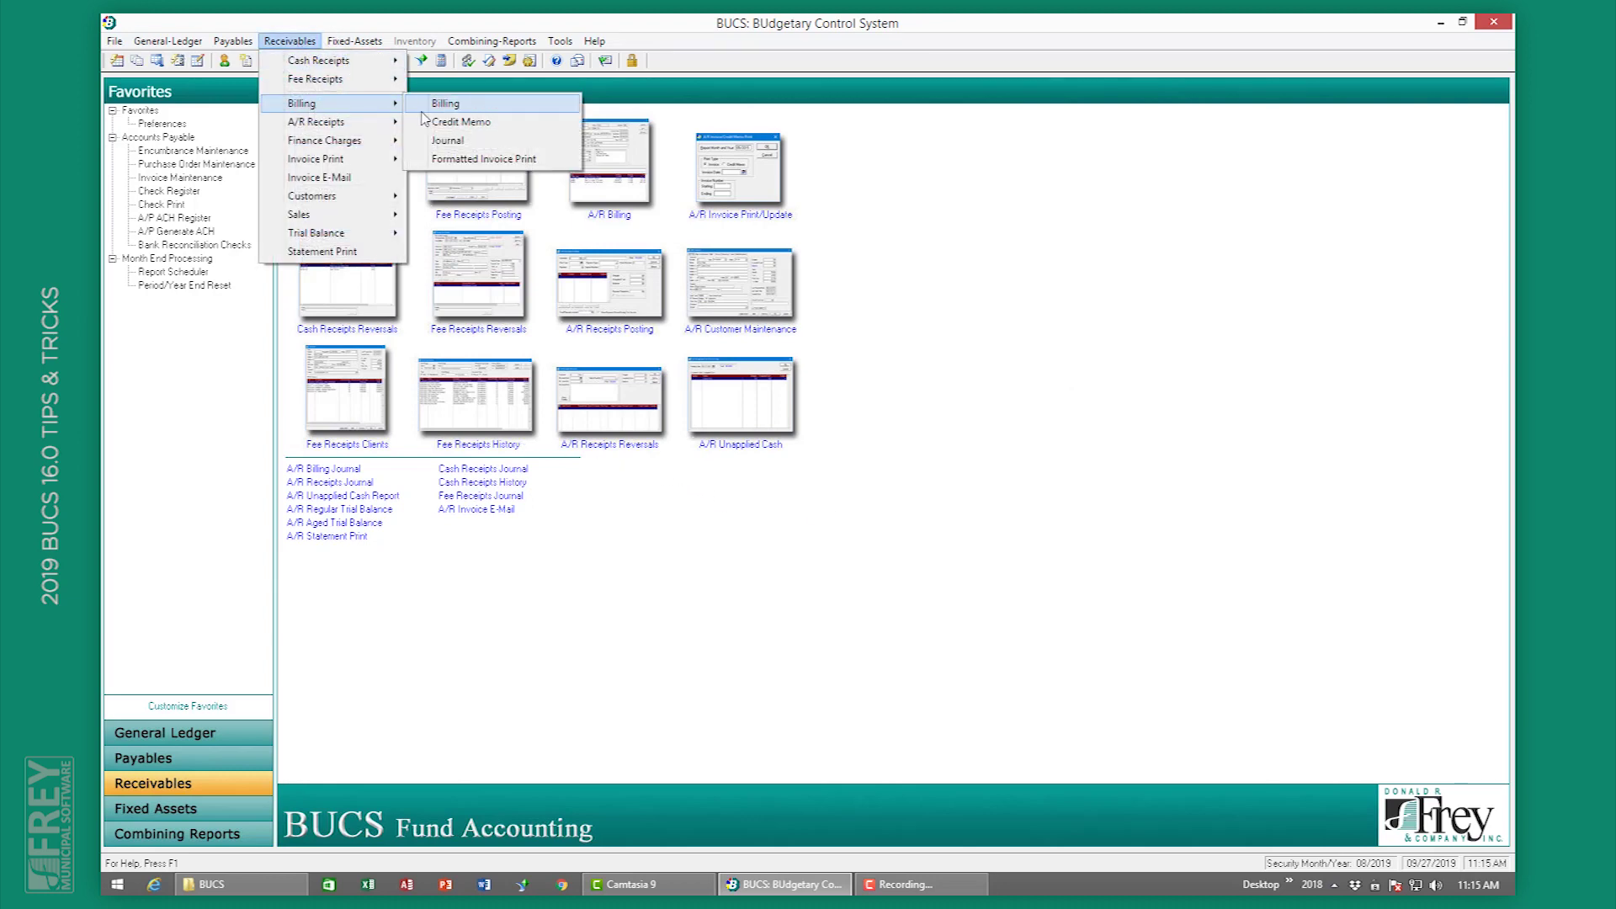
{"action": "left_click", "coordinate": [434, 105]}
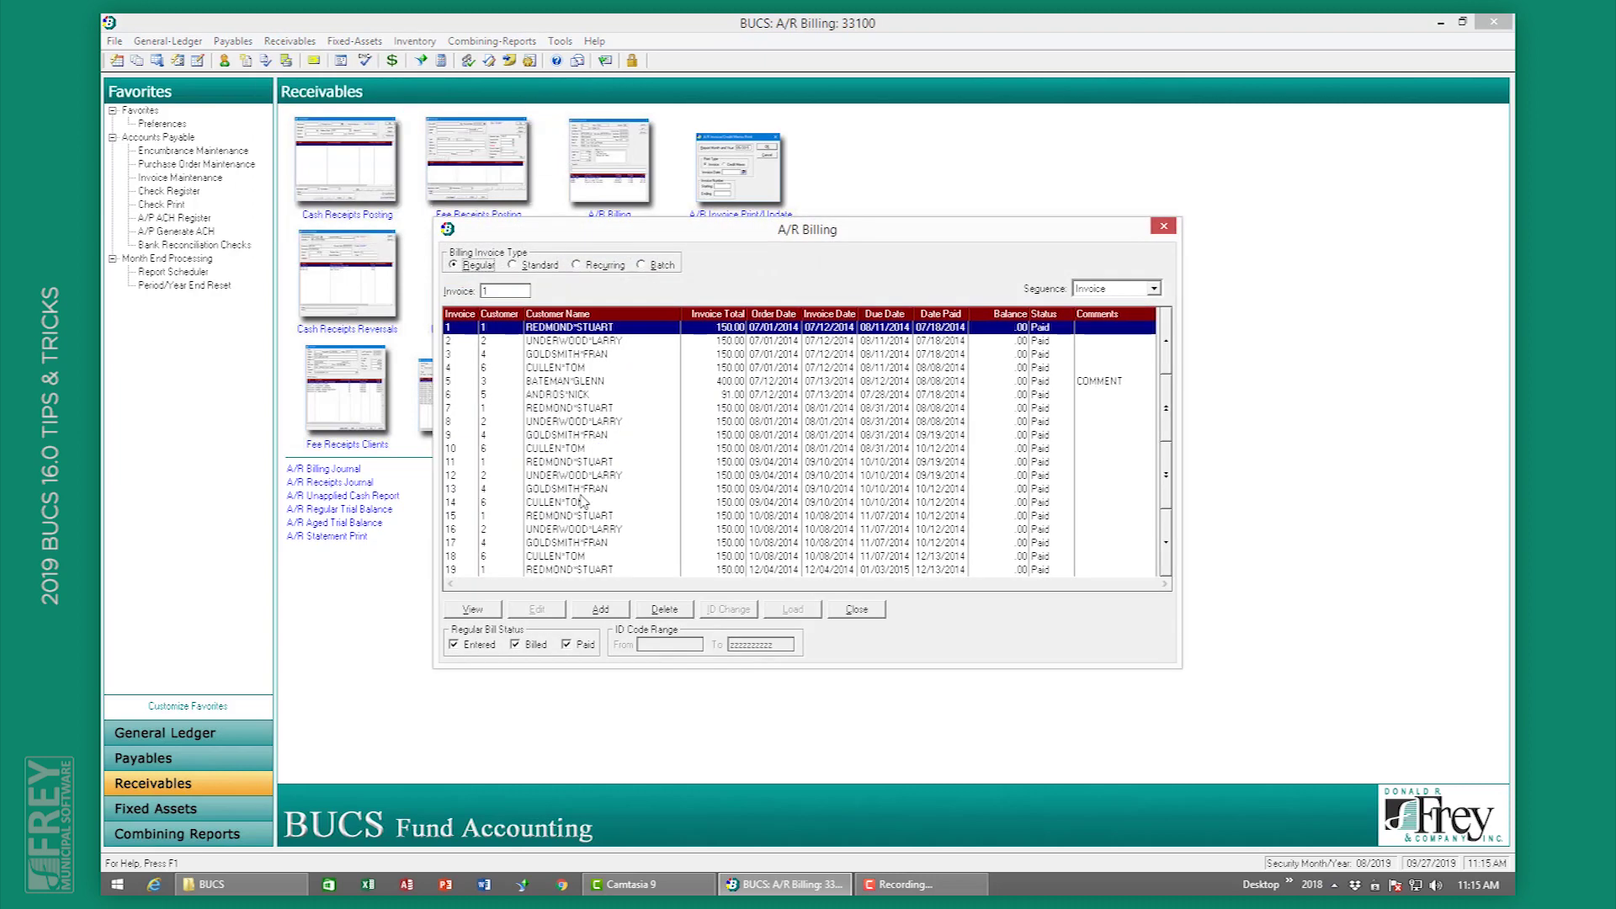
{"action": "left_click", "coordinate": [602, 610]}
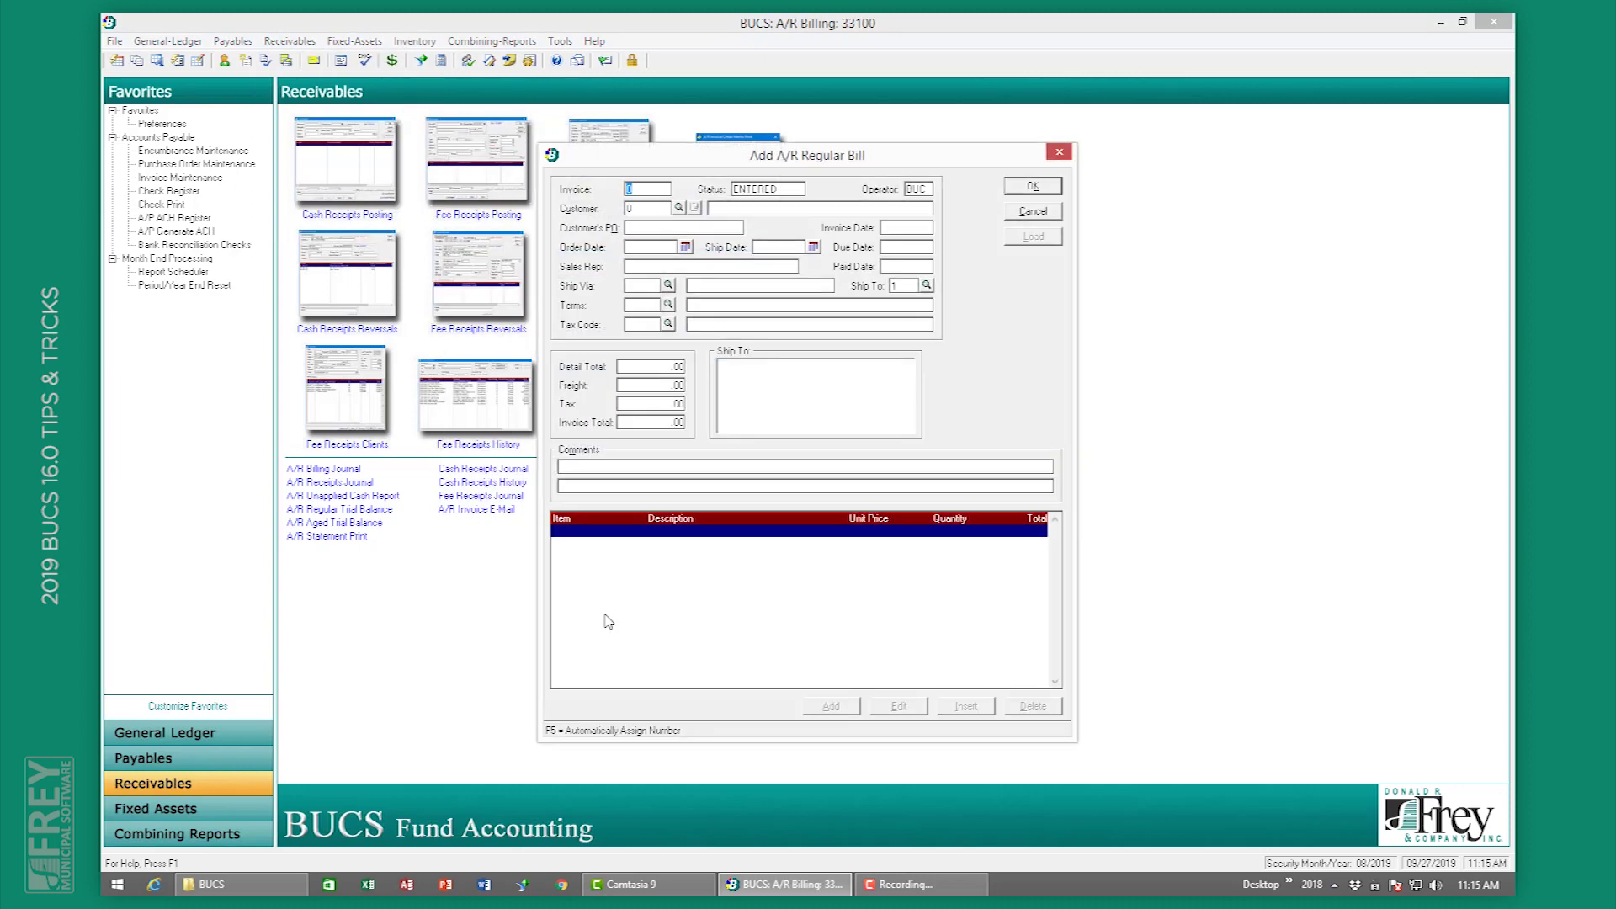
{"action": "type", "text": "222"}
{"action": "key", "text": "Tab"}
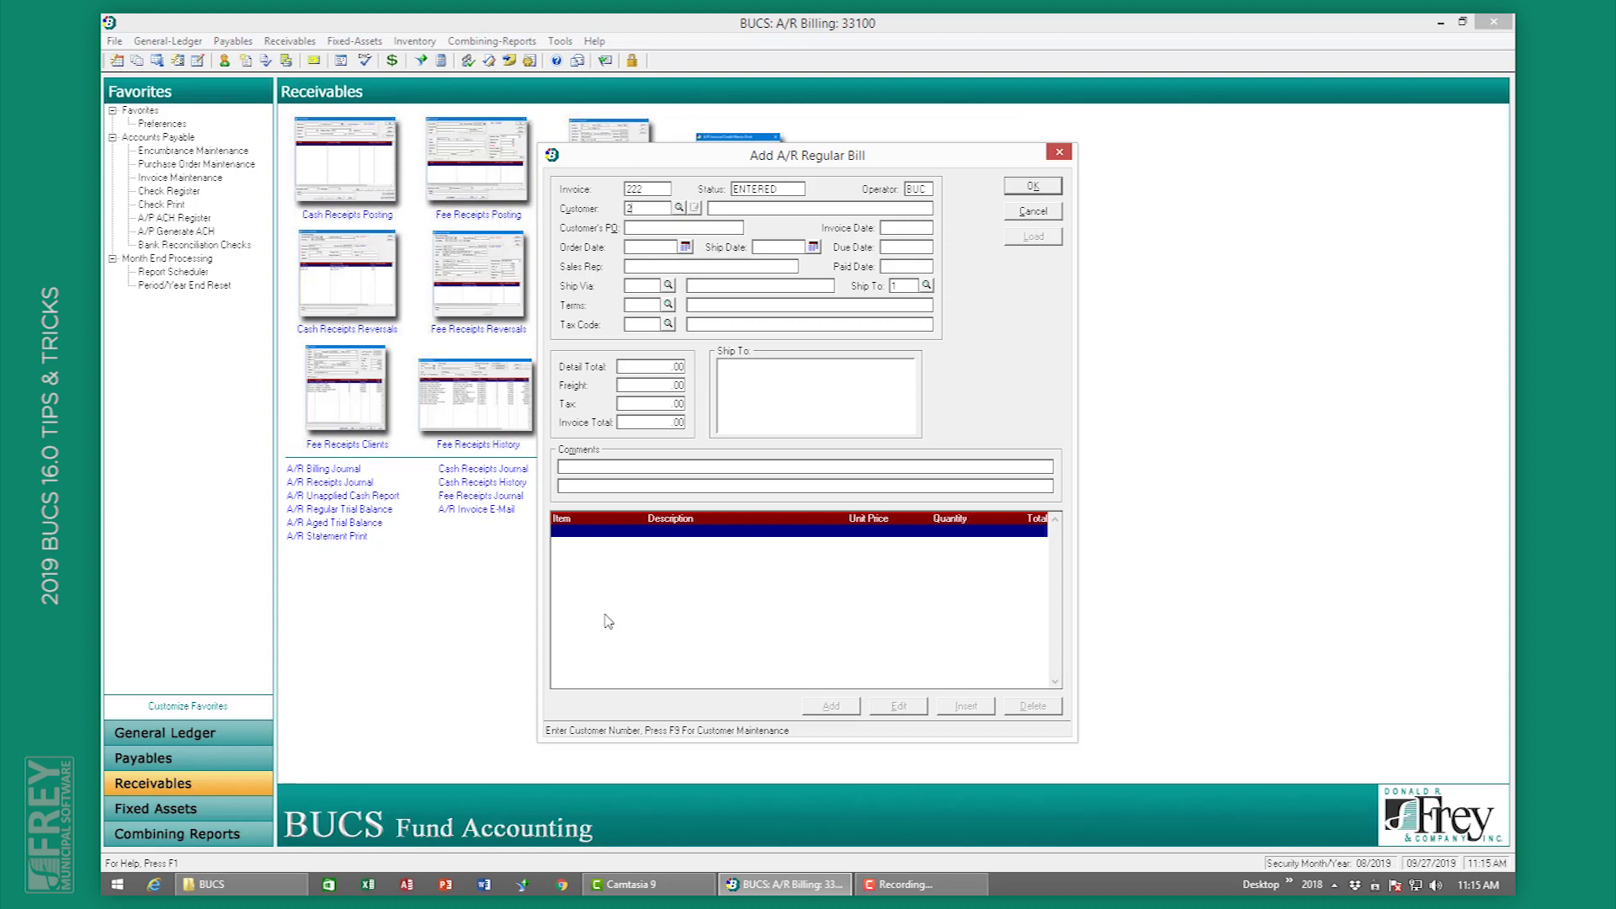
{"action": "type", "text": "2"}
{"action": "key", "text": "Tab"}
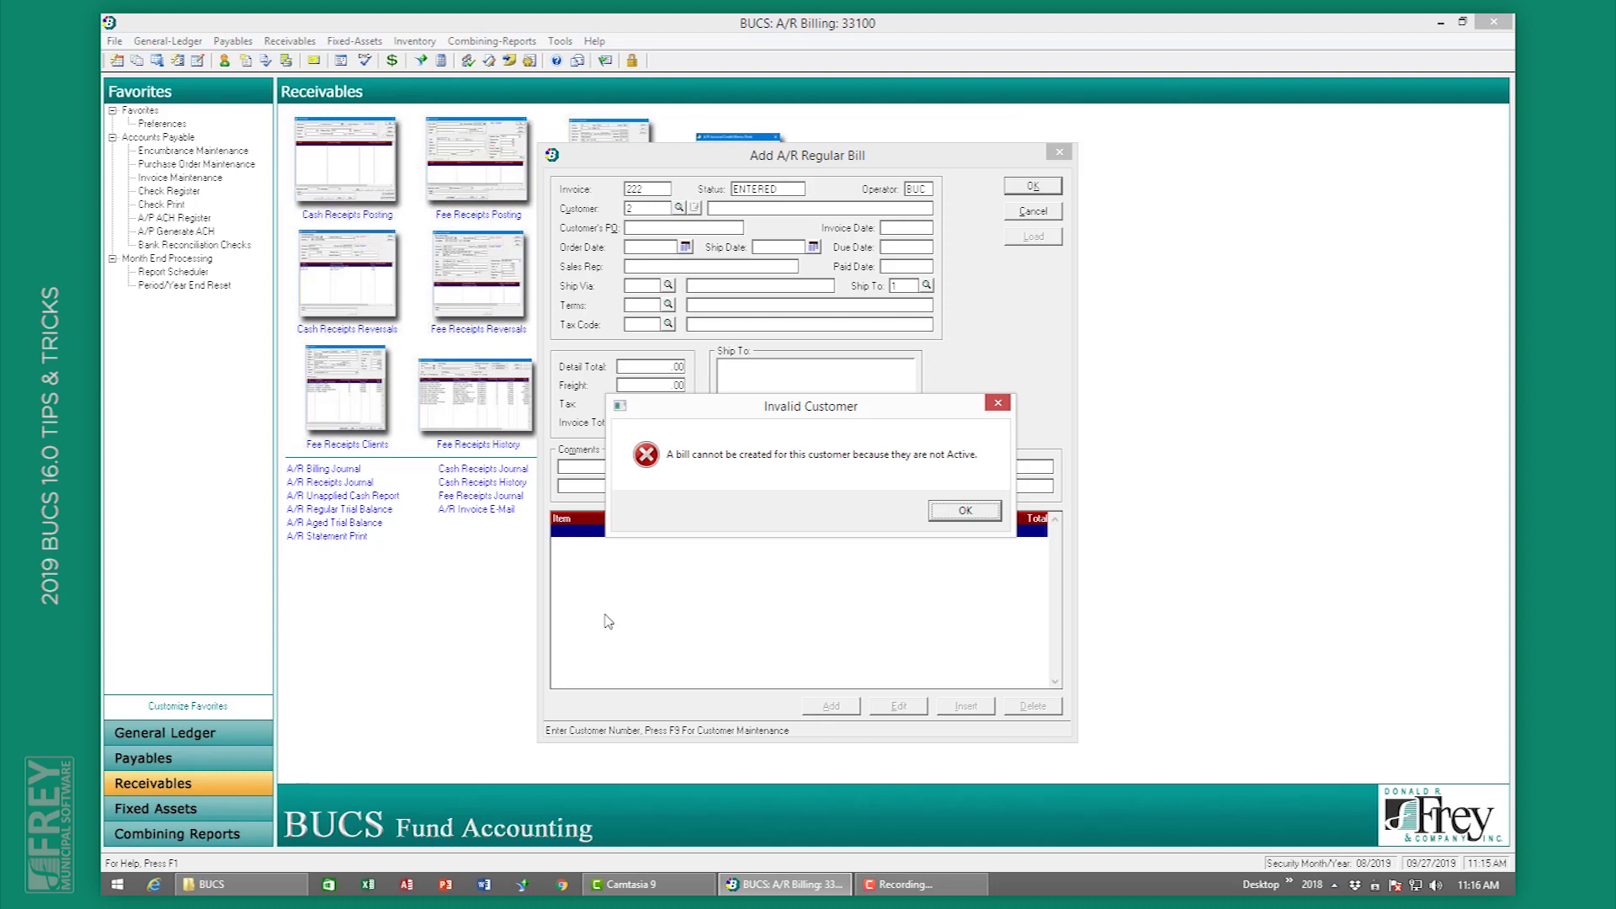
{"action": "left_click", "coordinate": [968, 511]}
{"action": "left_click", "coordinate": [1033, 211]}
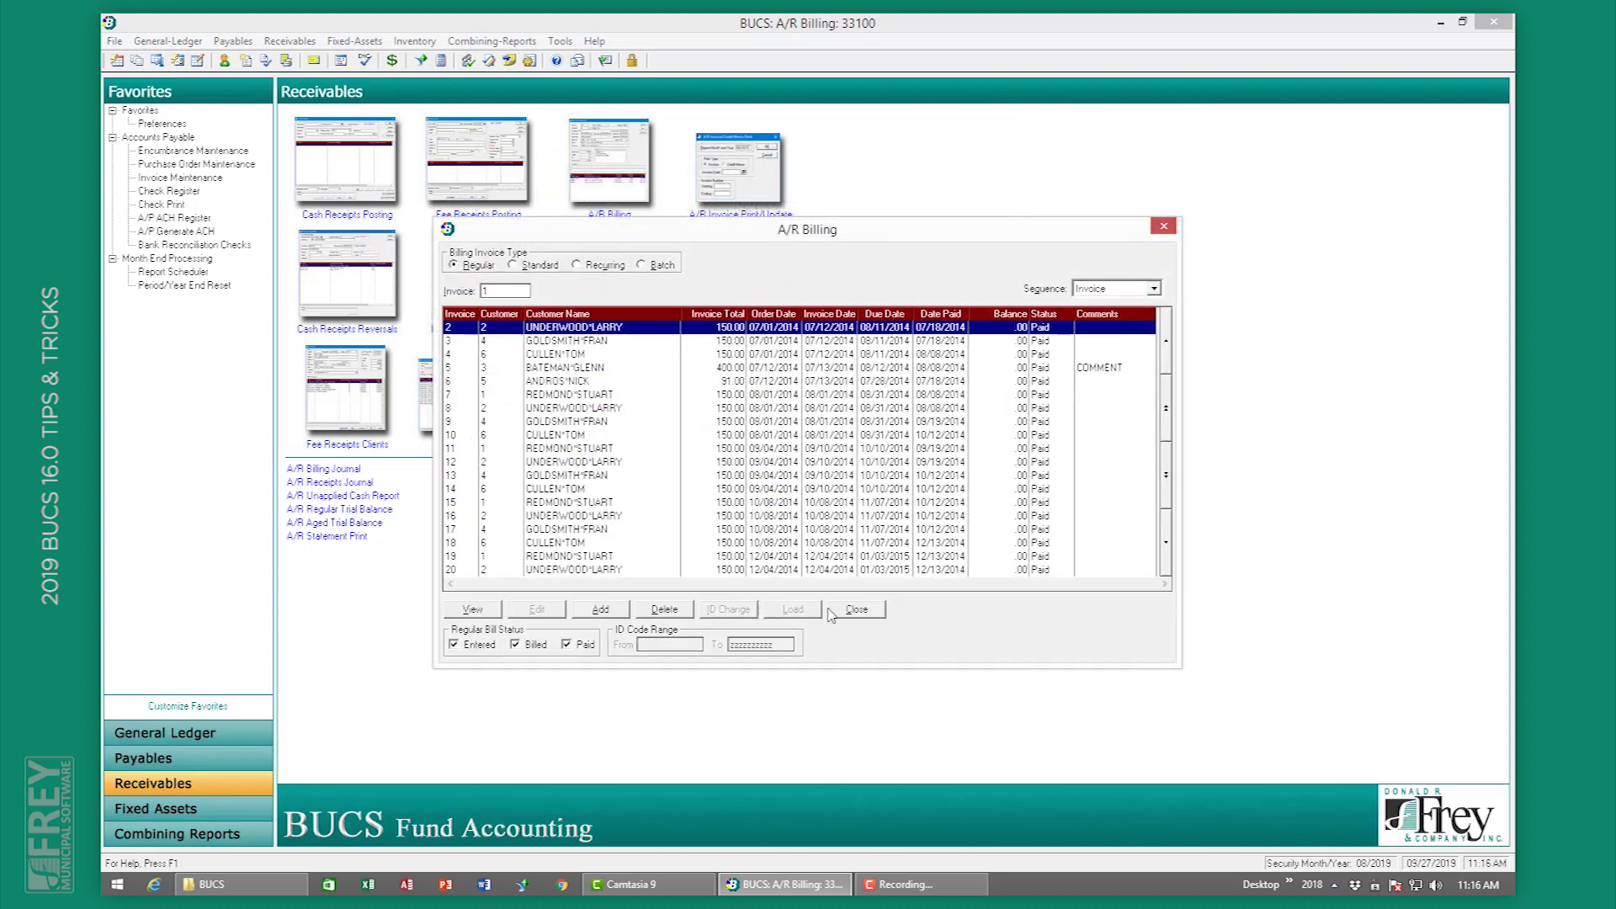
{"action": "left_click", "coordinate": [857, 610]}
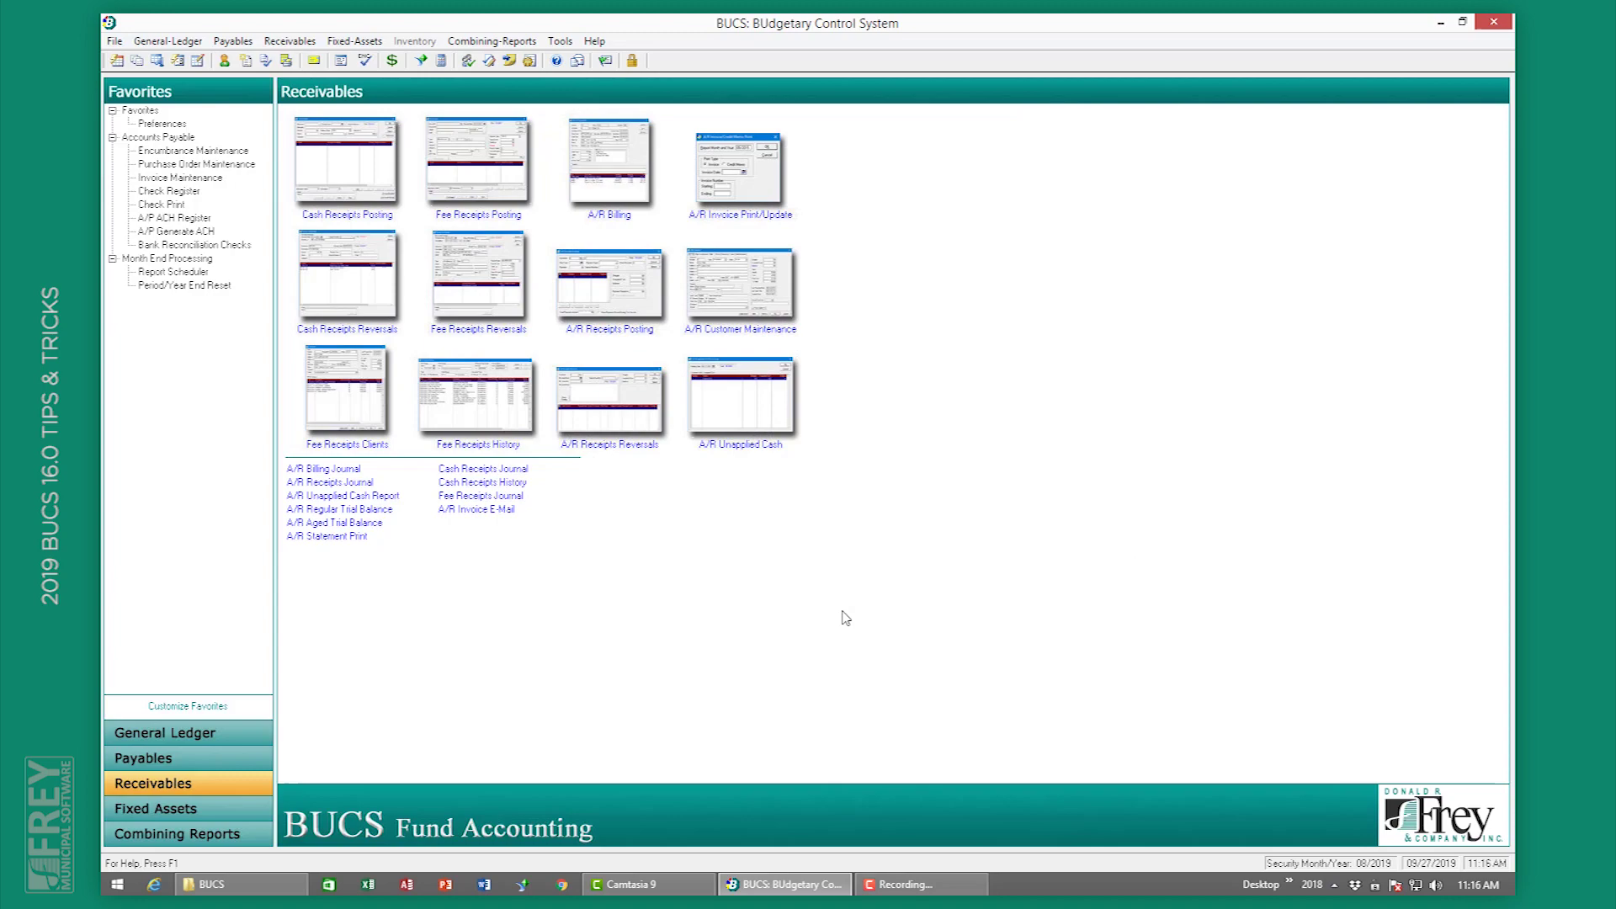